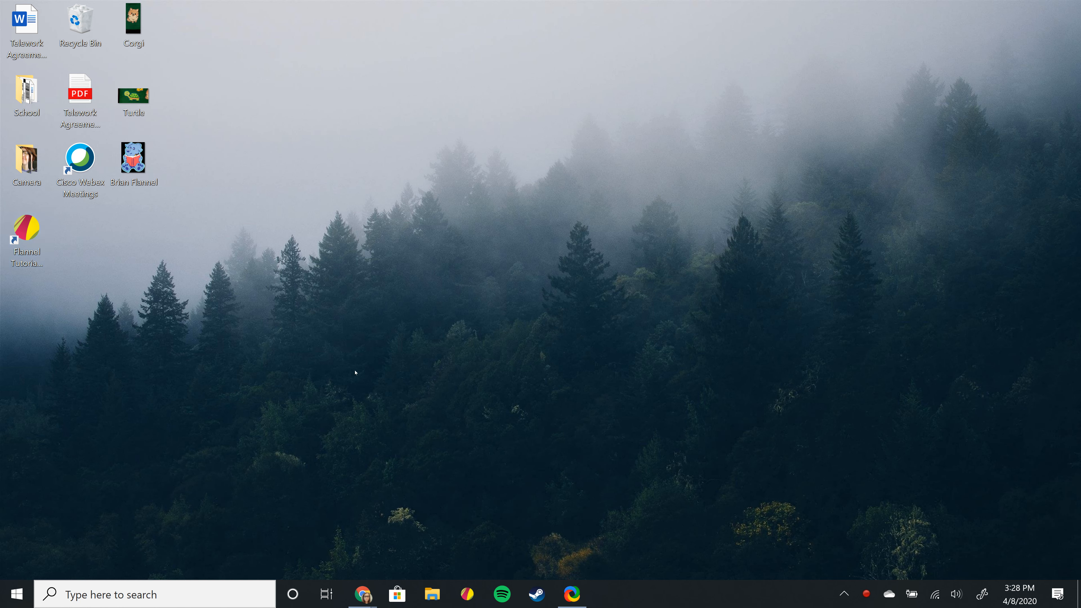
- Return to the Flannel Tutorial window and cancel Save to Cloud as without saving
left_click(362, 598)
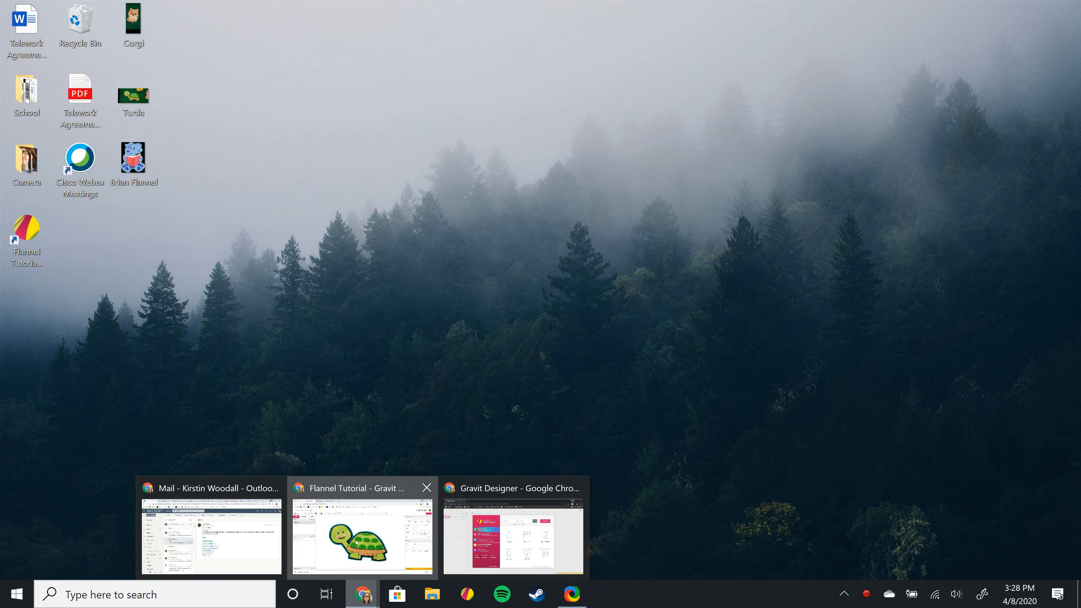
left_click(354, 572)
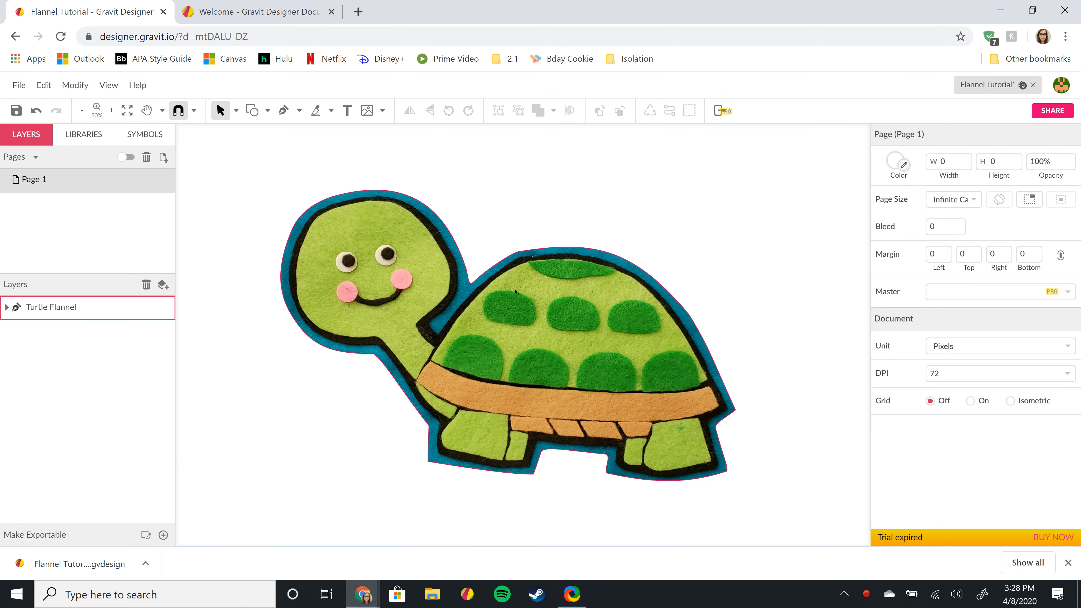
left_click(19, 85)
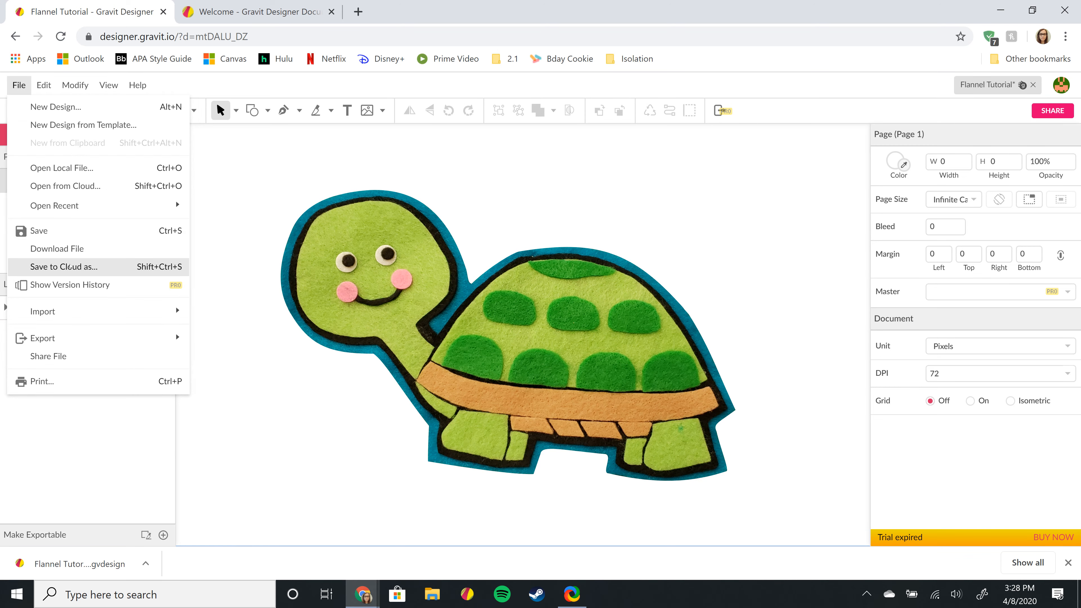
left_click(70, 267)
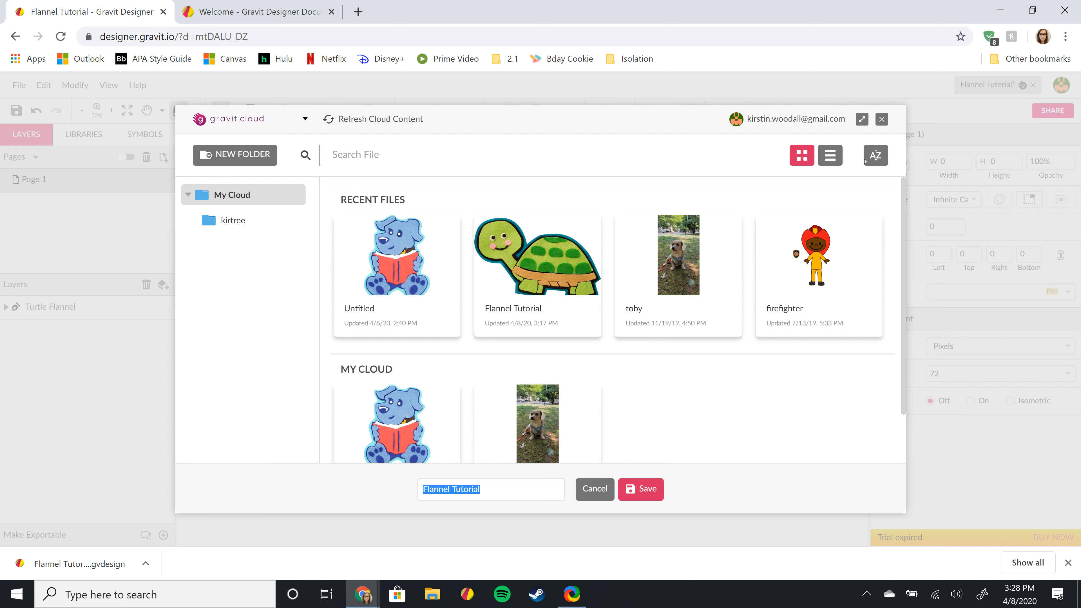
left_click(882, 119)
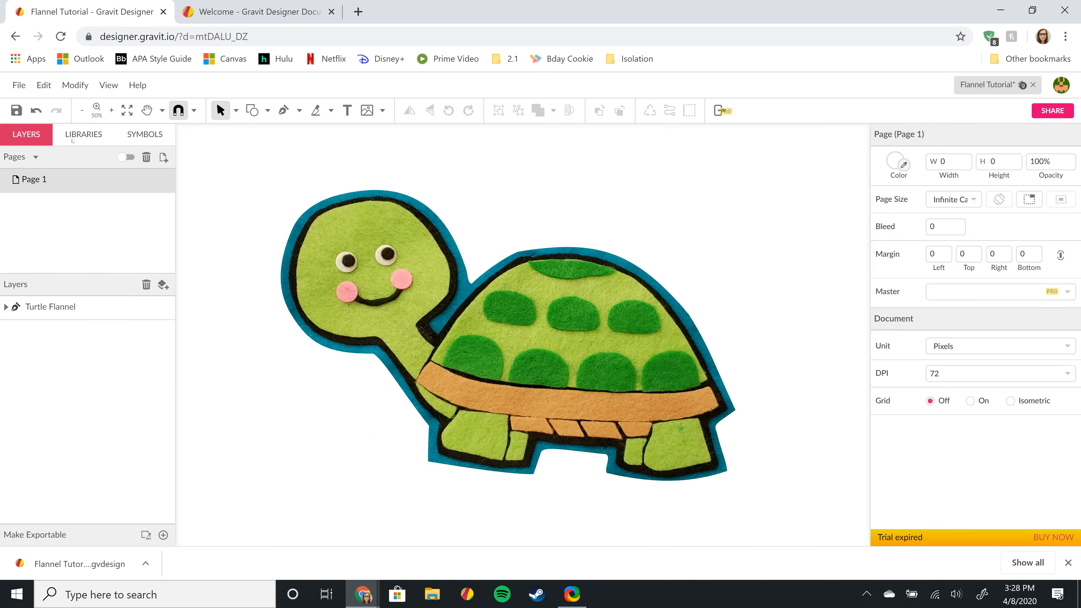
left_click(14, 86)
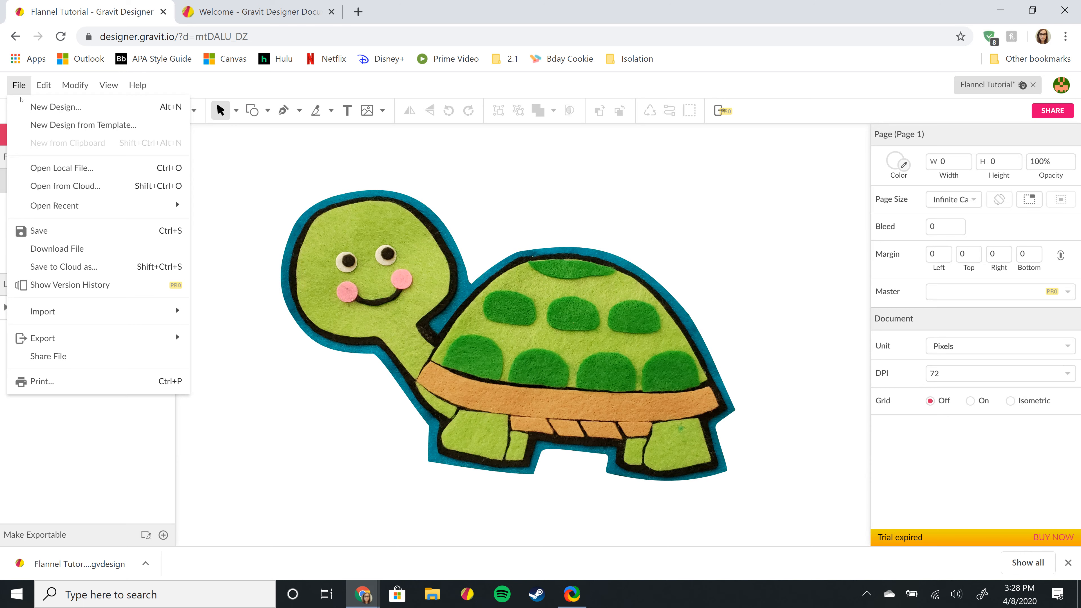
- Download the Flannel Tutorial design as a file, then minimize the window to the desktop
left_click(84, 251)
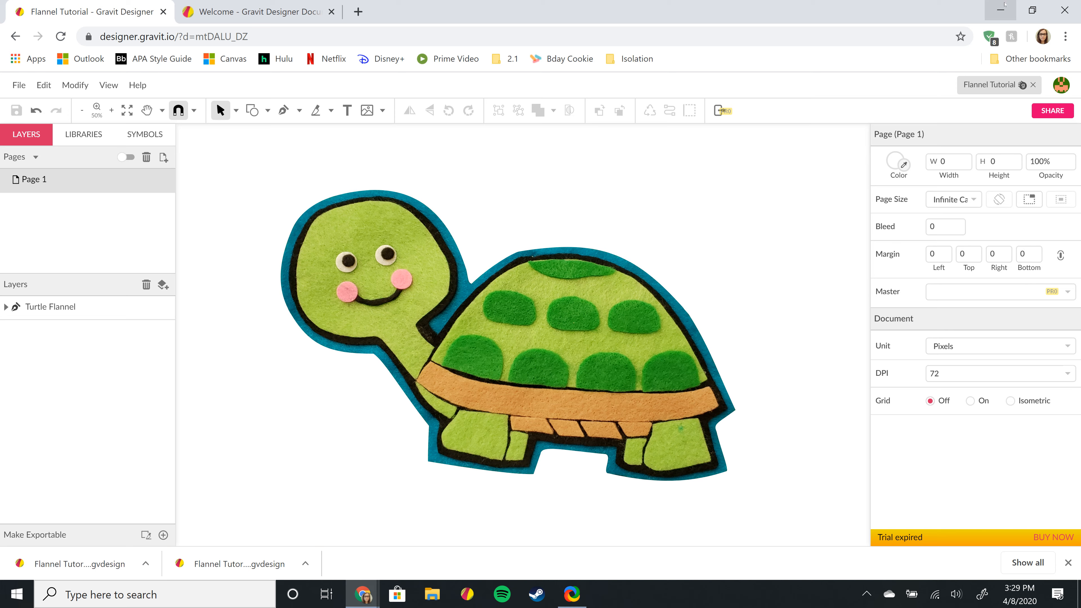
left_click(1000, 10)
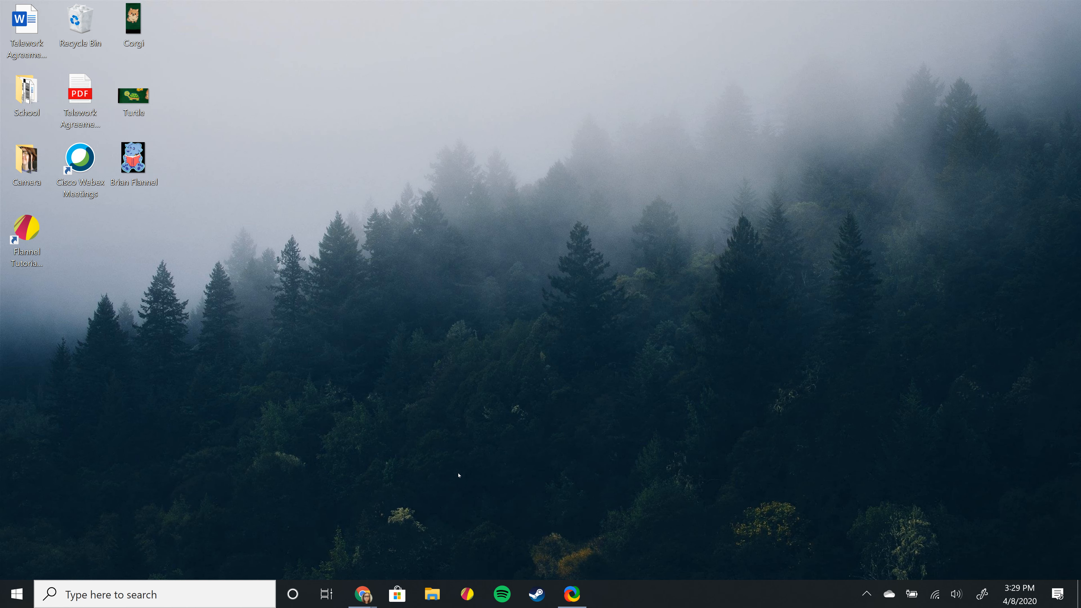
- Restore the Flannel Tutorial window, dismiss the download bar, and switch to the incognito Gravit window
mouse_move(359, 597)
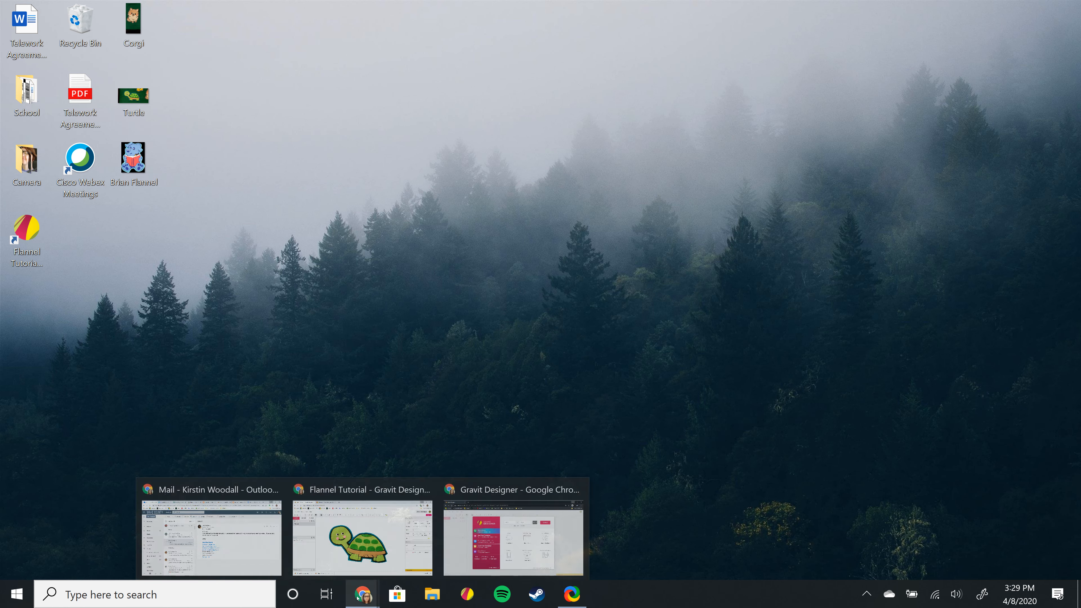
left_click(409, 550)
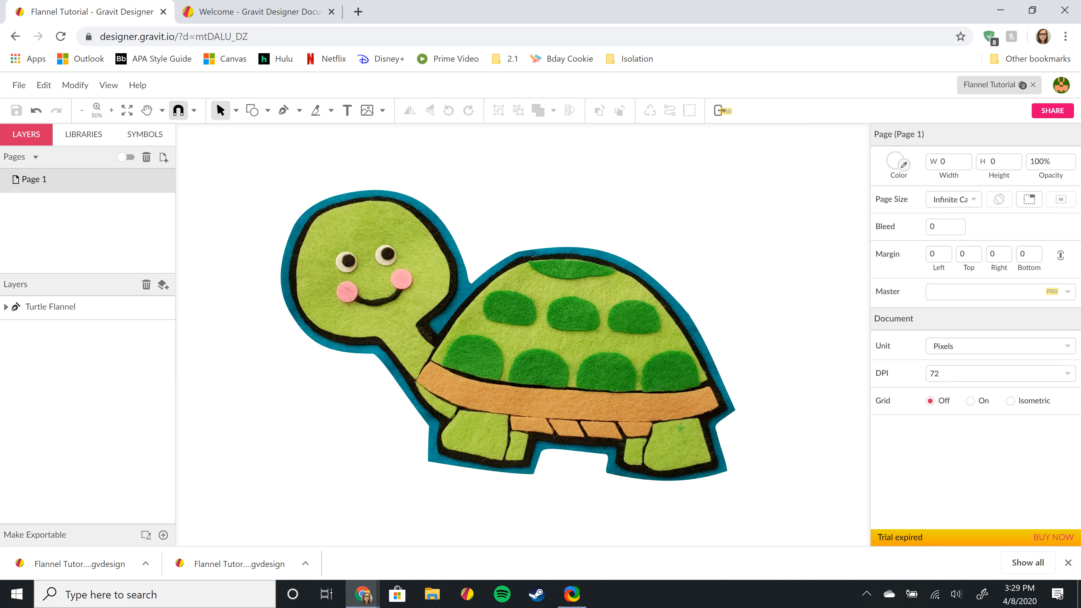
left_click(1069, 563)
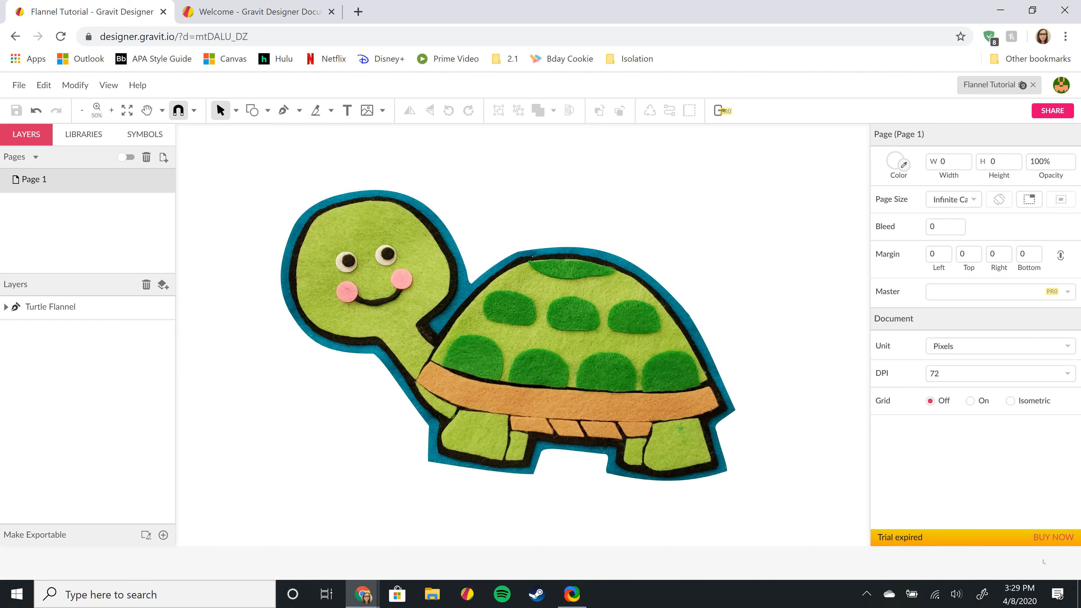
mouse_move(364, 594)
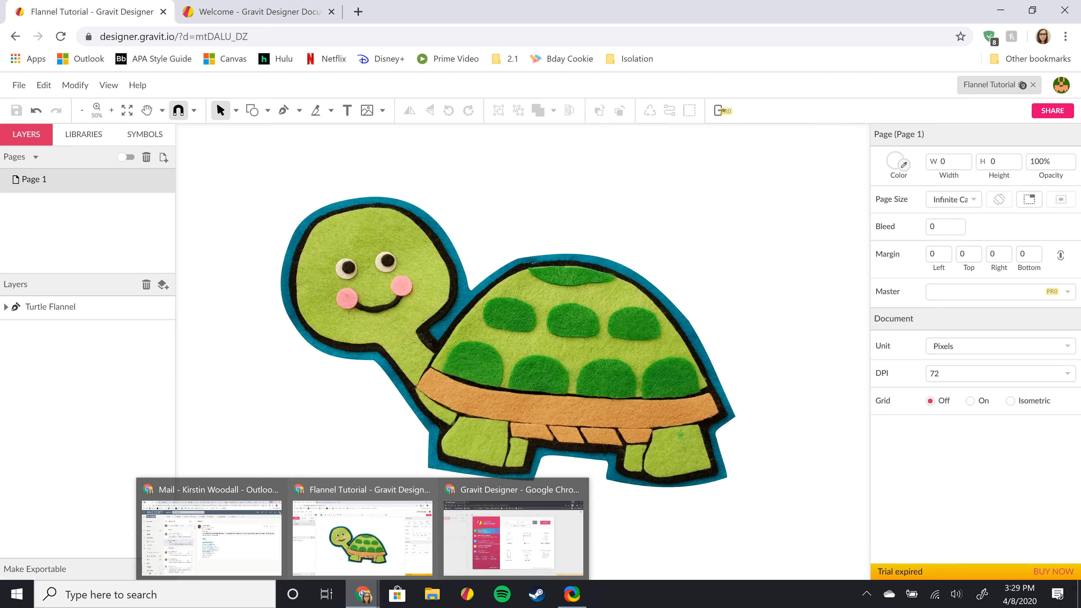
left_click(468, 538)
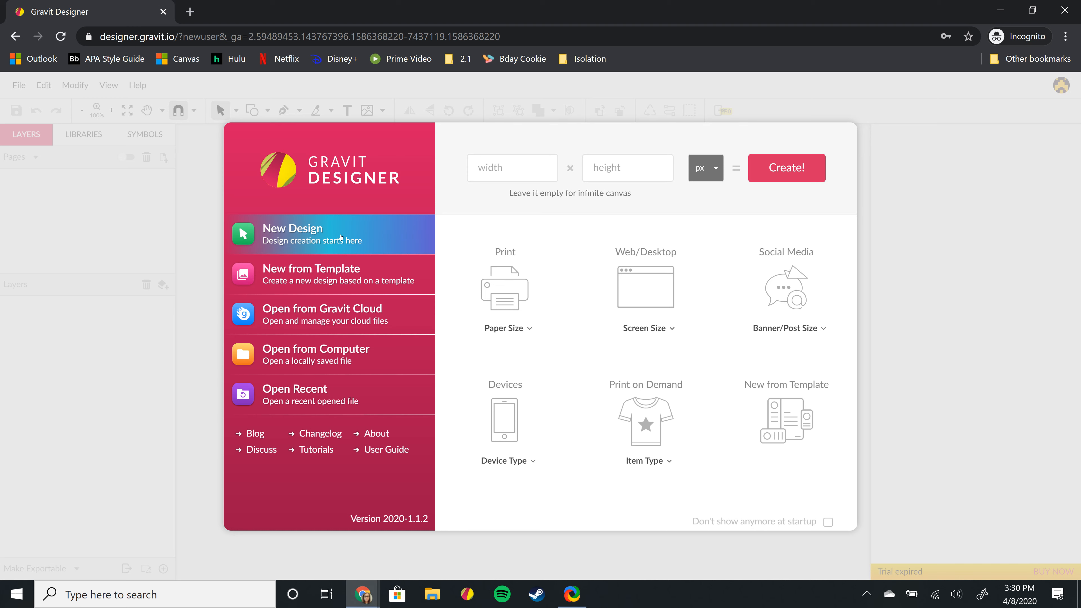
- Cancel Open from Computer and Open from Gravit Cloud, then close the incognito window
left_click(338, 359)
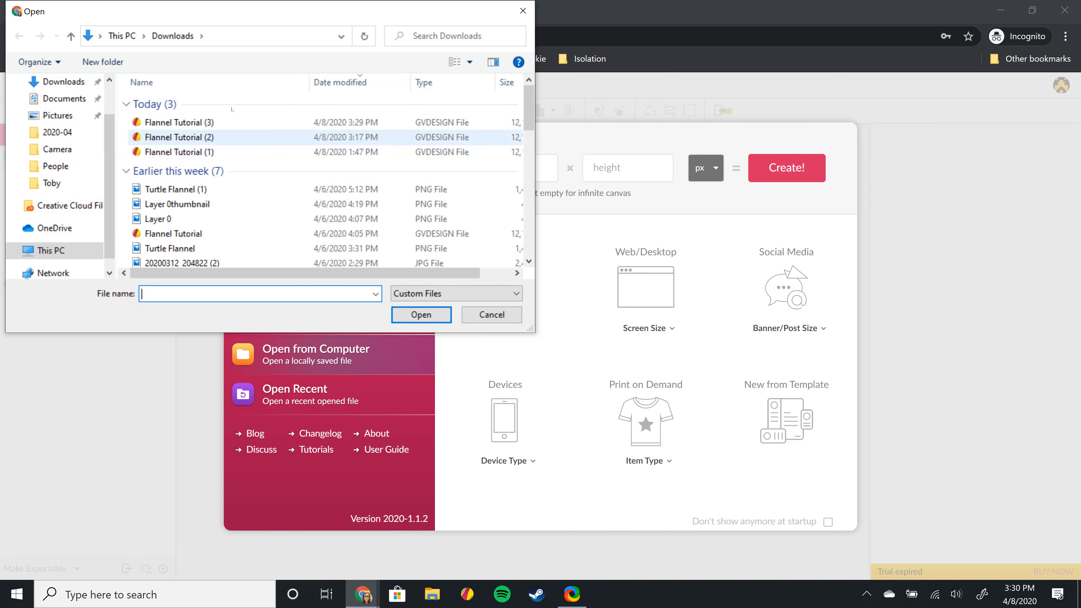
left_click(522, 12)
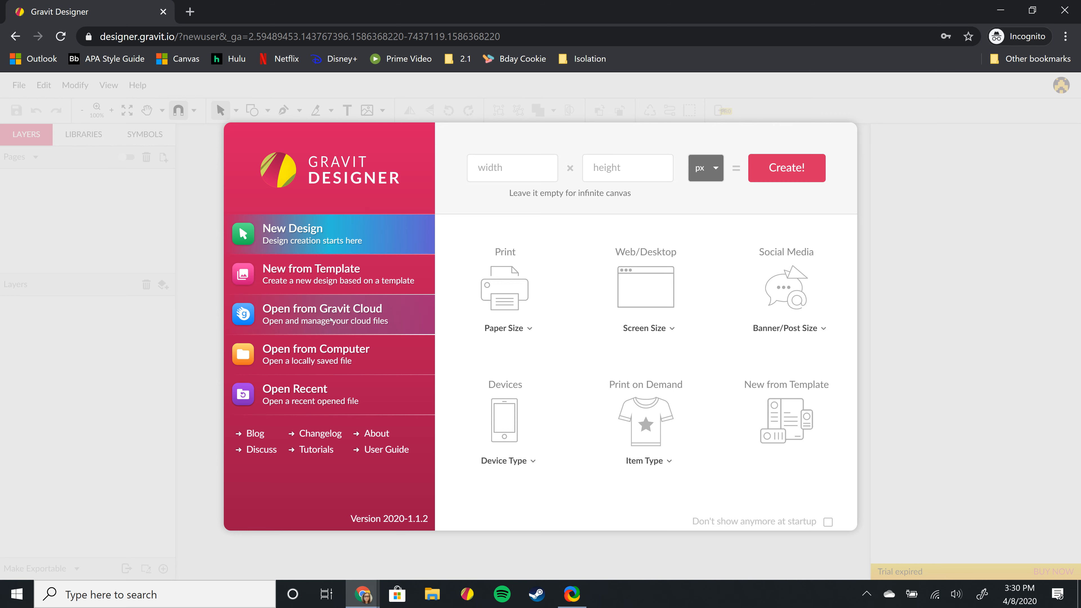
left_click(346, 326)
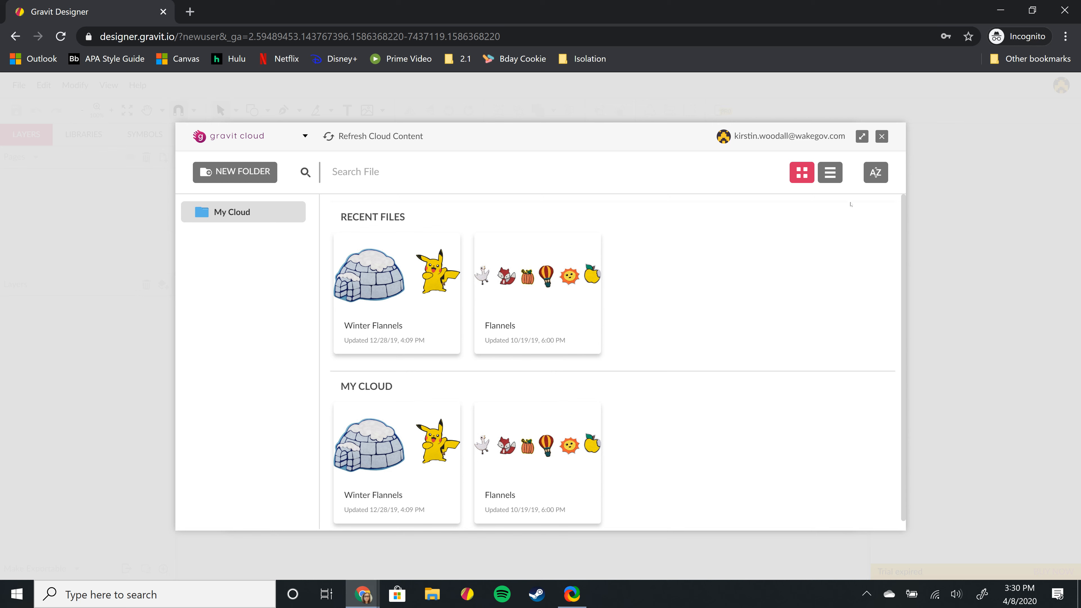
left_click(880, 137)
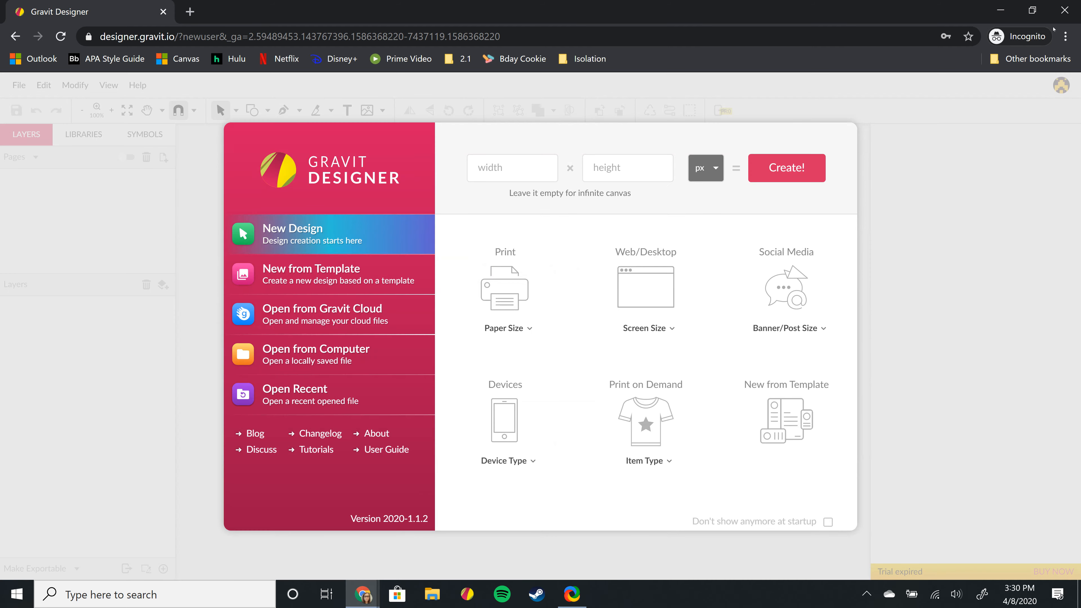
left_click(1064, 9)
left_click(201, 268)
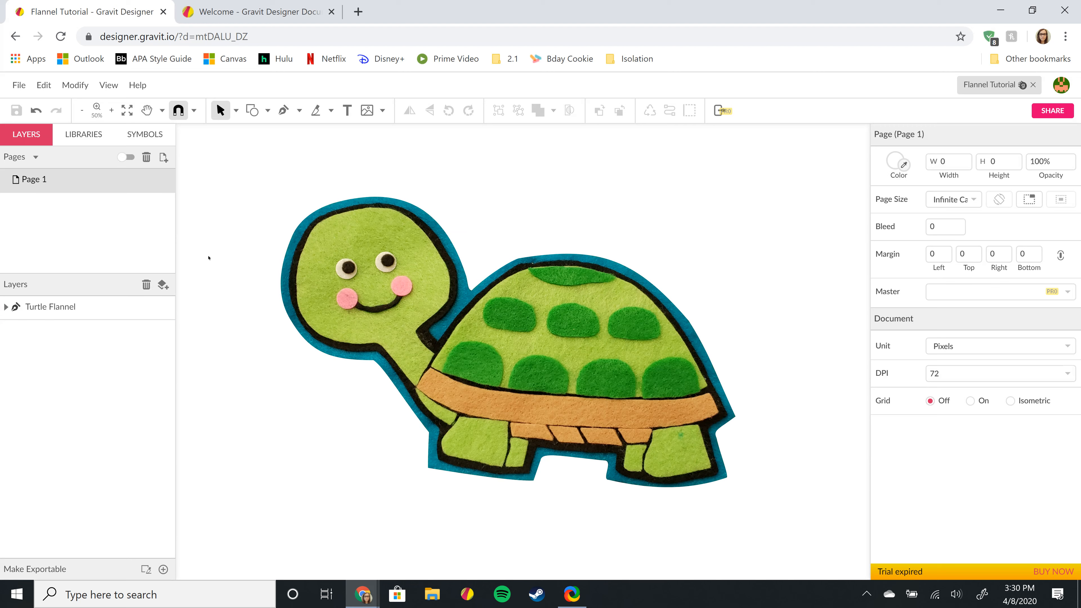
- Create a new page in the Pages panel, check Page 1, then select the blank Page 2
left_click(539, 388)
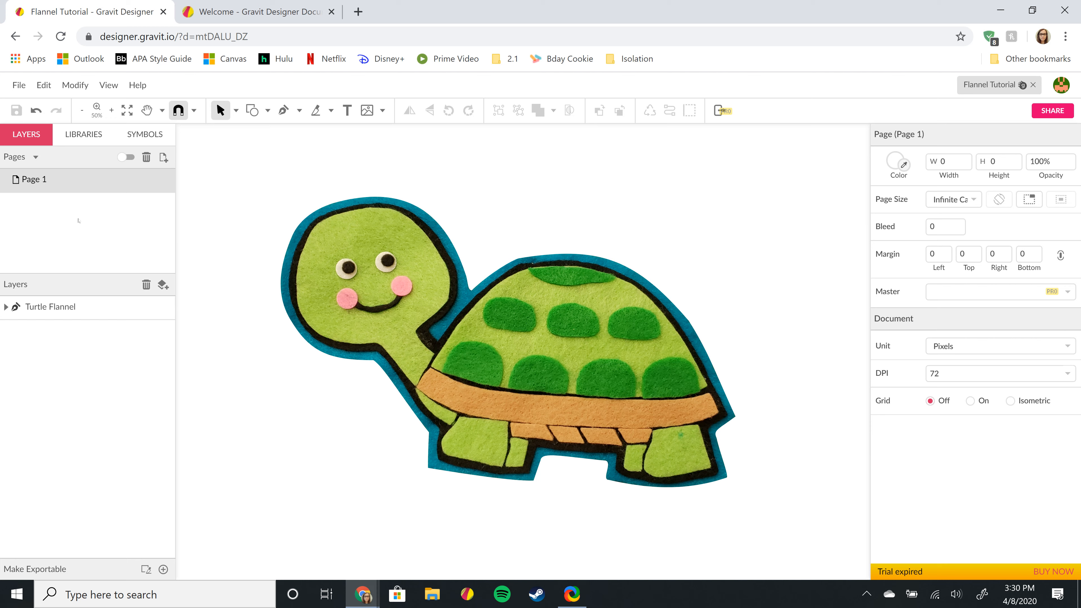
left_click(163, 158)
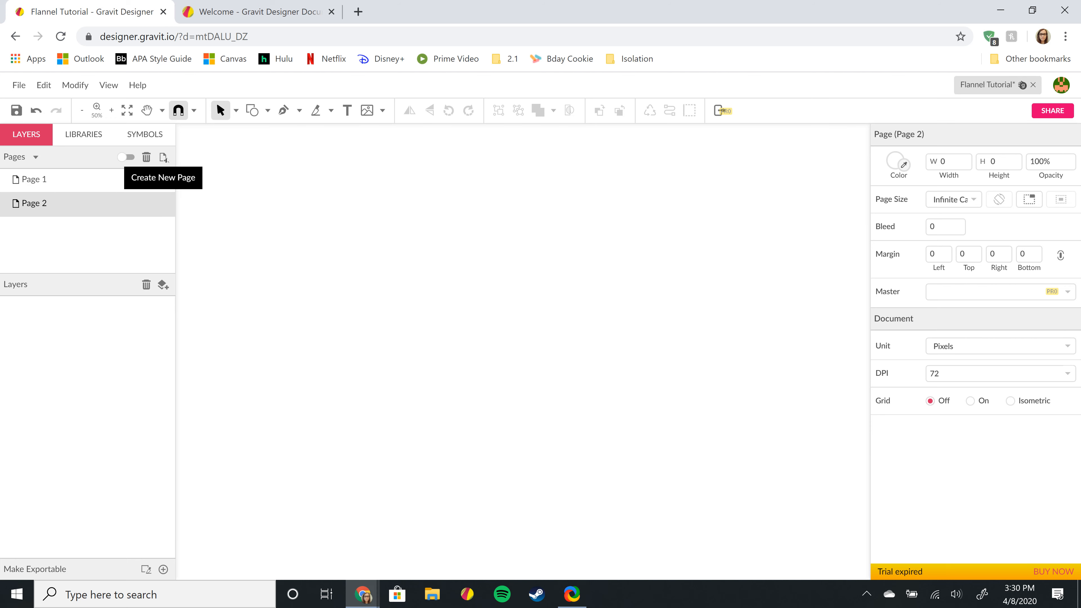
left_click(70, 179)
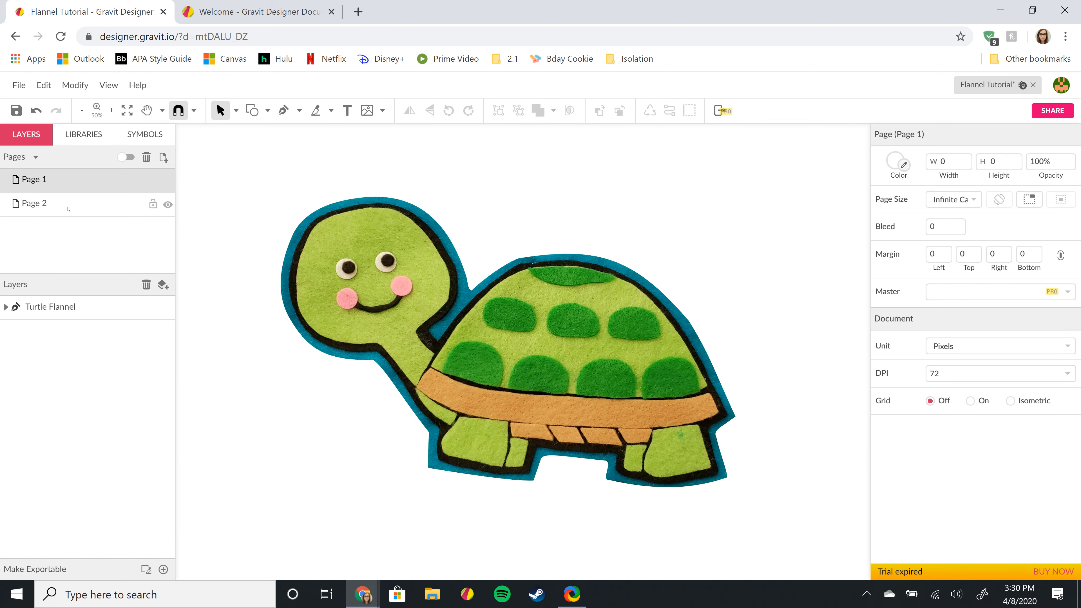
left_click(69, 207)
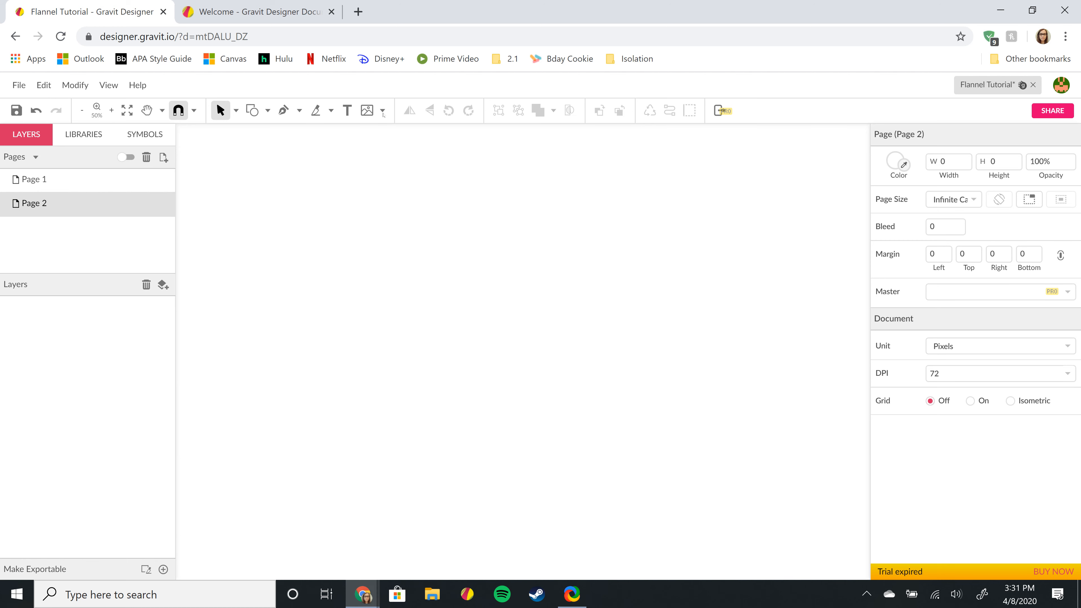
left_click(382, 111)
- Place the Corgi photo from the Desktop as a 4032 × 1960 image on Page 2
left_click(421, 132)
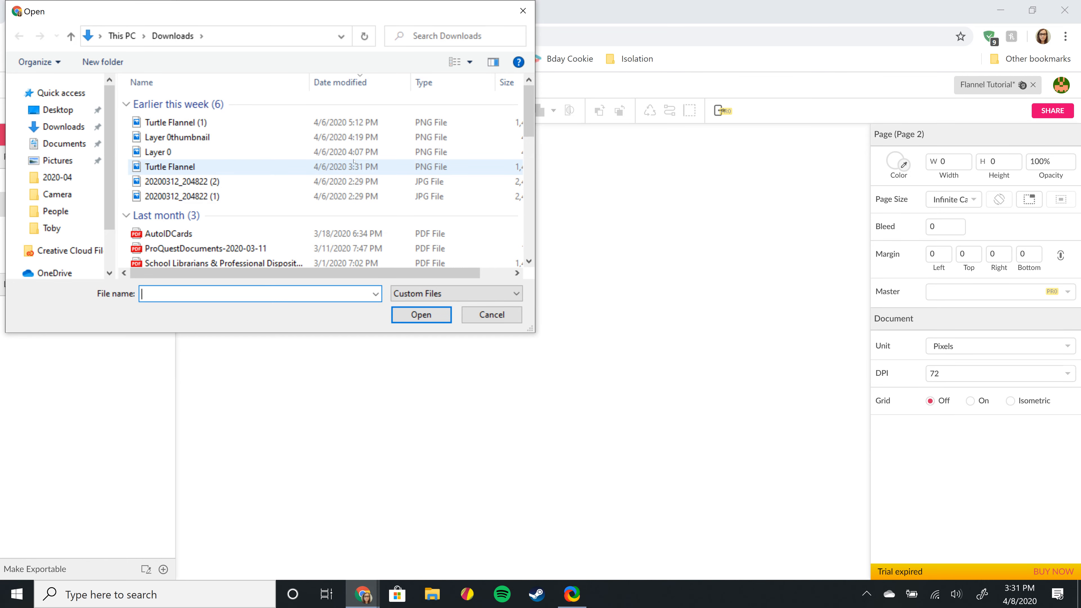
left_click(49, 111)
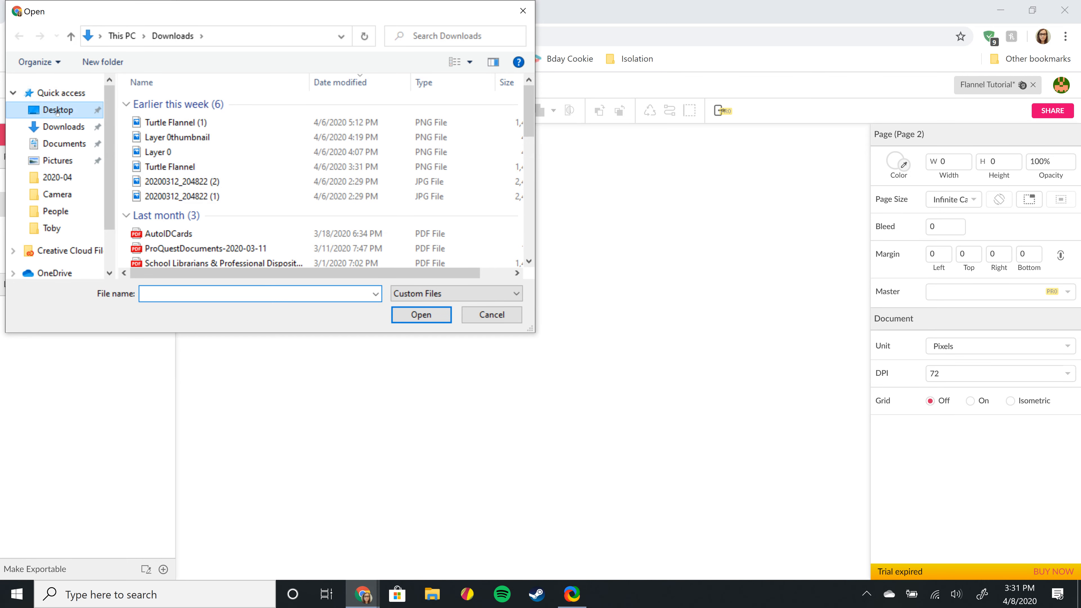
left_click(186, 150)
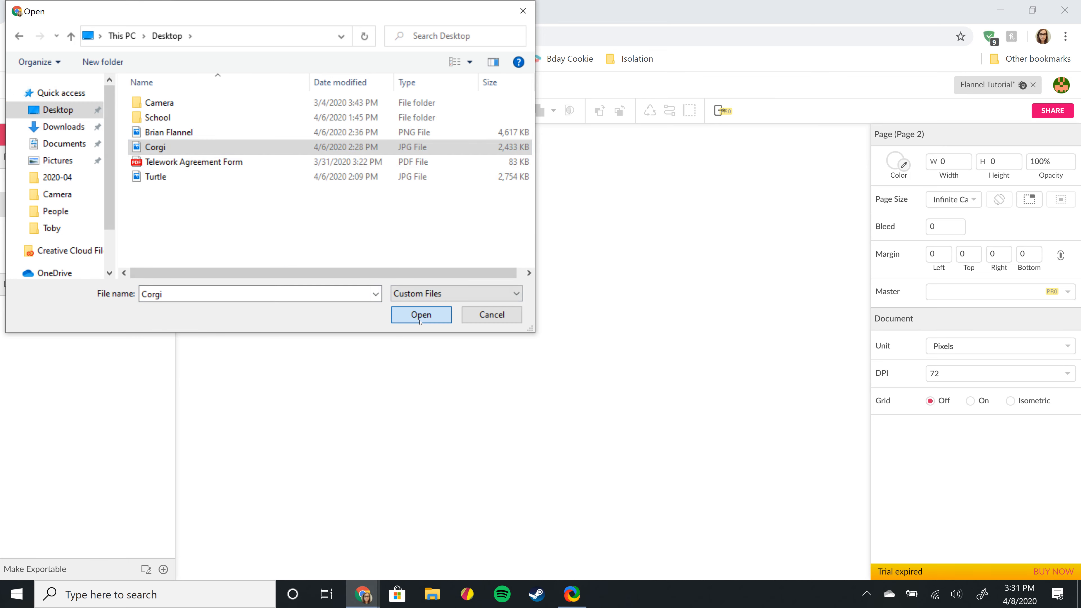
left_click(415, 315)
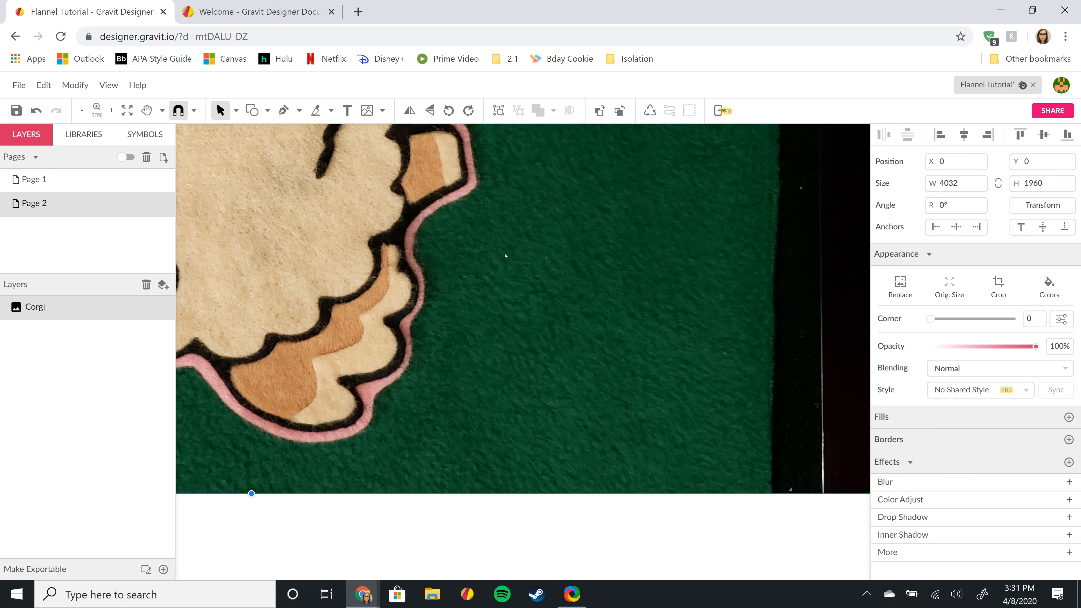
scroll(428, 277, "down", 5)
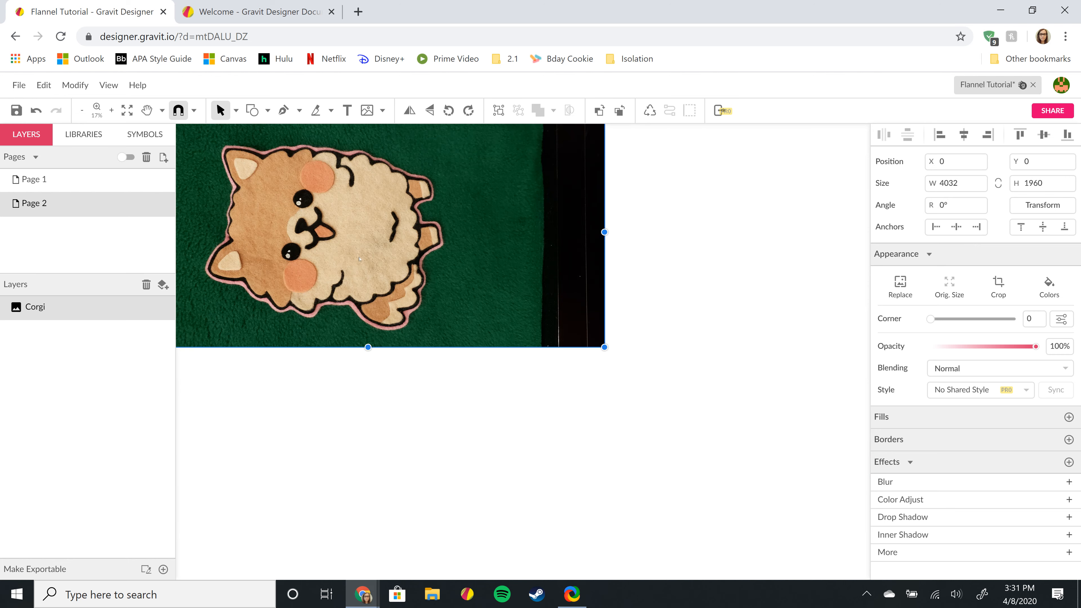
key("space")
left_click_drag(281, 220, 369, 291)
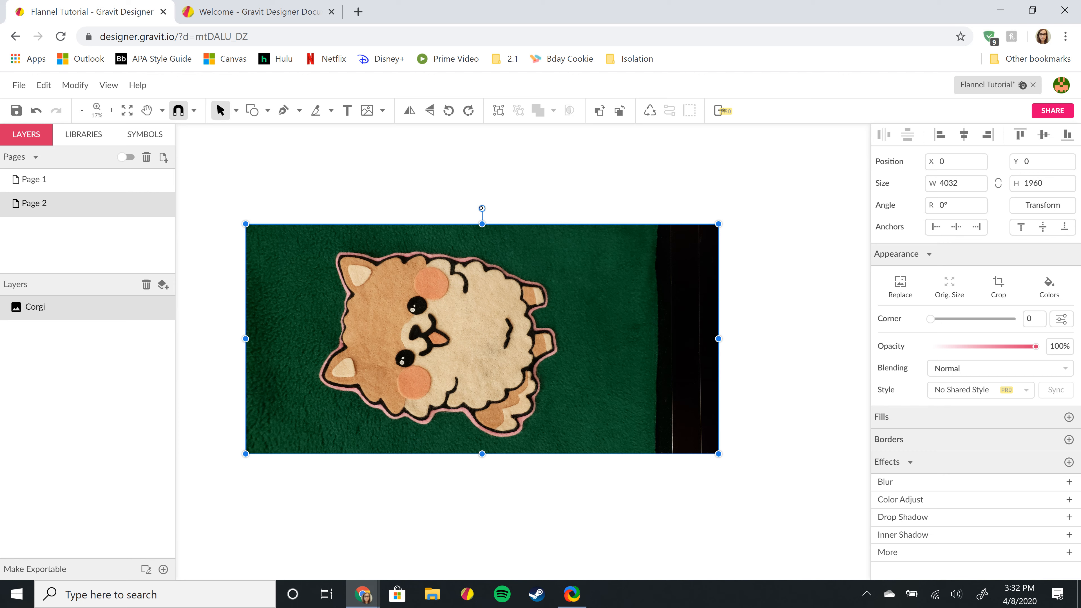
mouse_move(481, 208)
left_mouse_down()
mouse_move(550, 271)
mouse_move(572, 320)
left_mouse_up()
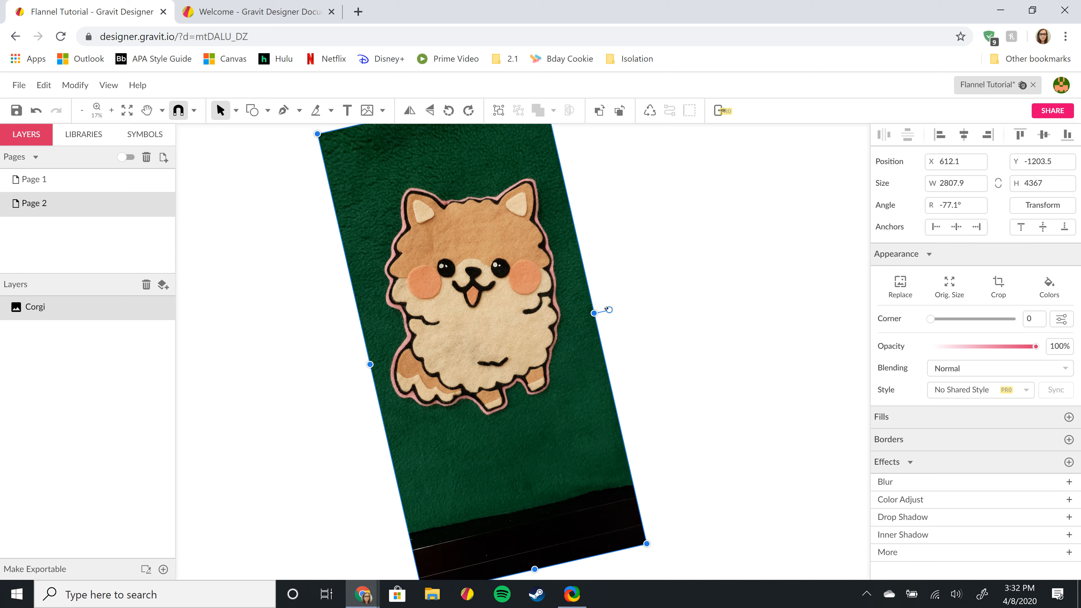
left_click_drag(609, 310, 631, 325)
scroll(663, 320, "up", 1)
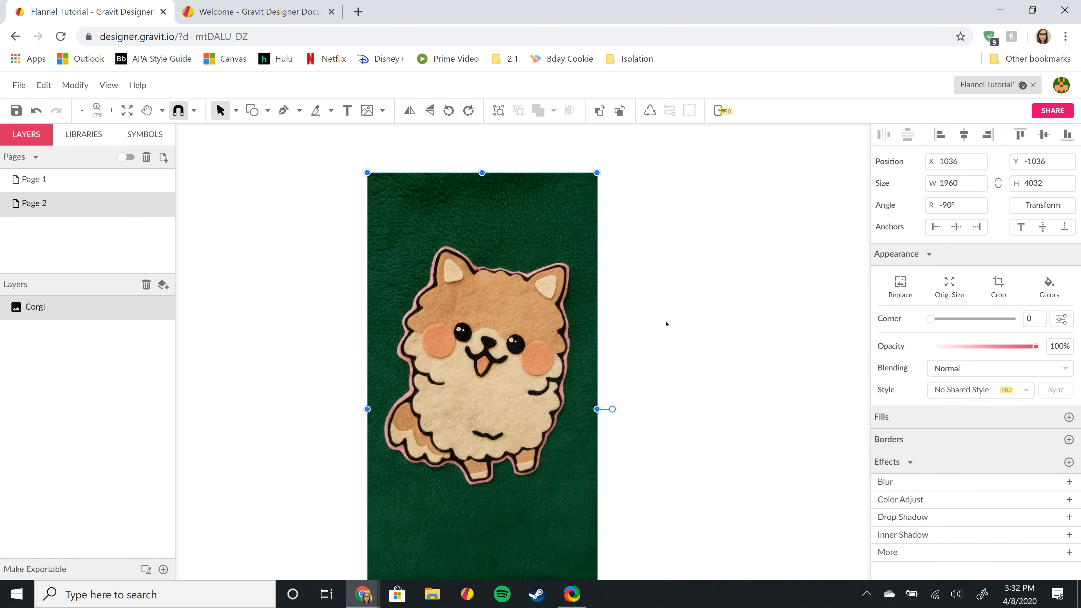
scroll(668, 323, "down", 3)
scroll(667, 324, "up", 3)
- Crop the Corgi photo, trimming extra green off the top and the dark strip off the bottom
left_click(998, 285)
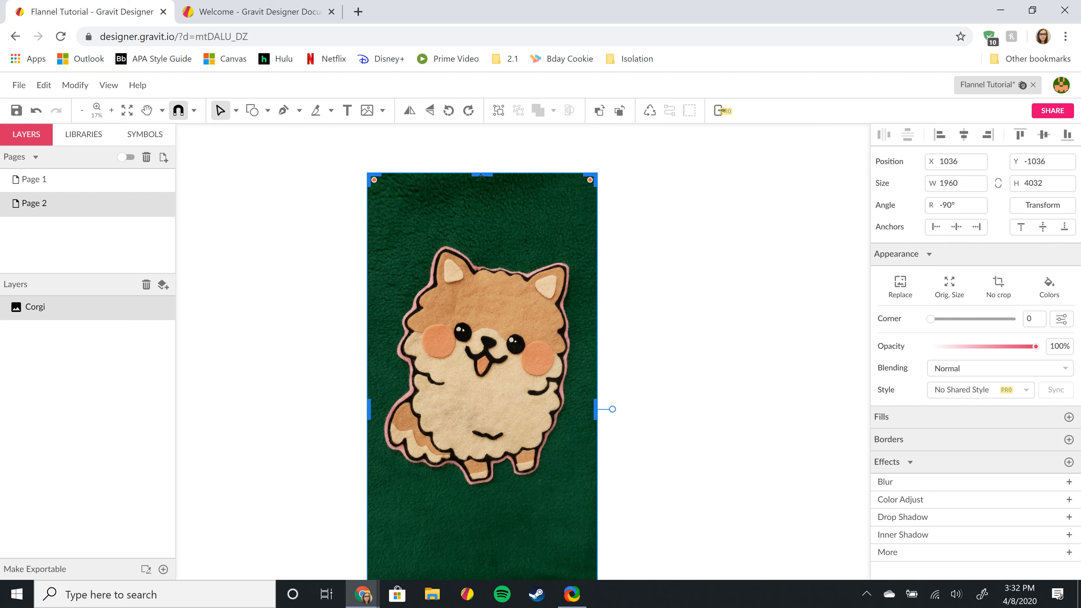
mouse_move(481, 176)
left_mouse_down()
mouse_move(488, 206)
mouse_move(572, 198)
mouse_move(540, 139)
mouse_move(486, 148)
mouse_move(480, 176)
left_mouse_up()
left_click_drag(478, 173, 477, 234)
scroll(654, 258, "down", 5)
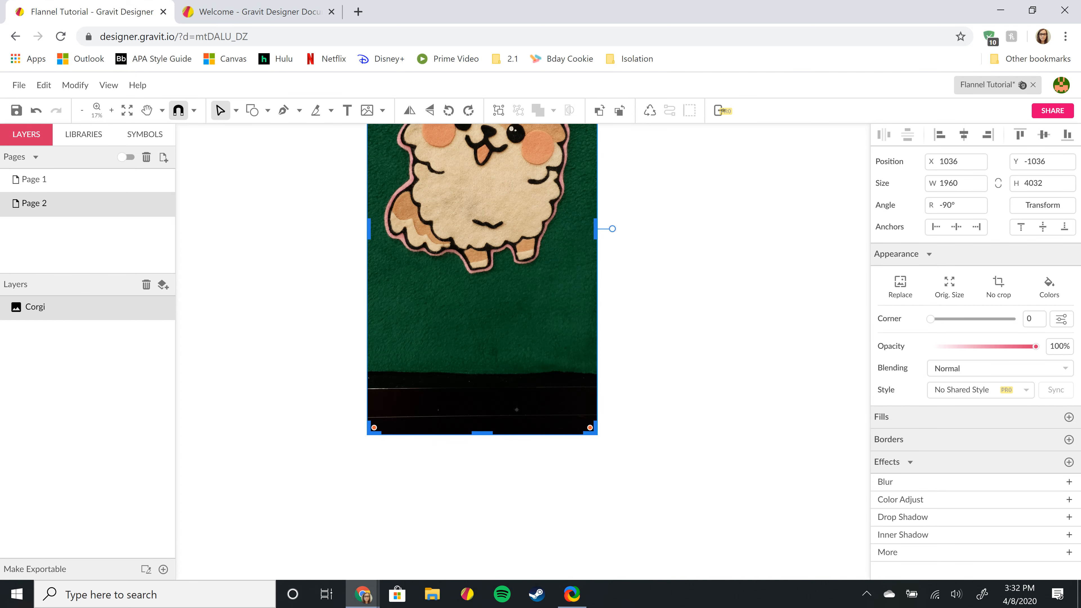
left_click_drag(481, 432, 511, 283)
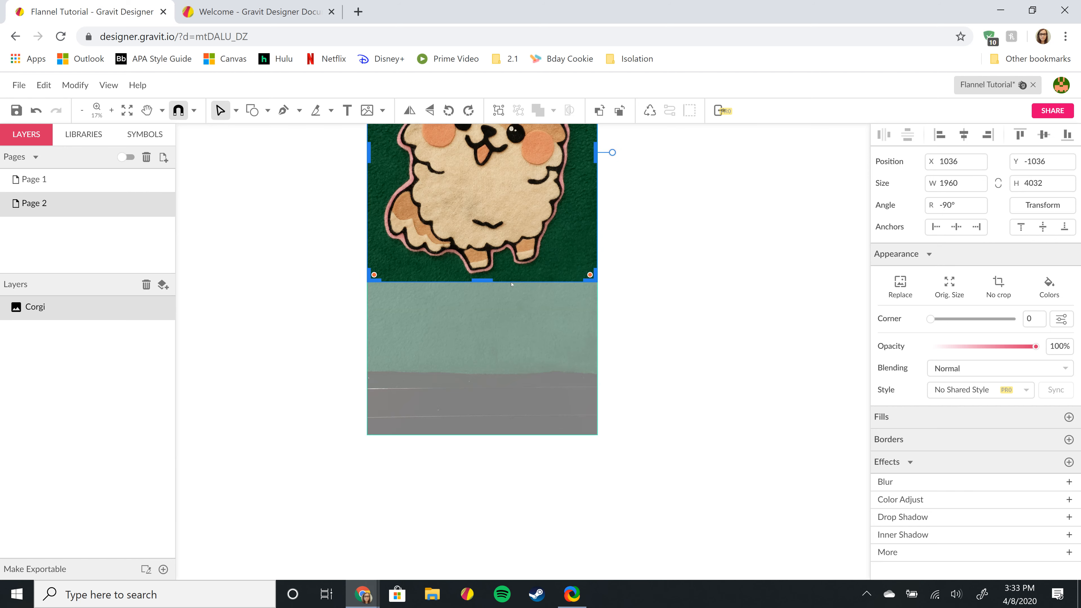
scroll(686, 270, "up", 3)
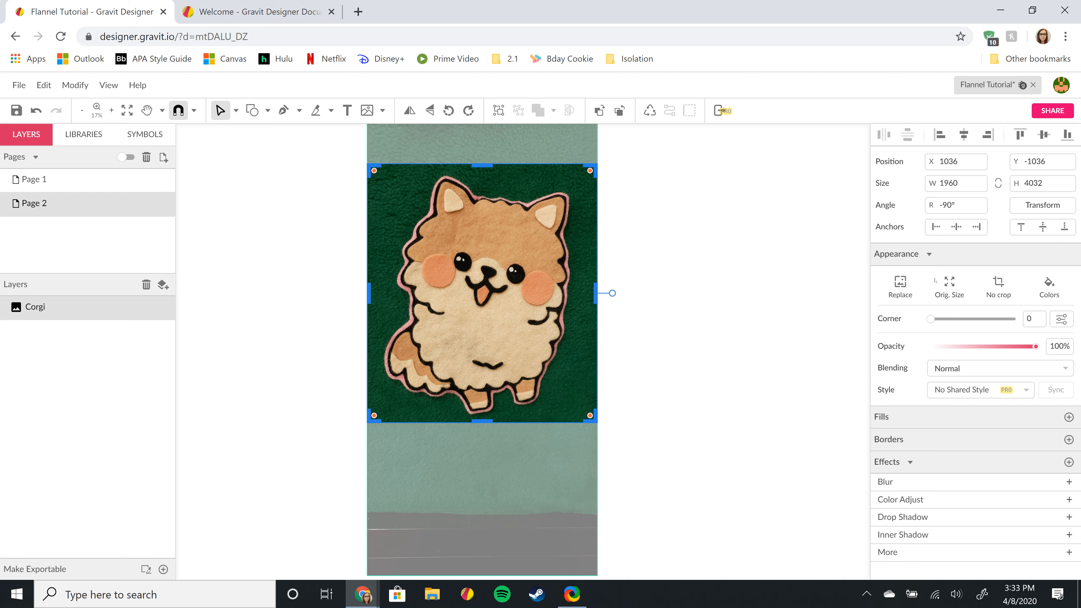
left_click(652, 230)
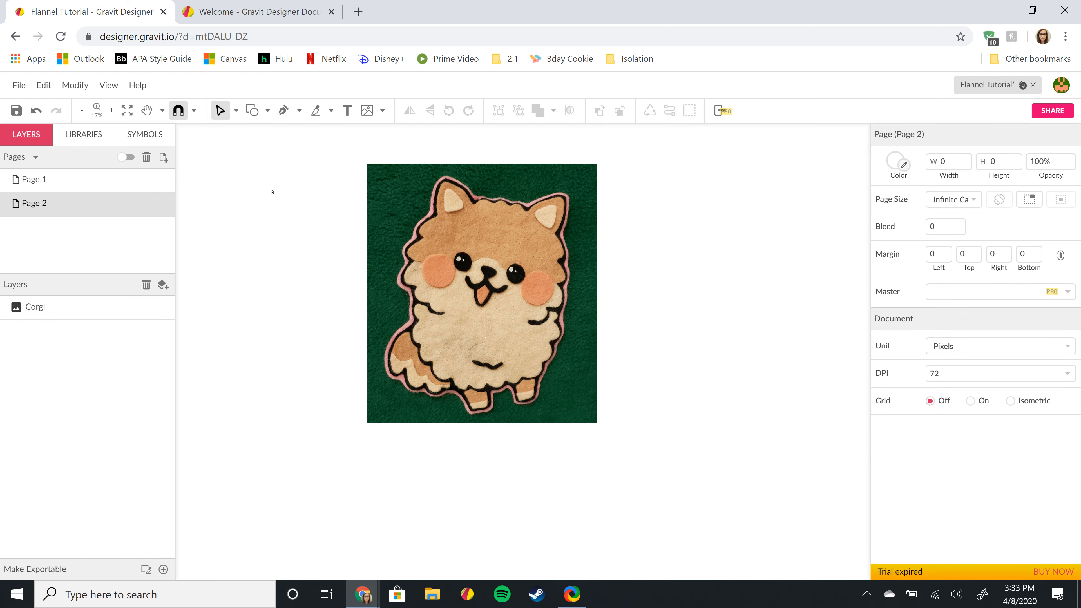
- Select the Pen tool and zoom in on the corgi, then back out to about 30%
left_click(285, 111)
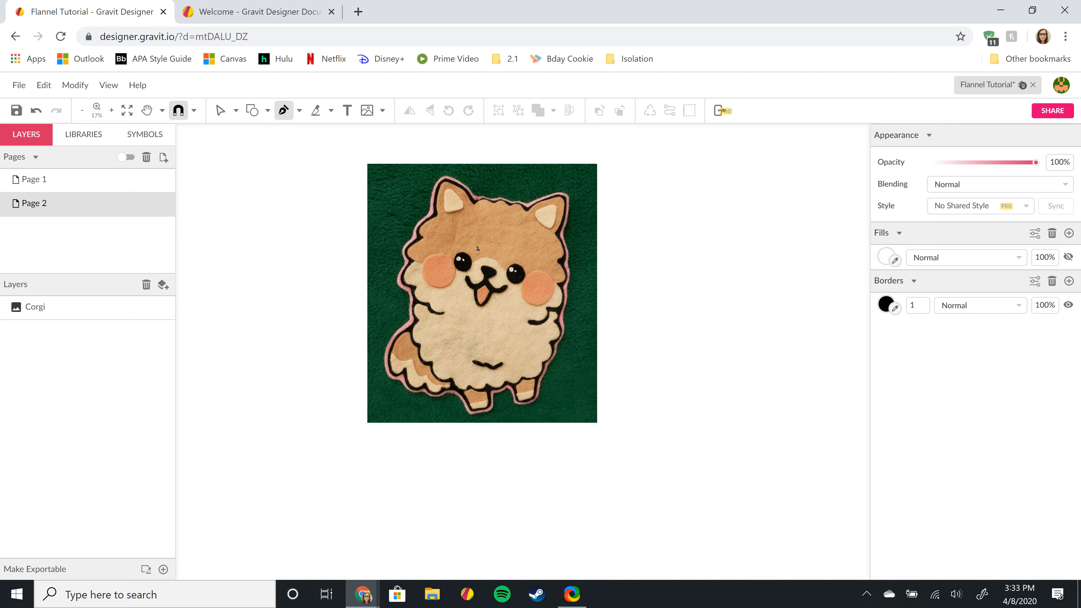
scroll(486, 246, "up", 1)
scroll(488, 249, "up", 1)
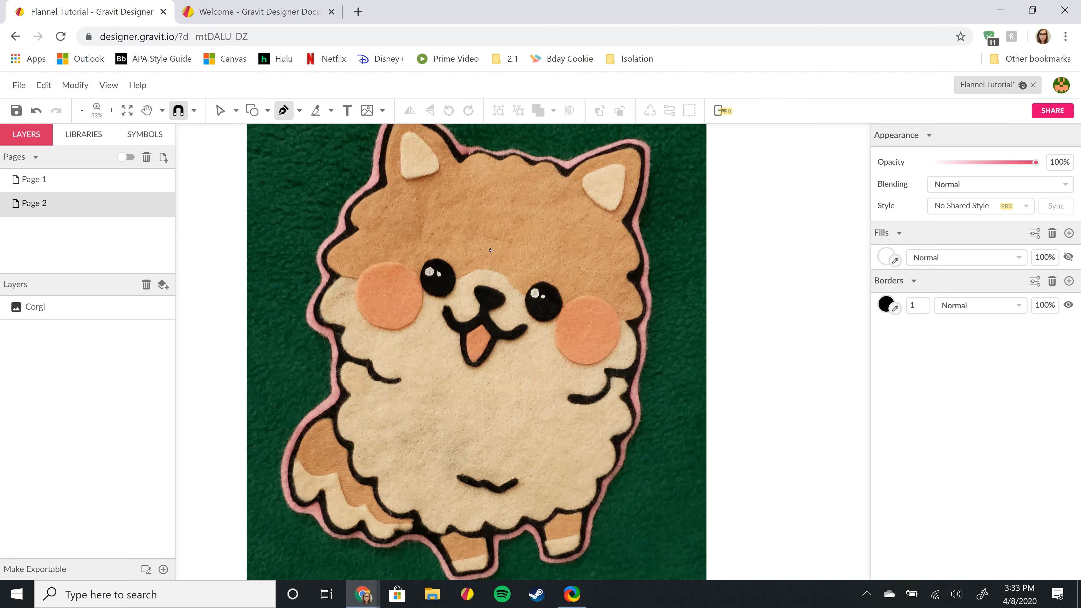
scroll(481, 257, "up", 1)
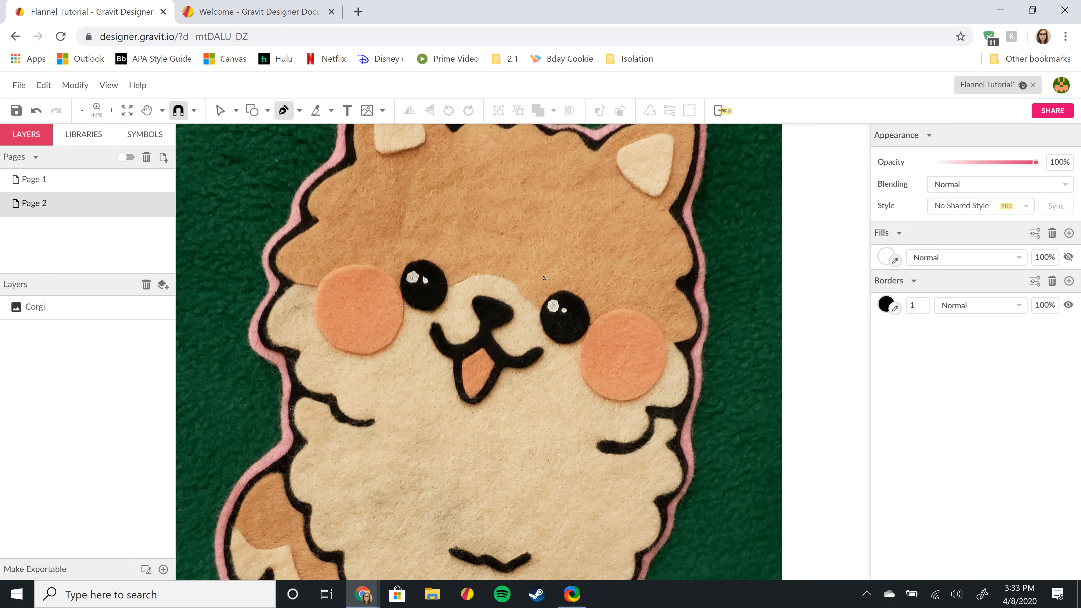
scroll(486, 318, "down", 1)
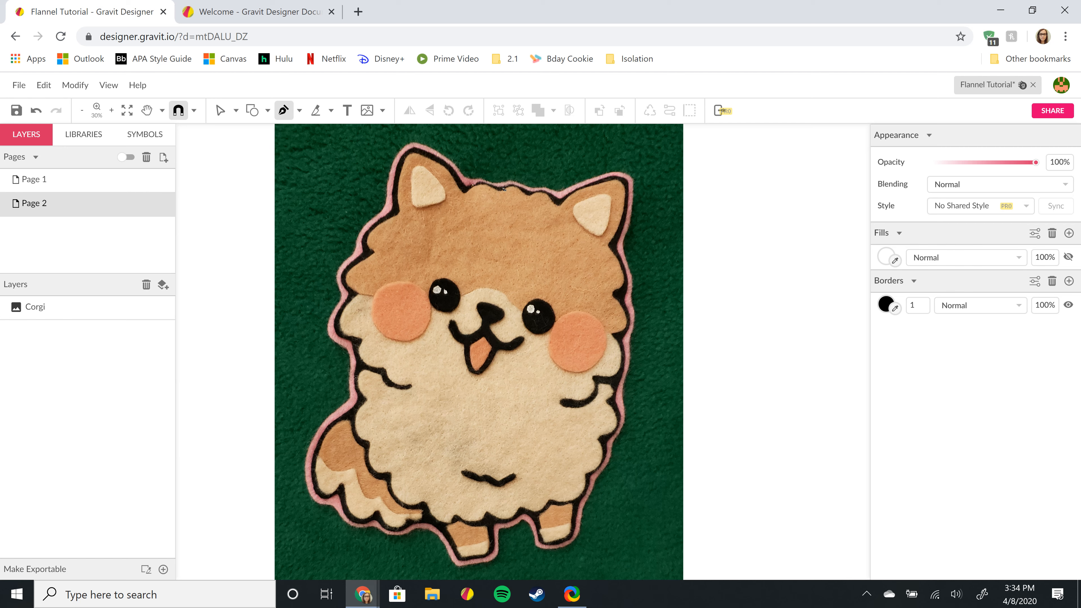
- Place pen anchors across the top of the head, right ear, and down the right side to the paw
left_click(469, 179)
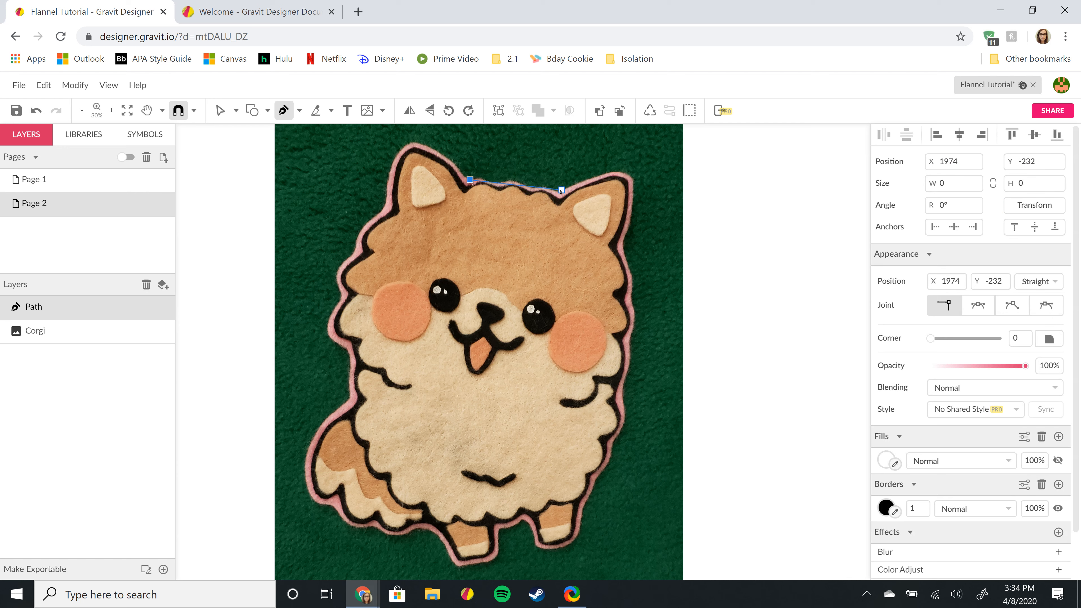
left_click(558, 192)
left_click(623, 235)
left_click(620, 241)
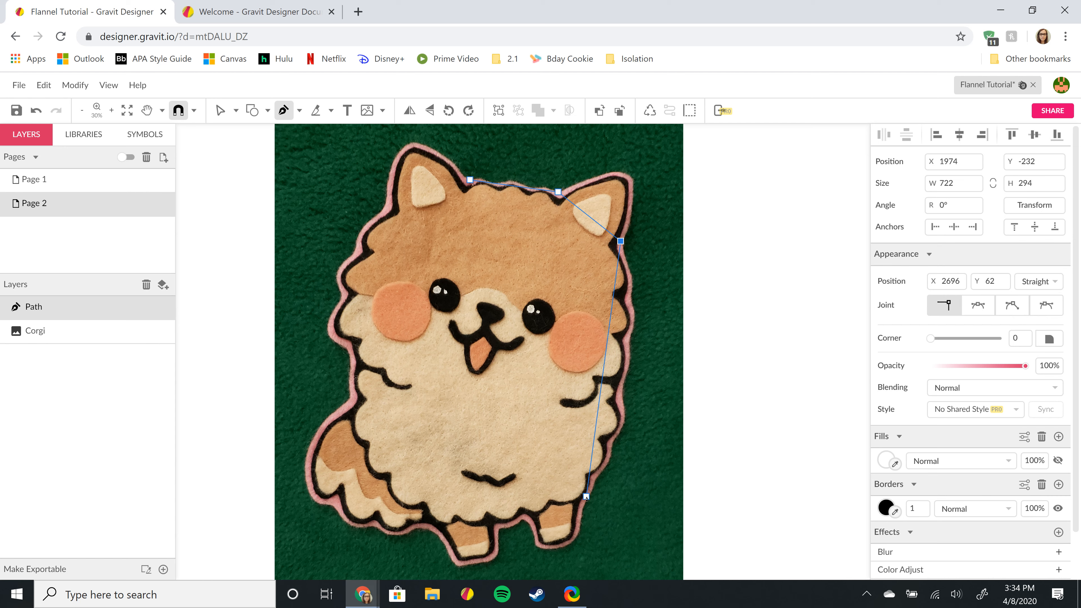
left_click(586, 497)
left_click(567, 546)
left_click(535, 546)
- Continue the outline around both front paws and the tail at lower left
left_click(521, 520)
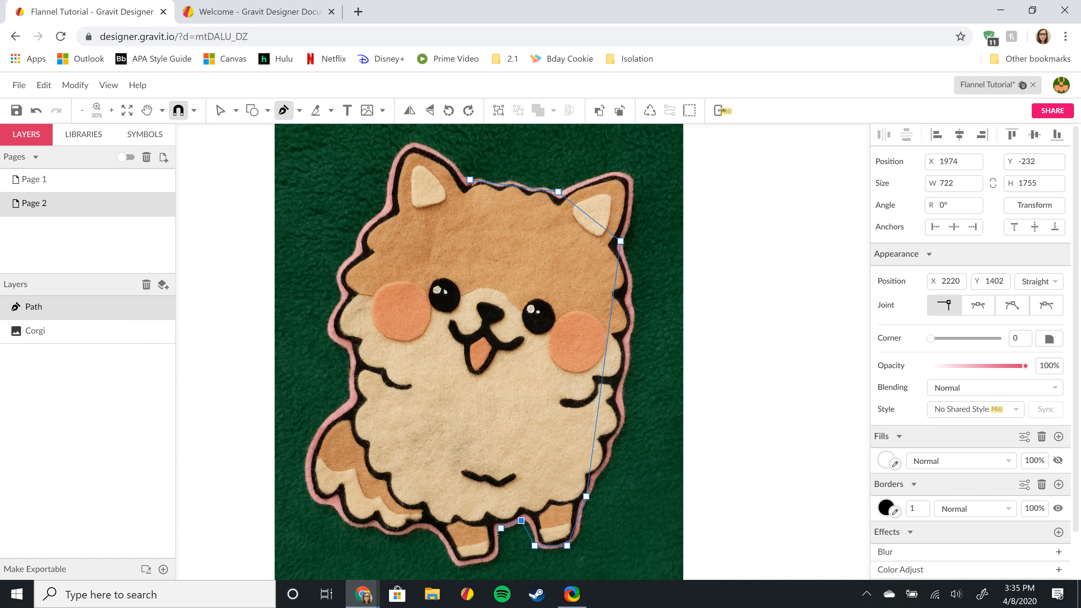
left_click(498, 533)
left_click(489, 562)
left_click(457, 562)
left_click(410, 529)
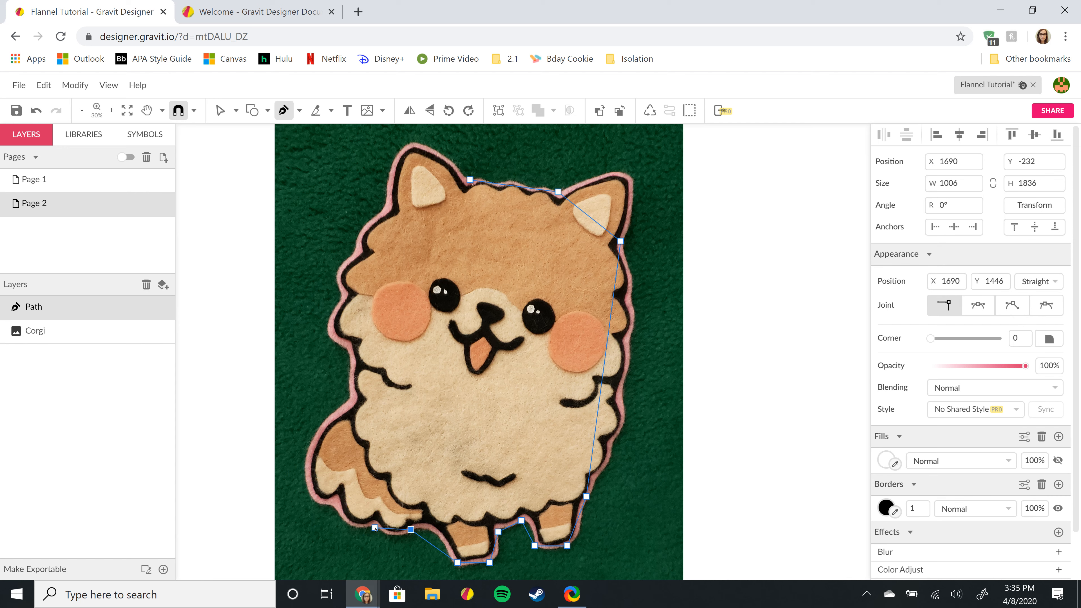
left_click(375, 528)
left_click(335, 504)
- Trace up the left side, cheek and left ear, then close the path at the starting anchor
left_click(345, 401)
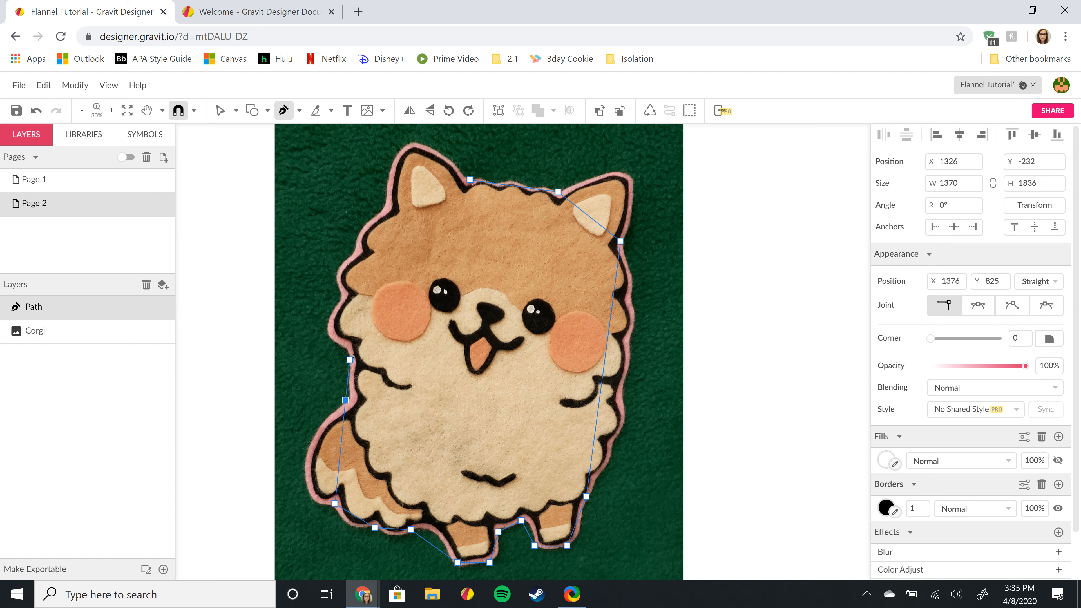
left_click(350, 359)
left_click(341, 343)
left_click(341, 296)
left_click(335, 305)
left_click(339, 282)
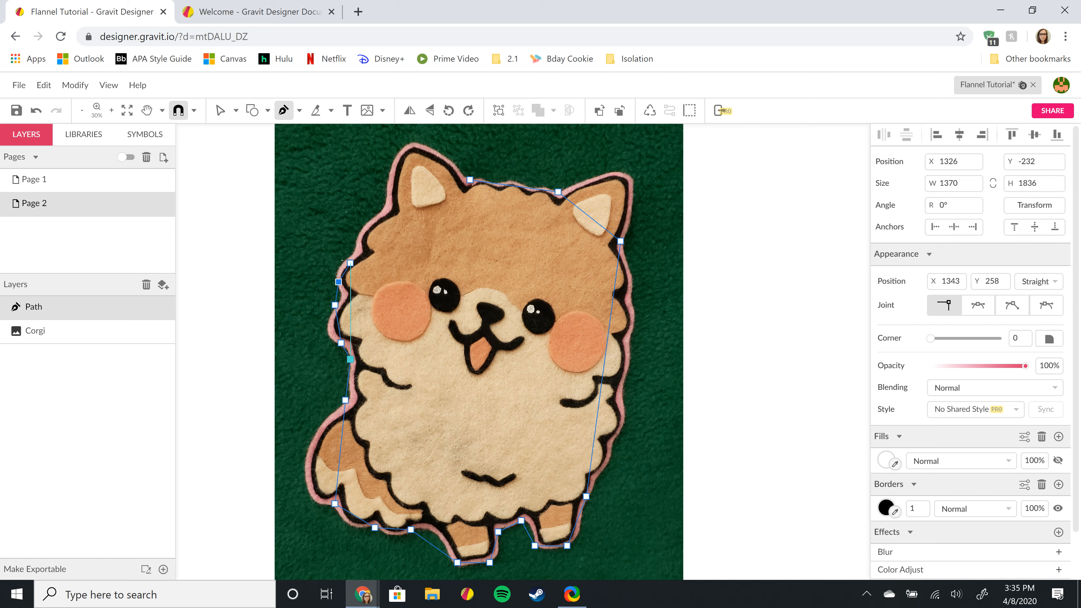
left_click(349, 257)
left_click(377, 215)
left_click(385, 196)
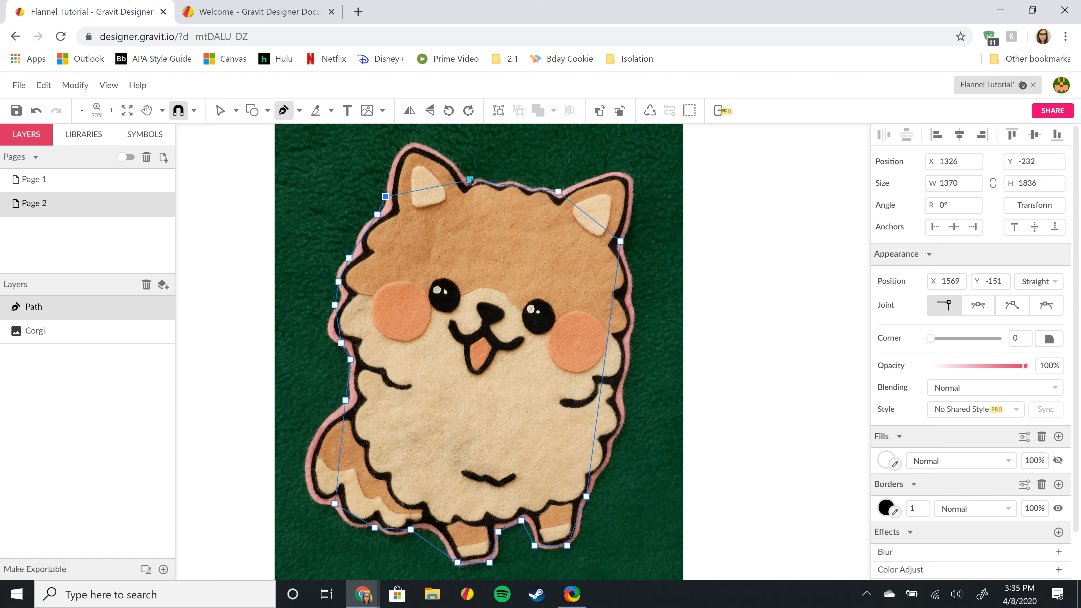
left_click(470, 179)
left_click(470, 180)
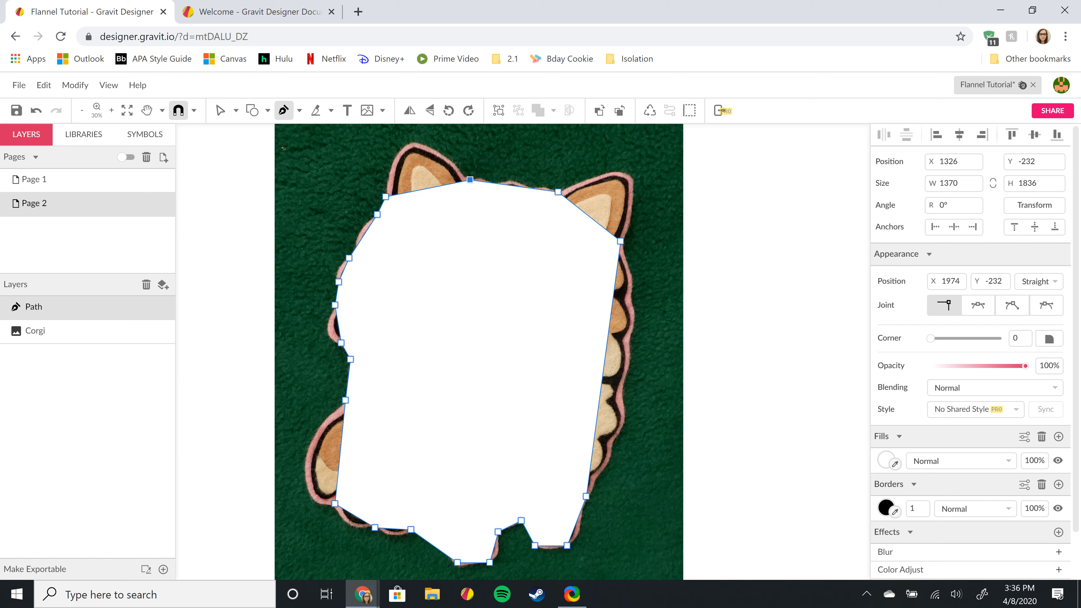
- Switch to the Pointer tool and lower the traced path's opacity to 52%
left_click(236, 110)
left_click(256, 133)
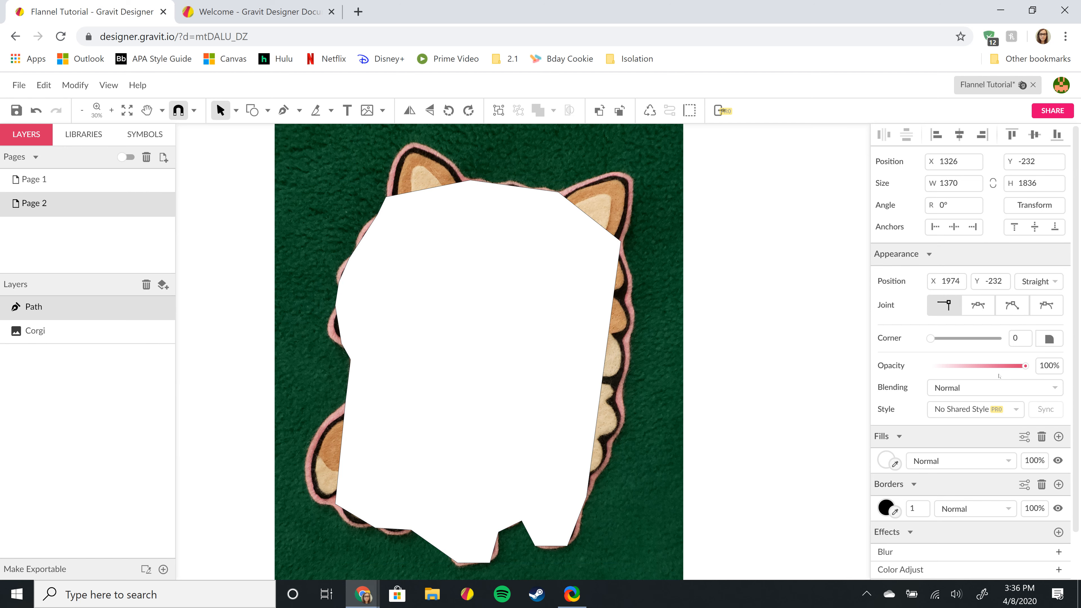
left_click_drag(1026, 366, 981, 372)
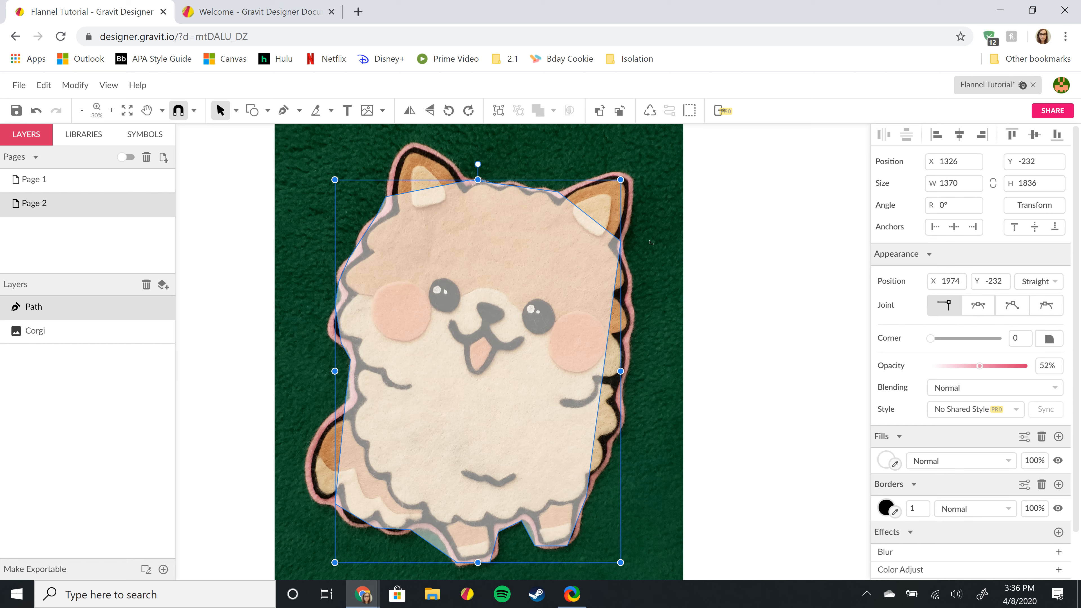
left_click(722, 311)
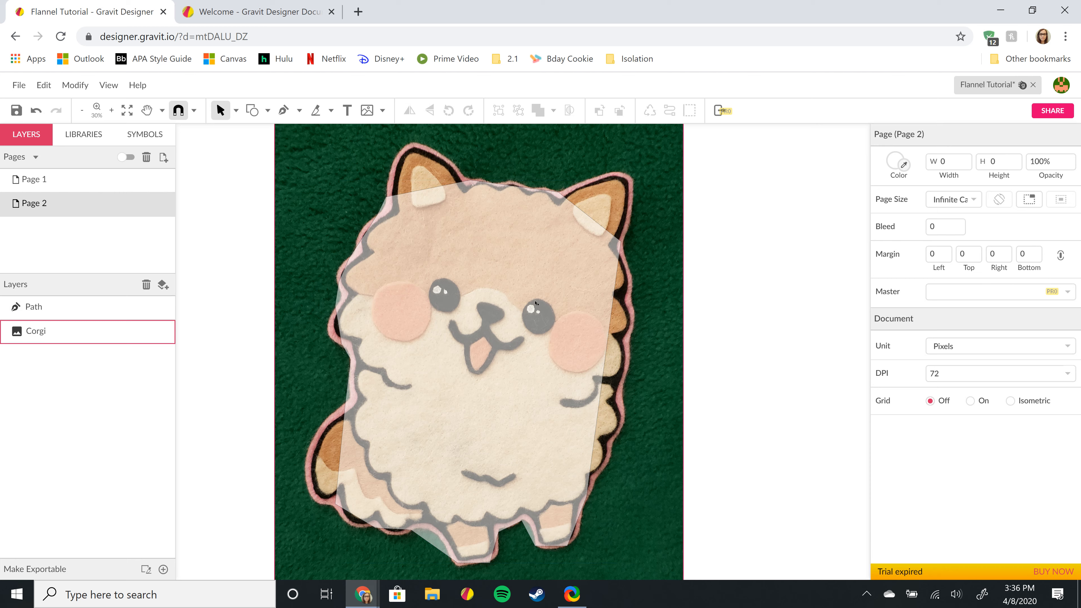
- Try a 5-pixel border width on the traced path and check it against the photo
left_click(587, 313)
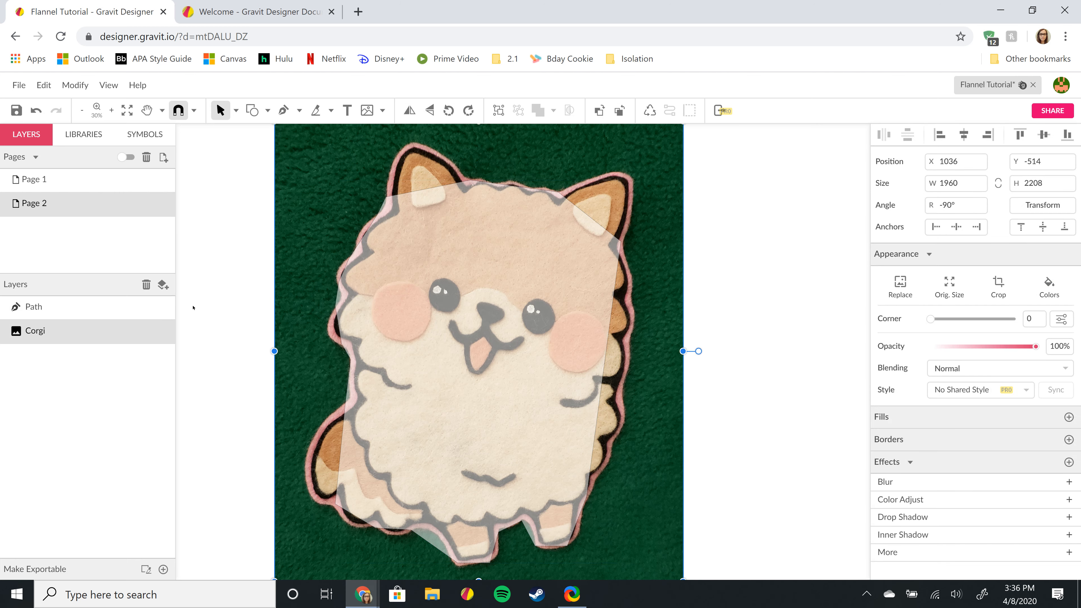
left_click(57, 316)
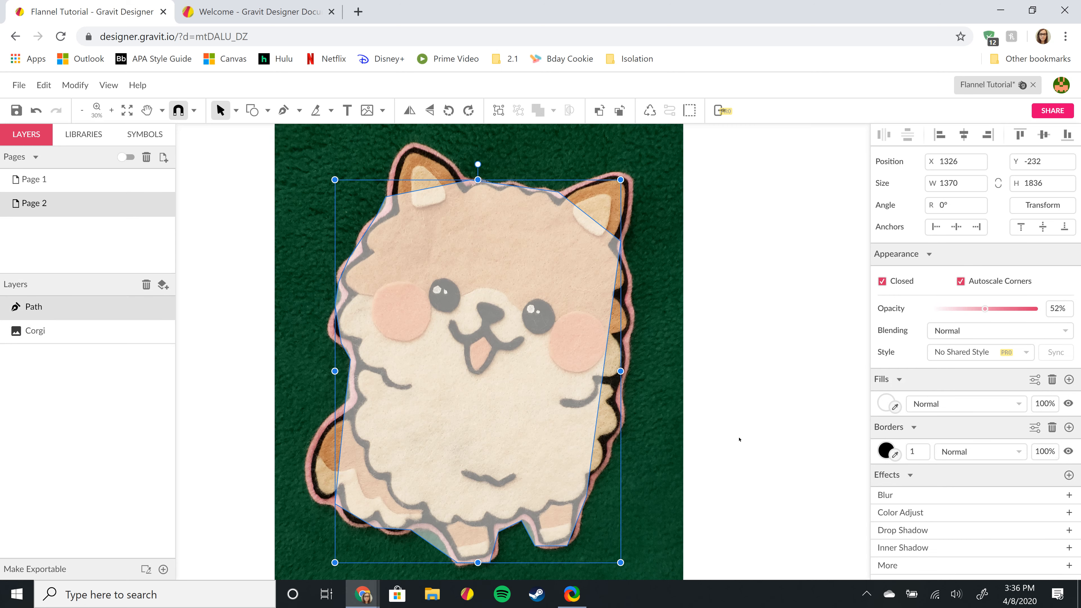
left_click(917, 452)
type("5")
left_click(833, 465)
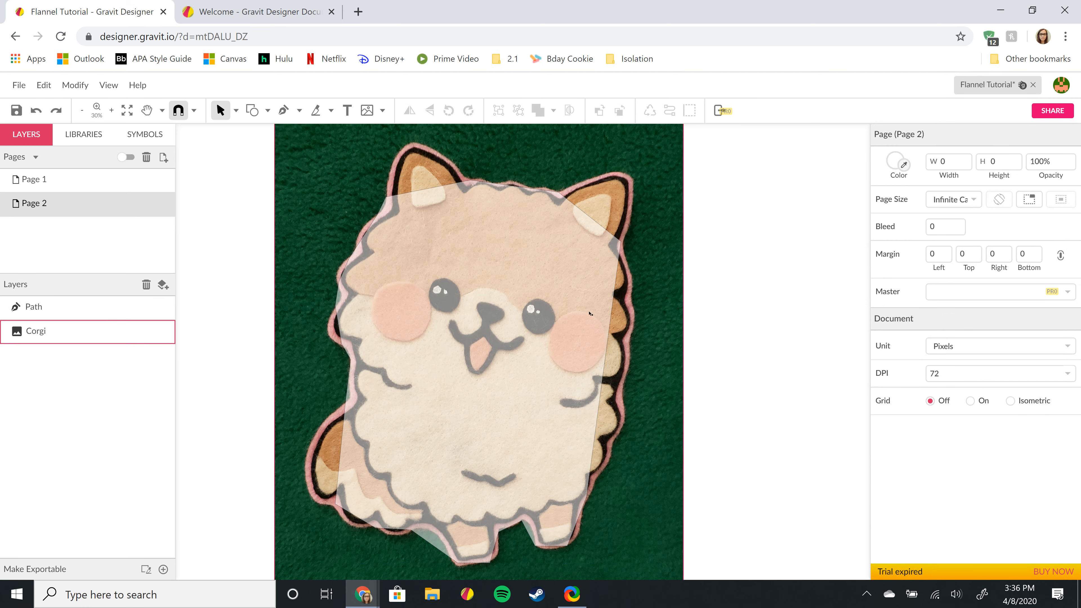
left_click(523, 334)
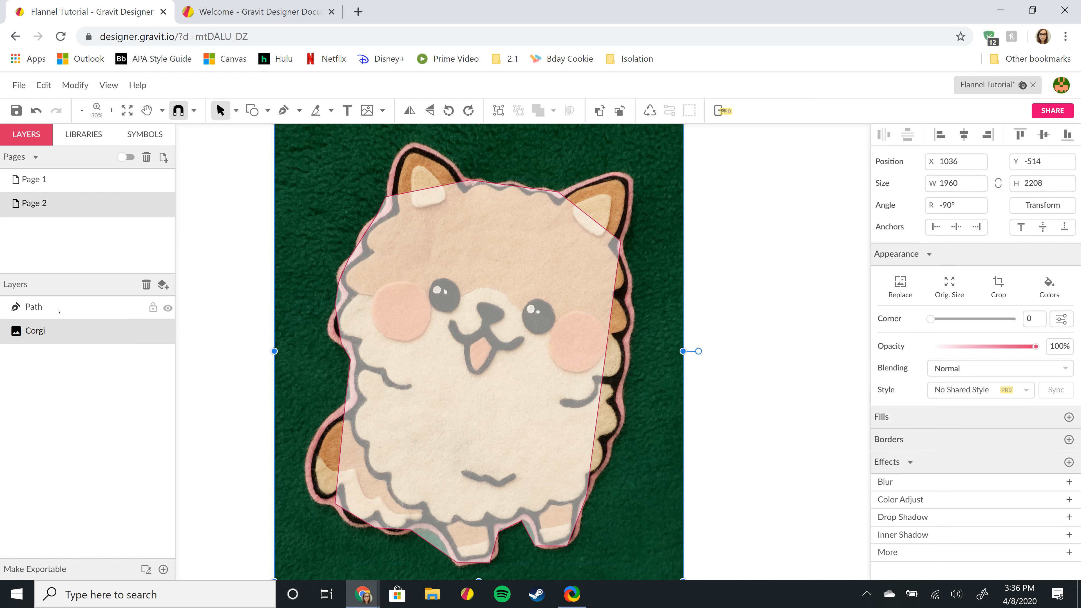
left_click(34, 308)
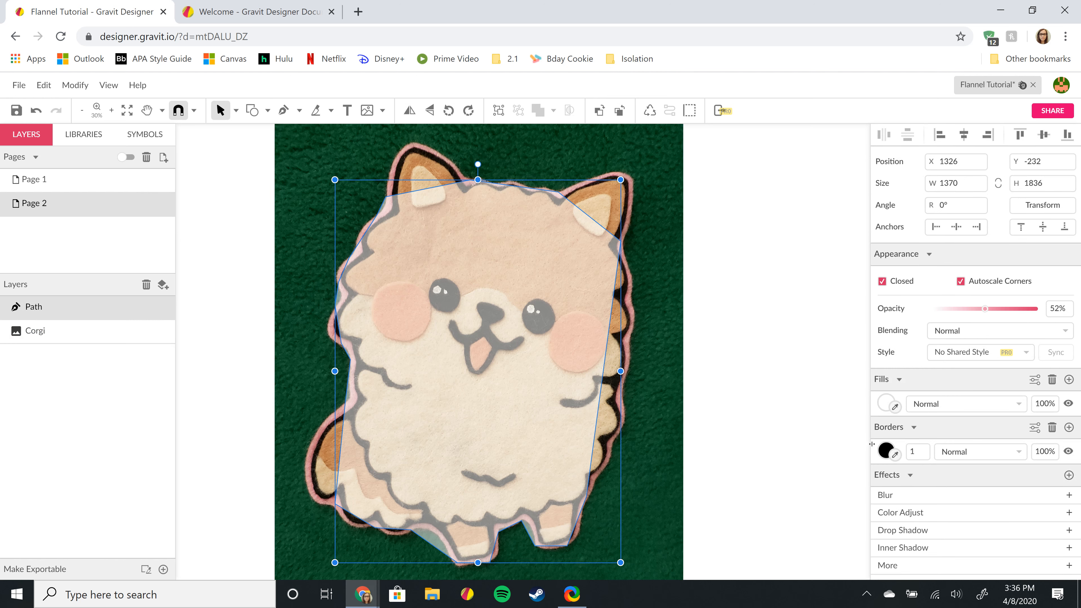
left_click(928, 451)
type("5")
left_click(755, 401)
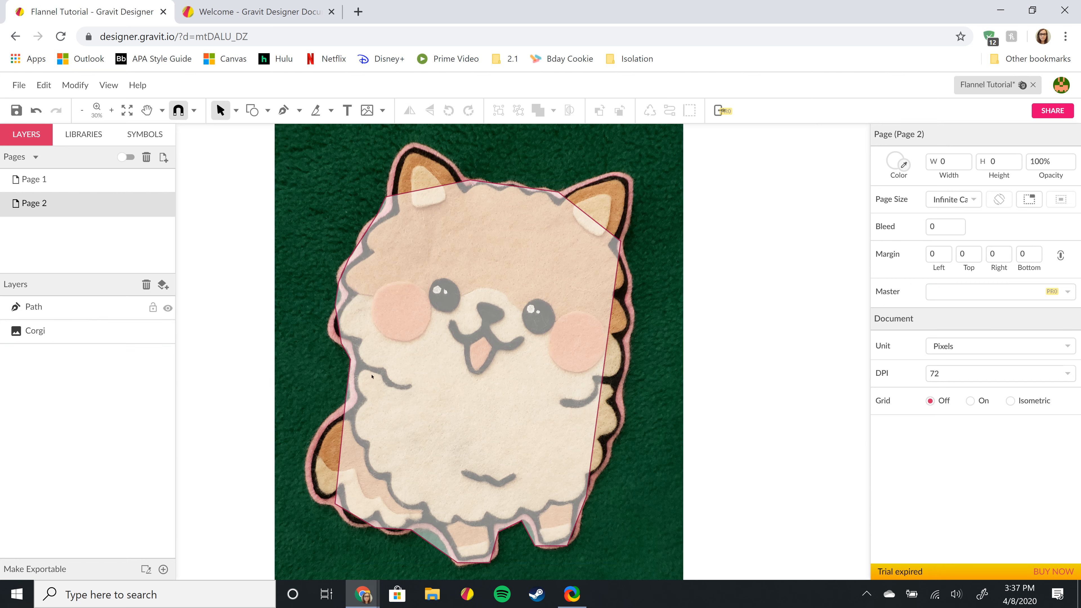
- Reduce the traced path's border width to 1 pixel
left_click(372, 376)
left_click(926, 456)
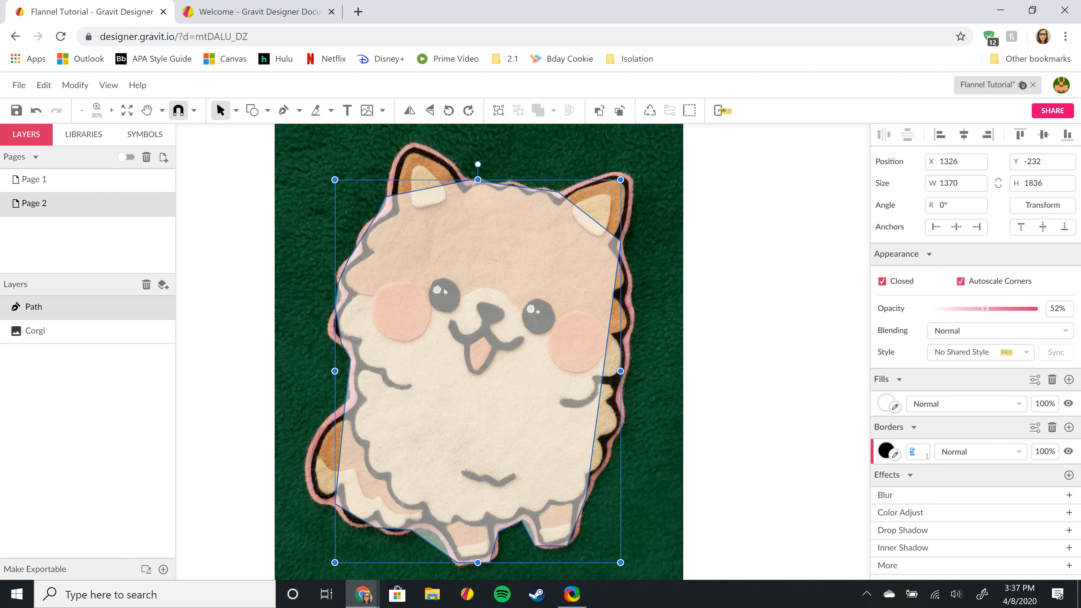
type("1")
left_click(833, 407)
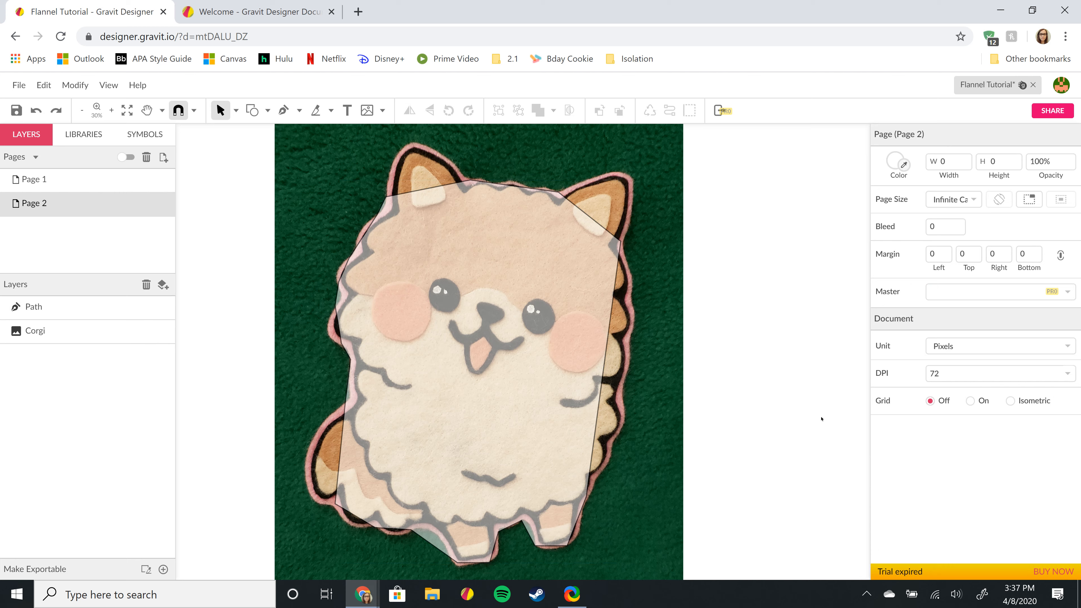
left_click(67, 312)
left_click(929, 452)
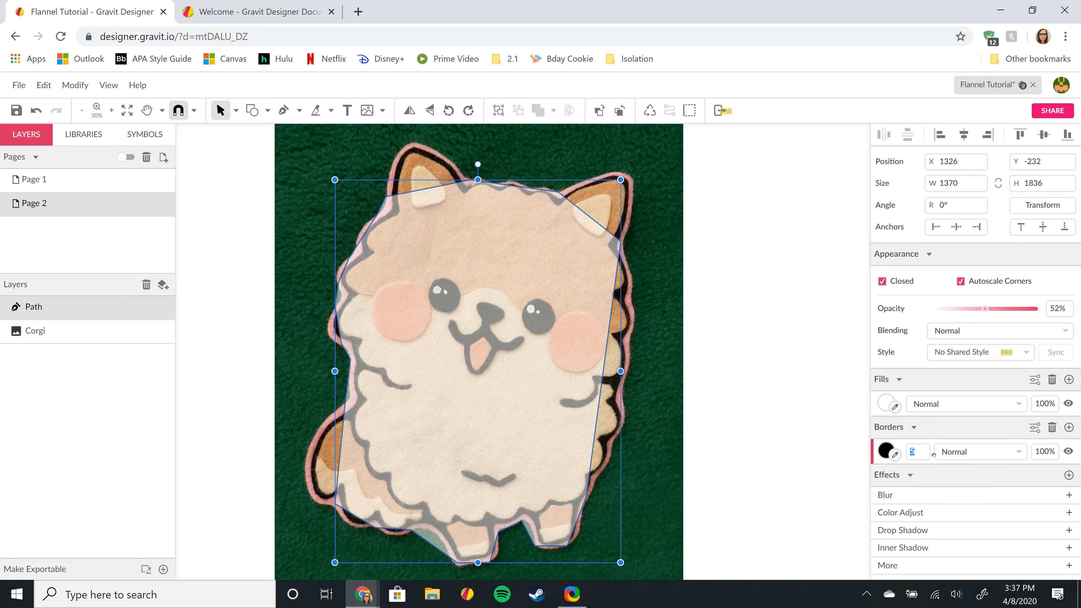
type("1")
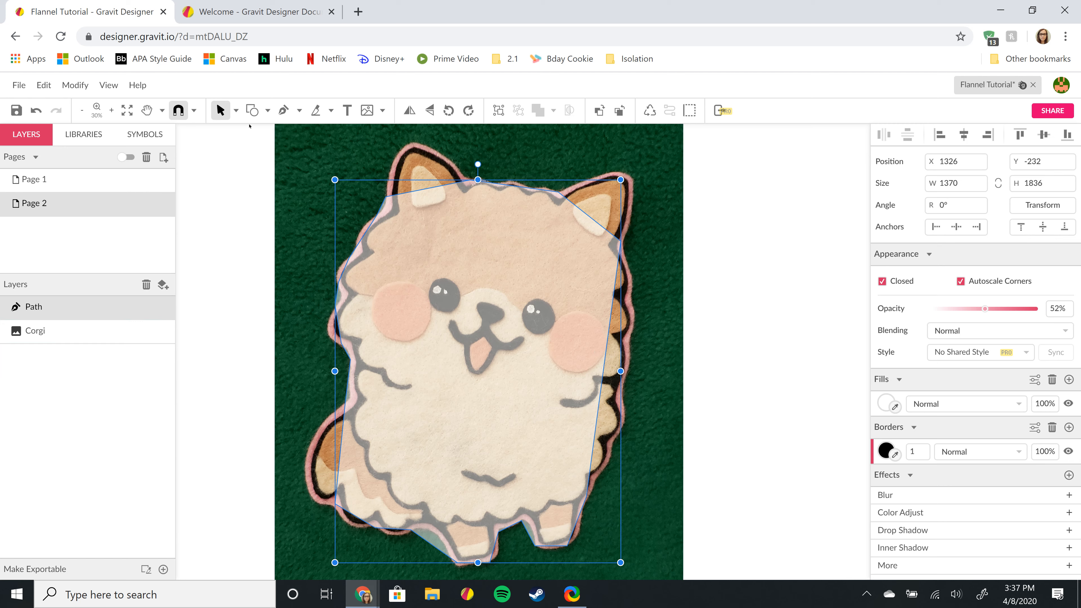
- Switch the pointer tool to Subselect and zoom in on the corgi's right ear
left_click(237, 111)
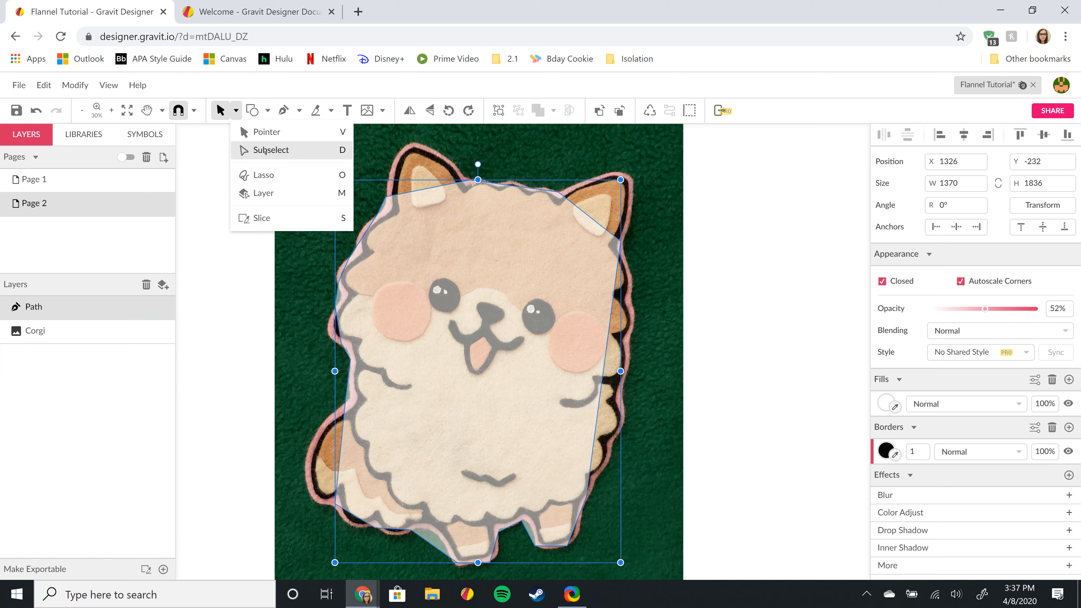
left_click(264, 150)
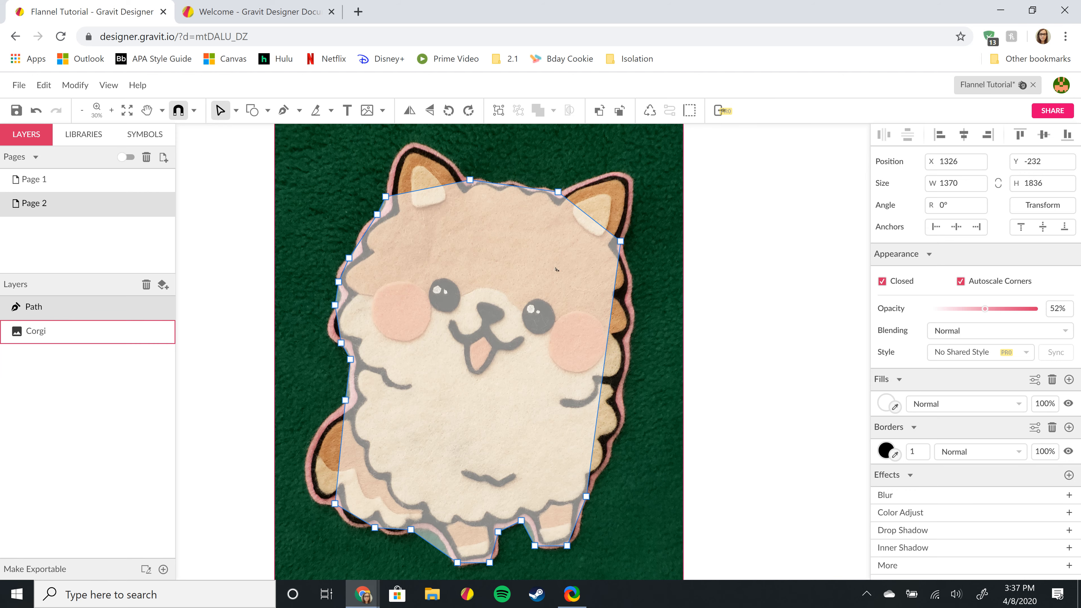
scroll(614, 200, "up", 5)
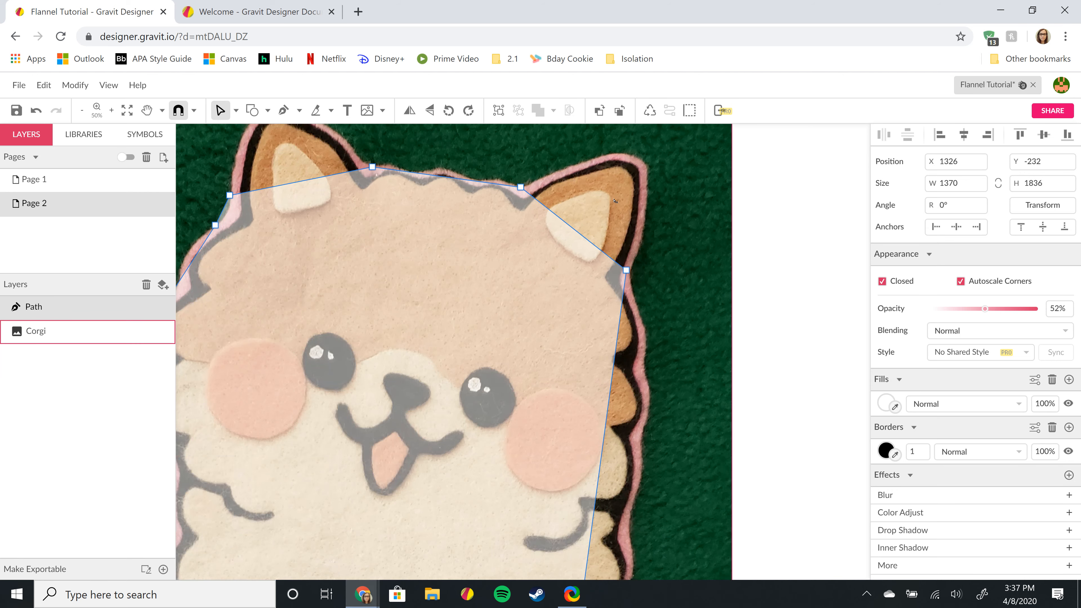
scroll(614, 200, "up", 1)
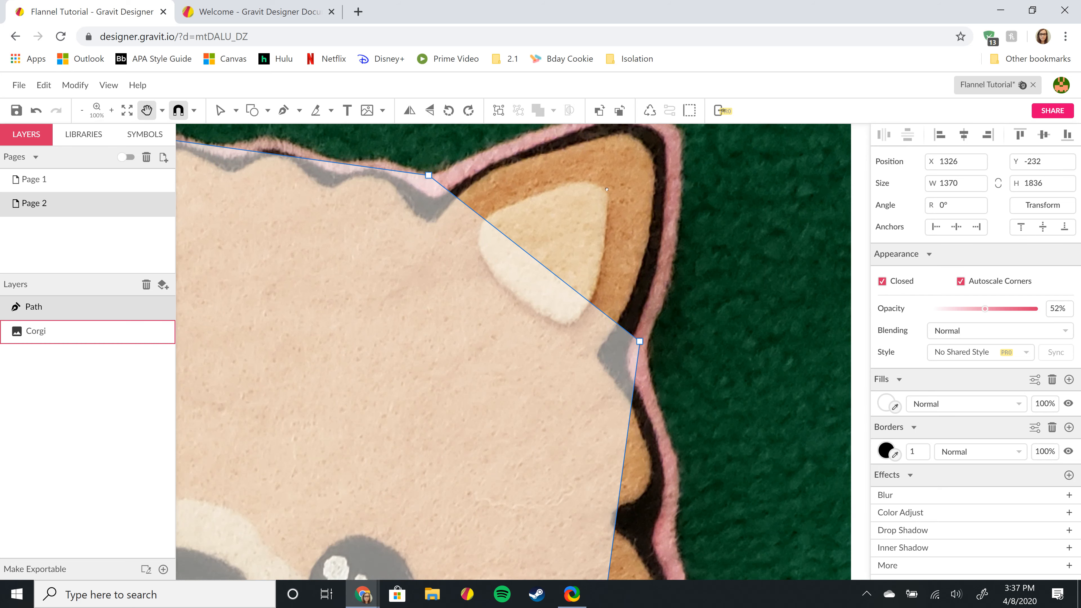
left_click_drag(600, 159, 569, 267)
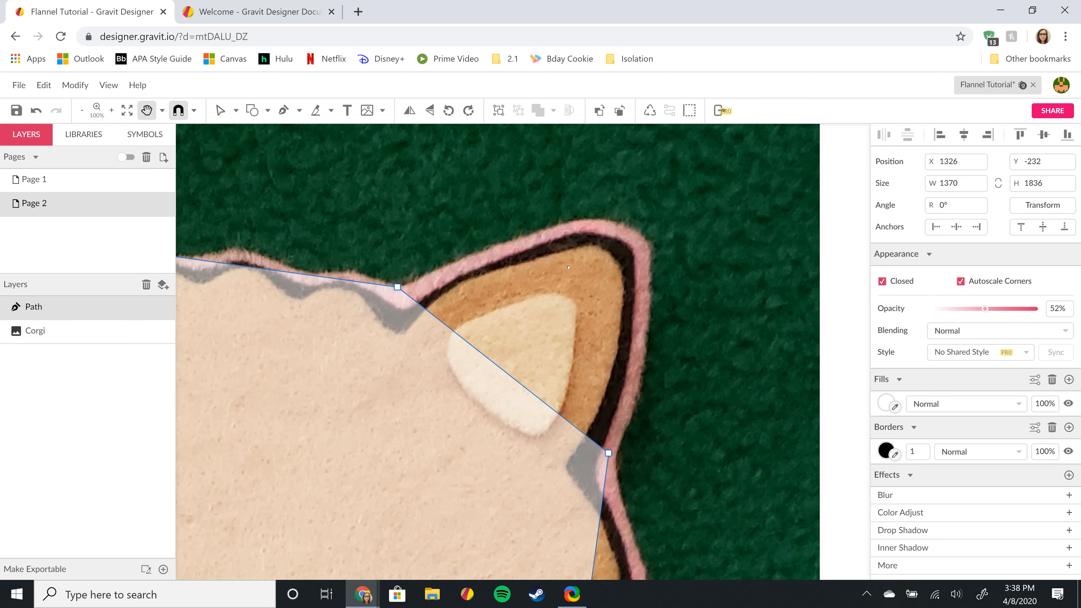
- Nudge the ear anchor and drag the straight ear edge into a curve
key("v")
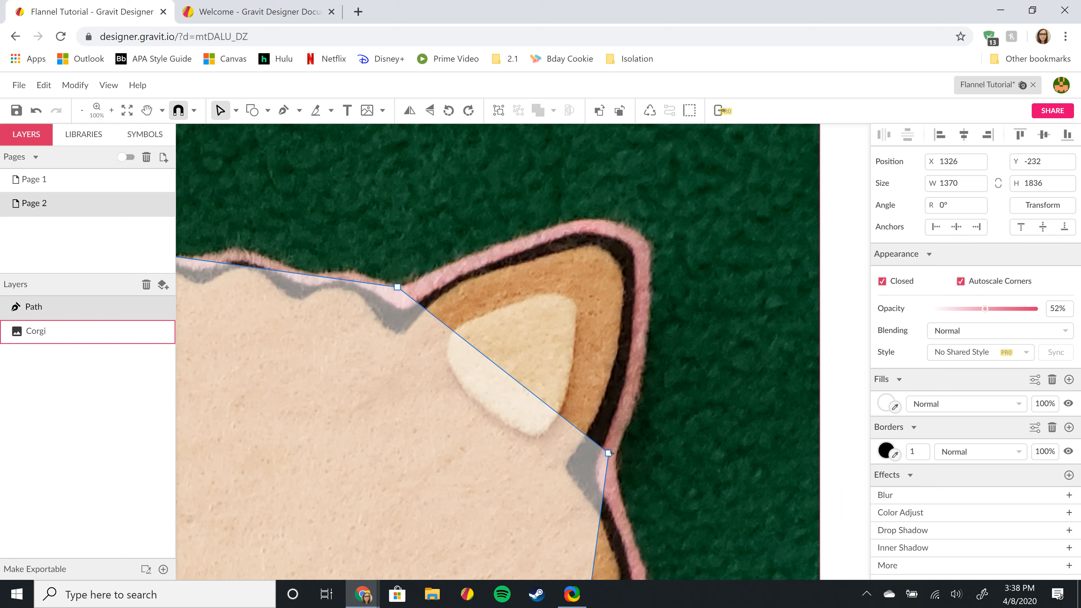
left_click_drag(608, 454, 616, 454)
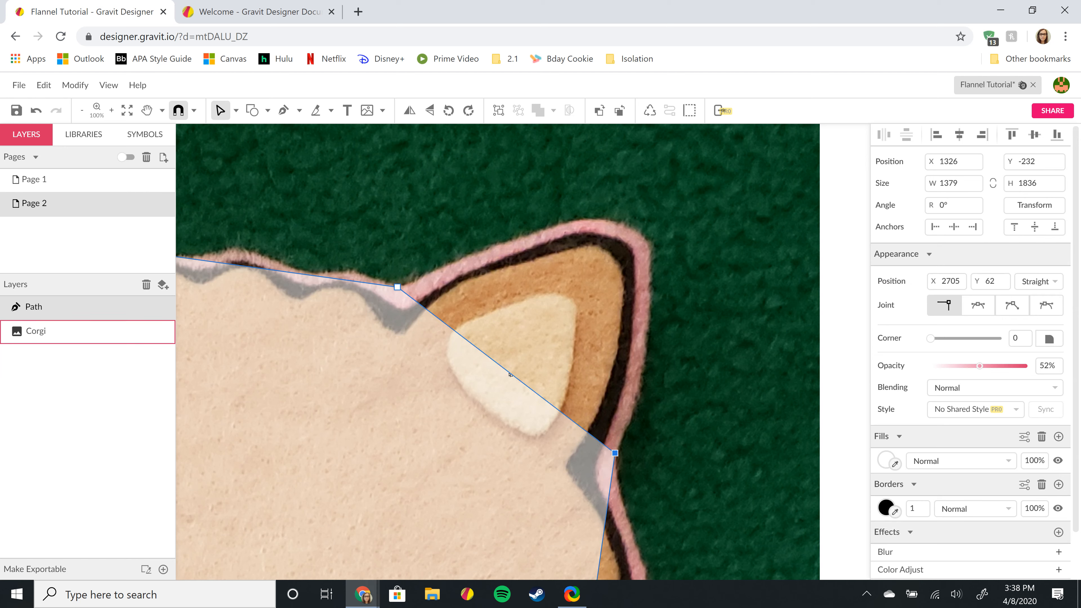
left_click_drag(504, 381, 638, 233)
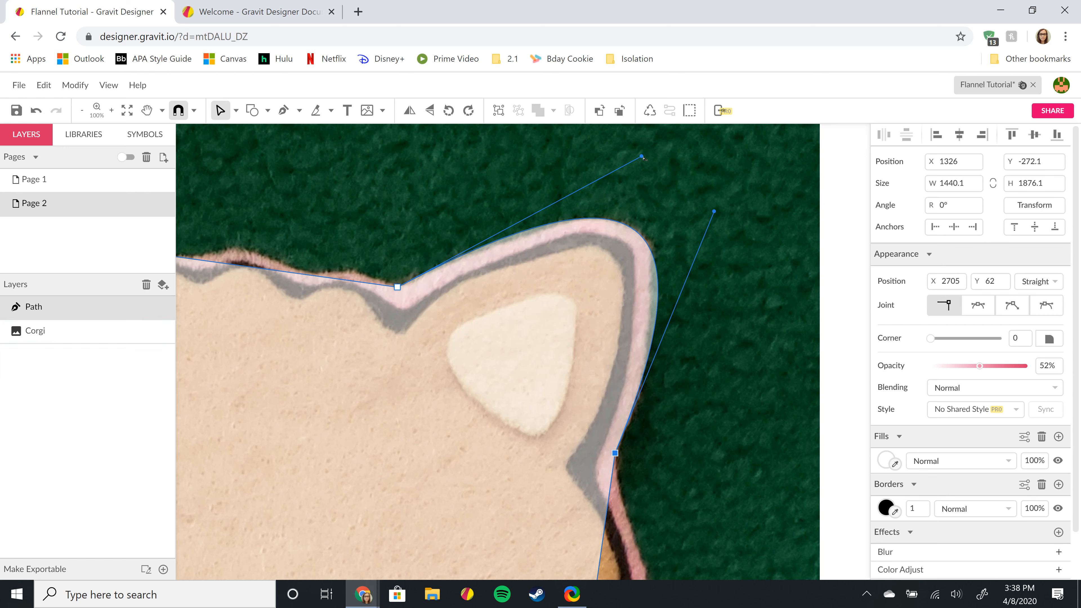
- Reshape the ear curve's handle and nudge the ear anchor three units left
left_click_drag(643, 157, 643, 173)
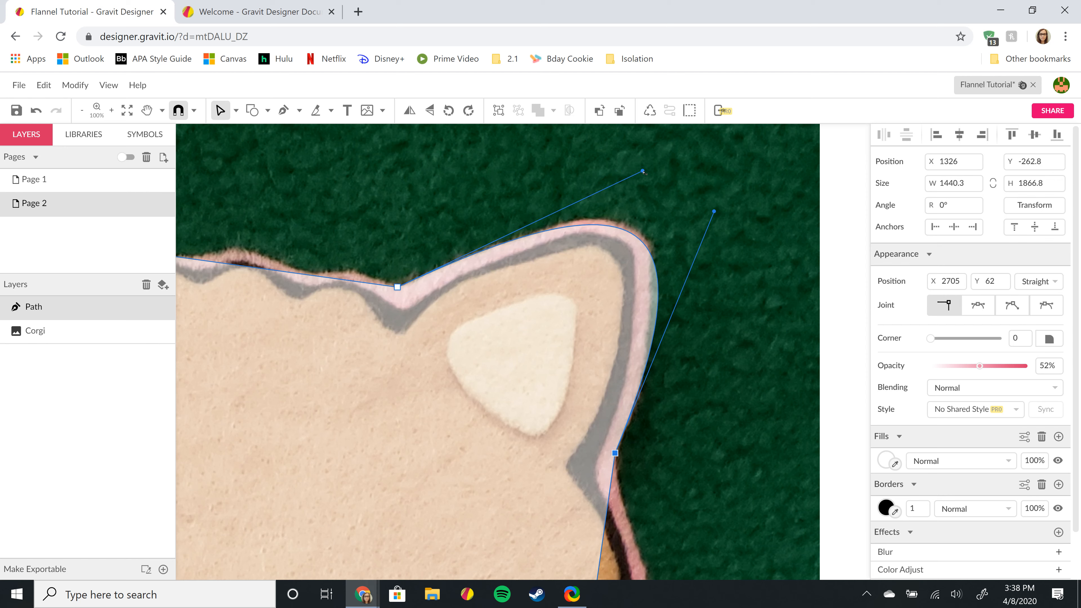
left_click(657, 287)
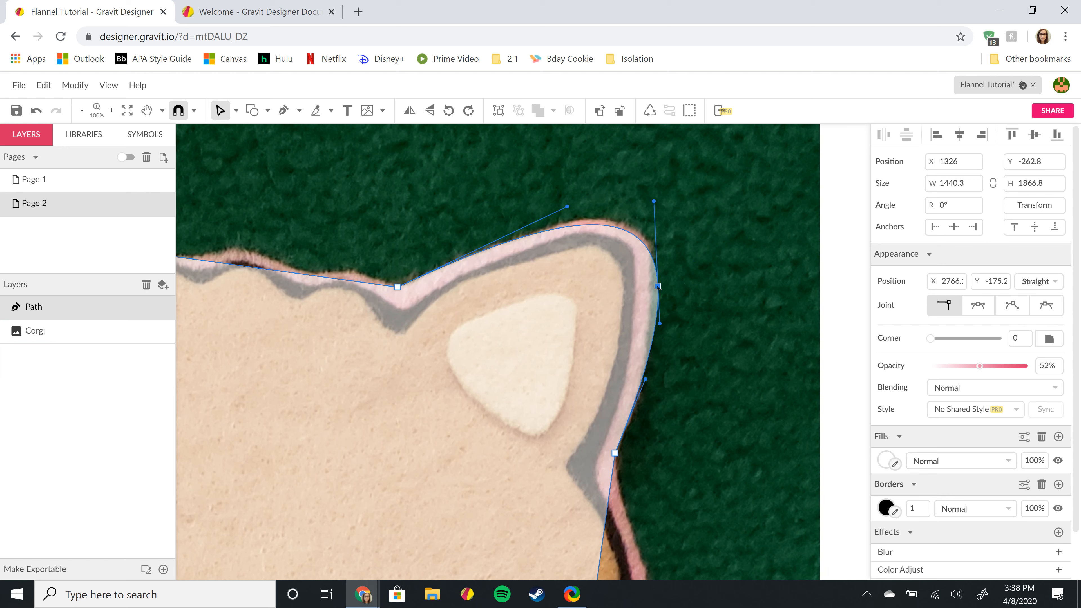
key("Left")
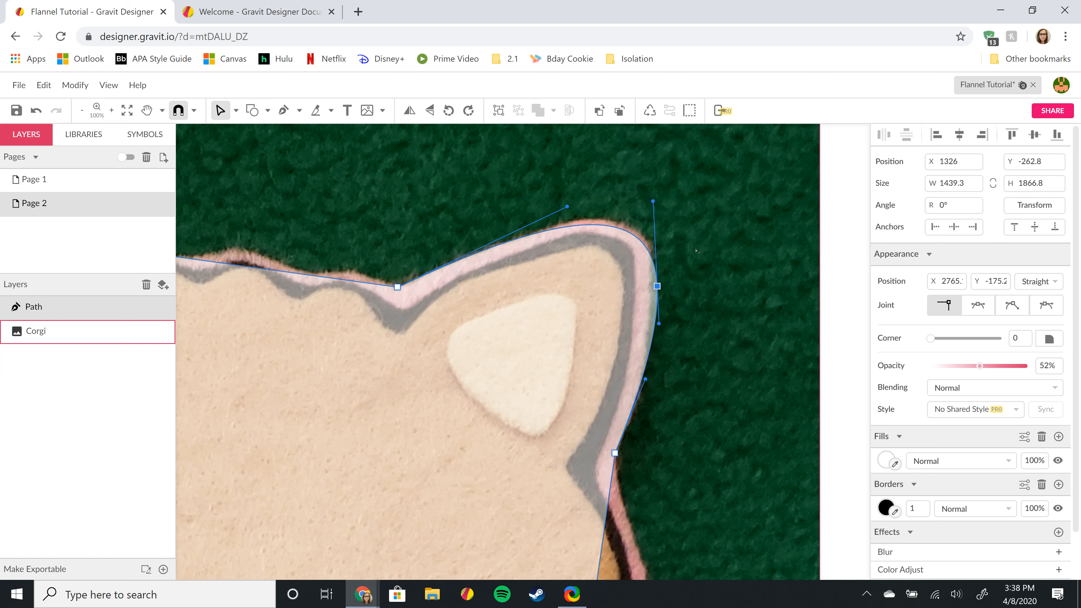
key("Left")
key("Left")
key("Left")
key("Left")
key("Left")
key("Left")
key("Left")
key("Left")
key("Left")
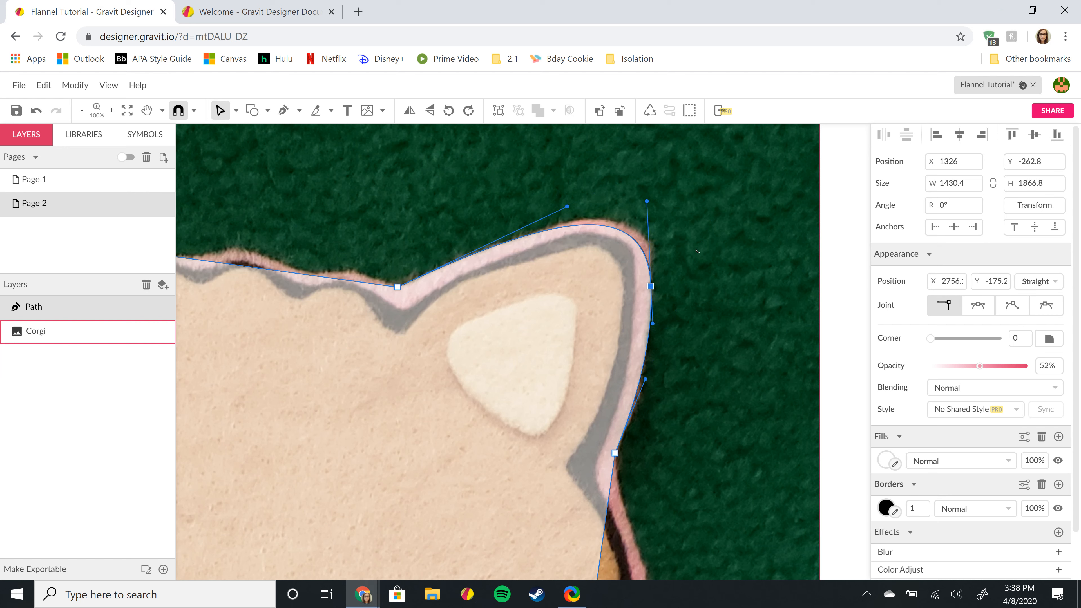
key("Left")
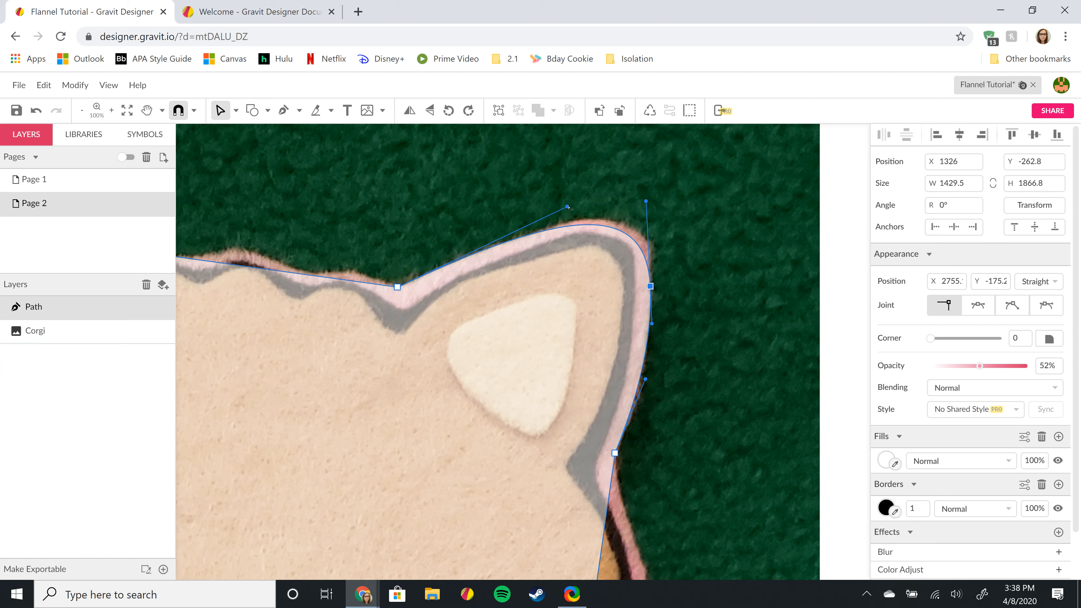
- Adjust the ear anchor's Bézier handles to round the curve over the ear tip
left_click_drag(575, 208, 590, 198)
left_click(646, 202)
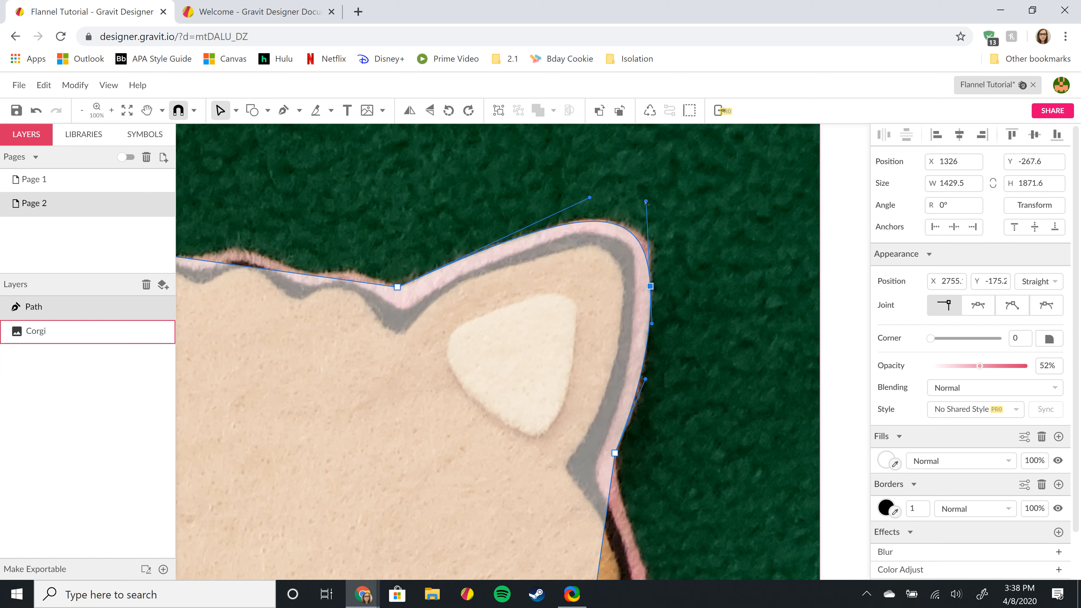
left_click_drag(646, 201, 658, 205)
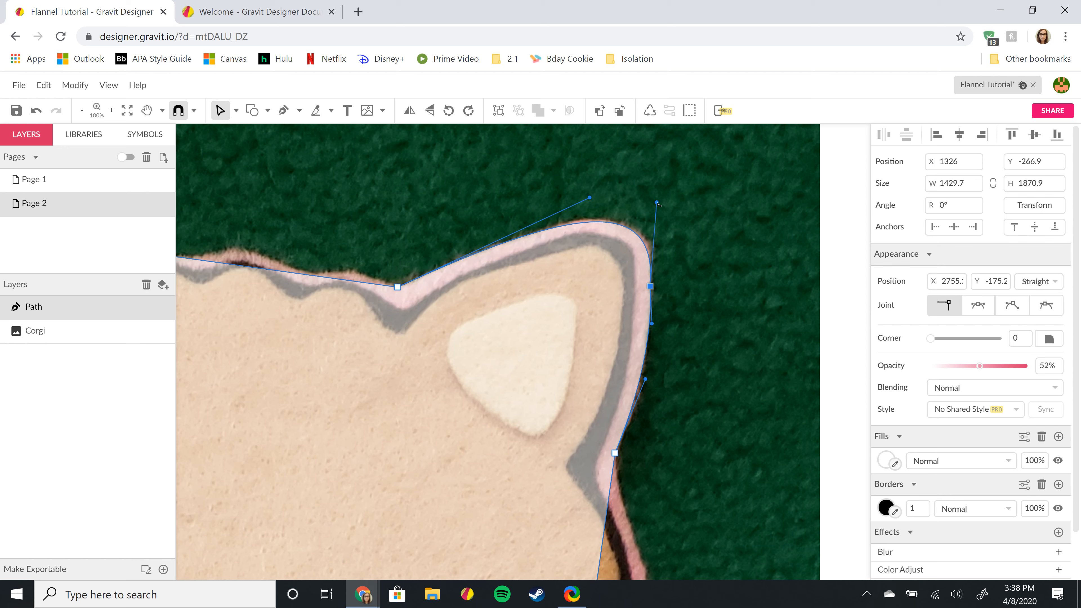
scroll(743, 256, "down", 3)
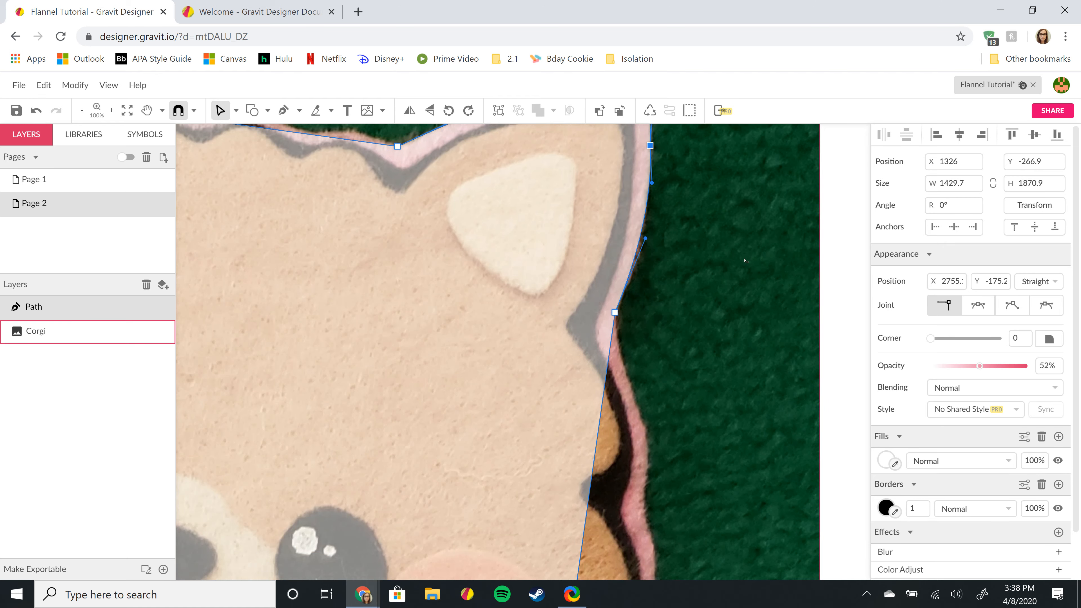
scroll(703, 241, "up", 3)
scroll(691, 244, "down", 2)
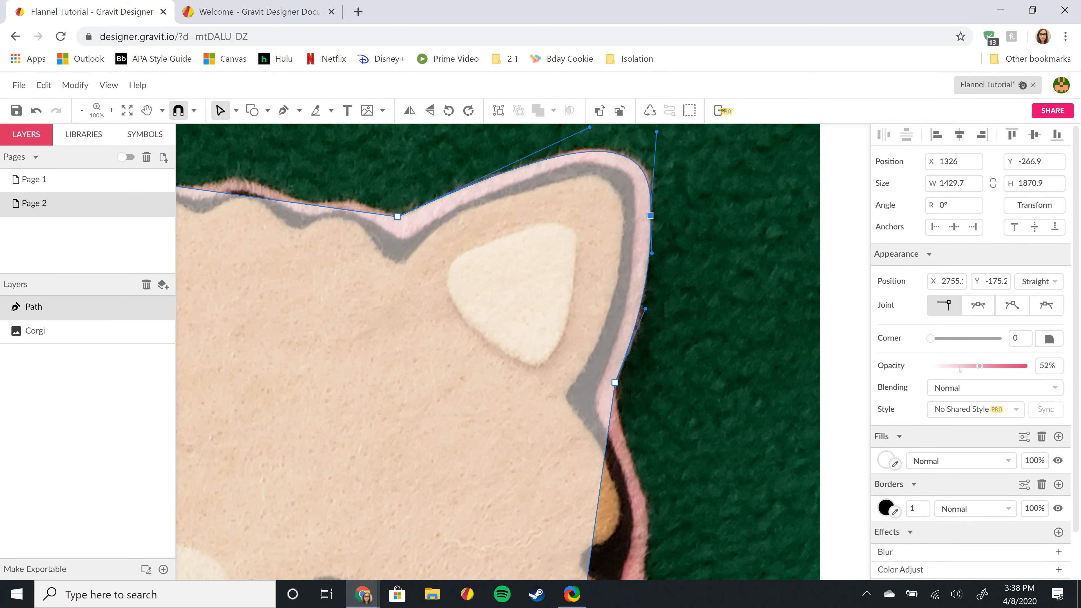
- Lower the Path's opacity from 52% to 38% in the Appearance section
left_click(959, 366)
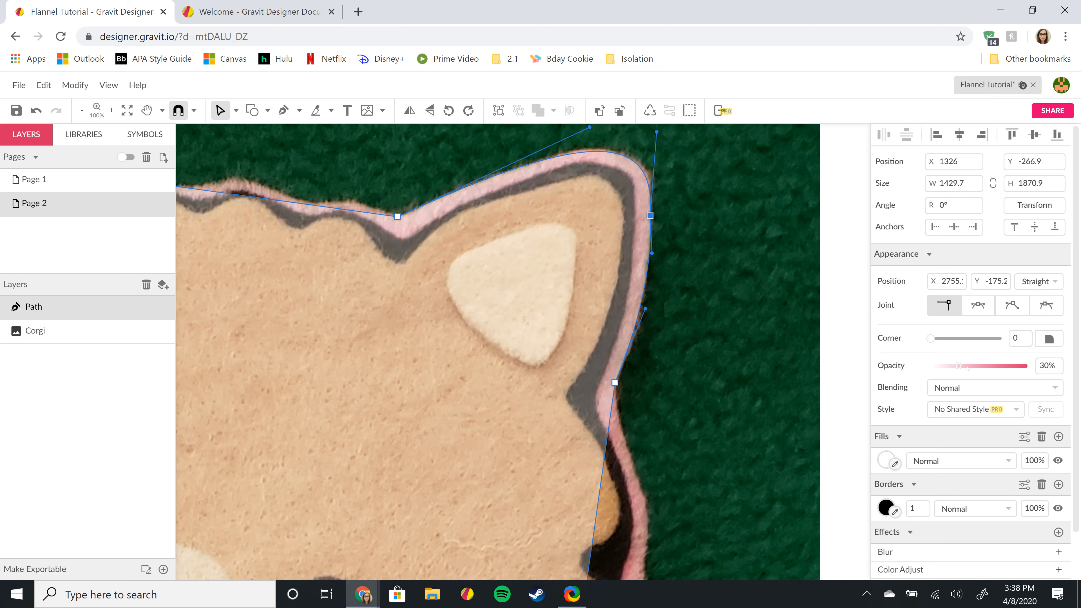
left_click(966, 367)
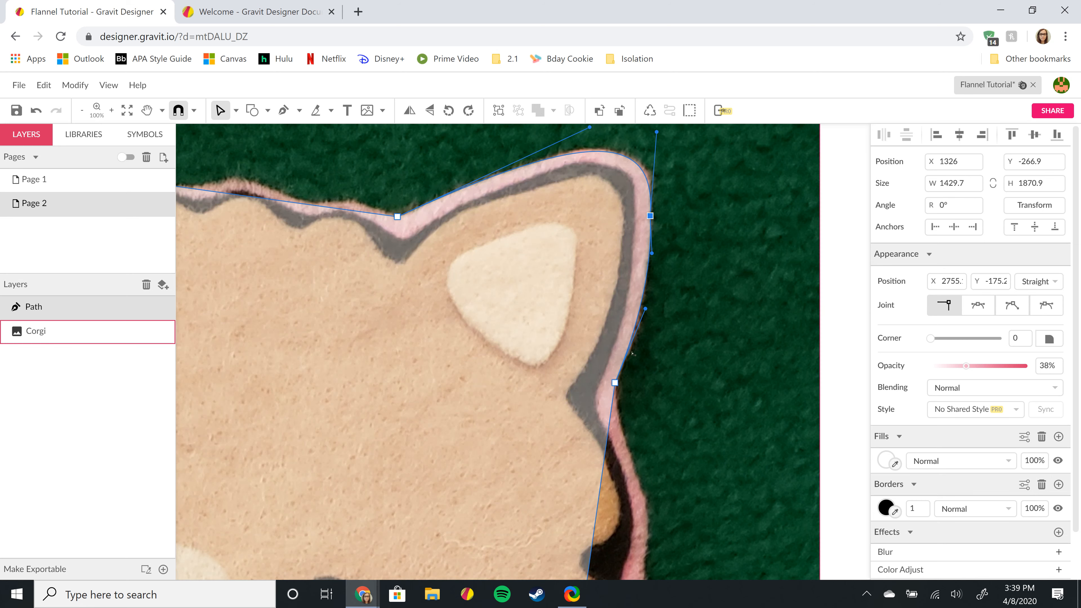
scroll(634, 358, "down", 5)
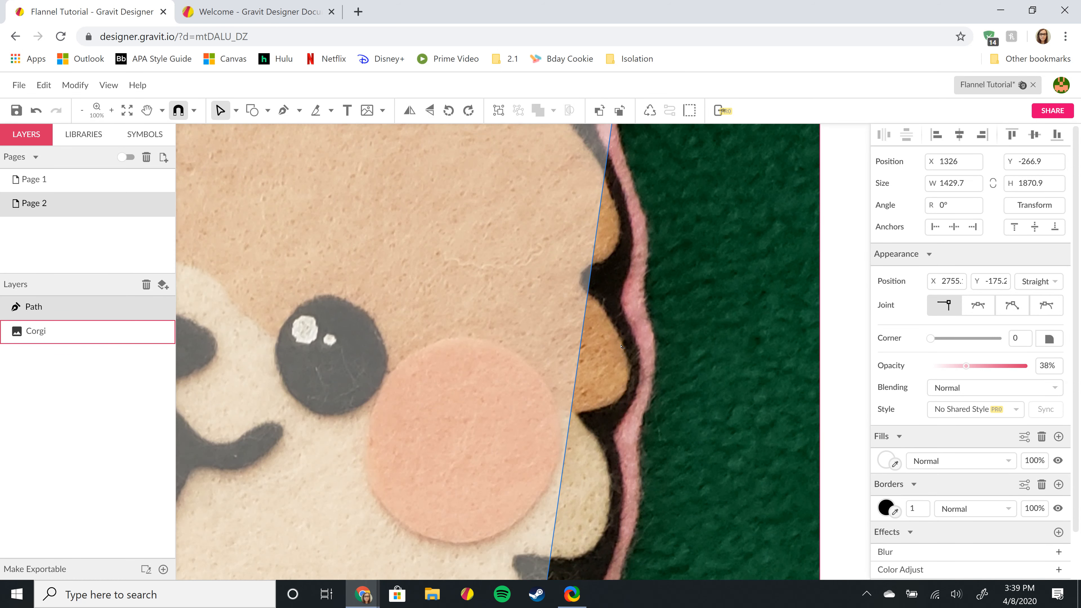
scroll(654, 330, "down", 2)
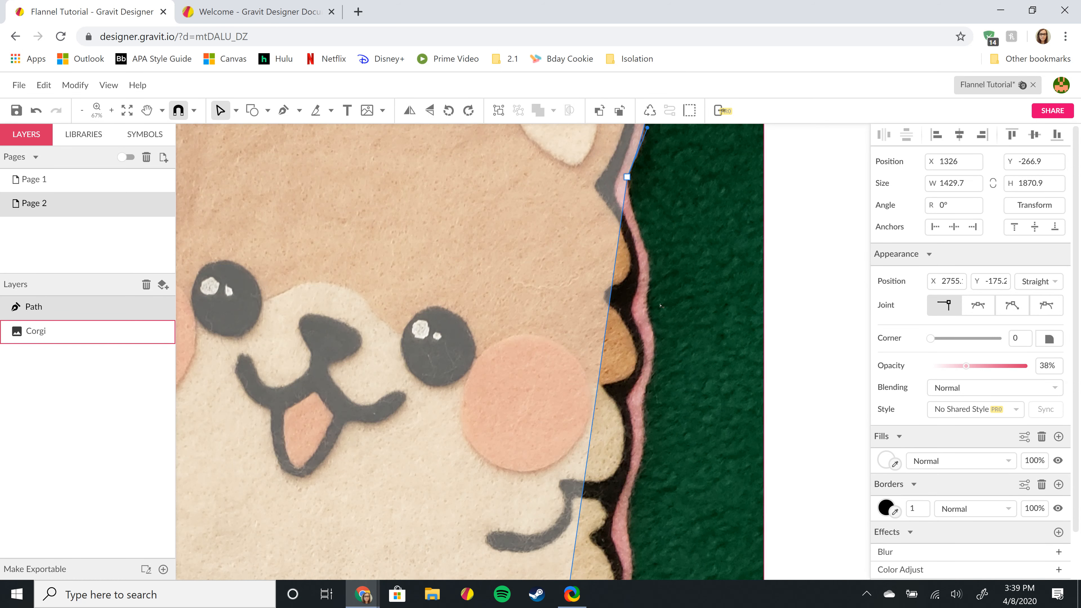
scroll(627, 303, "down", 8)
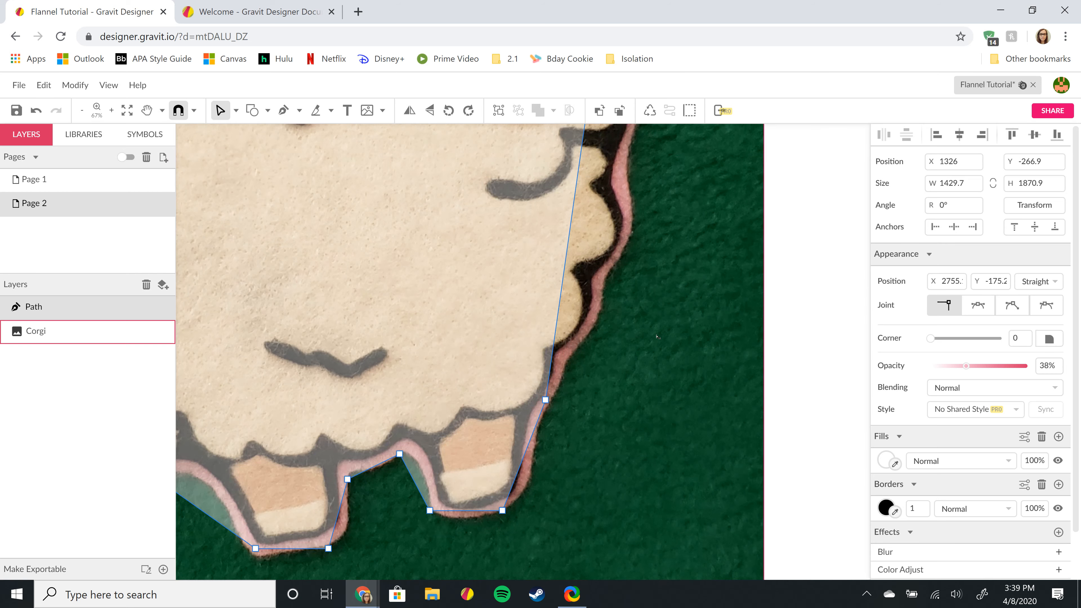
scroll(656, 336, "up", 7)
scroll(656, 337, "up", 2)
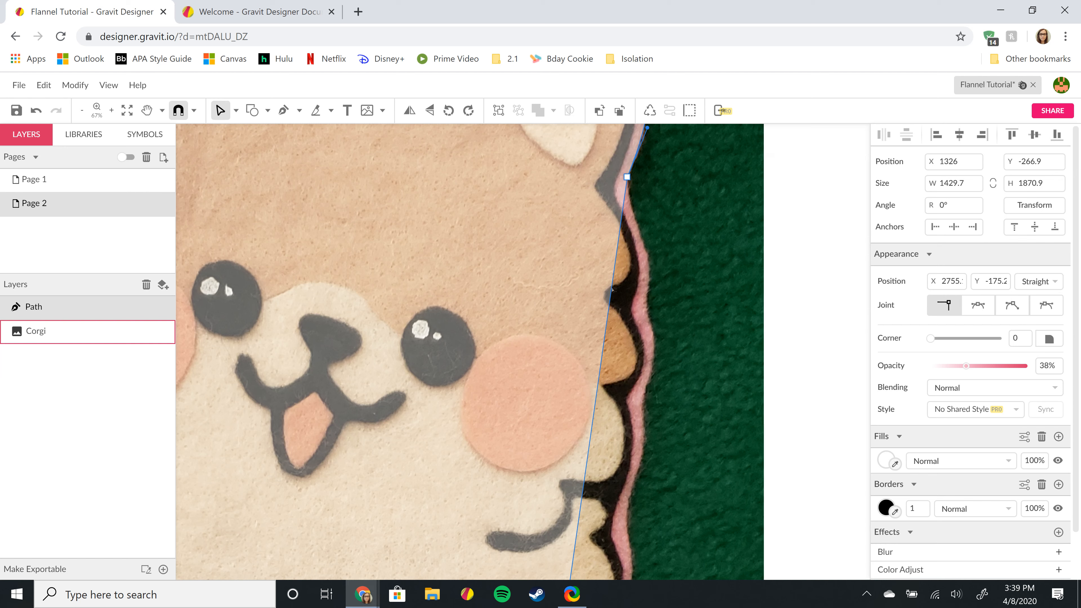
- Pull the path's side edge outward and bend it along the fluffy right-face edge
left_click_drag(612, 291, 645, 291)
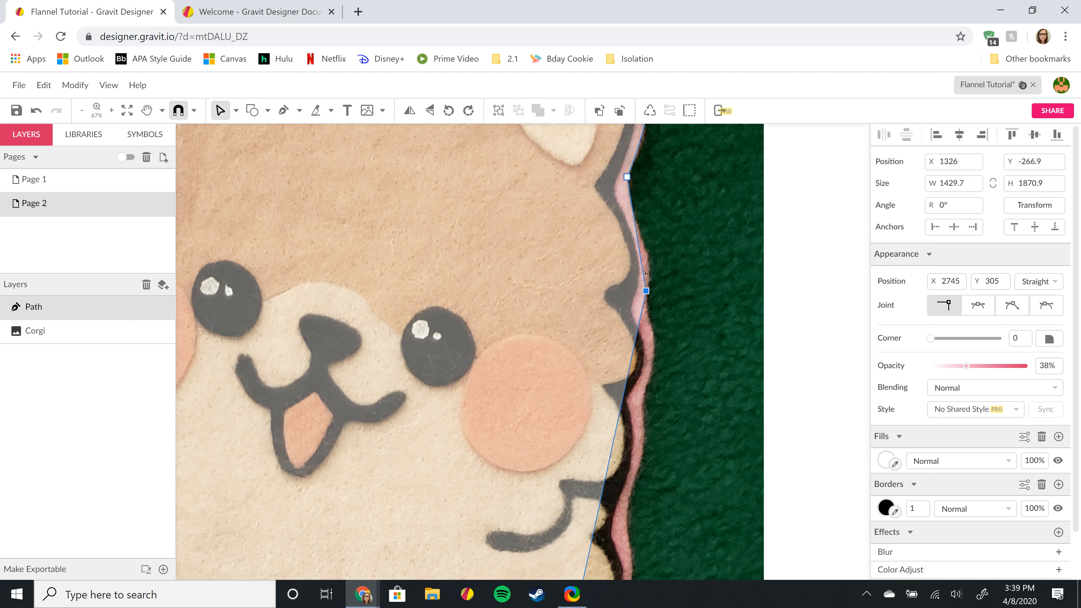
left_click_drag(644, 270, 648, 262)
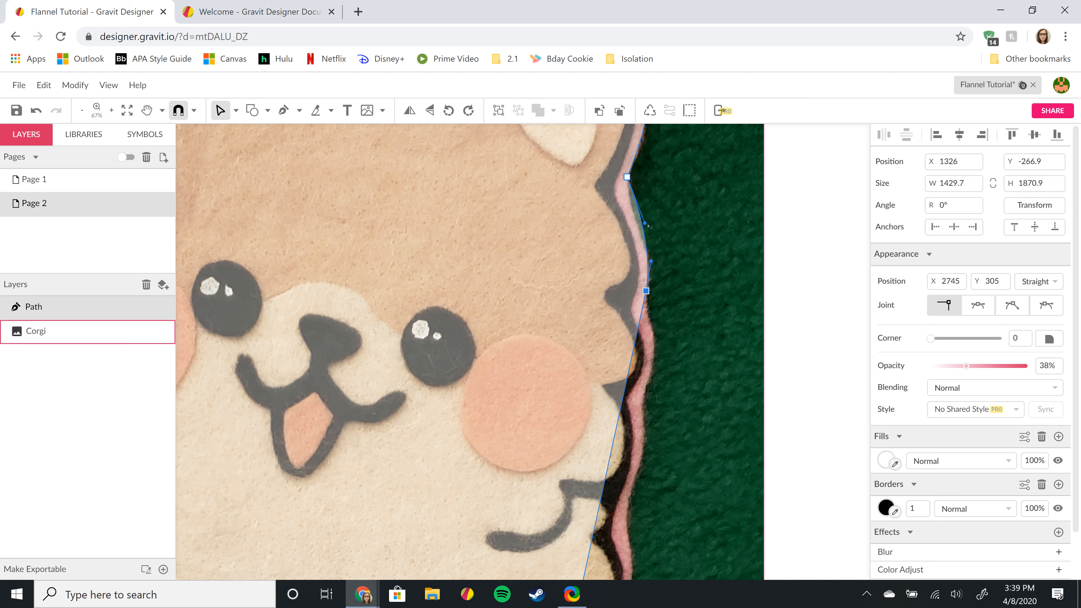
left_click(590, 226)
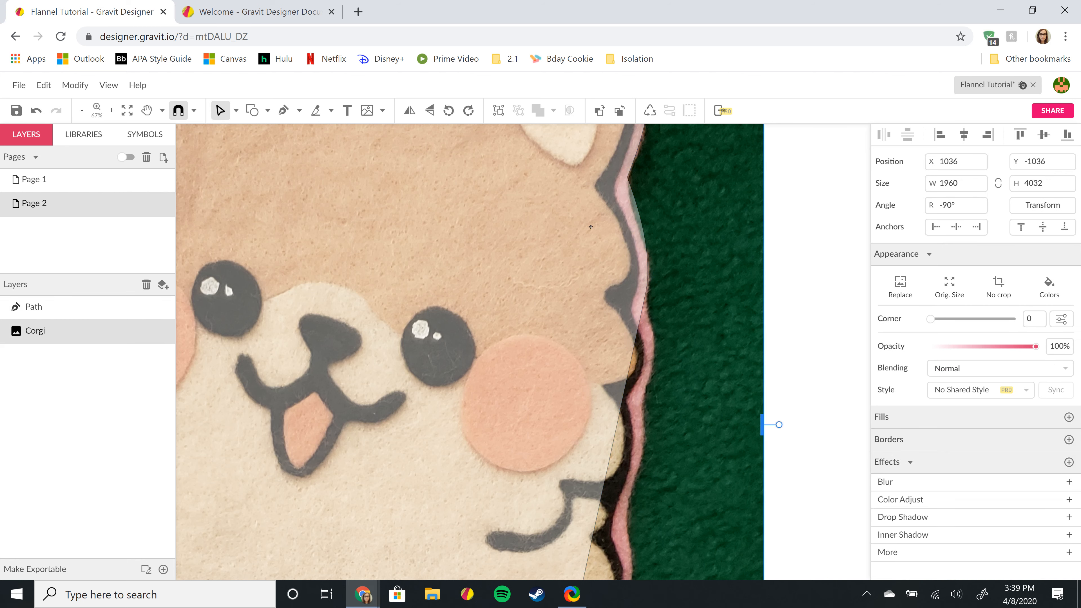
left_click(52, 307)
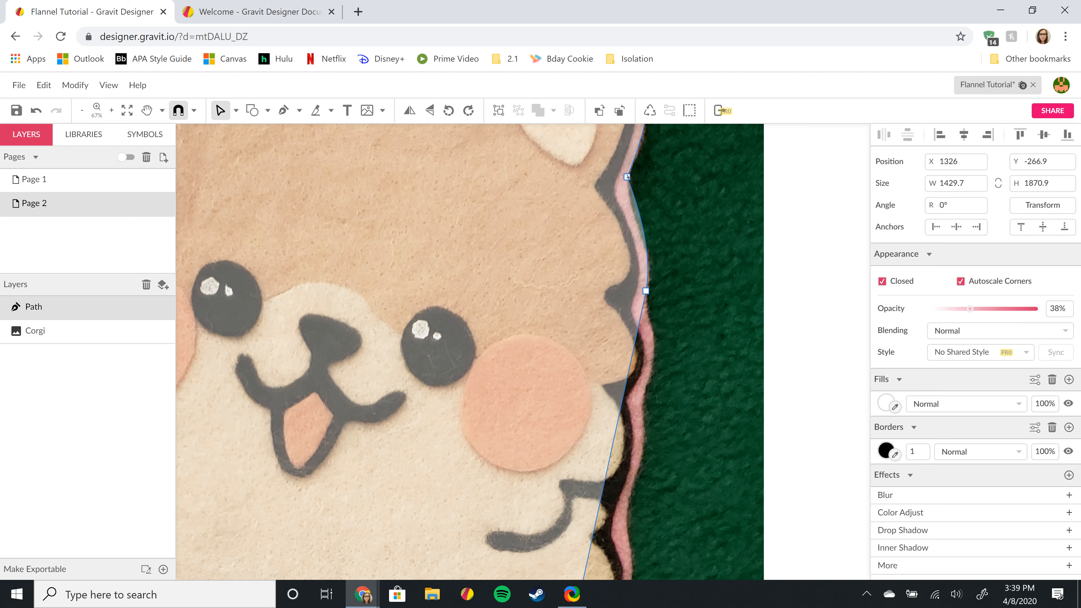
- Reshape the curves below the top anchor and around the lower cheek edge
left_click(627, 176)
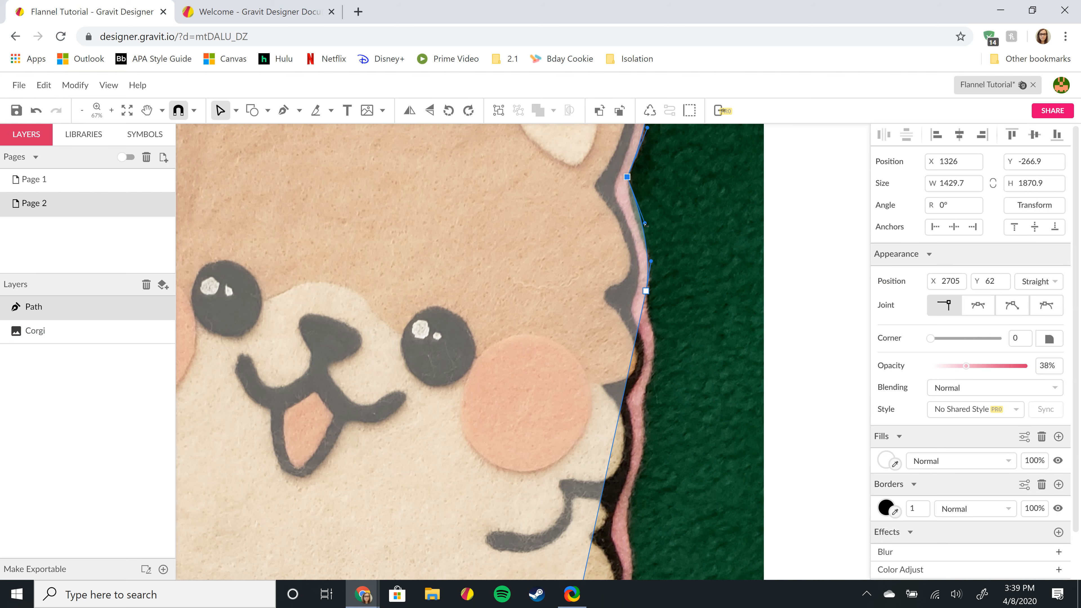
left_click_drag(645, 222, 625, 199)
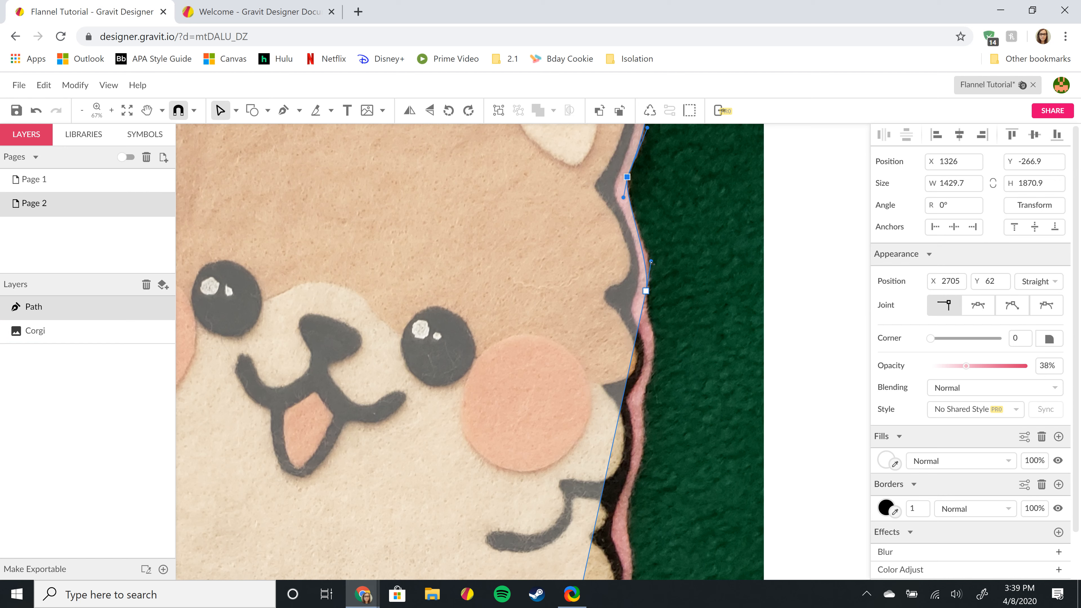
left_click_drag(651, 262, 659, 270)
left_click(623, 198)
left_click_drag(624, 198, 621, 199)
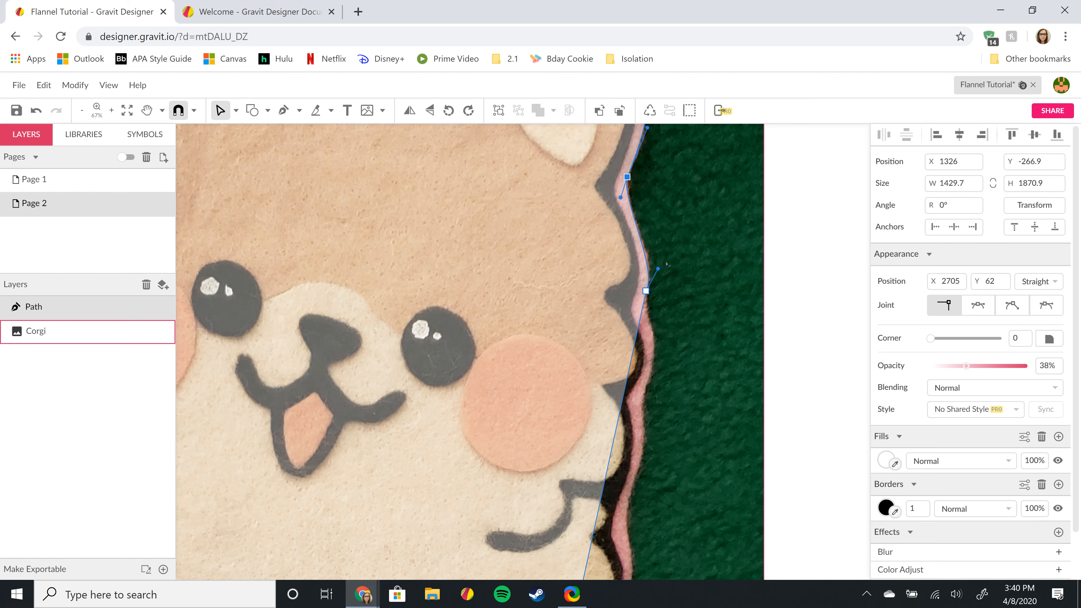
- Add two anchors and drag them onto the bumpy felt edge beside the right cheek
scroll(716, 205, "down", 3)
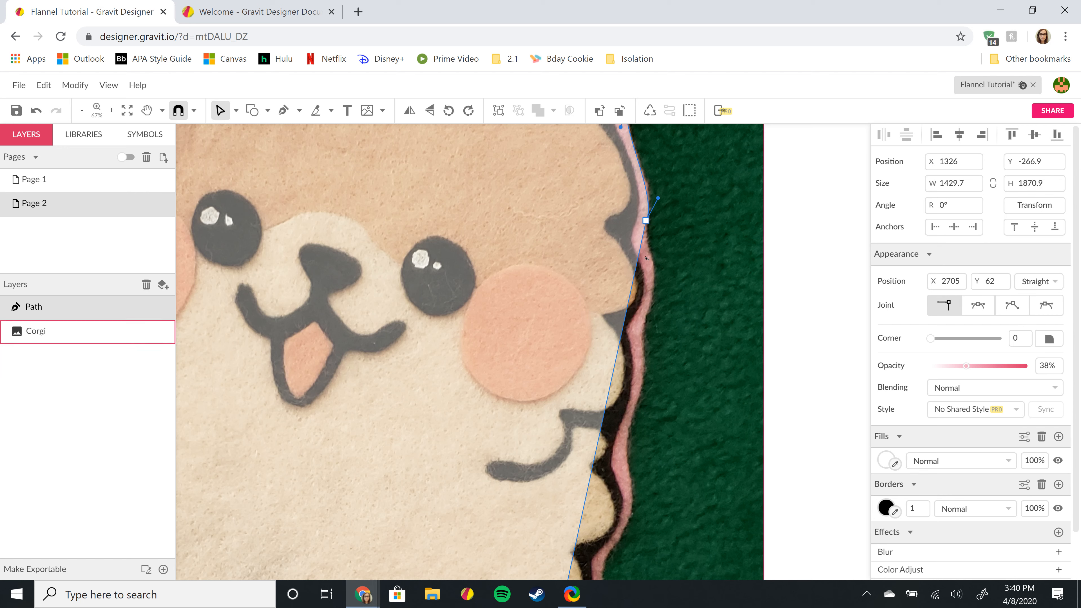
left_click(627, 311)
left_click_drag(626, 311, 656, 280)
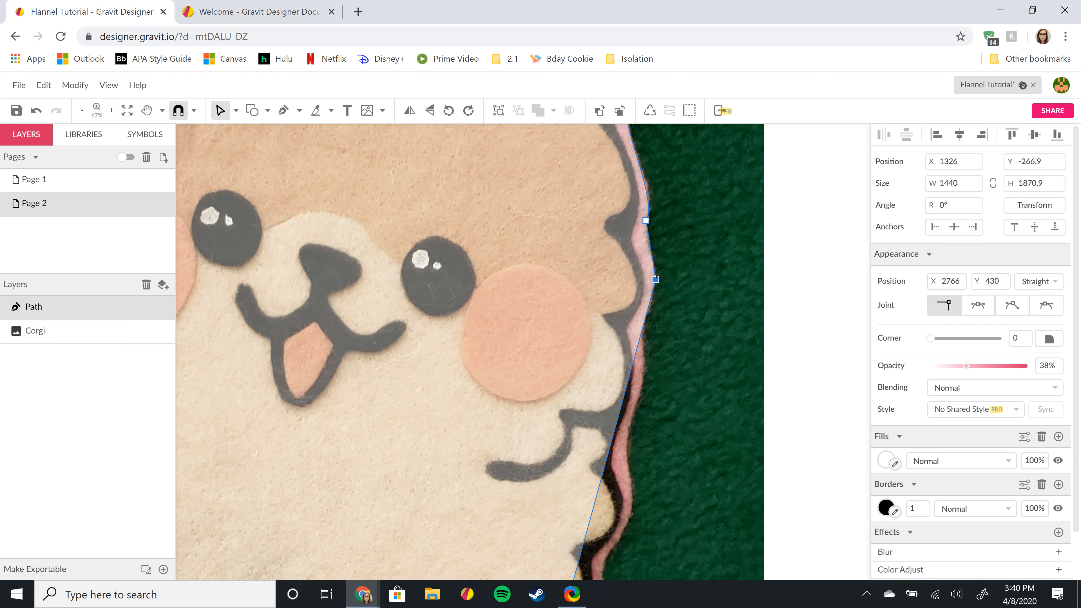
left_click_drag(656, 279, 646, 310)
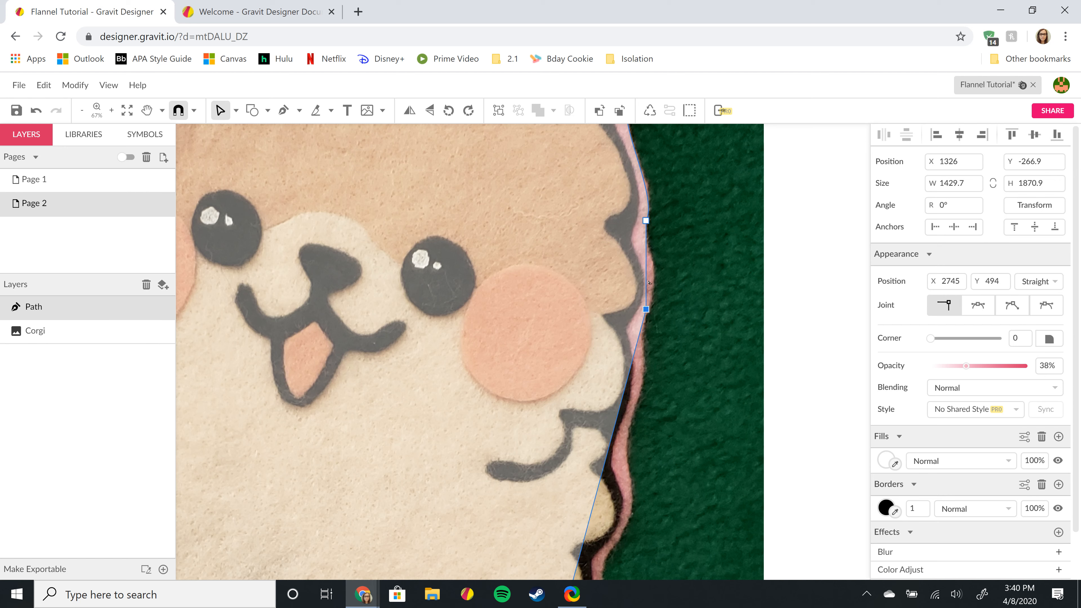
left_click_drag(648, 282, 656, 284)
left_click(652, 253)
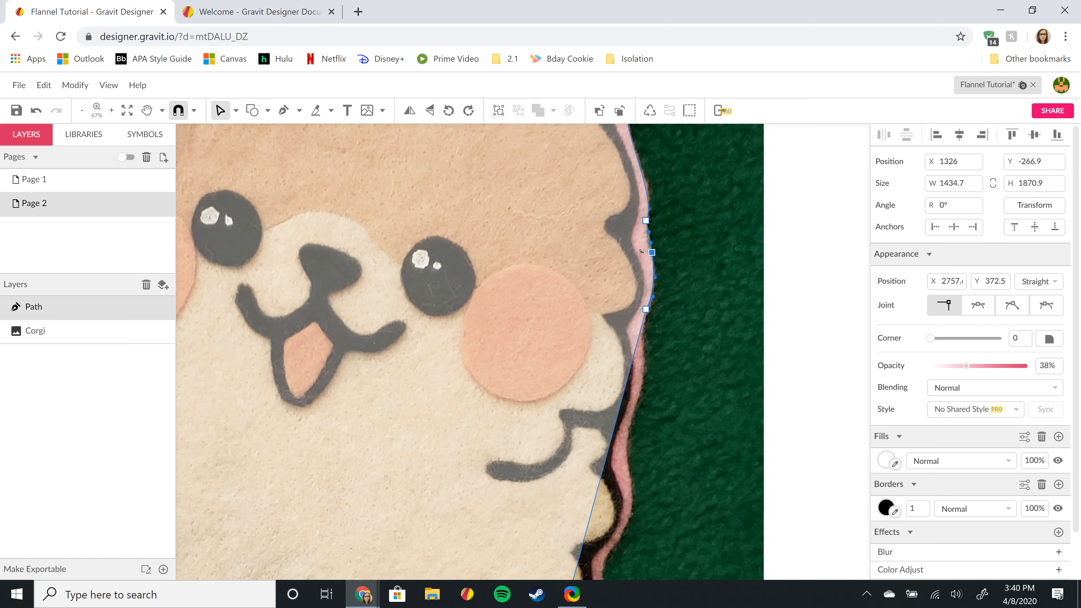
left_click_drag(652, 252, 647, 252)
- Nudge the upper cheek anchor right and back left, then adjust the curve below it
scroll(661, 231, "up", 2)
scroll(642, 233, "up", 2)
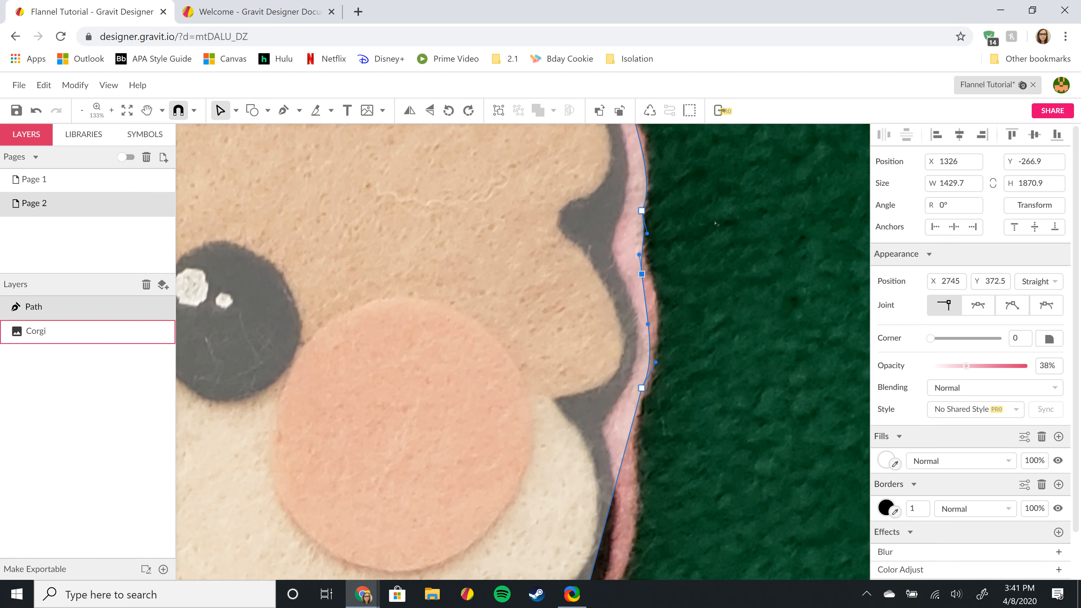
key("Right")
key("Right")
key("Right")
key("Right")
key("Right")
key("Right")
key("Right")
key("Right")
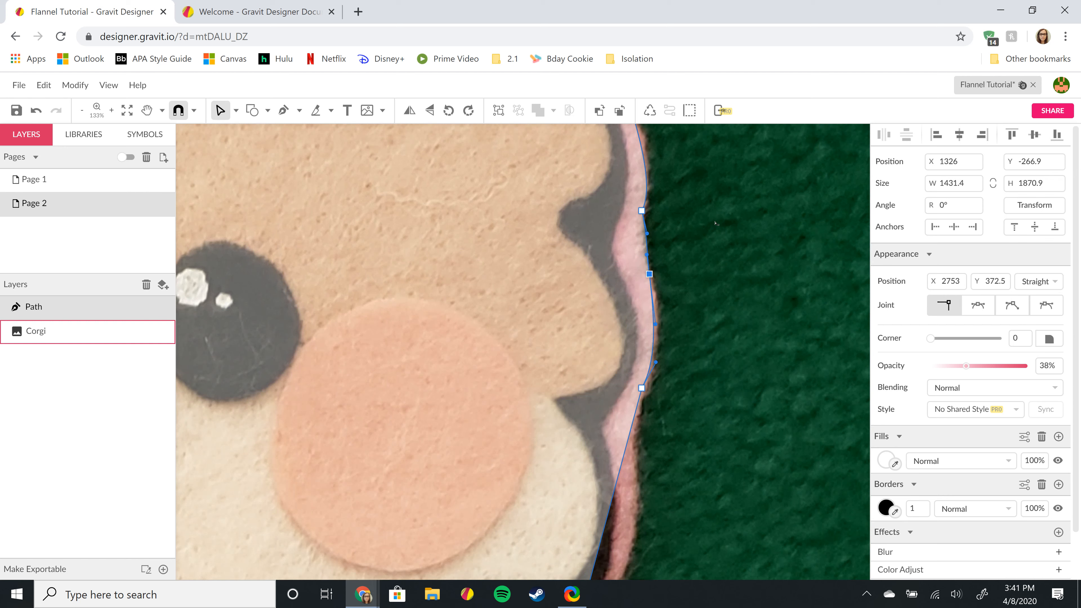
key("Left")
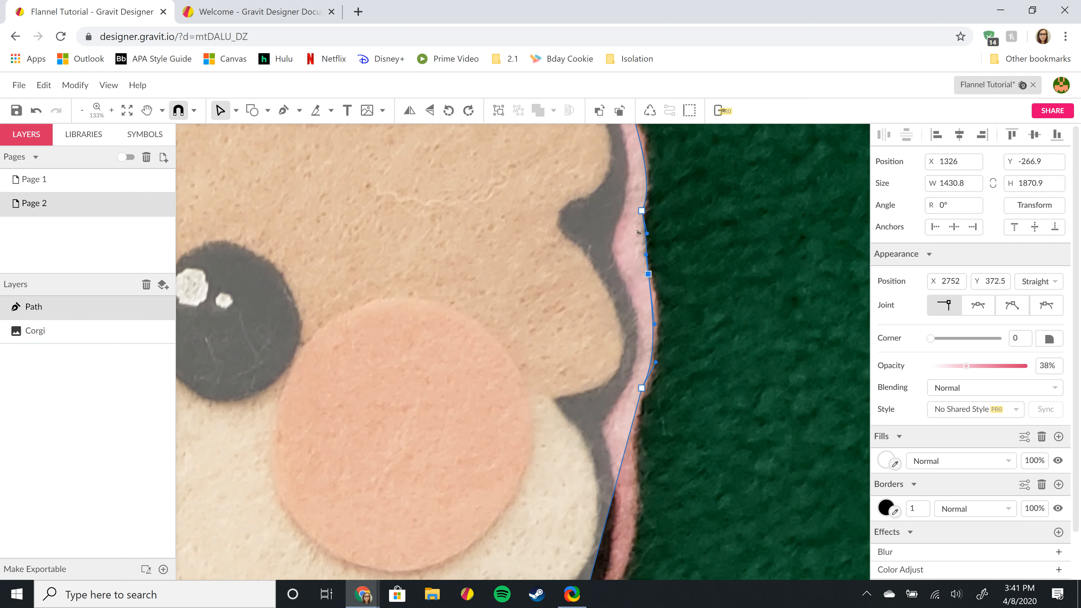
mouse_move(646, 234)
left_mouse_down()
mouse_move(641, 242)
mouse_move(644, 232)
left_mouse_up()
- Reshape the curves around the lower cheek anchor by dragging its Bézier handles
left_click(647, 274)
left_click_drag(641, 223, 640, 228)
scroll(658, 246, "up", 2)
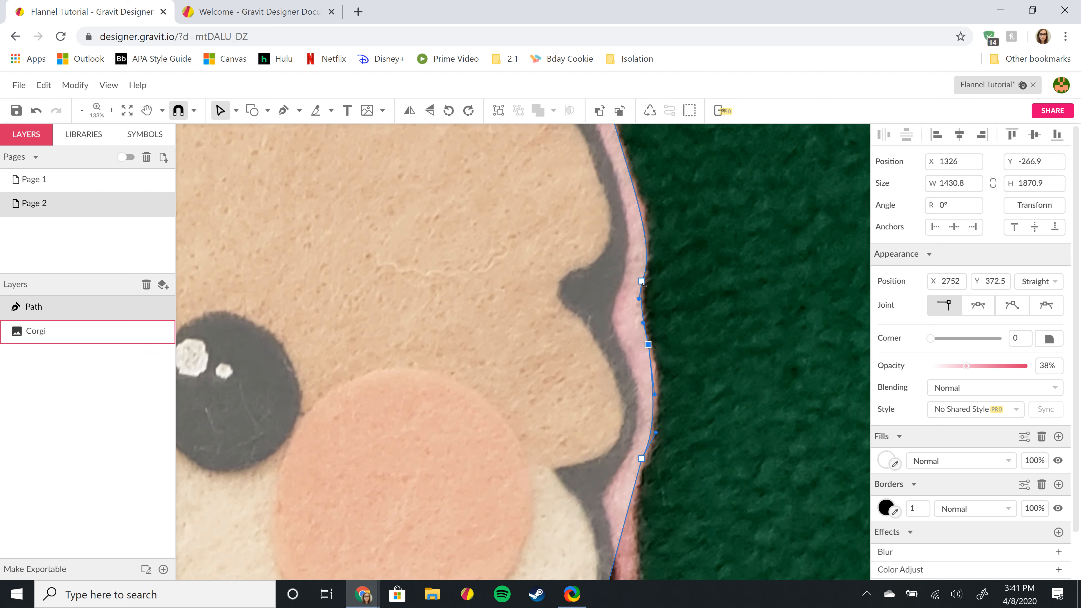
left_click_drag(642, 281, 666, 236)
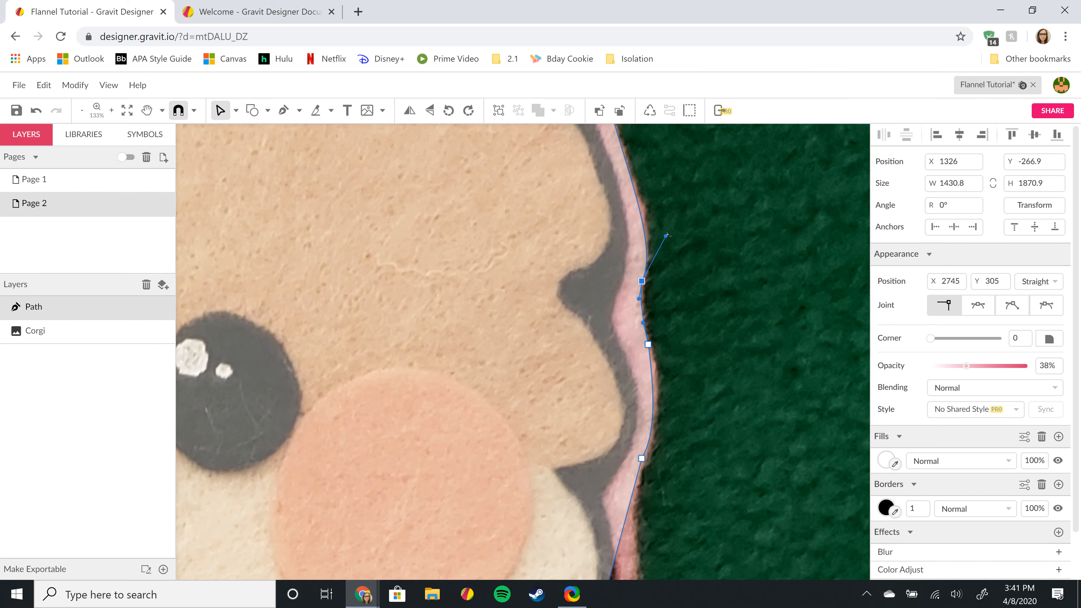
left_click_drag(666, 236, 667, 229)
scroll(699, 261, "up", 3)
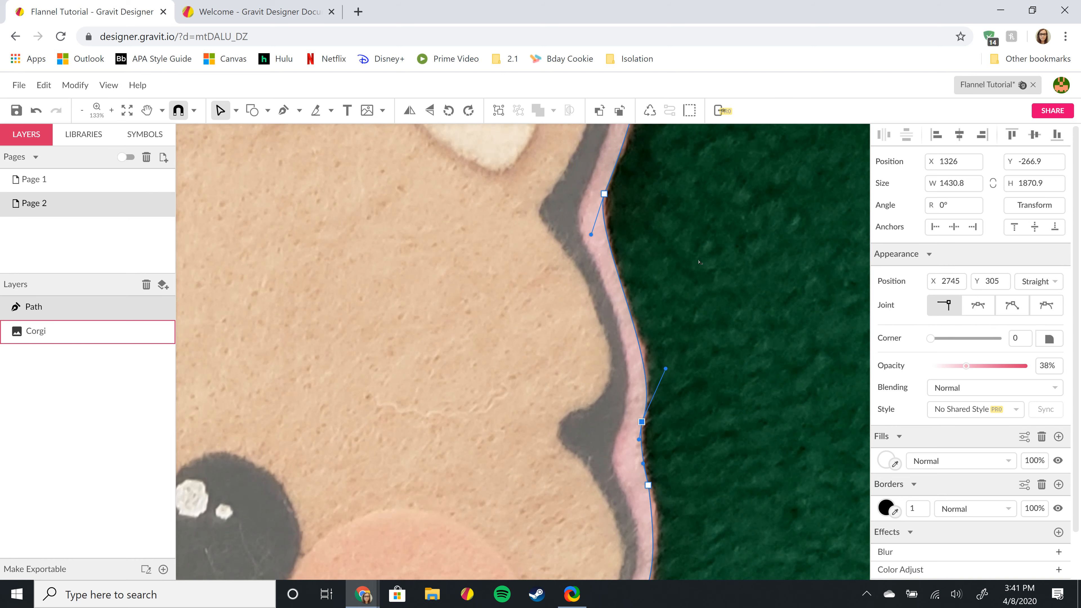
scroll(698, 262, "down", 7)
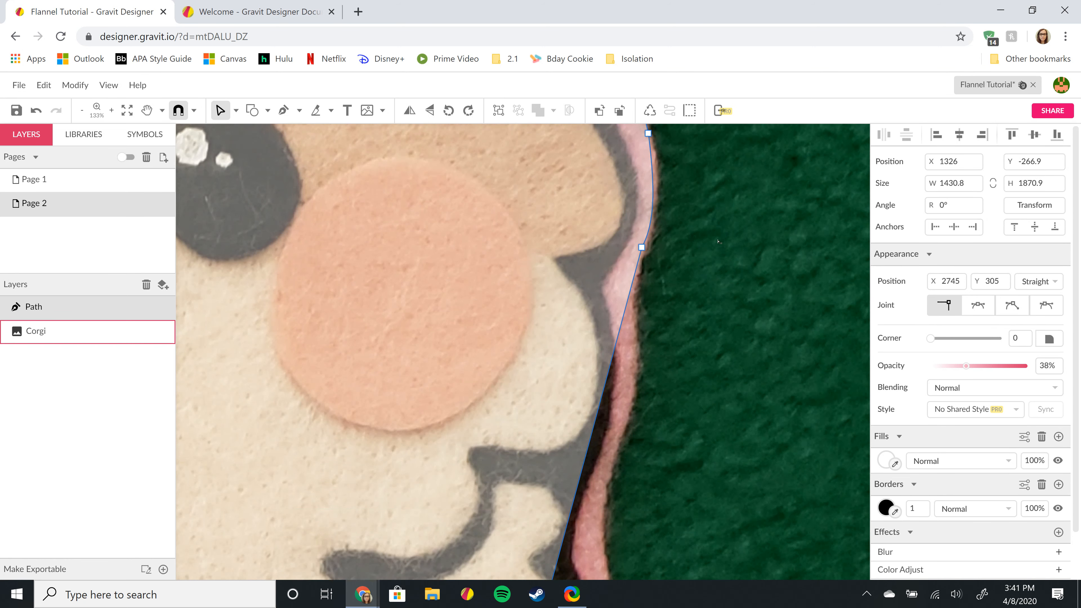
- Widen the curve along the cheek and add an anchor on the face edge below it
scroll(670, 279, "up", 2)
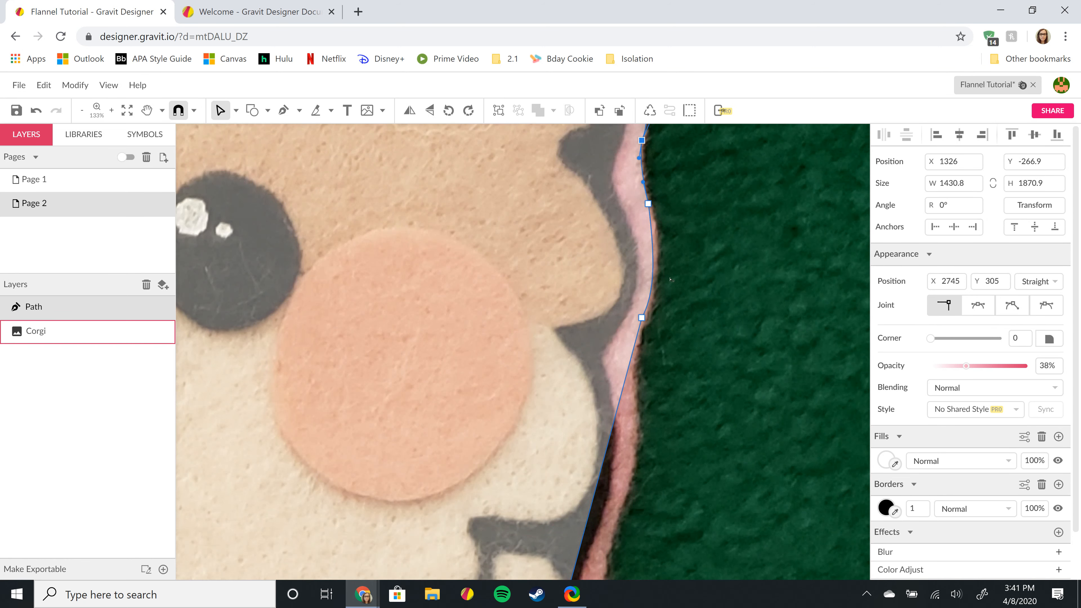
left_click(648, 204)
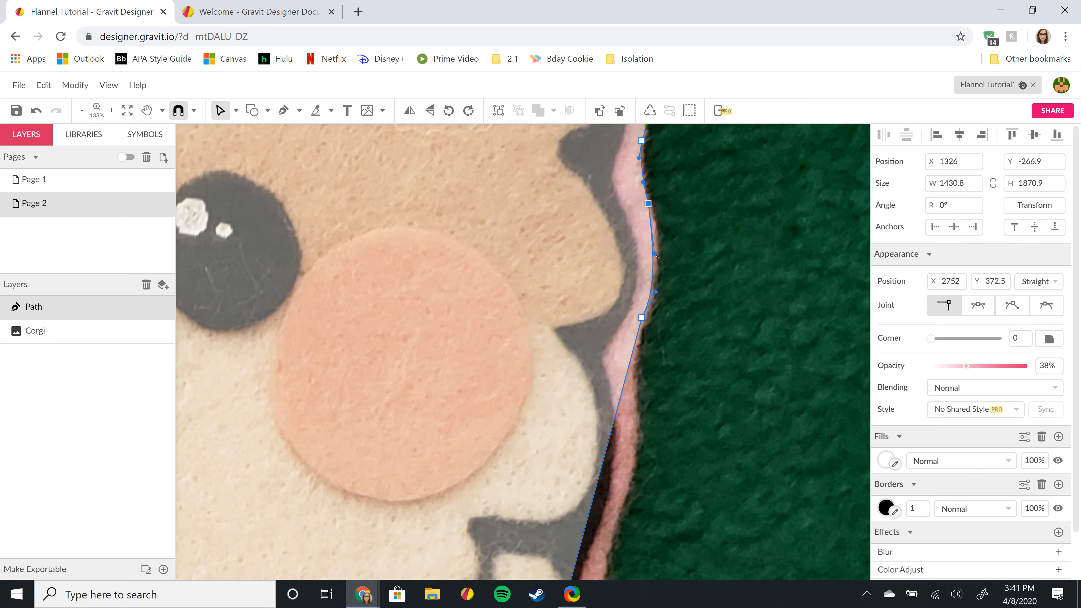
left_click_drag(654, 254, 657, 296)
left_click(620, 402)
left_click_drag(620, 401, 638, 409)
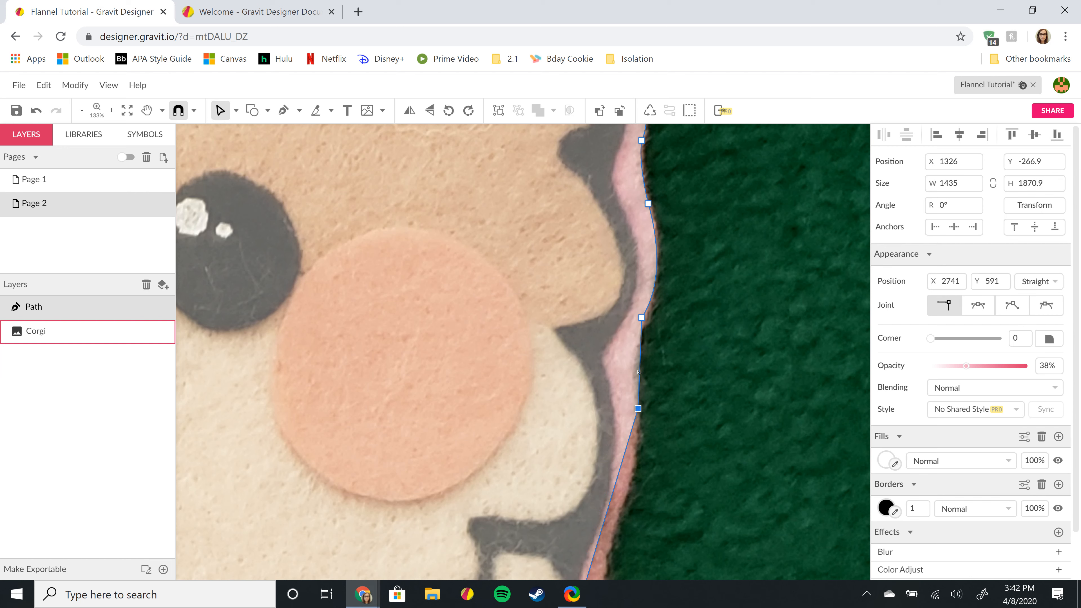
left_click_drag(639, 375, 633, 375)
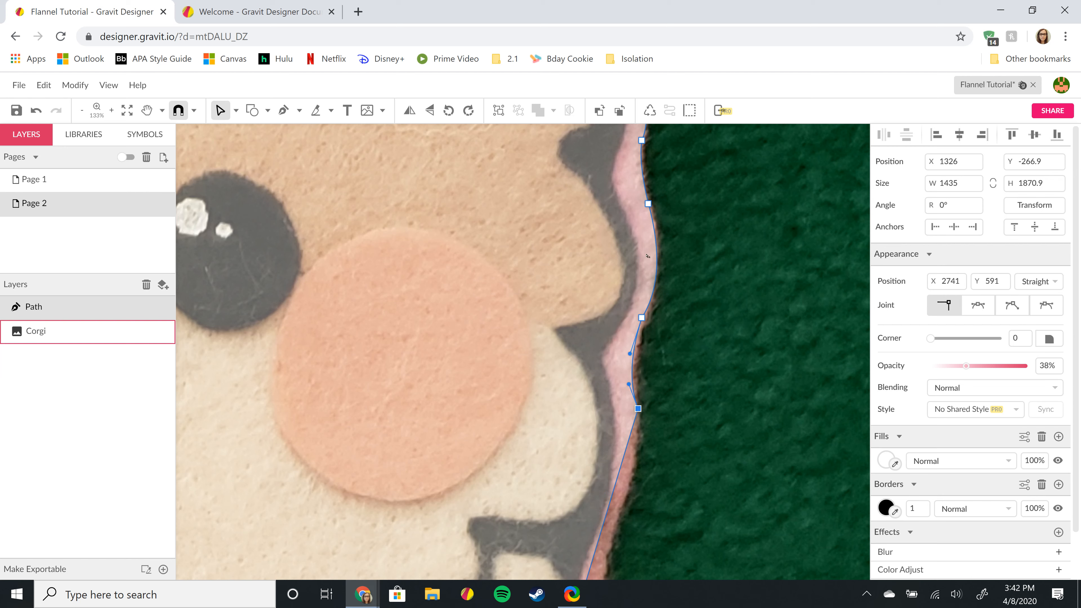
scroll(624, 343, "down", 5)
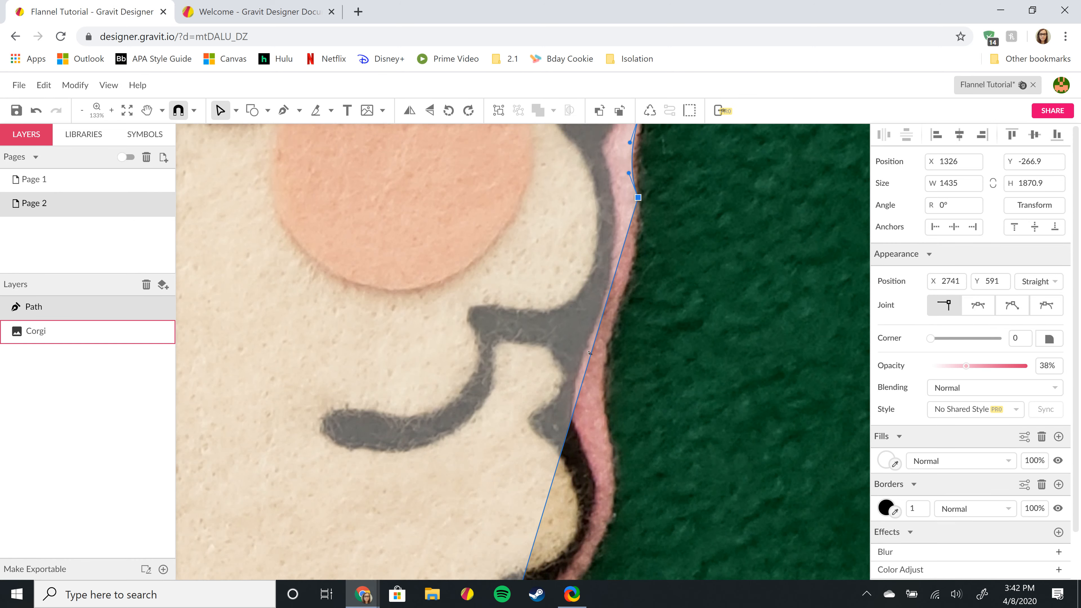
- Add an anchor near the mouth and curve the path to hug the face outline
left_click(591, 353)
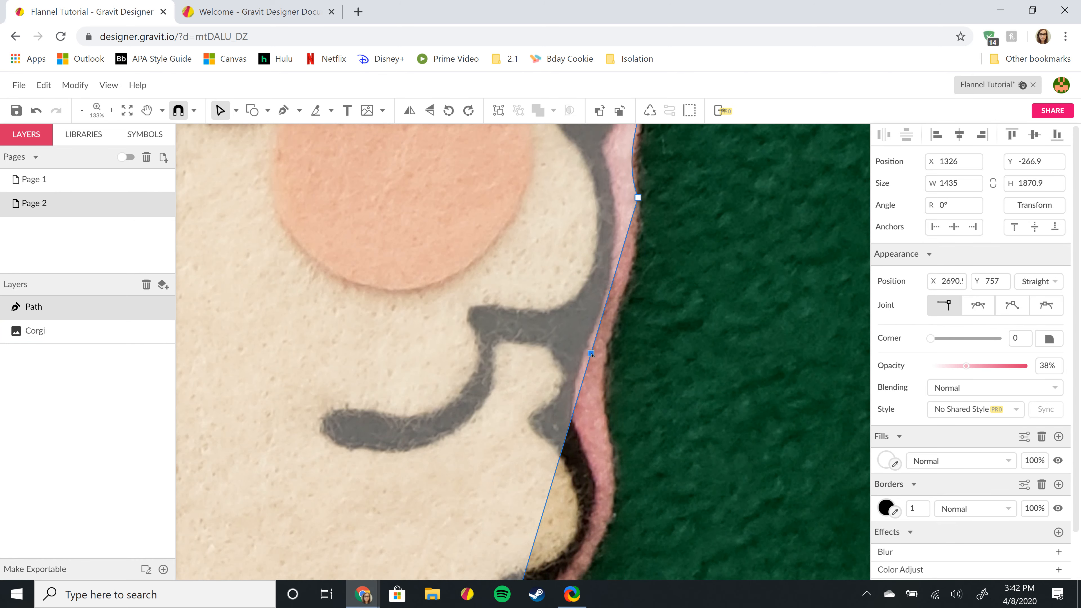
left_click_drag(591, 353, 601, 354)
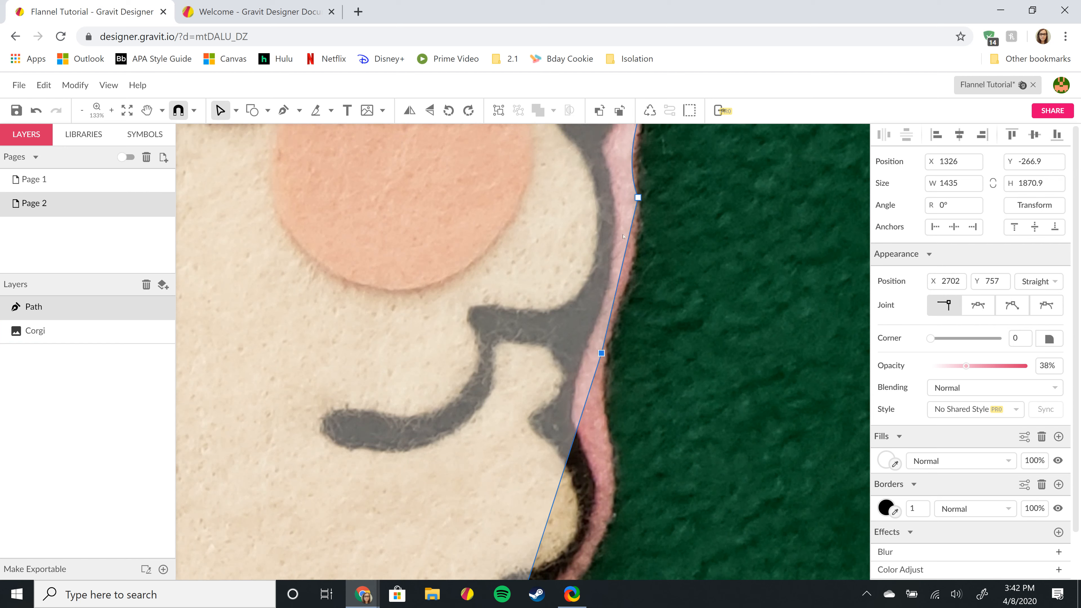
left_click_drag(628, 250, 610, 324)
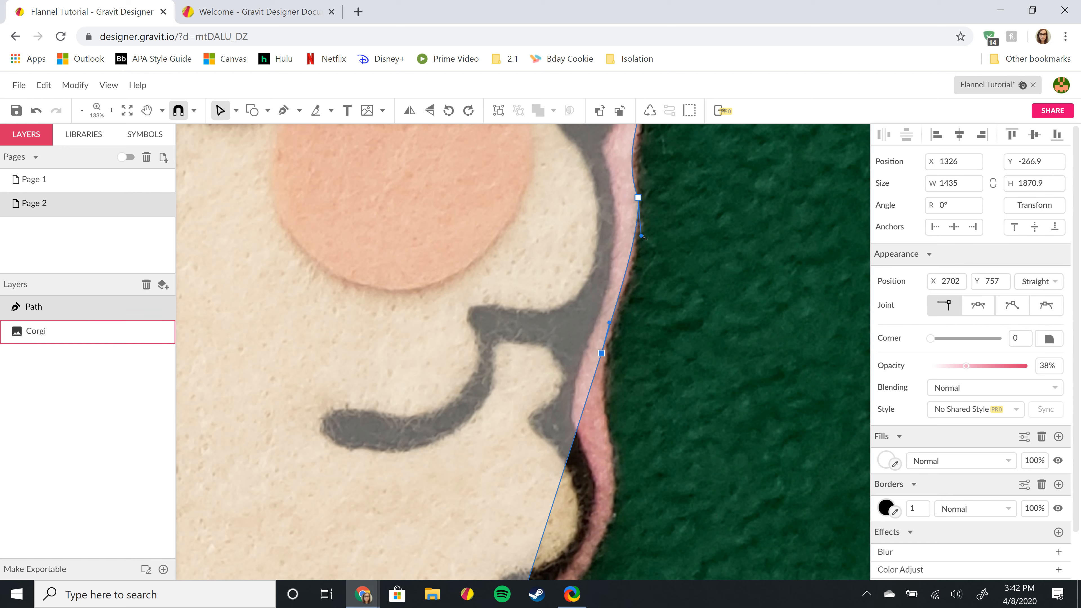
left_click_drag(641, 235, 643, 252)
scroll(665, 230, "up", 3)
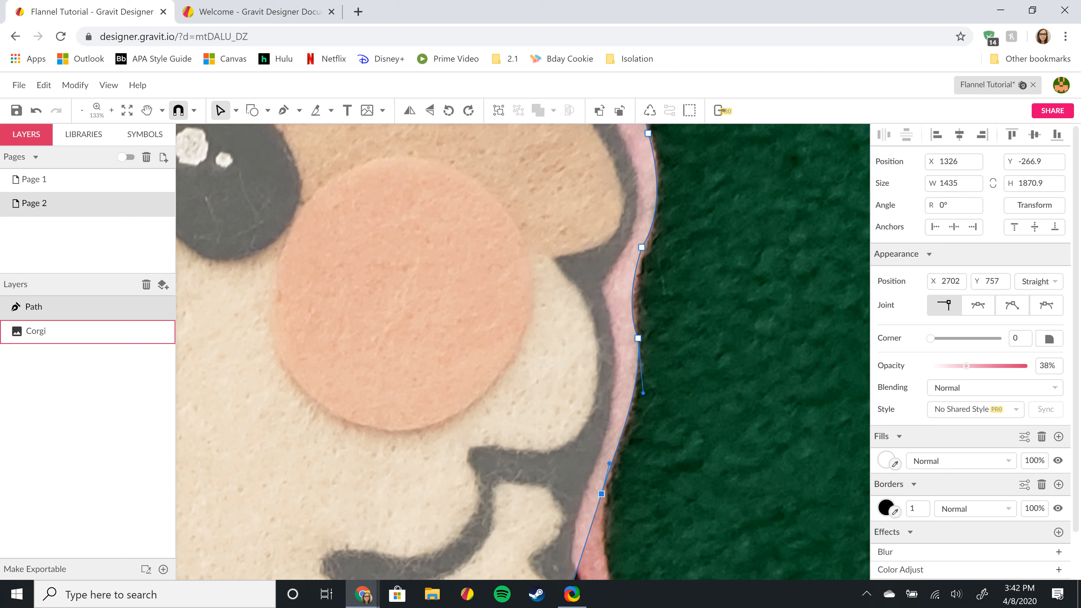
- Switch back to Pointer, re-enter point editing on the path, and reshape the curve beside the cheek
left_click(236, 110)
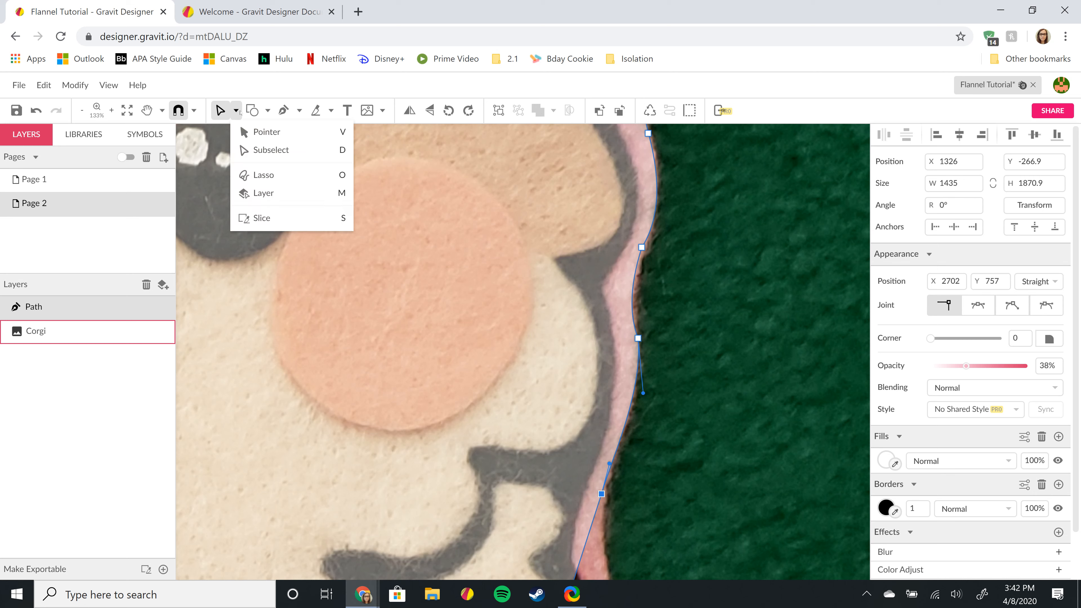
left_click(265, 133)
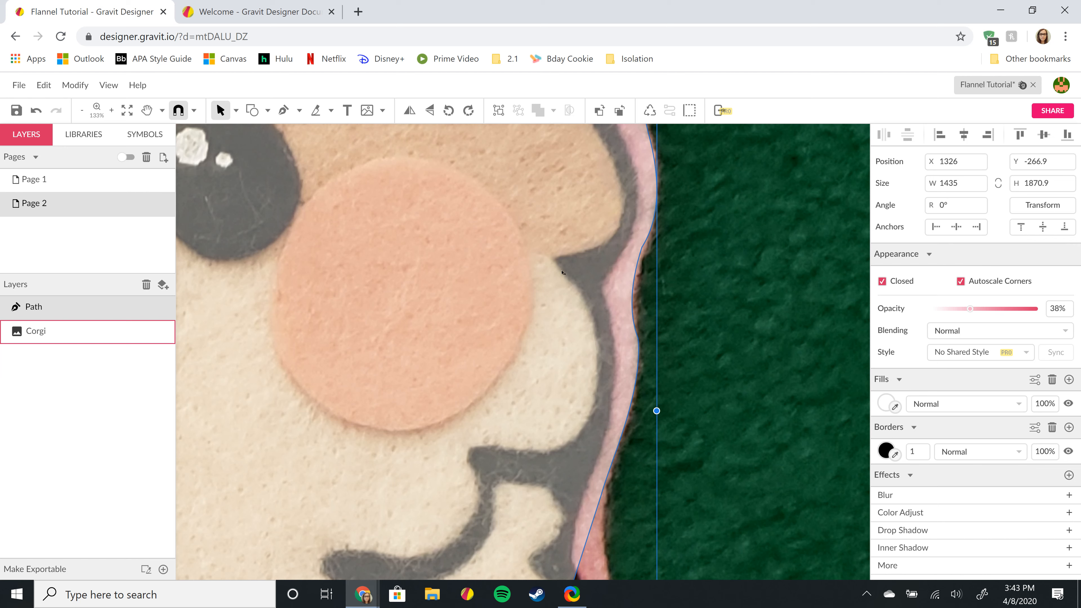
double_click(622, 296)
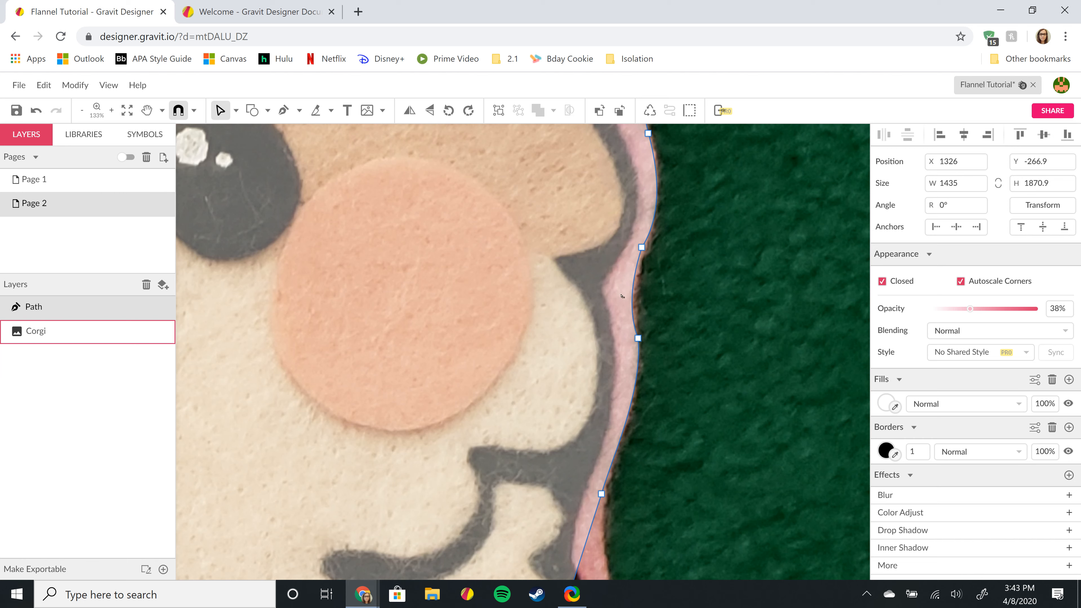
left_click(638, 338)
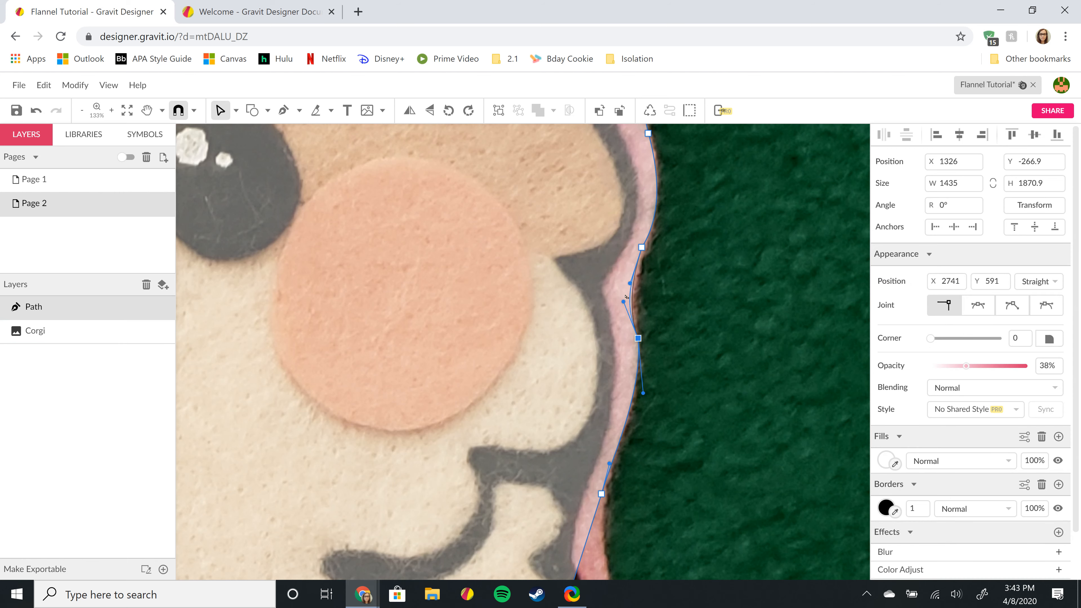
left_click_drag(624, 302, 630, 297)
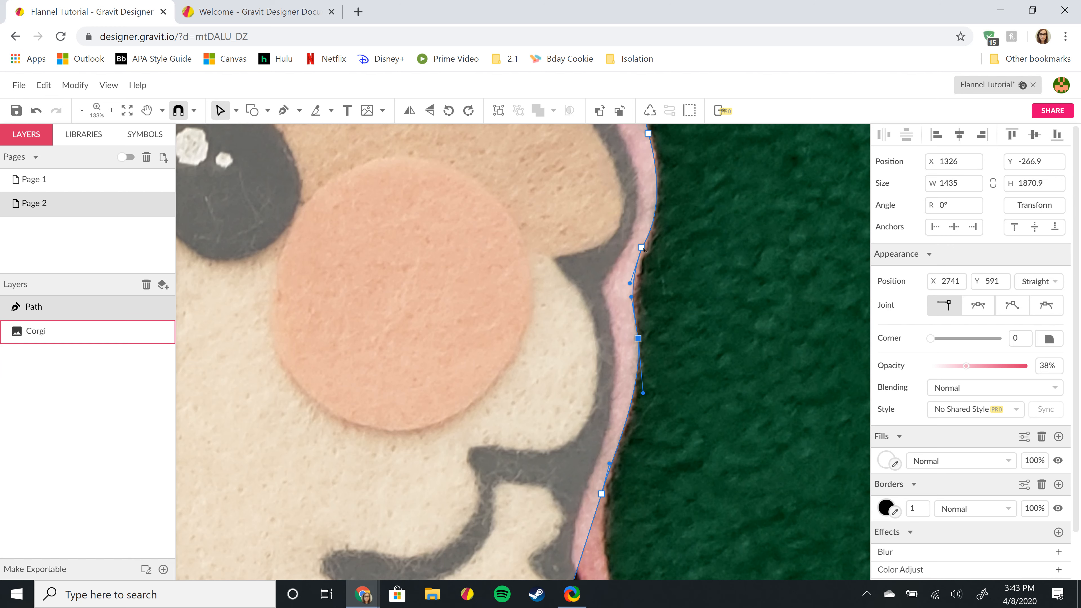
left_click(642, 247)
- Move a point onto the face outline, nudge the upper point left, and bend its segment toward the edge
scroll(750, 242, "down", 5)
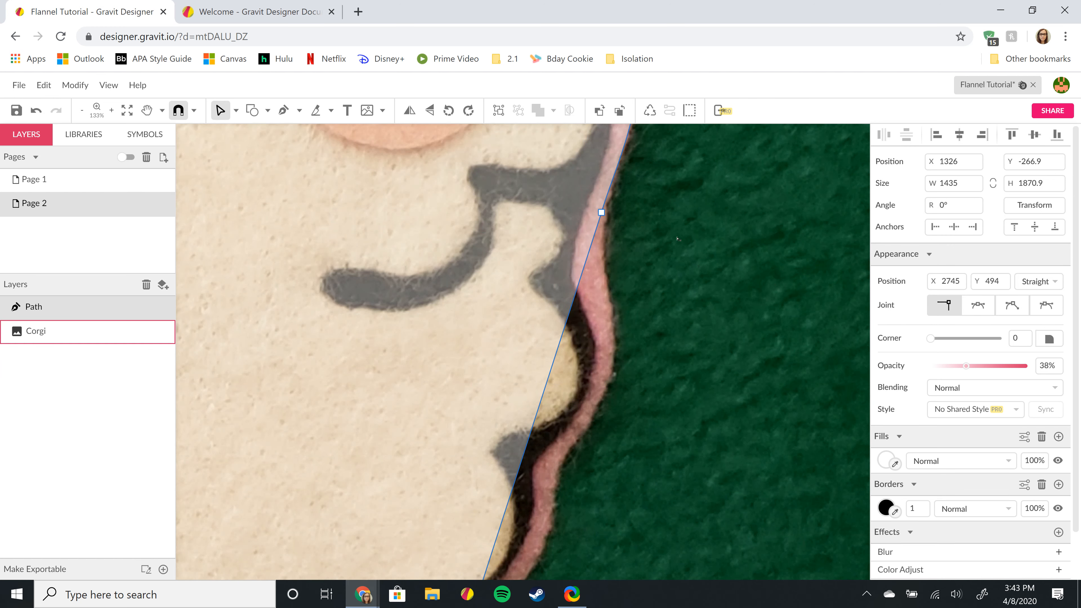
scroll(678, 239, "up", 3)
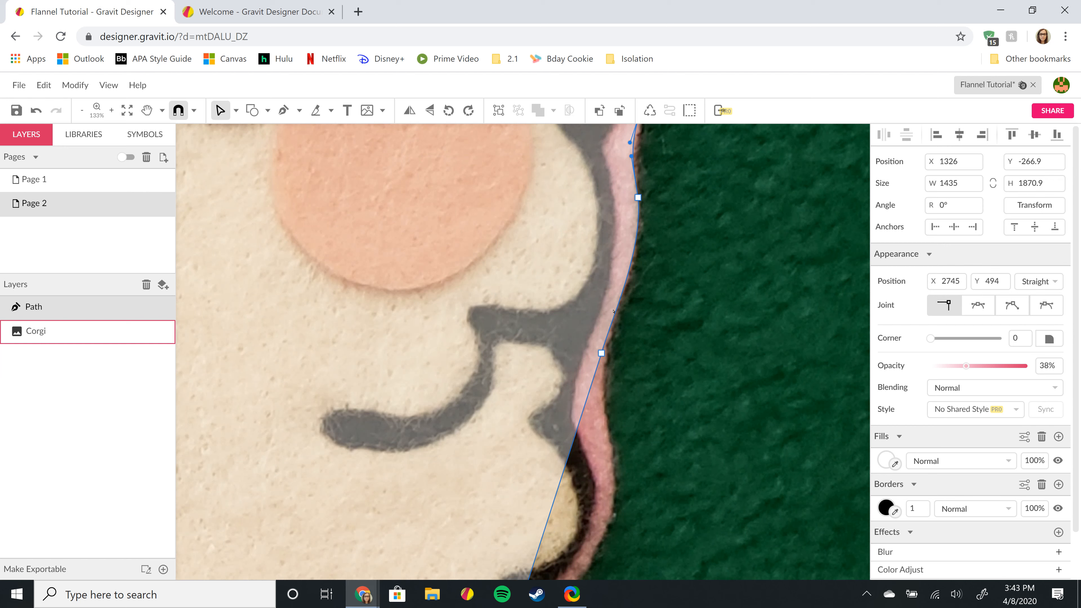
left_click_drag(602, 353, 608, 331)
left_click(637, 198)
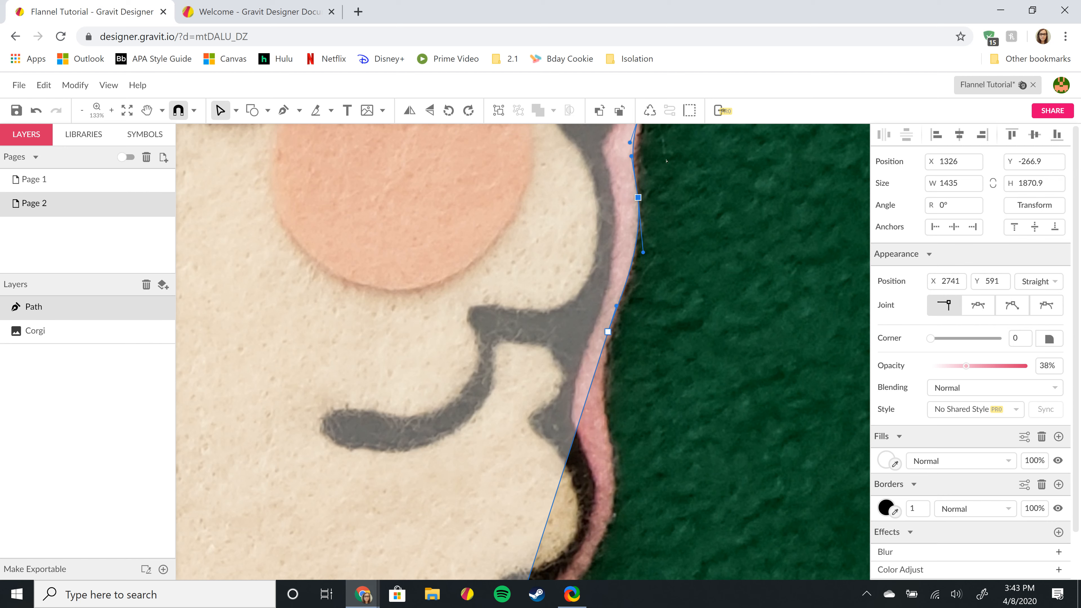
key("Left")
key("Left")
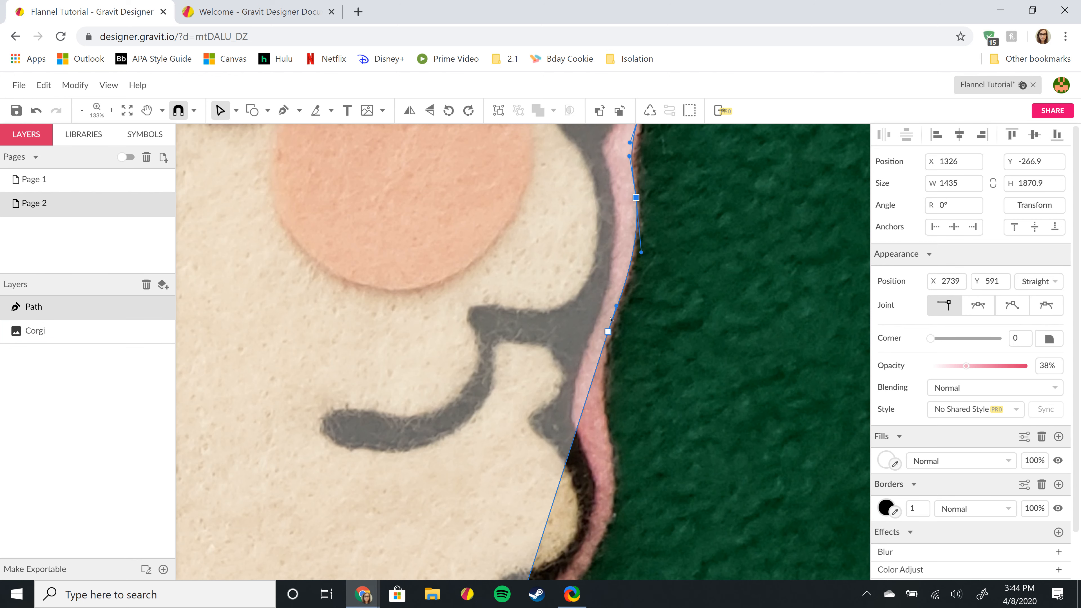
scroll(640, 208, "up", 2)
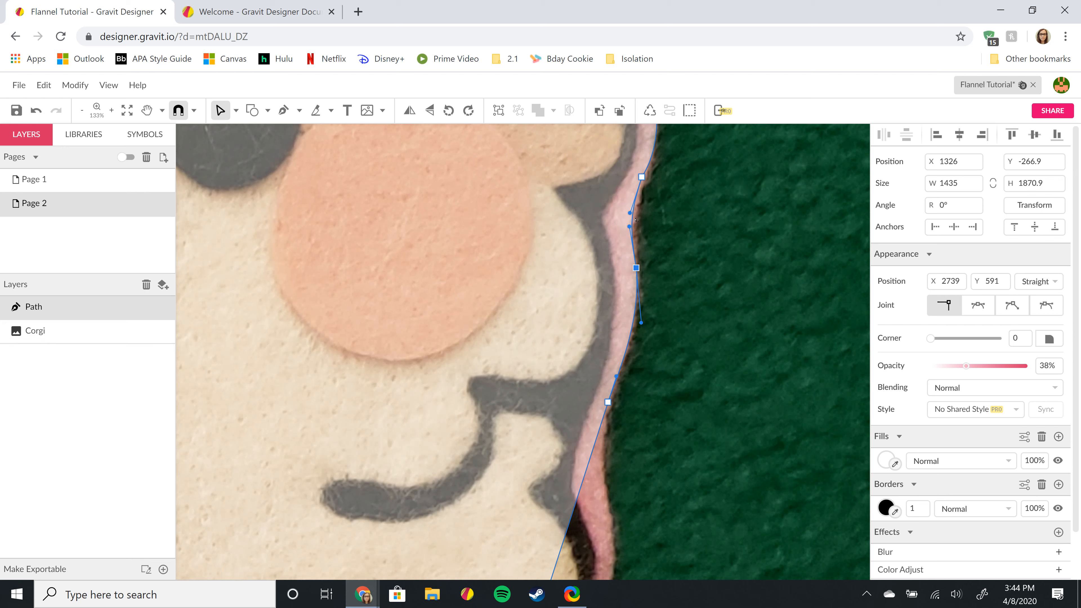
left_click_drag(635, 219, 634, 219)
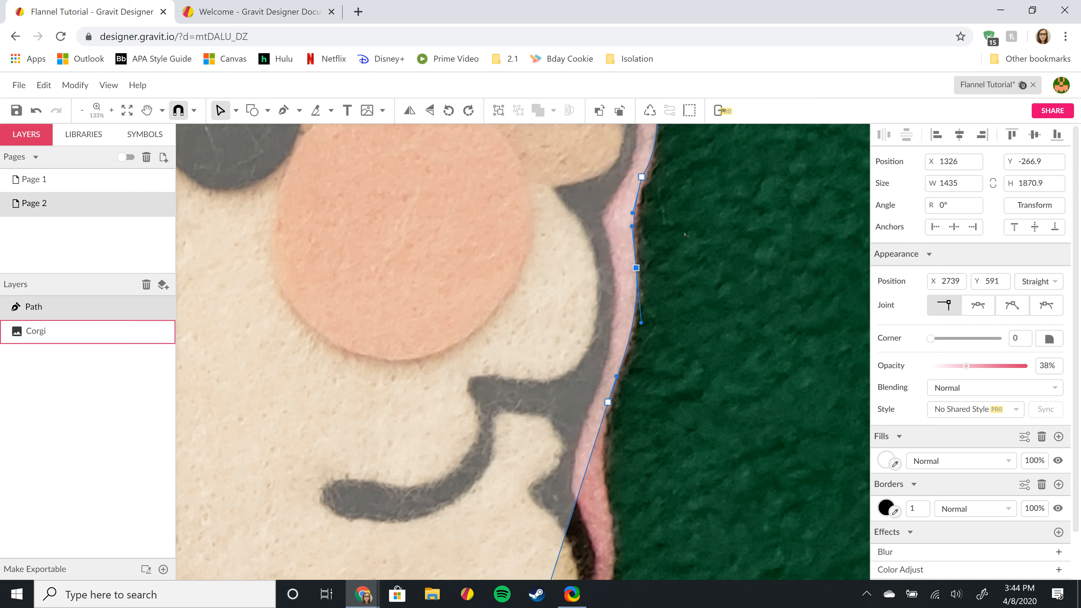
scroll(711, 219, "down", 2)
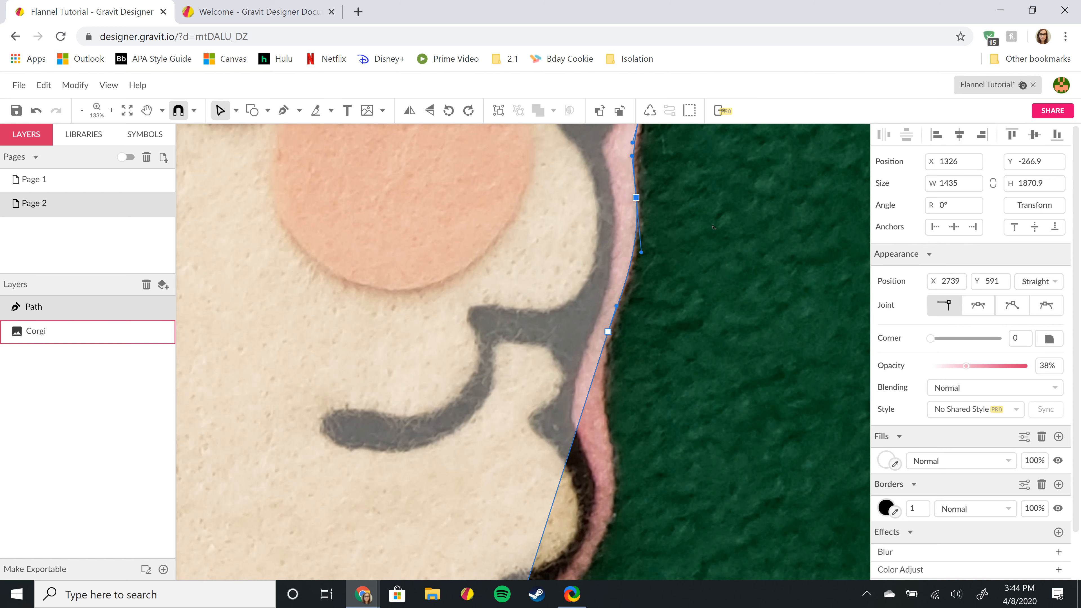
scroll(714, 226, "down", 8)
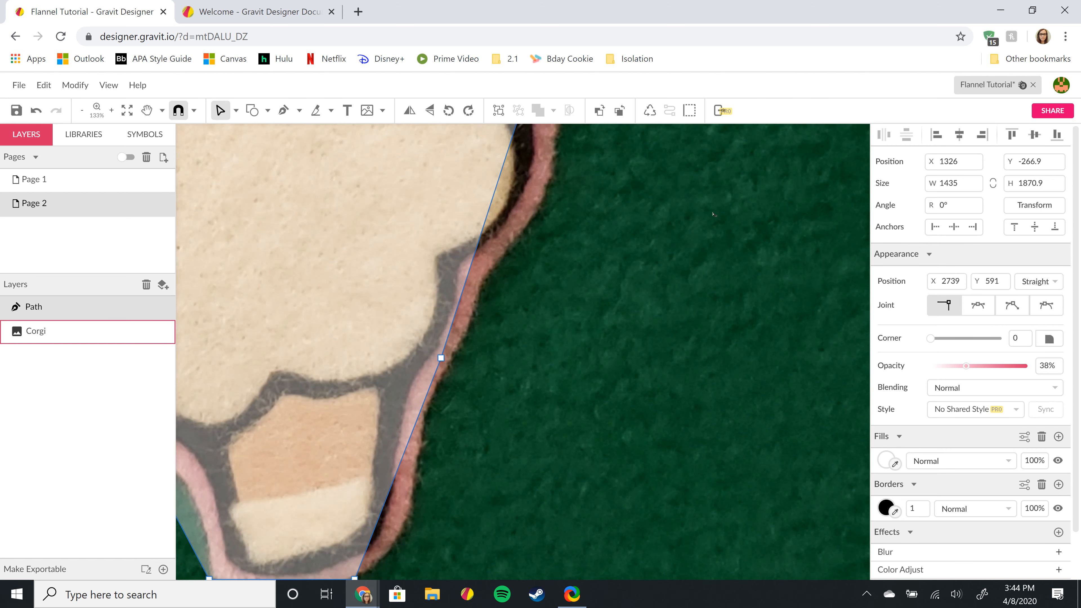
scroll(714, 215, "up", 8)
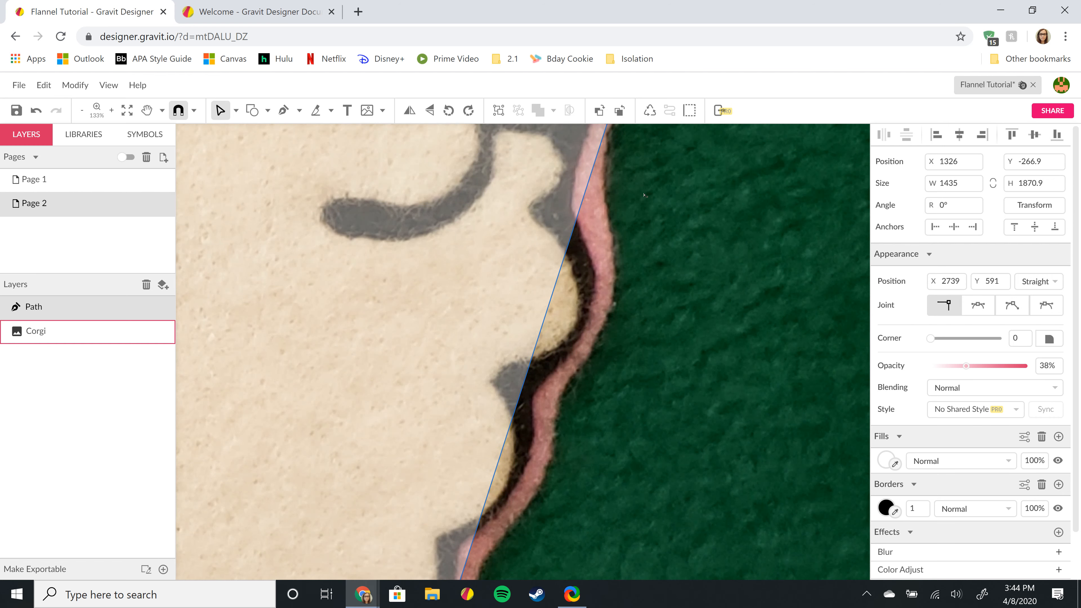
scroll(644, 194, "up", 2)
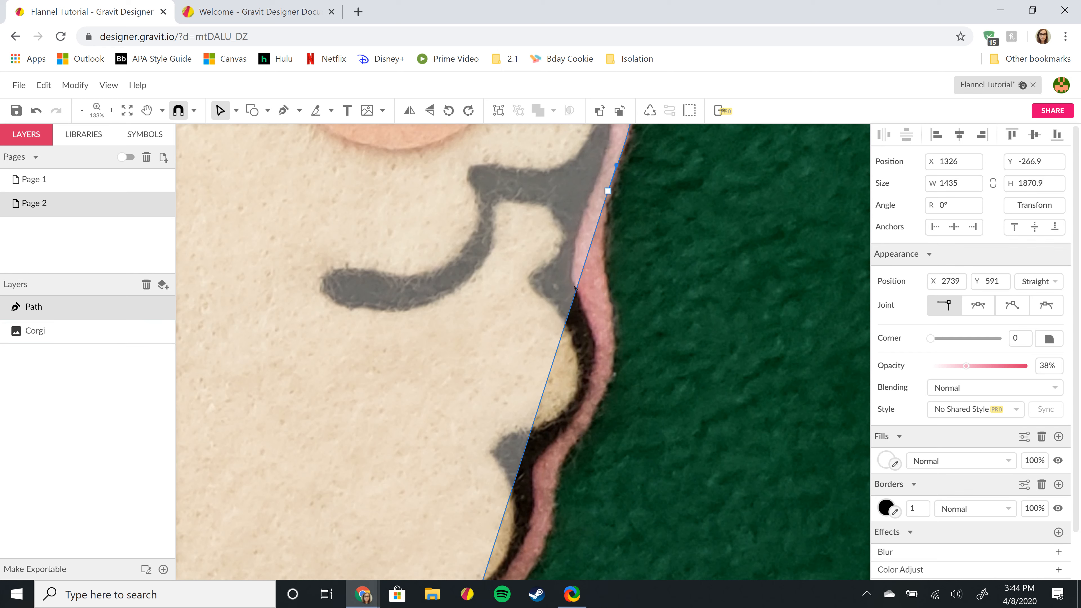
- Add two anchors lower on the path and drag them onto the pink felt border, curving the segments
left_click(575, 294)
left_click(532, 430)
left_click_drag(575, 294, 607, 301)
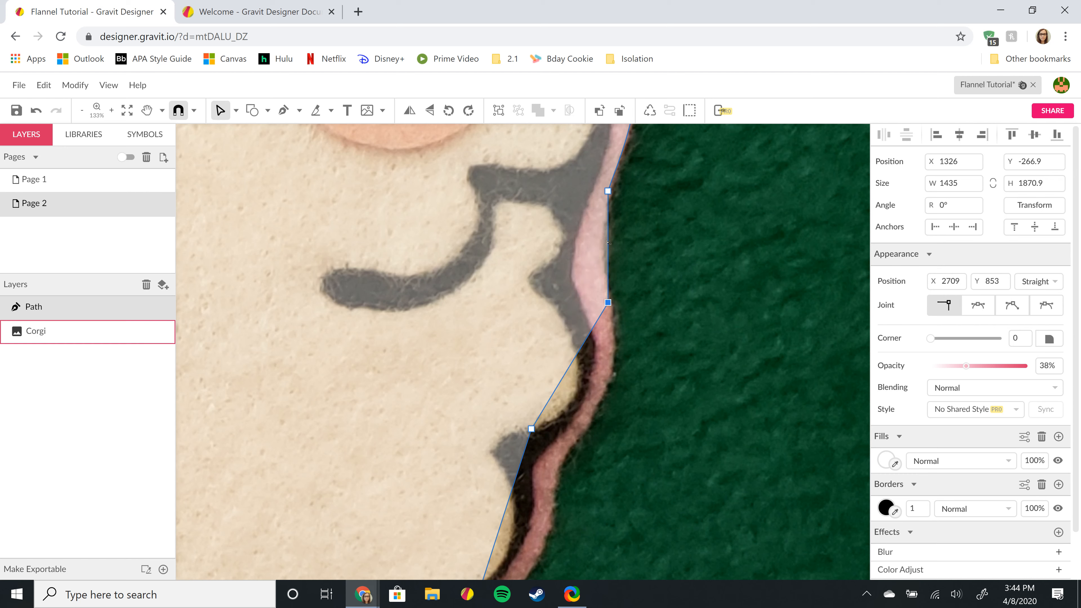
left_click_drag(608, 242, 596, 234)
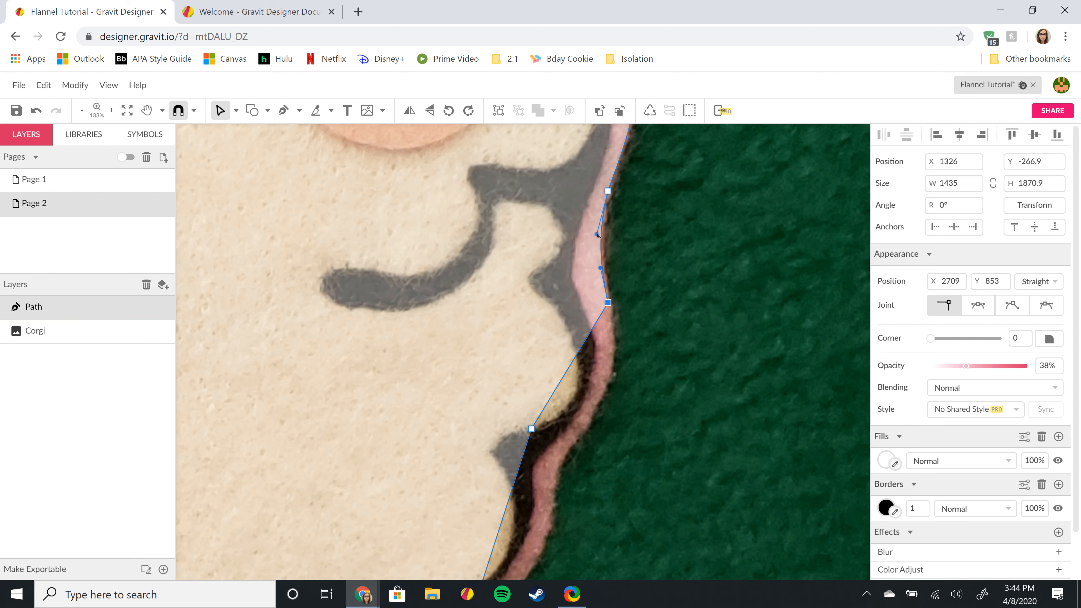
scroll(690, 213, "down", 2)
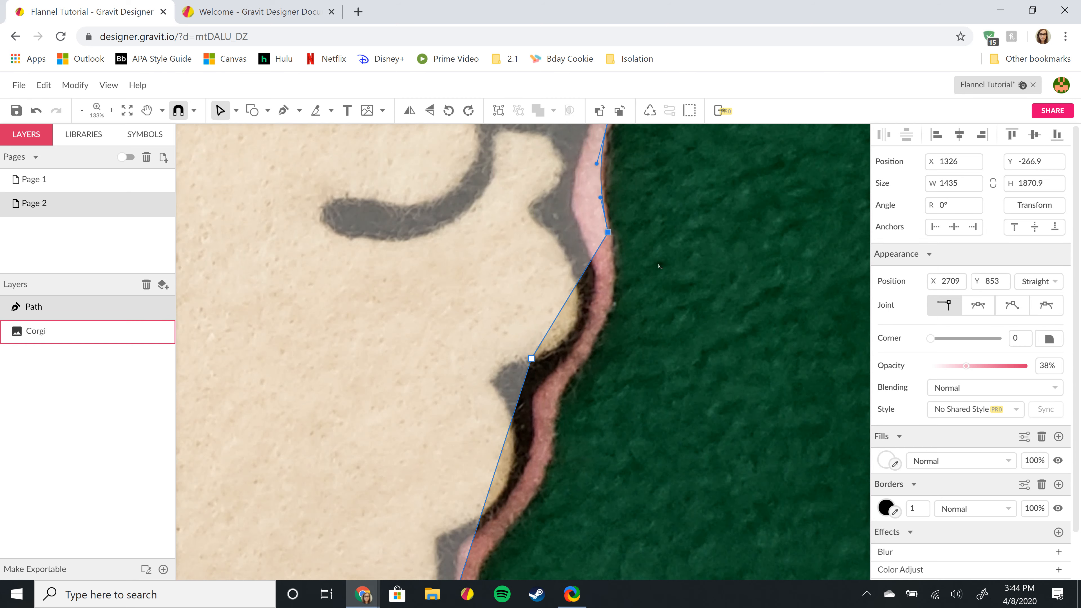
scroll(660, 266, "down", 2)
scroll(659, 267, "up", 2)
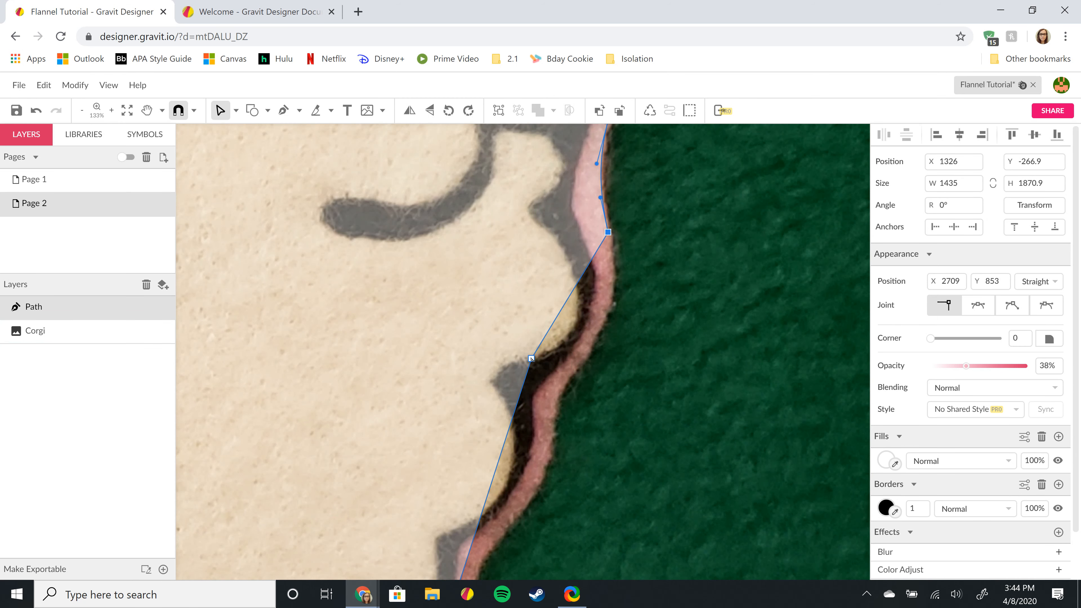
left_click_drag(531, 358, 581, 364)
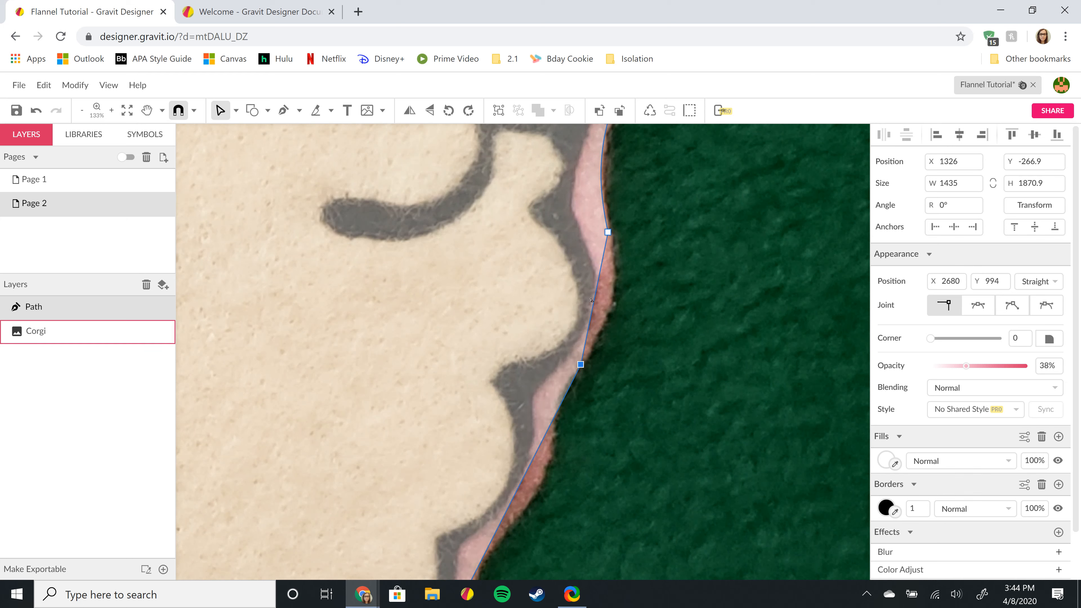
left_click_drag(596, 294, 609, 325)
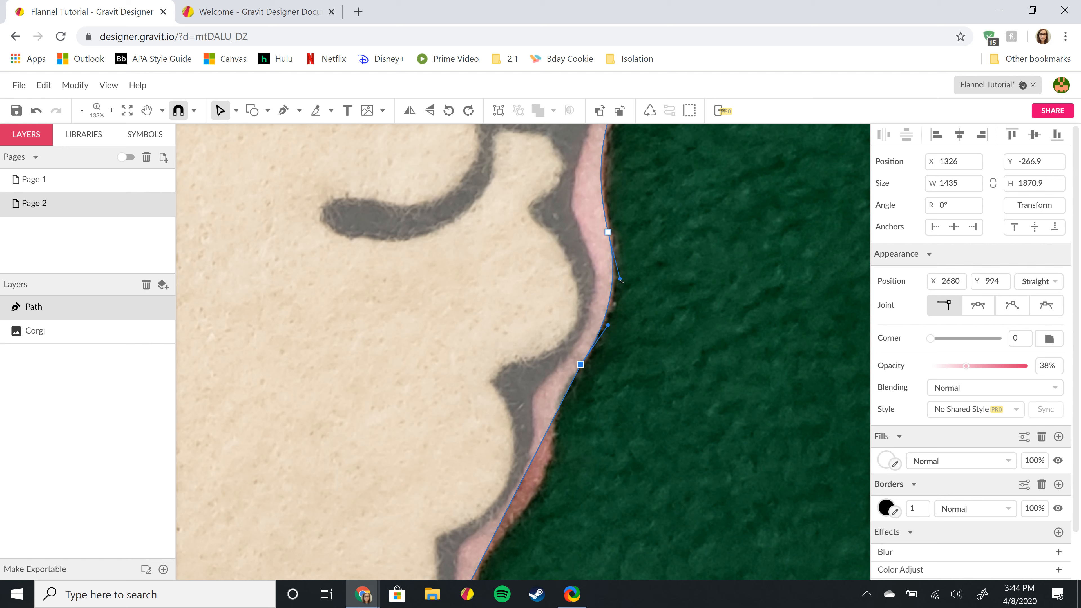
left_click_drag(619, 279, 620, 282)
left_click(580, 363)
scroll(740, 250, "down", 3)
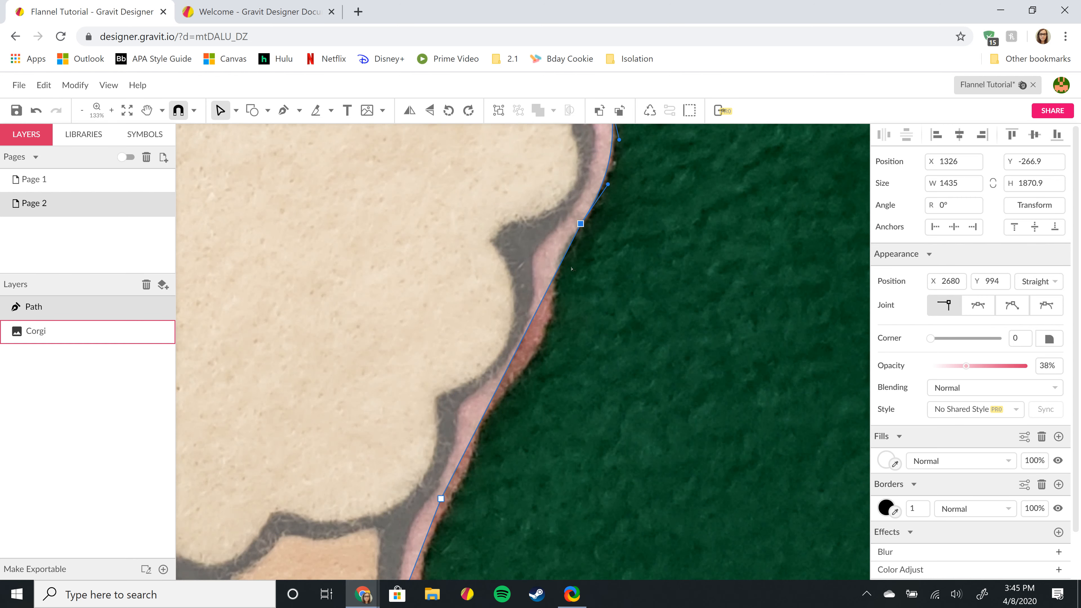
- Reselect the path, add an anchor, and curve the segments above it to fit the border
left_click(545, 288)
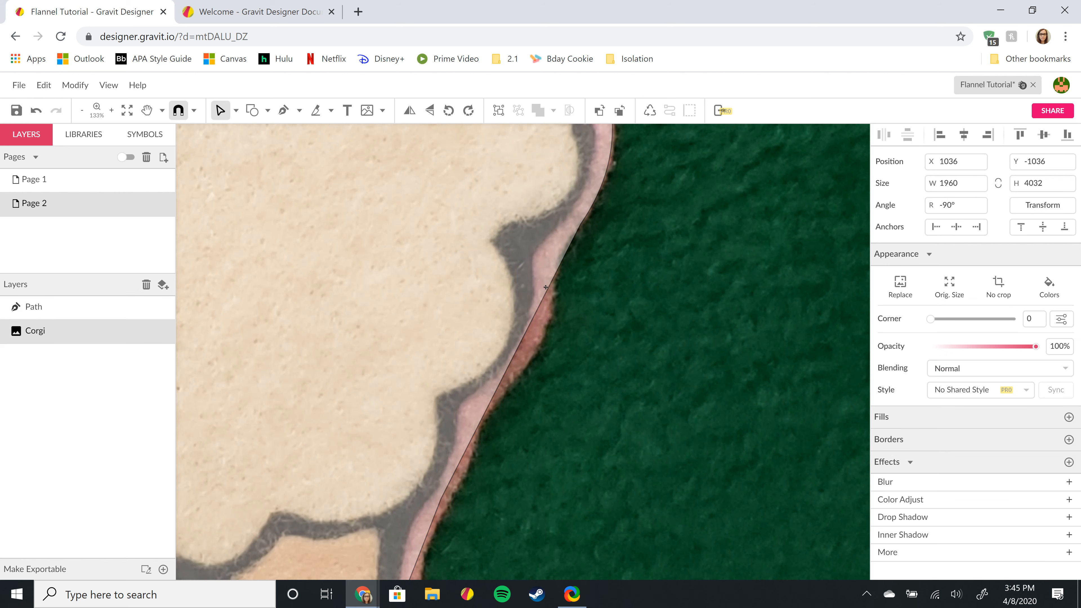
left_click(45, 310)
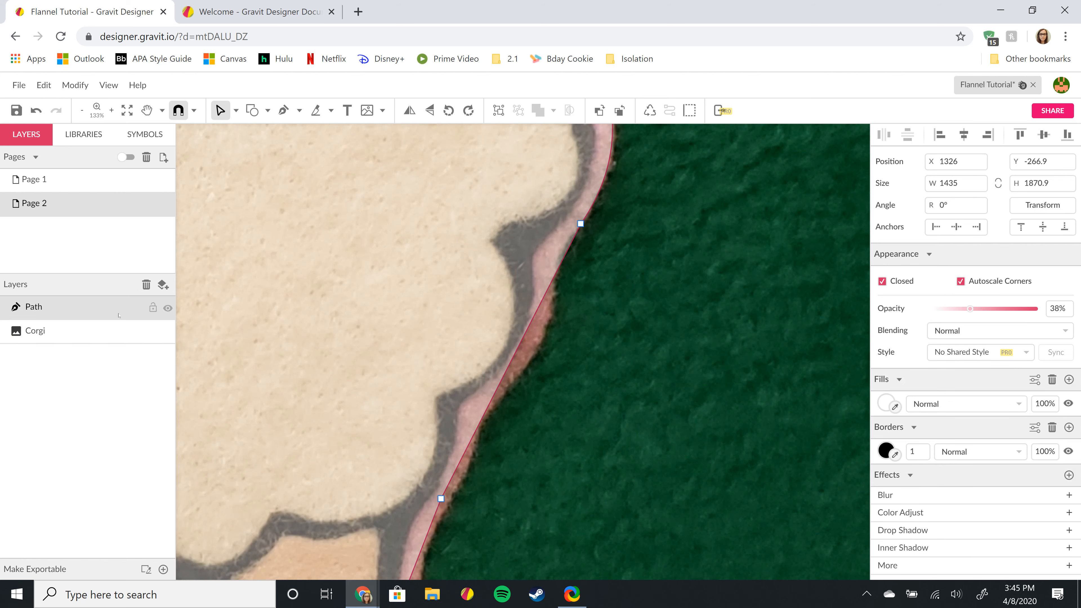
left_click(541, 303)
left_click_drag(542, 304, 554, 296)
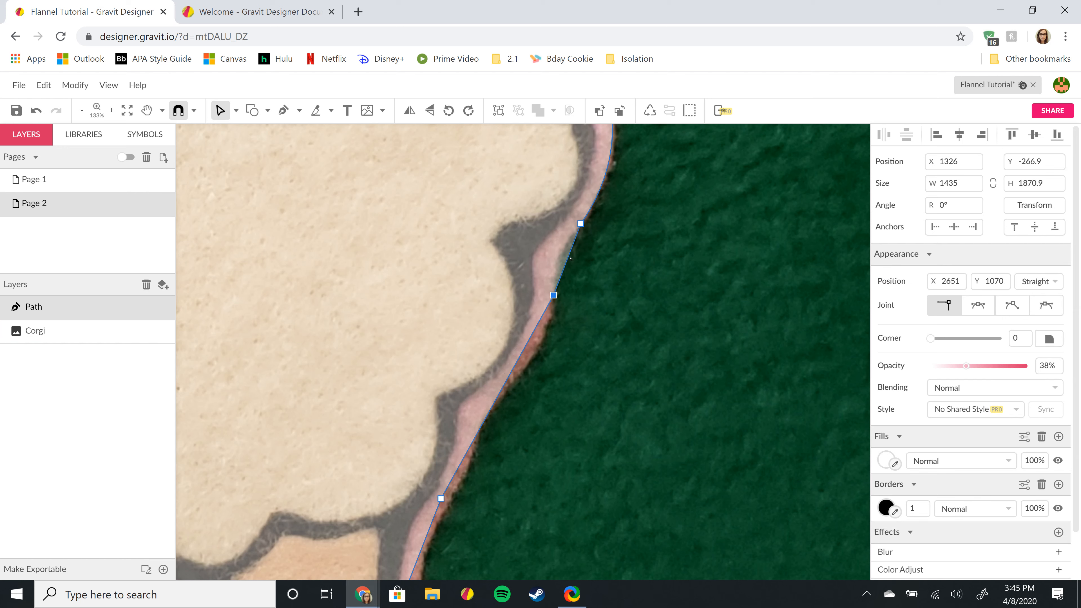
mouse_move(569, 259)
left_mouse_down()
mouse_move(560, 270)
mouse_move(557, 260)
left_mouse_up()
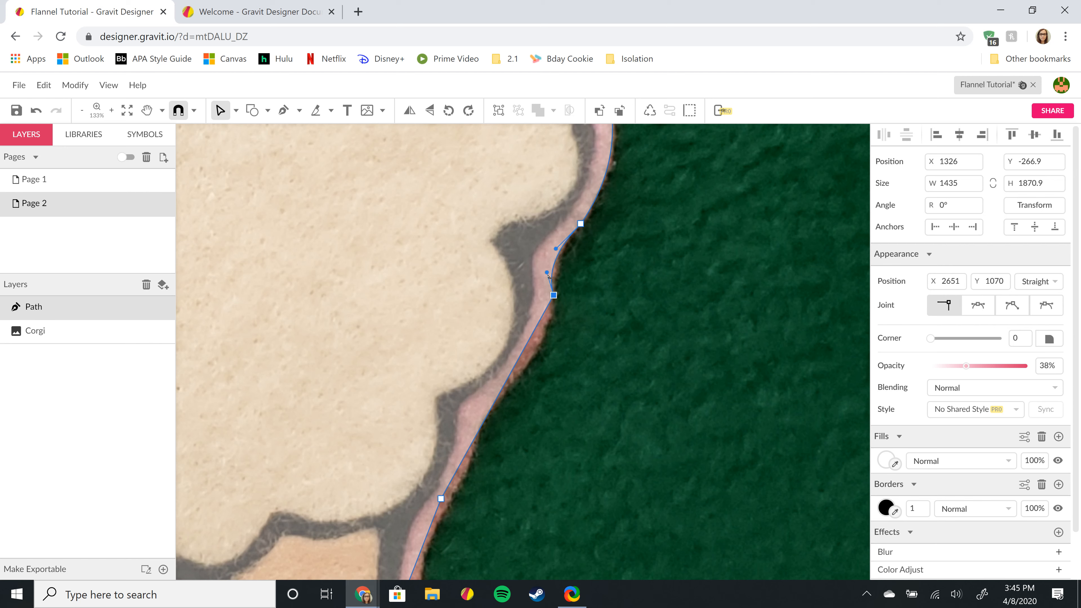
mouse_move(551, 276)
left_mouse_down()
mouse_move(550, 262)
mouse_move(551, 272)
left_mouse_up()
- Add an anchor further down and bow the segment along the pink border
scroll(682, 274, "down", 2)
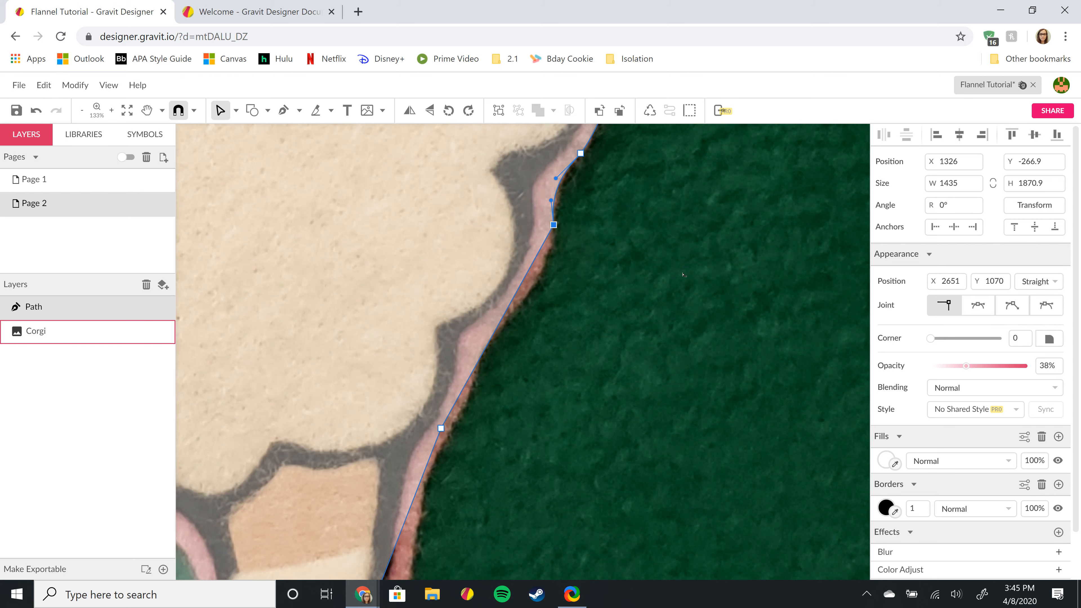
left_click(504, 315)
left_click_drag(529, 272, 535, 281)
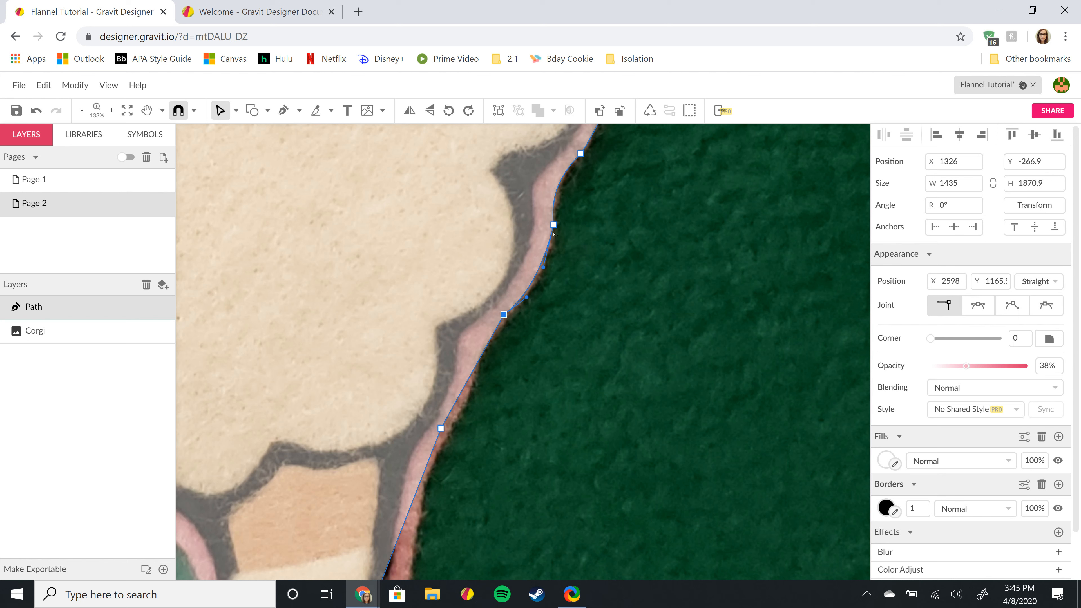
key("Escape")
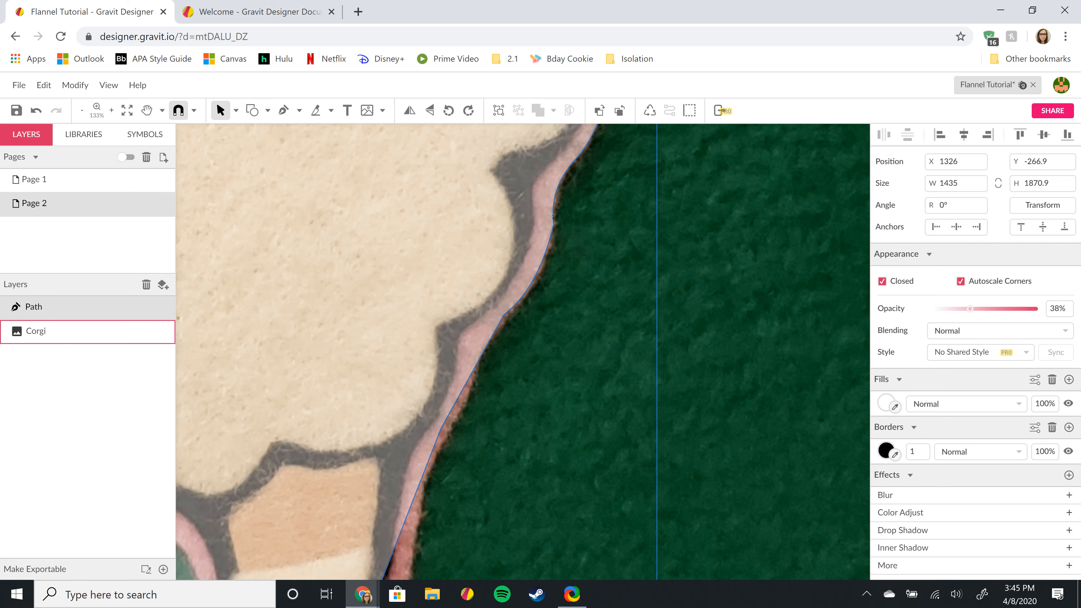
double_click(552, 217)
- Drag the Bézier handles of the anchor on the corgi's right side so the path hugs the pink border
scroll(560, 206, "up", 6)
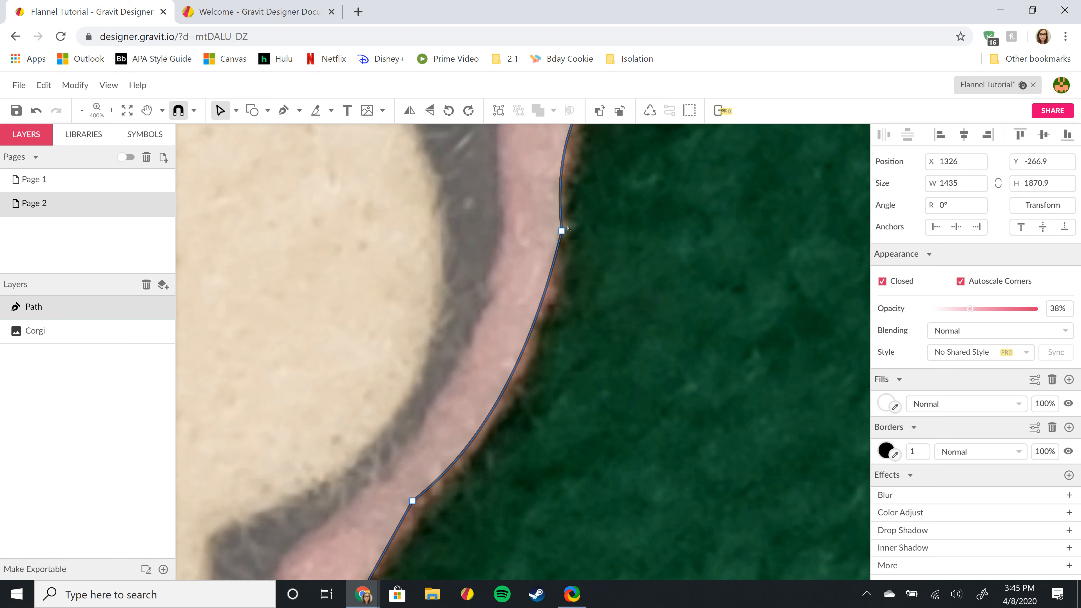
left_click(562, 231)
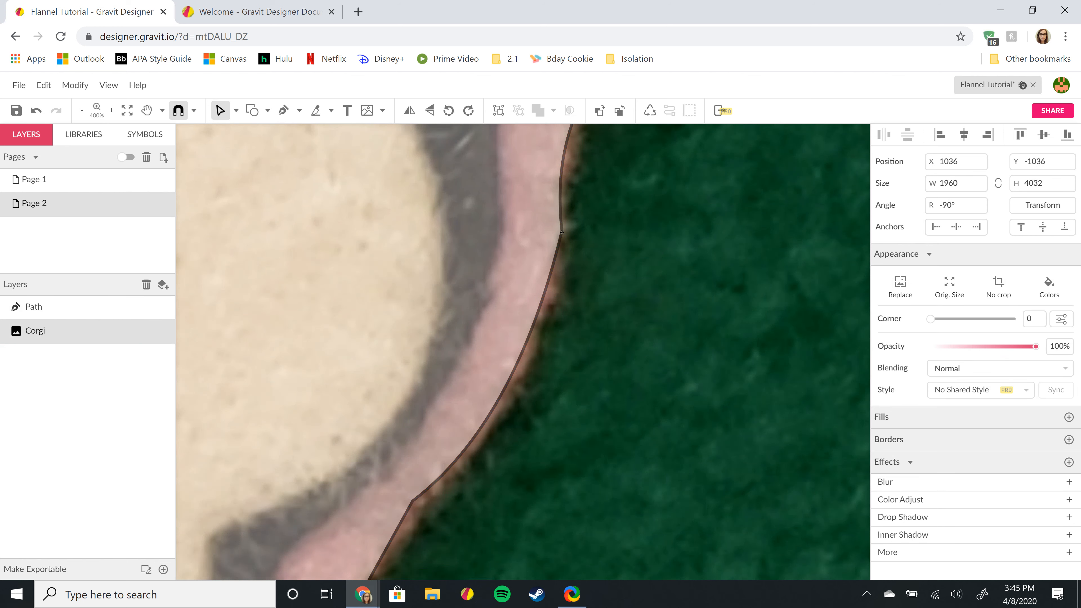
left_click(55, 311)
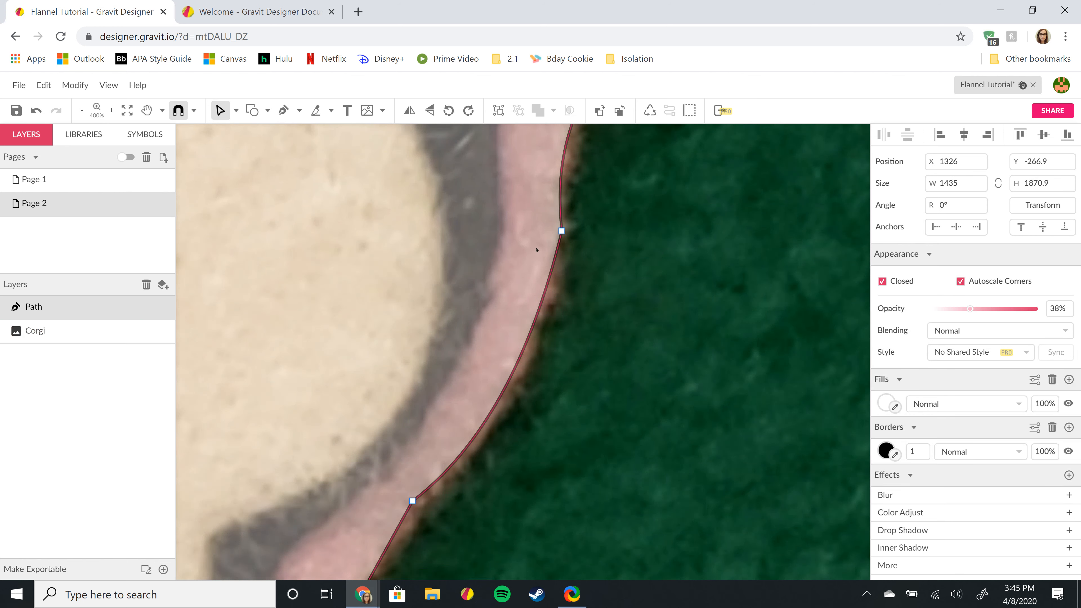
left_click(562, 231)
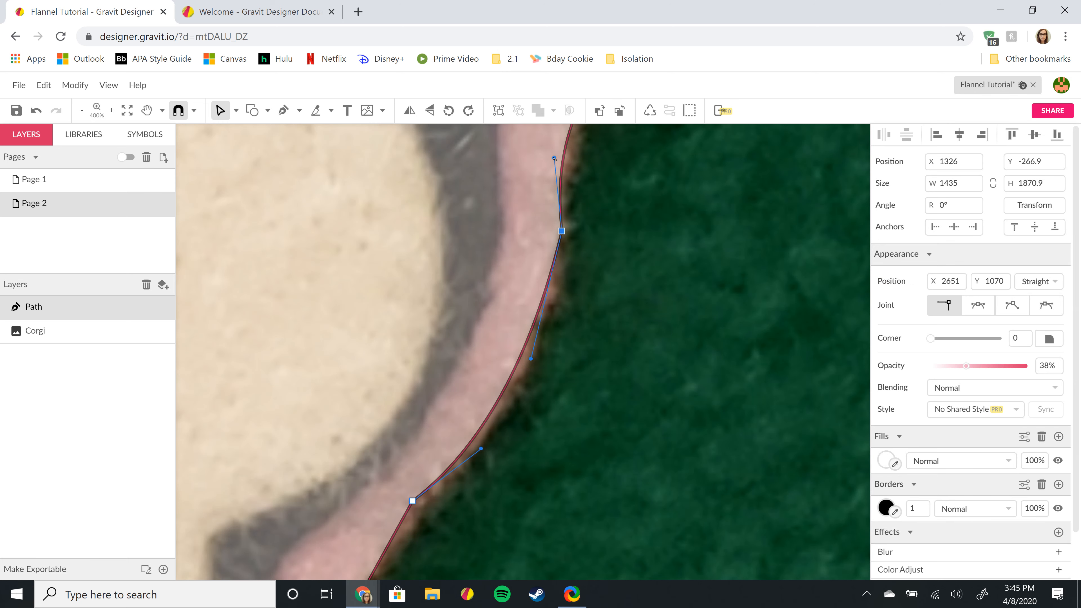
left_click_drag(554, 158, 558, 158)
scroll(657, 230, "up", 4)
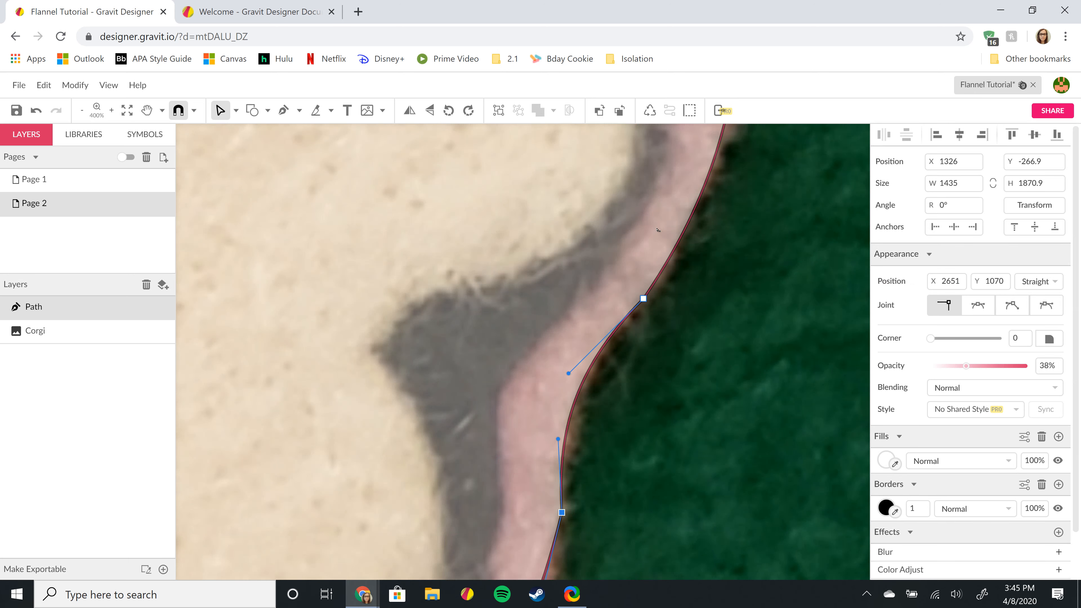
scroll(657, 230, "down", 3)
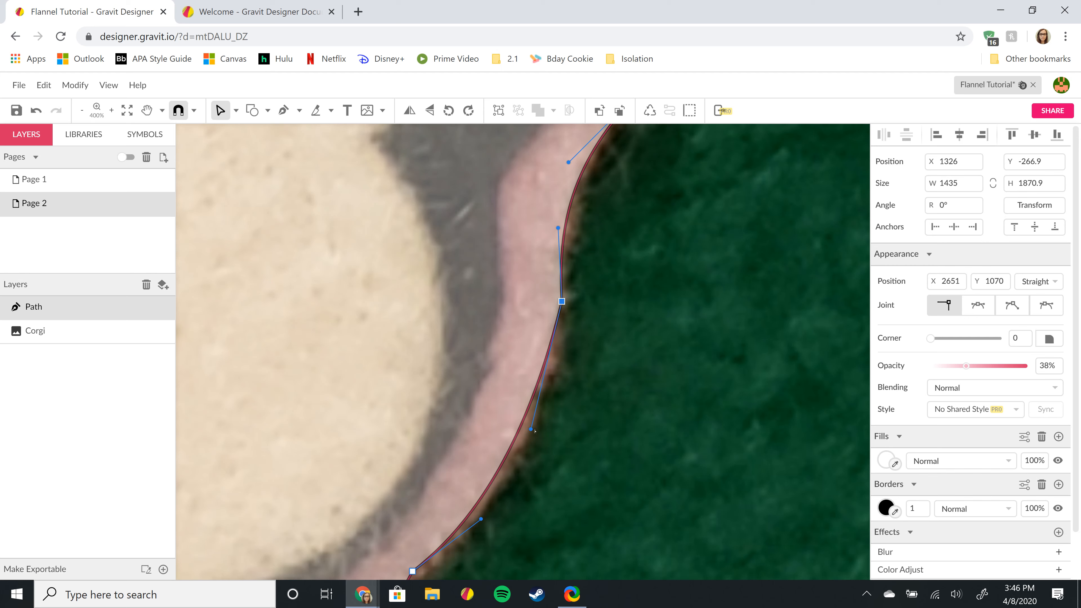
left_click_drag(537, 431, 538, 431)
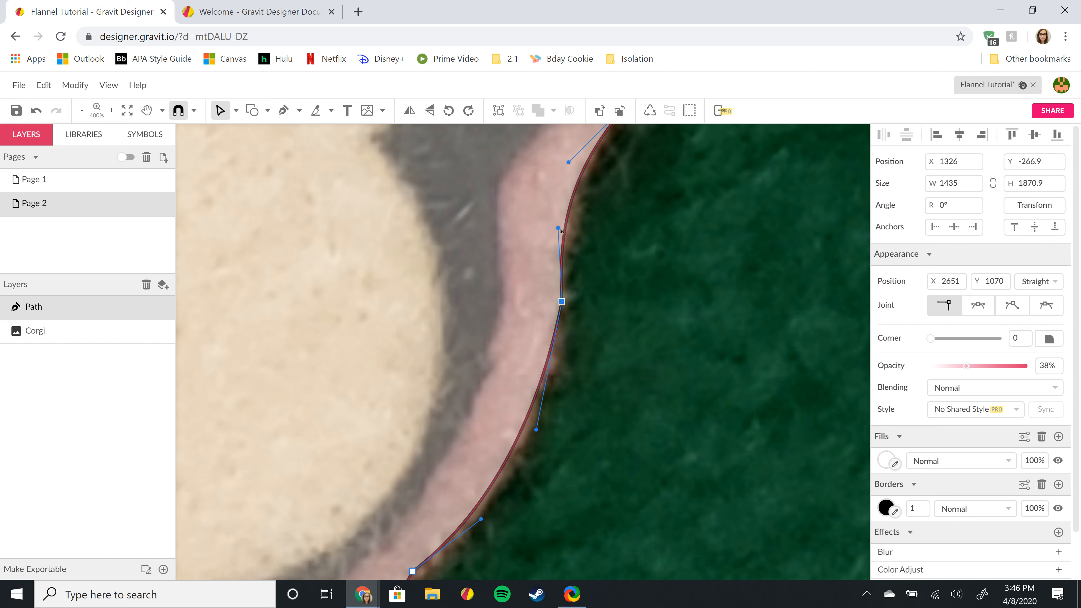
mouse_move(558, 229)
left_mouse_down()
mouse_move(561, 269)
mouse_move(558, 233)
left_mouse_up()
scroll(682, 332, "down", 8)
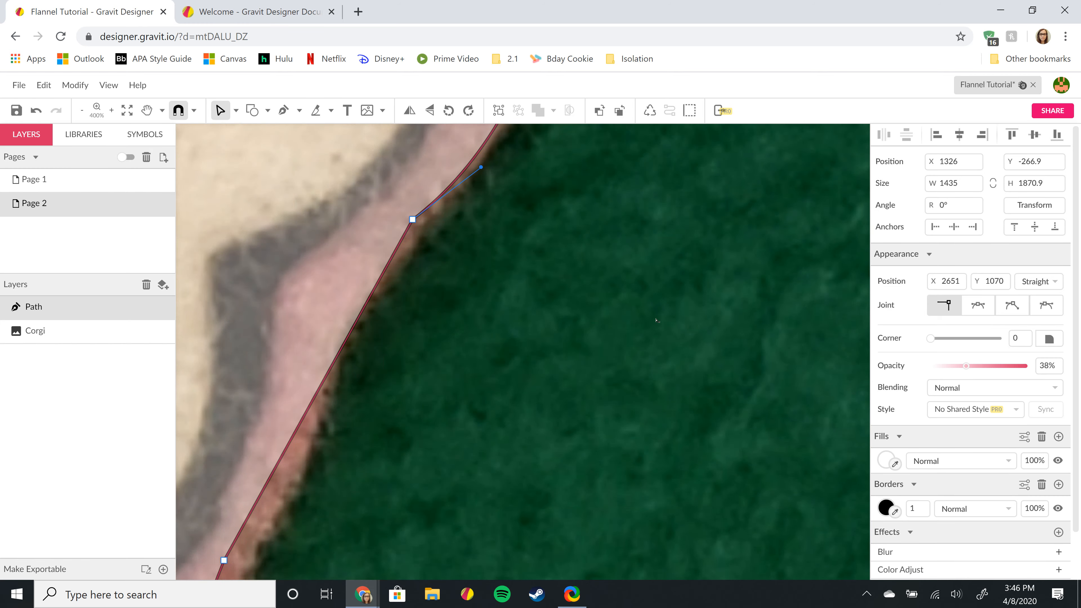
- Bring the back paw's side edge into view and move an anchor up onto the corgi's side edge
scroll(486, 333, "down", 5)
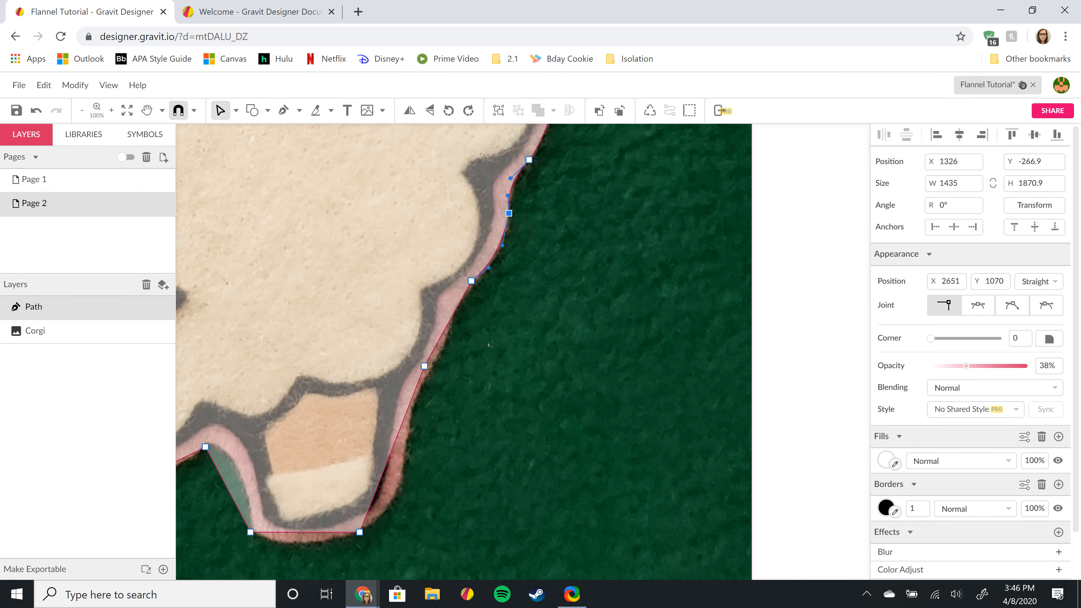
key("space")
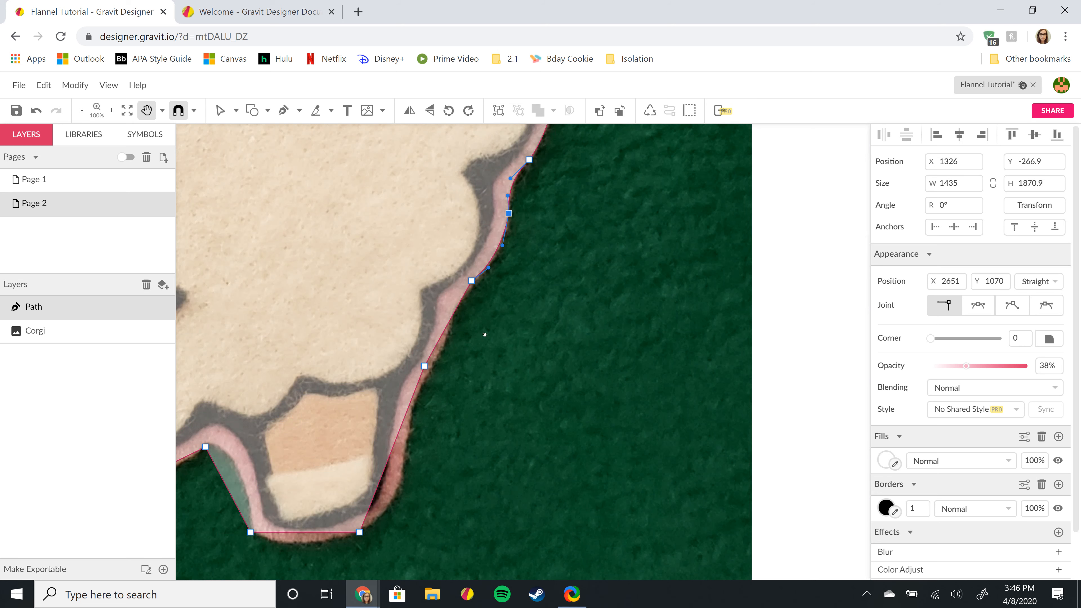
left_click_drag(487, 330, 610, 335)
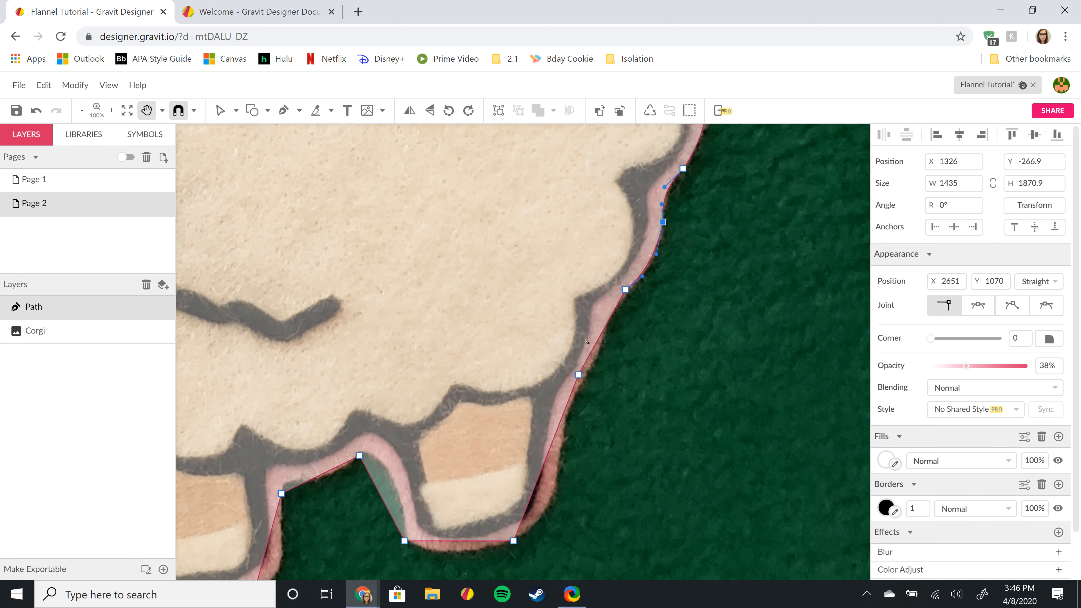
scroll(584, 342, "up", 2)
scroll(596, 341, "down", 2)
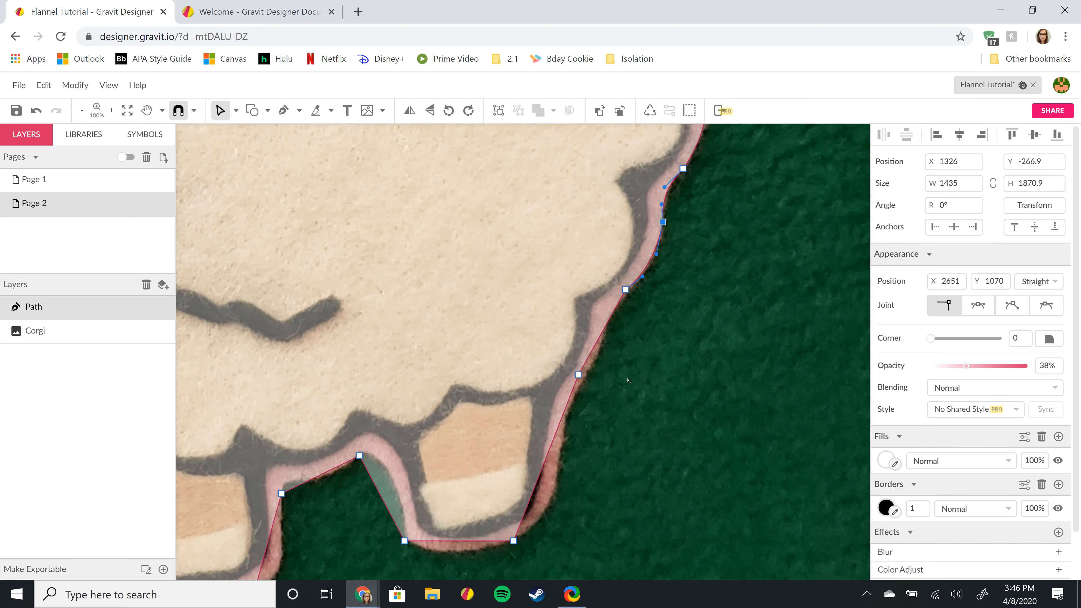
scroll(628, 381, "up", 3)
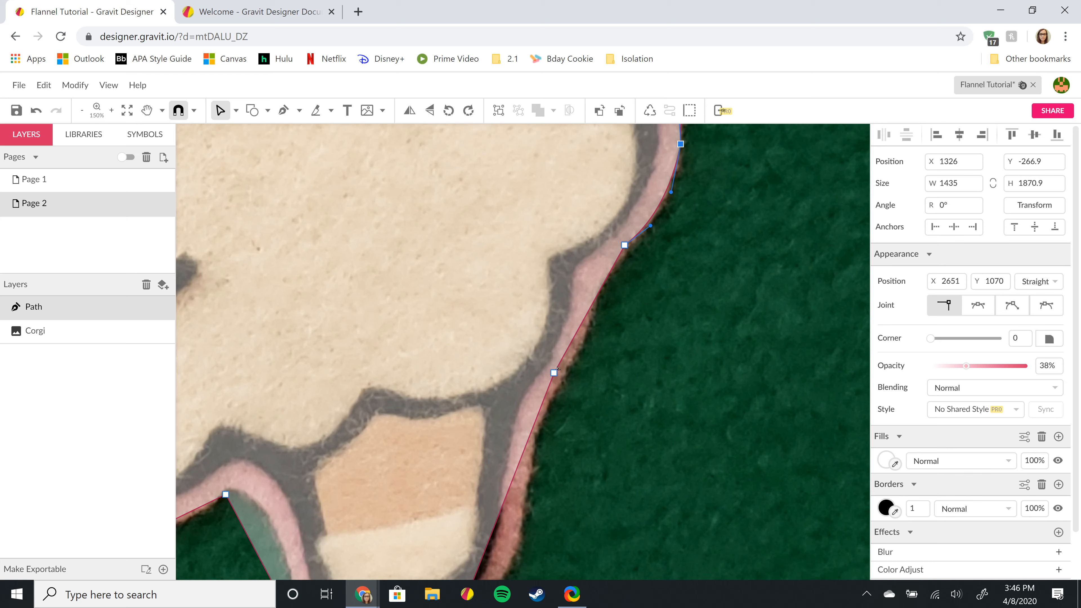
left_click_drag(554, 373, 598, 286)
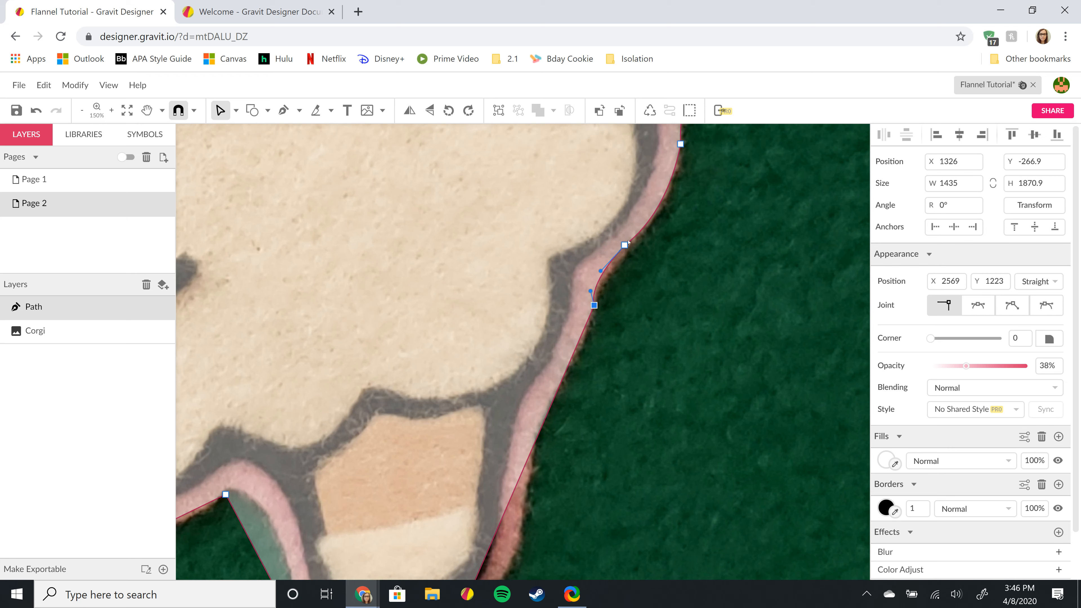
- Nudge the upper side-edge anchor down and reshape the nearby curves to follow the felt edge
left_click(625, 245)
key("Down")
left_click_drag(607, 274, 606, 271)
left_click(589, 313)
left_click(595, 305)
left_click_drag(591, 292, 599, 280)
- Add an anchor on the side segment, place it on the felt edge, and bend the segment outward
left_click(566, 373)
left_click_drag(566, 374, 557, 384)
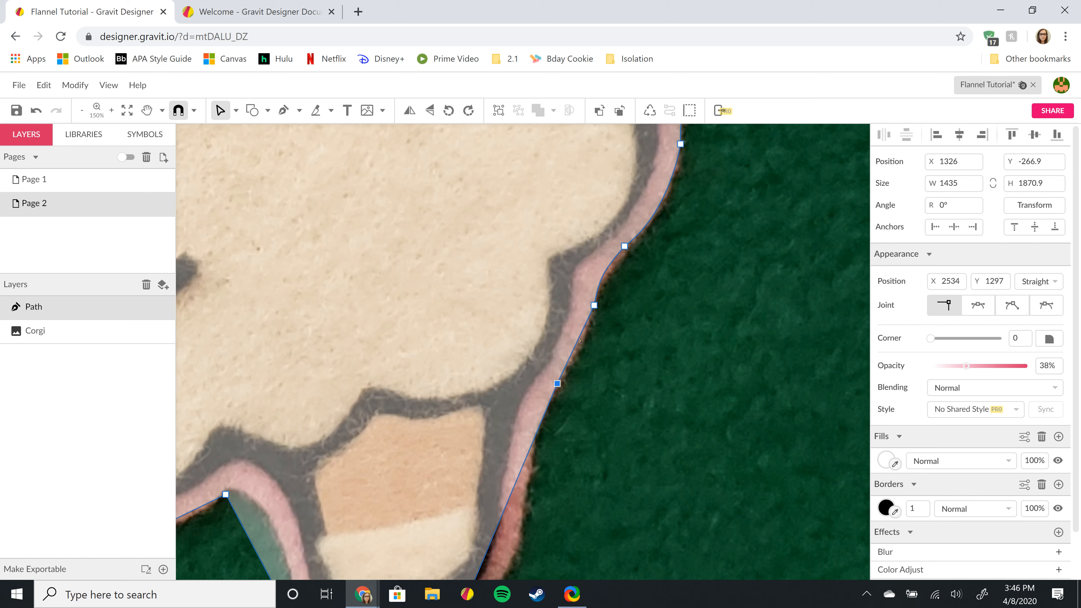
left_click_drag(578, 342, 580, 345)
scroll(618, 302, "down", 2)
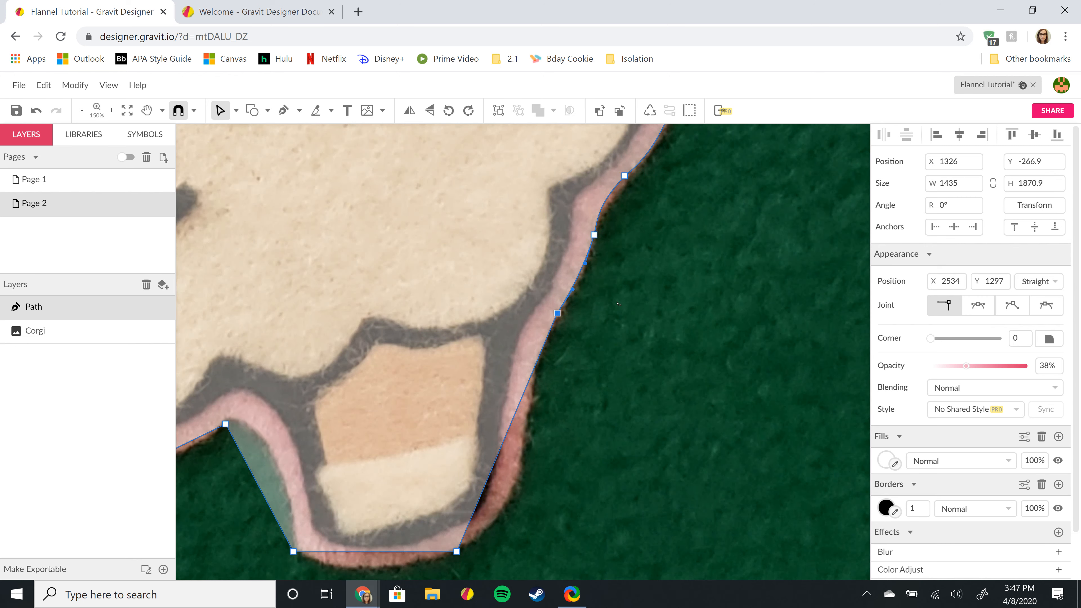
left_click(593, 235)
key("Left")
- Move the anchor near the paw's top onto its outer edge and curve the segment along the paw's side
left_click(518, 408)
left_click_drag(519, 409, 528, 413)
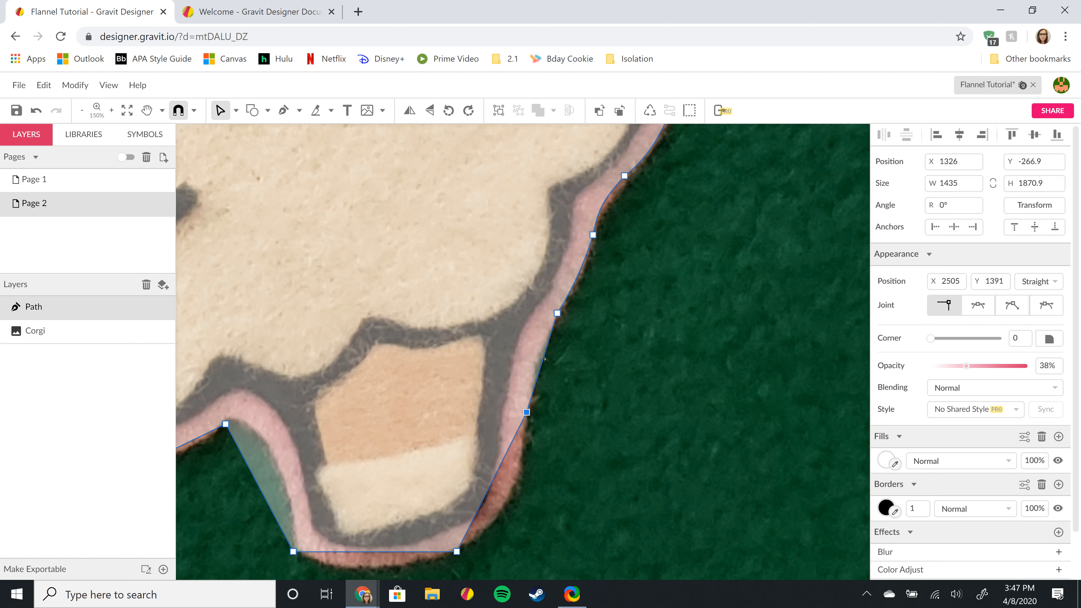
mouse_move(542, 359)
left_mouse_down()
mouse_move(534, 365)
mouse_move(559, 353)
left_mouse_up()
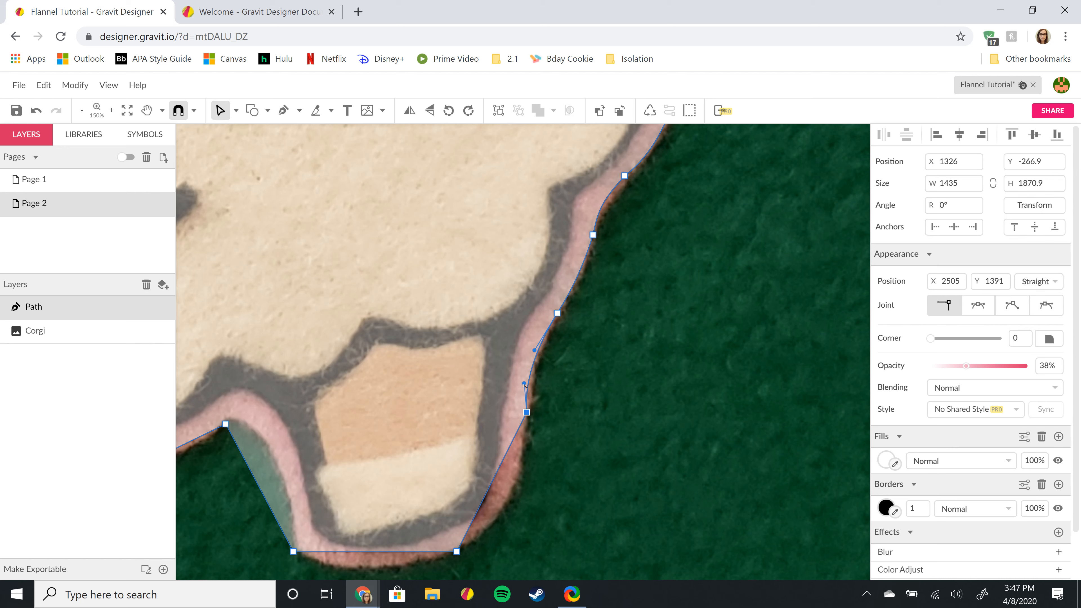
left_click_drag(523, 383, 530, 371)
- Move the paw's bottom anchors onto its edge and curve the segments along the paw's base
scroll(574, 365, "down", 3)
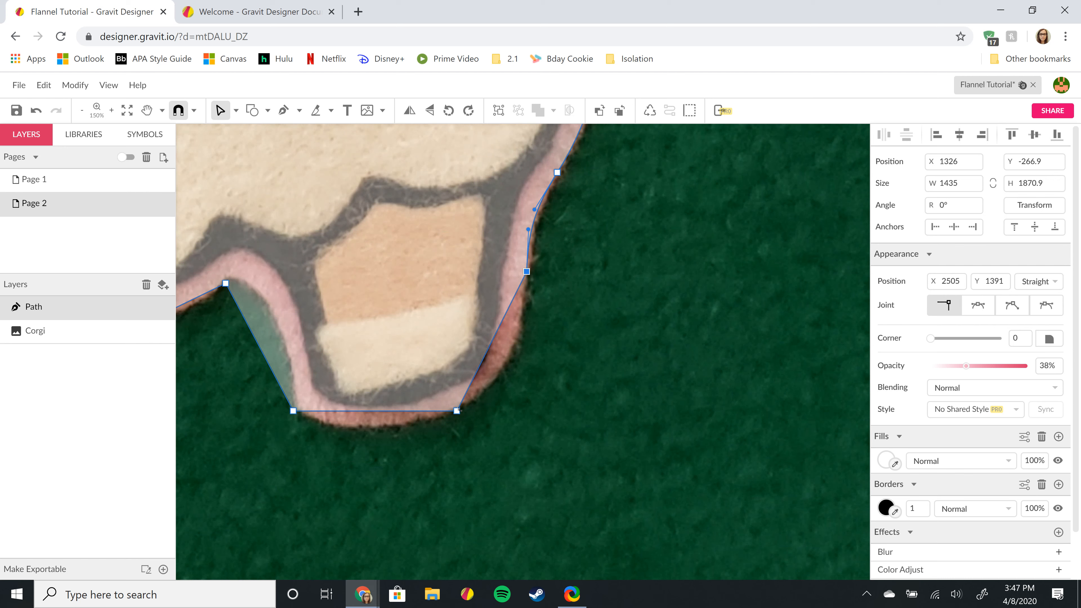
left_click_drag(457, 411, 466, 400)
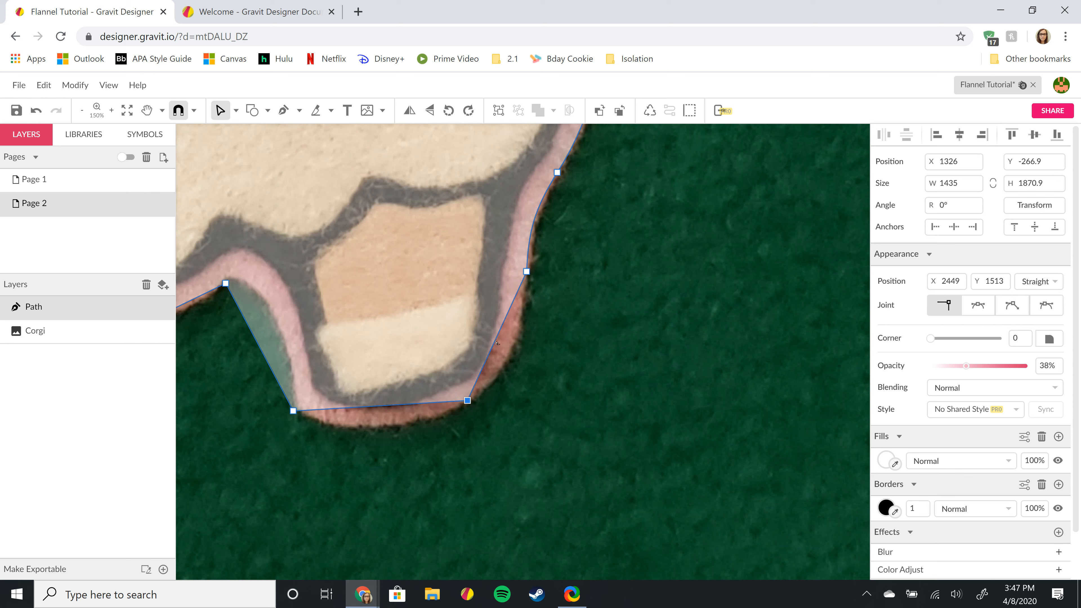
left_click_drag(496, 342, 518, 343)
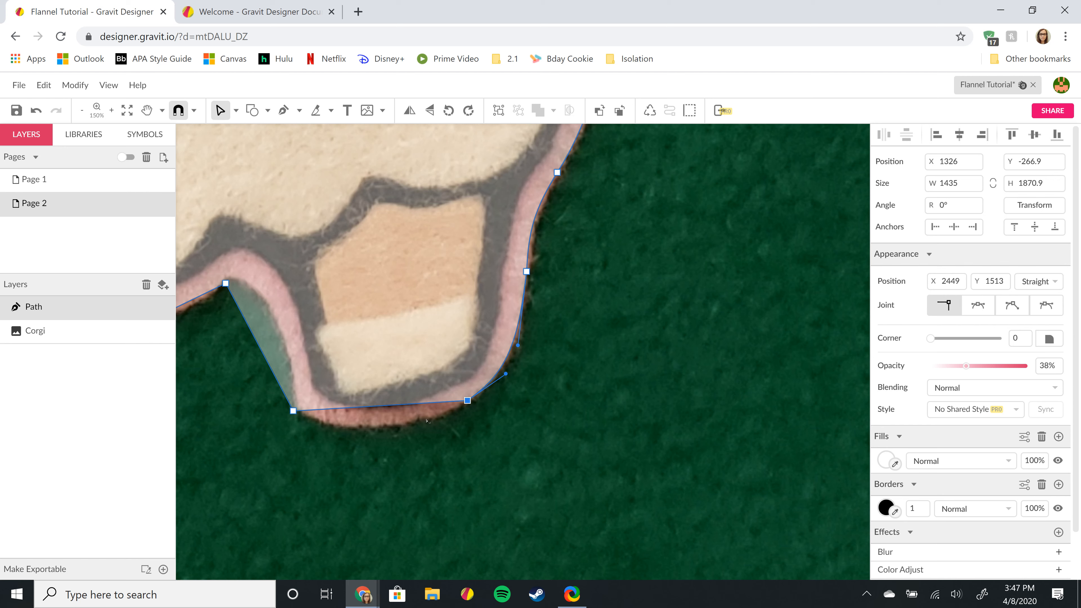
left_click_drag(294, 411, 296, 391)
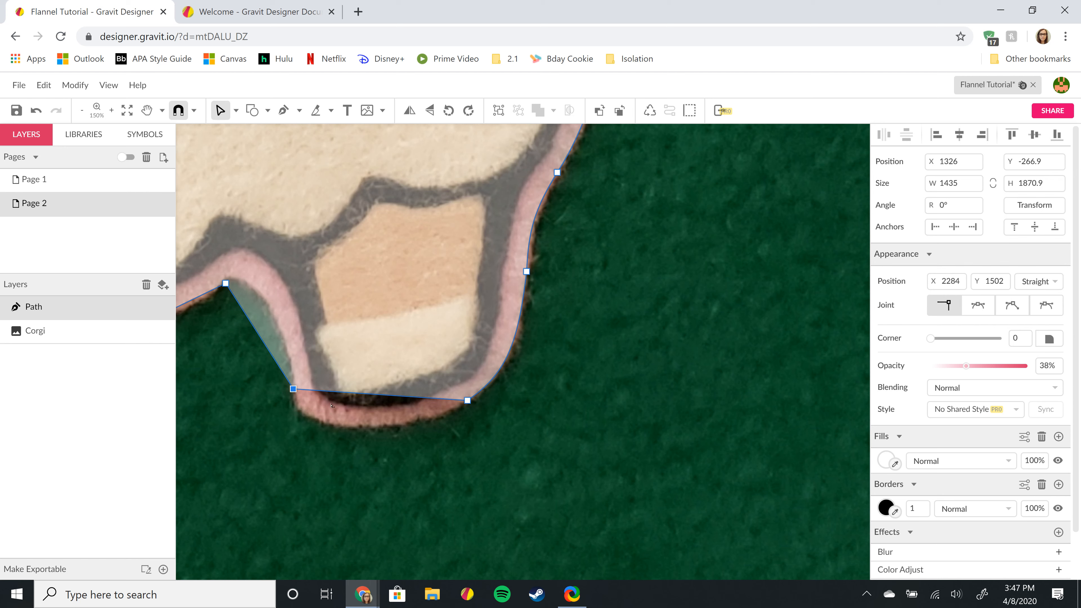
left_click_drag(331, 405, 322, 421)
left_click_drag(318, 421, 387, 438)
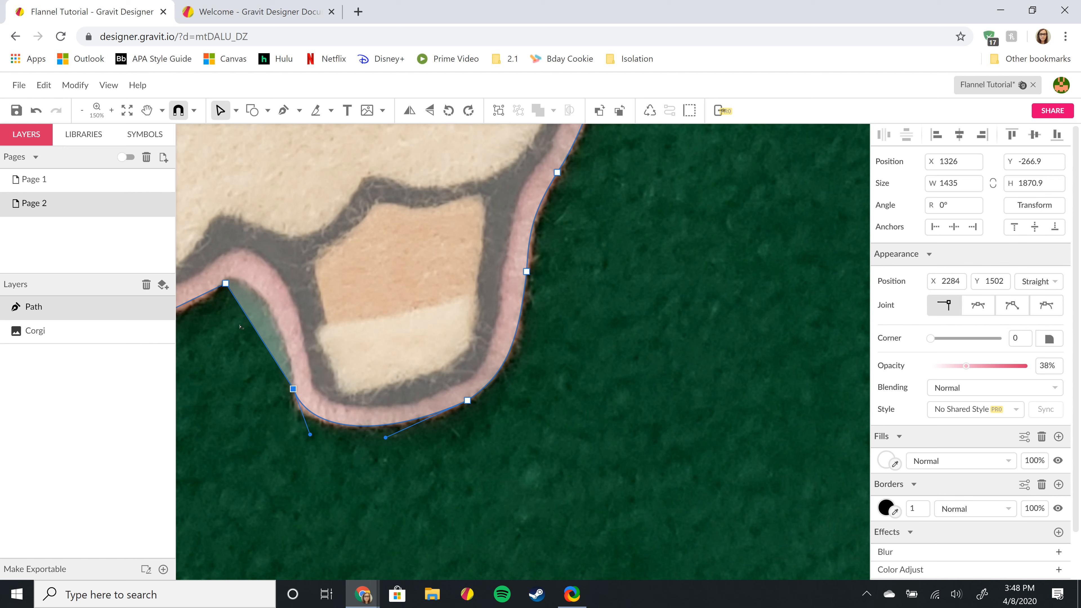
- Nudge the paw's inner-corner anchor up and left and curve the inner segment outward
left_click(227, 284)
key("Up")
key("Up")
key("Up")
key("Left")
key("Left")
left_click(246, 317)
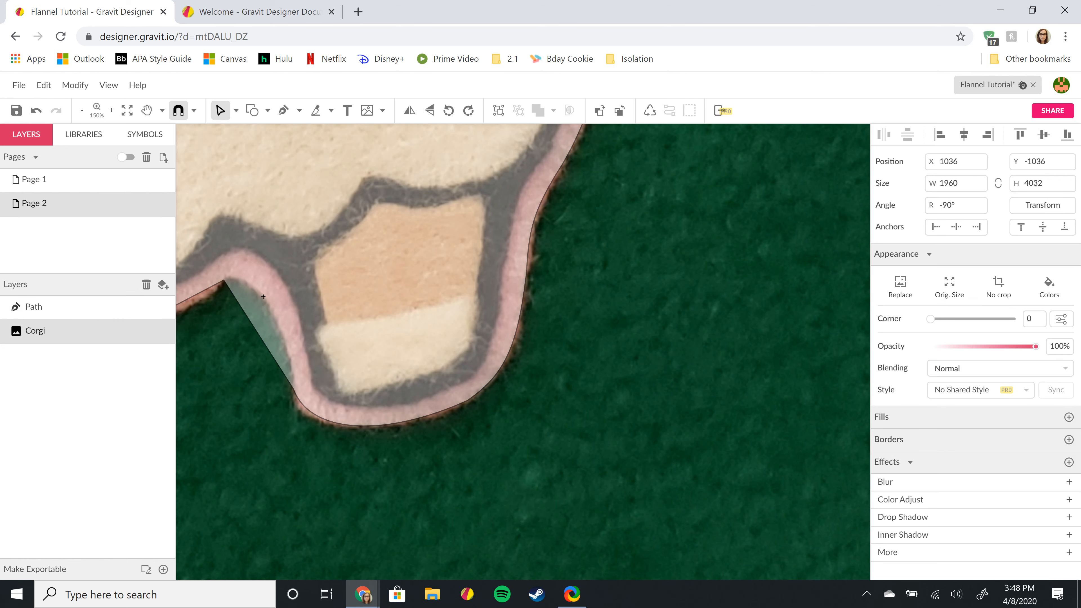
left_click(251, 324)
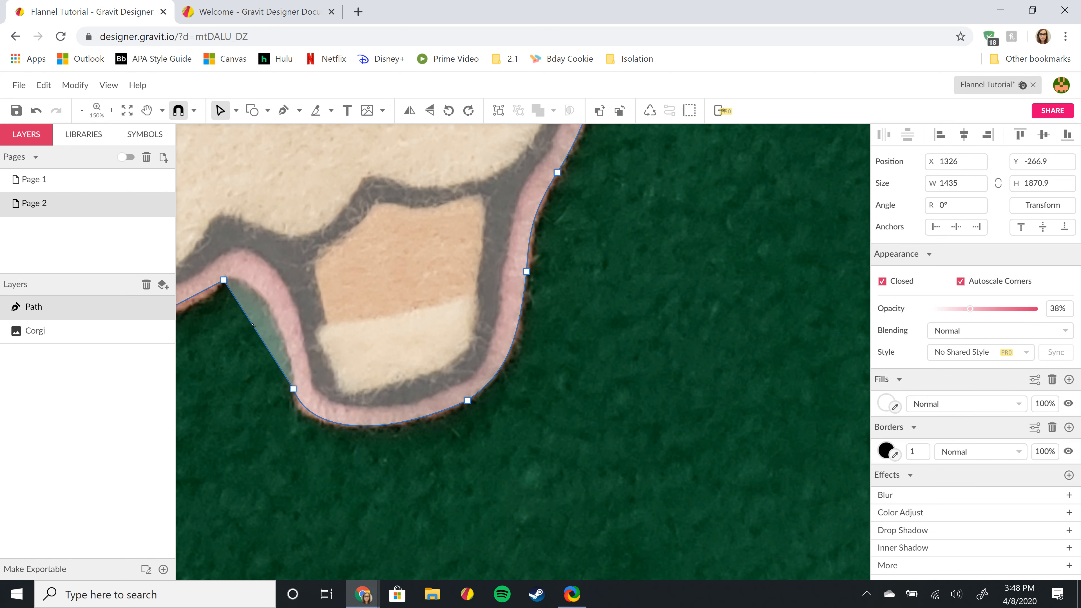
left_click_drag(252, 325, 258, 294)
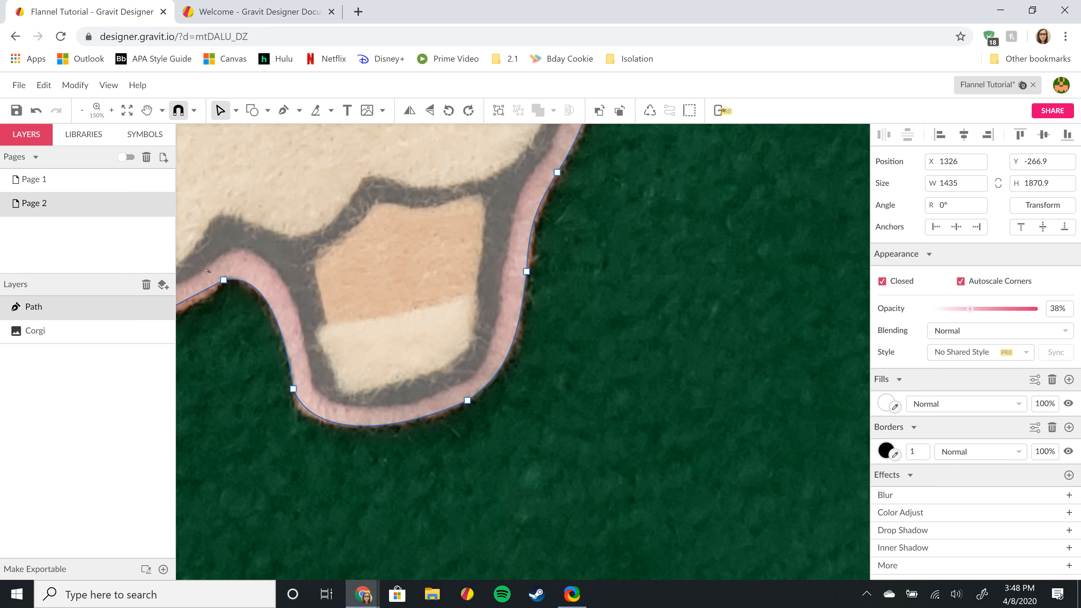
- Refine the curves along the paw's inner side and bottom-left corner
left_click(294, 390)
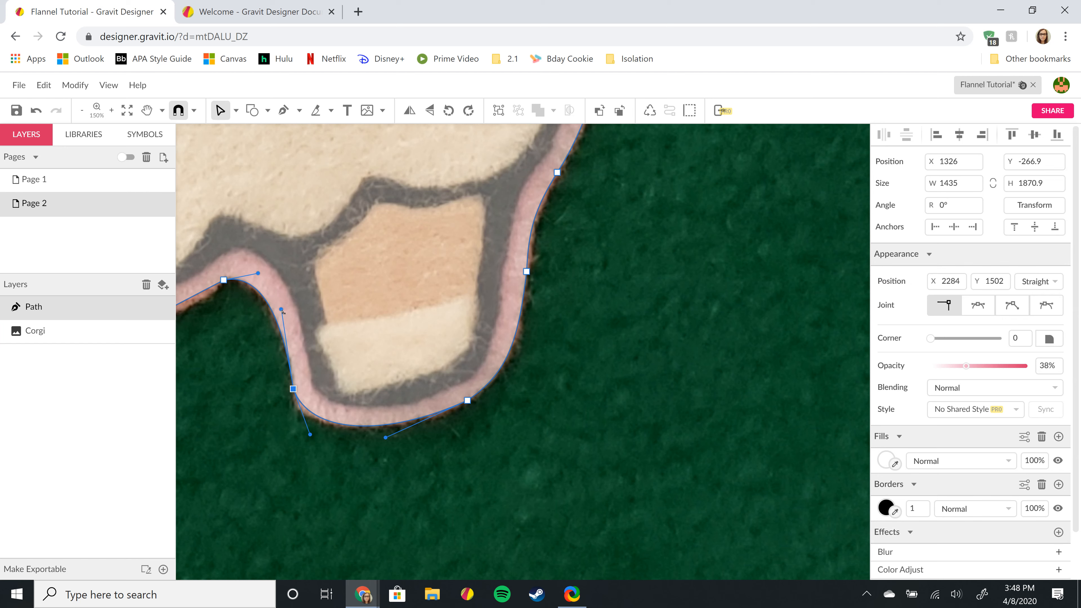
left_click_drag(282, 310, 291, 323)
left_click_drag(259, 277, 265, 274)
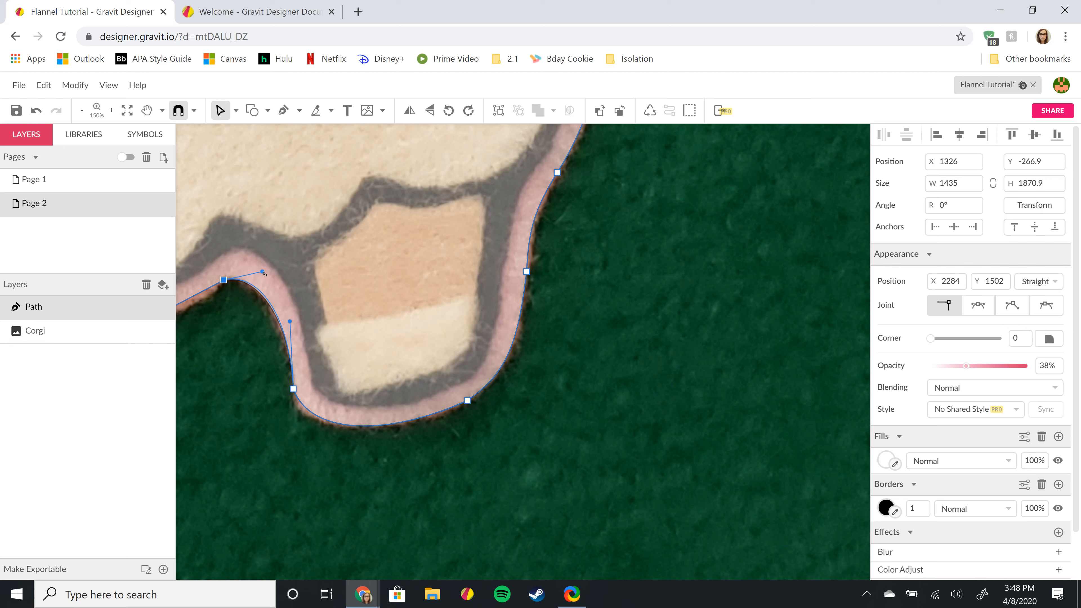
left_click(293, 388)
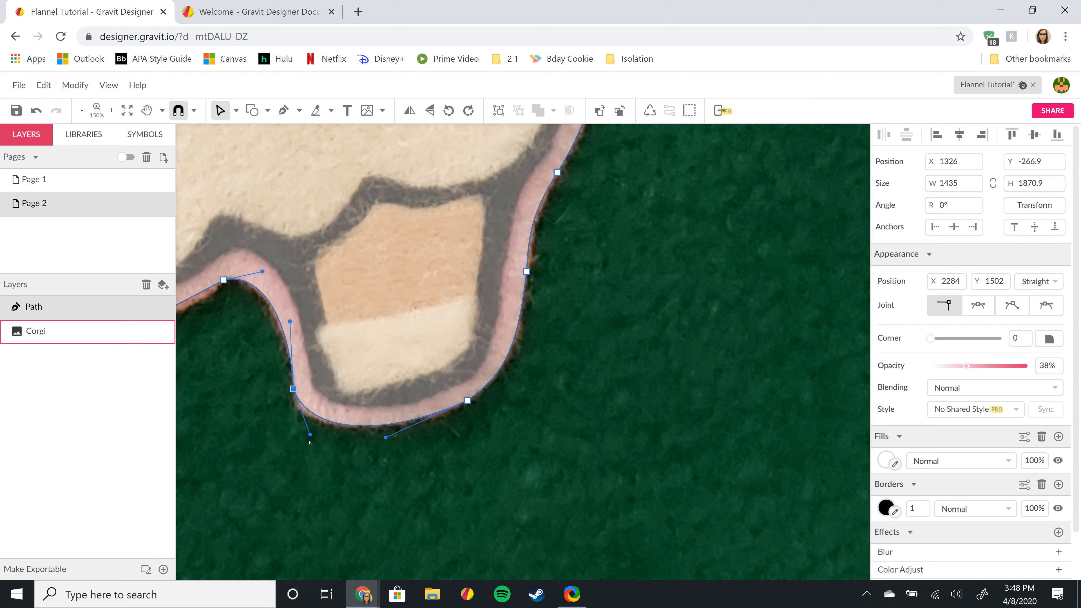
left_click_drag(310, 436, 304, 437)
key("space")
left_click_drag(191, 234, 594, 208)
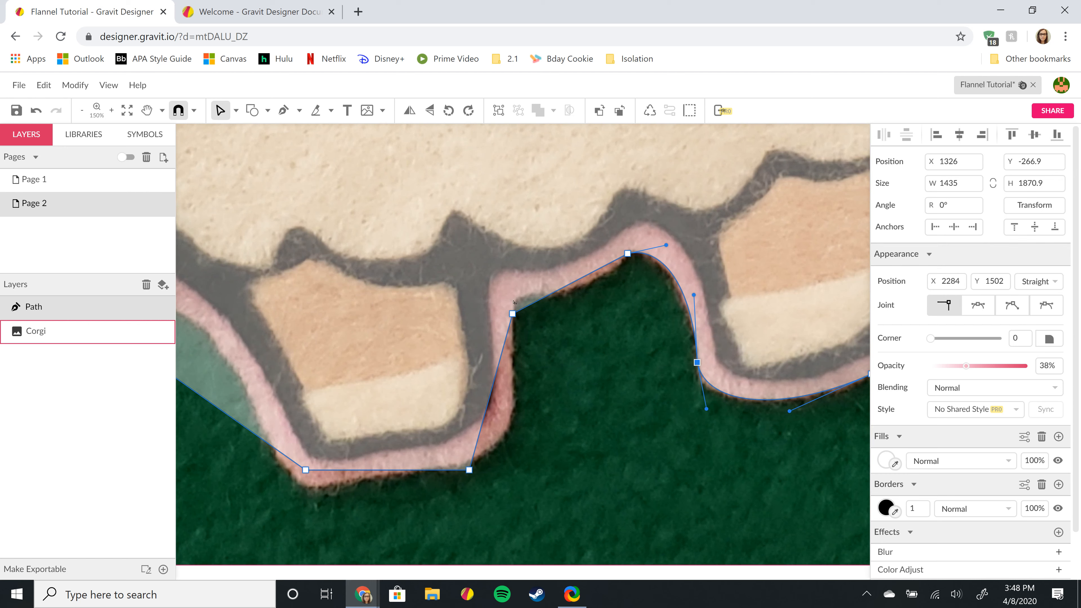
- Add an anchor in the notch between the paws, nudge it up, and curve the adjacent segments along the felt edge
left_click(547, 295)
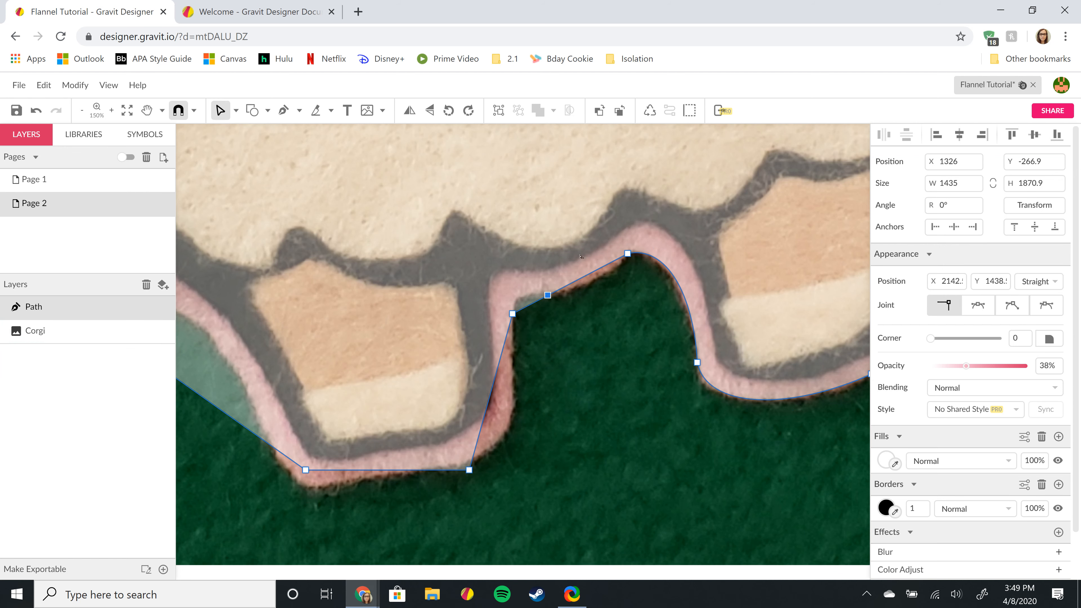
key("Up")
key("Up")
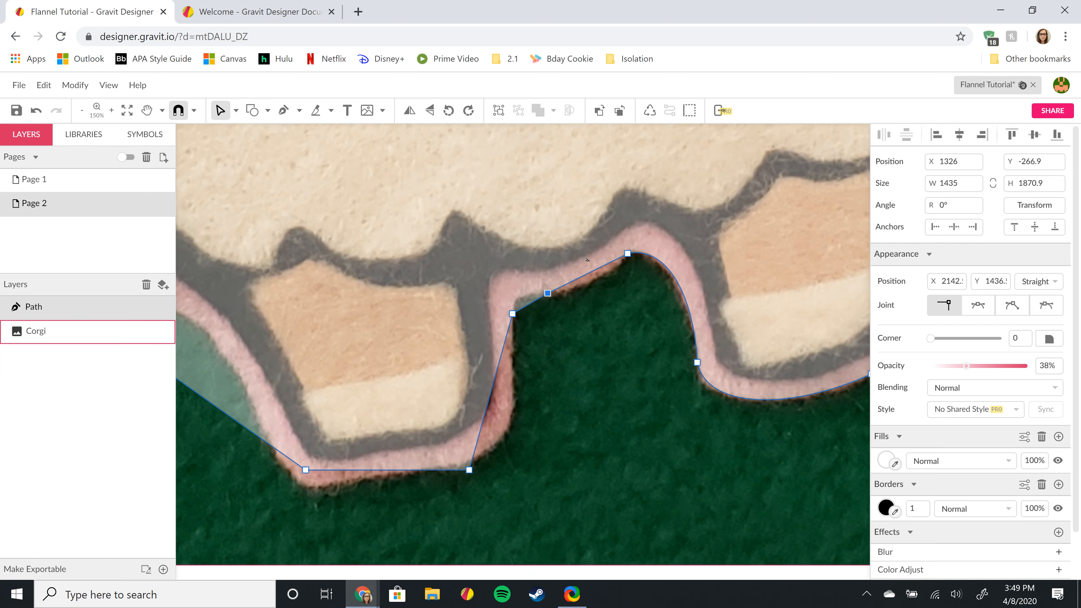
key("Up")
key("Up")
key("Up")
left_click_drag(594, 277, 593, 279)
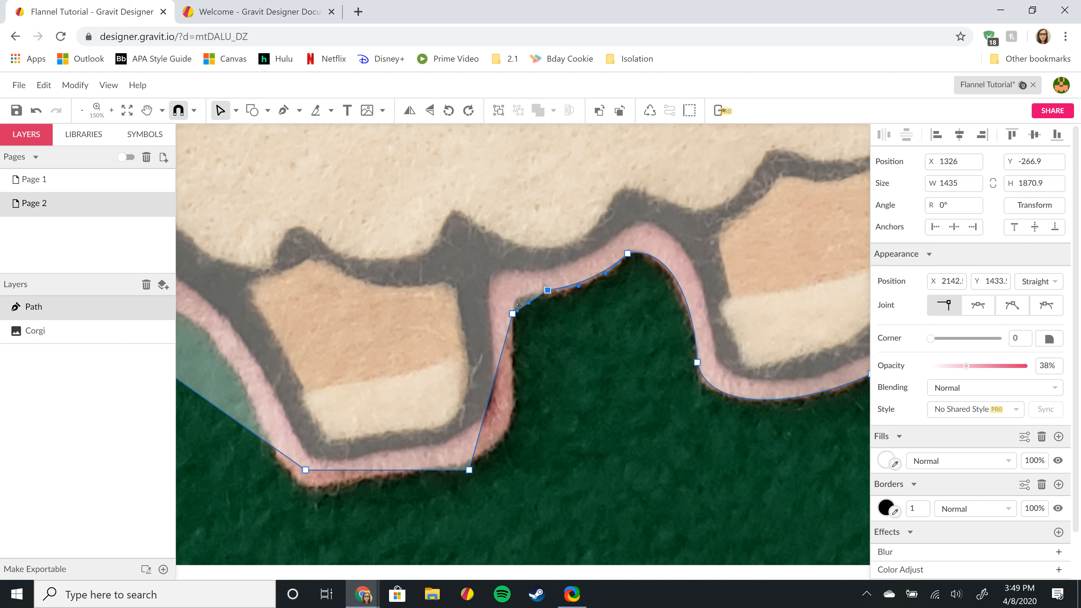
left_click_drag(517, 305, 516, 300)
left_click_drag(523, 291, 520, 295)
- Move the next paw's bottom anchors onto its edge and curve its side and bottom segments along the outline
scroll(543, 337, "down", 2)
scroll(543, 337, "up", 1)
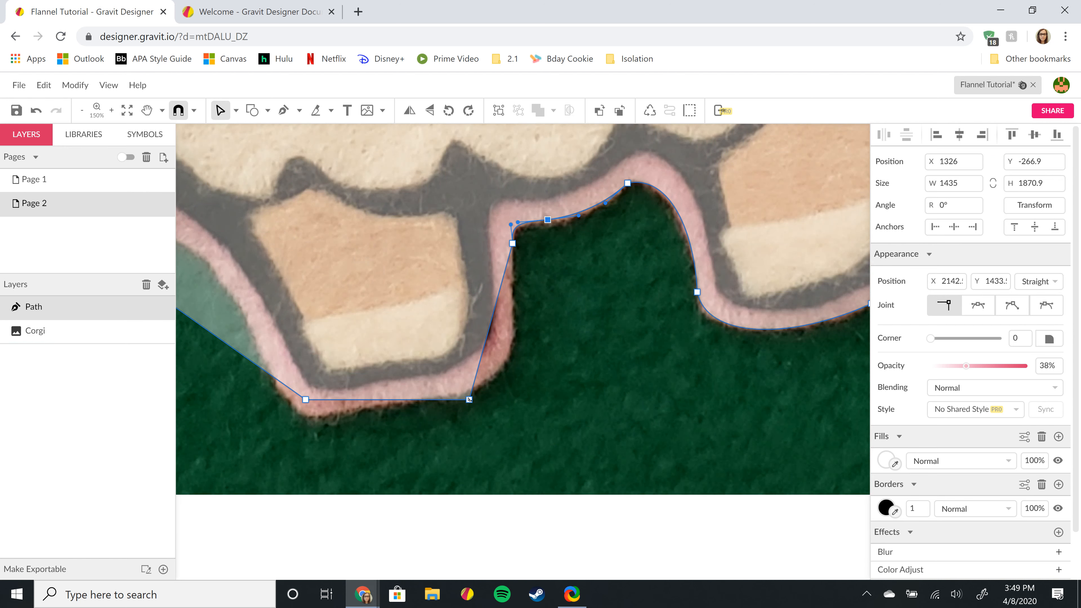
left_click_drag(469, 399, 462, 394)
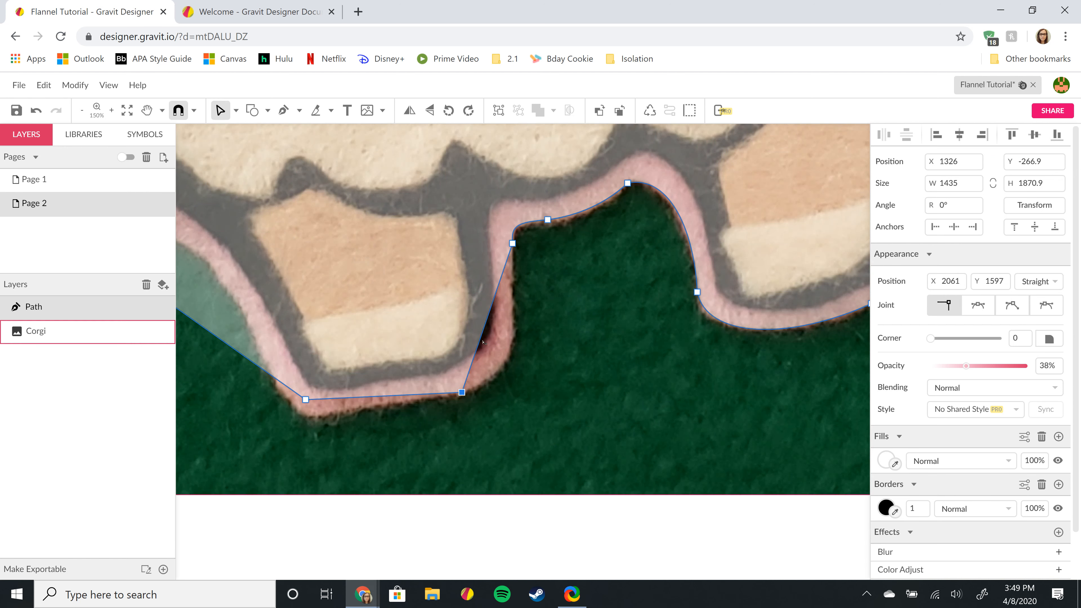
left_click_drag(479, 342, 506, 364)
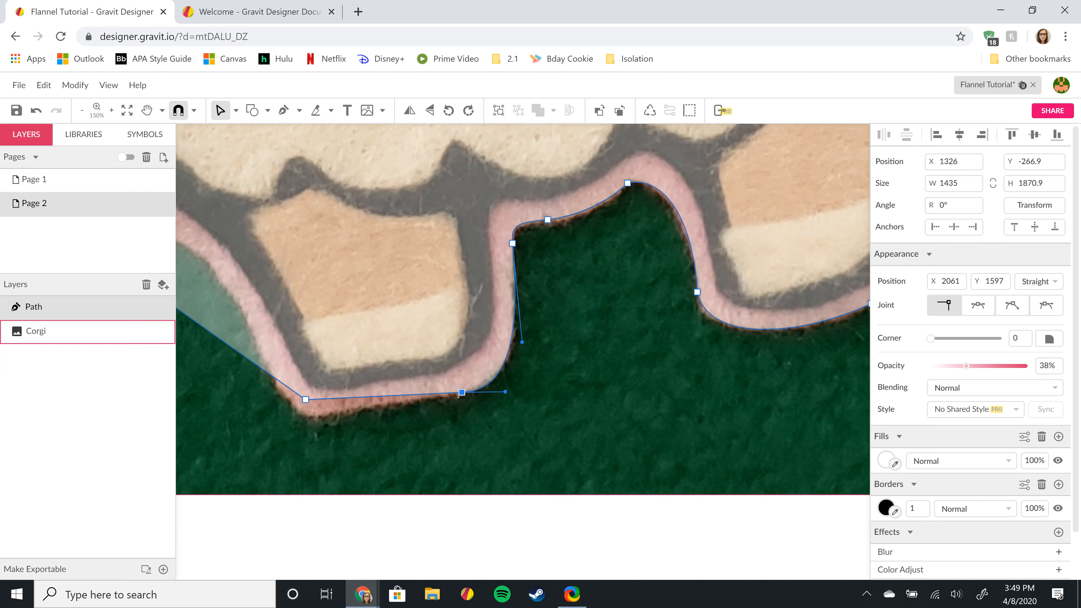
key("Up")
key("Up")
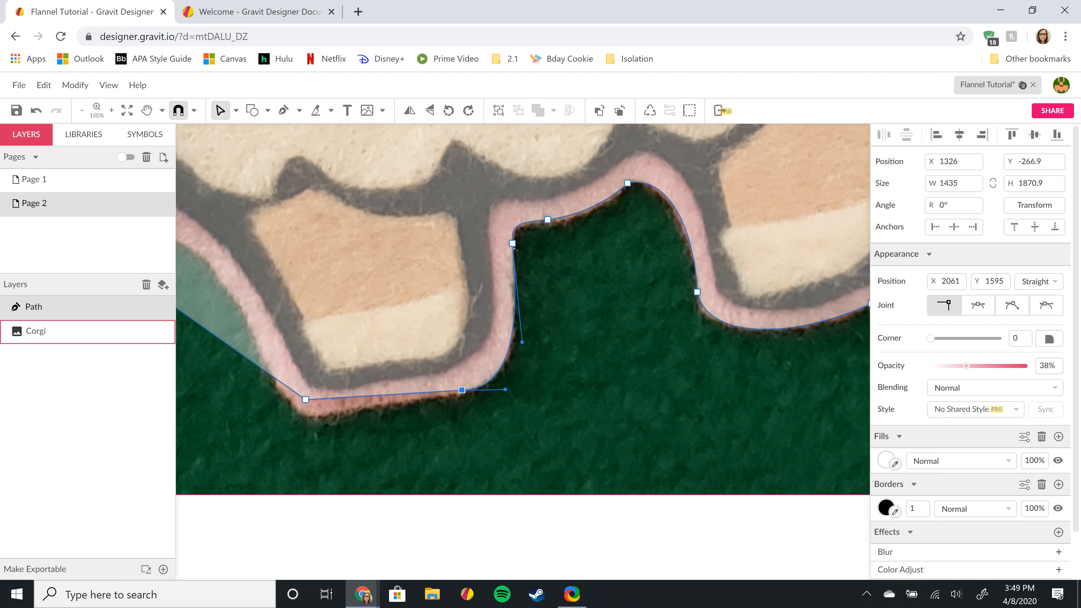
left_click_drag(521, 342, 516, 341)
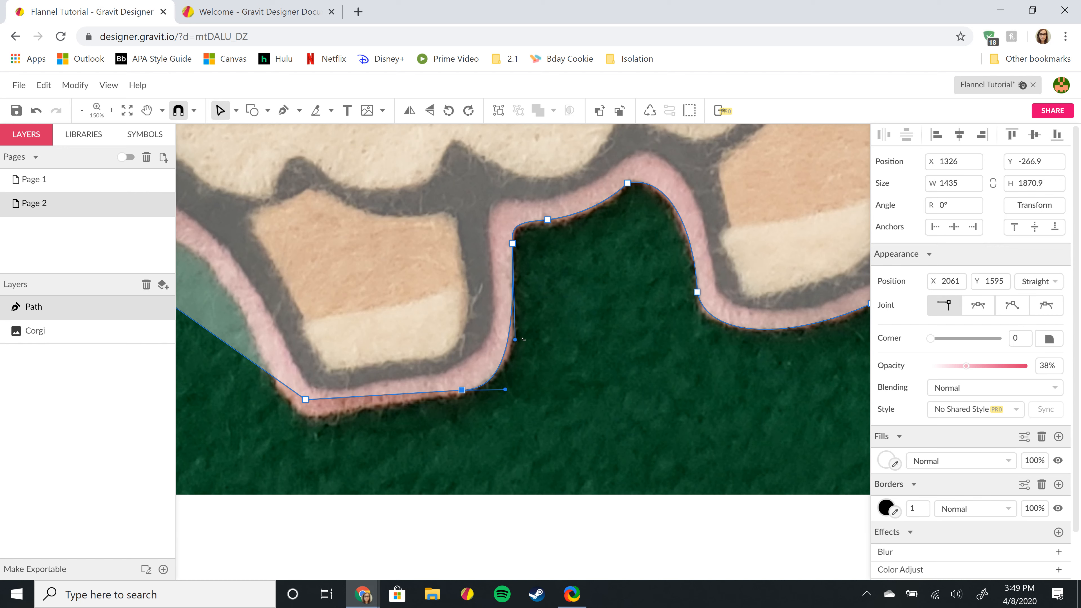
left_click_drag(515, 340, 520, 350)
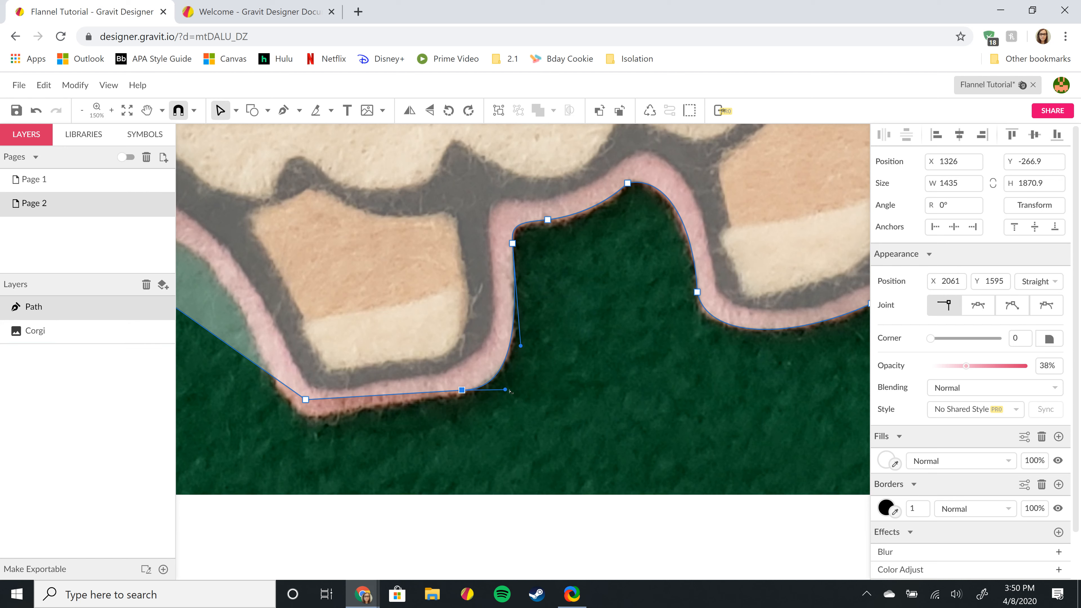
left_click_drag(507, 391, 510, 382)
mouse_move(305, 400)
left_mouse_down()
mouse_move(276, 386)
mouse_move(322, 419)
mouse_move(353, 412)
mouse_move(314, 417)
left_mouse_up()
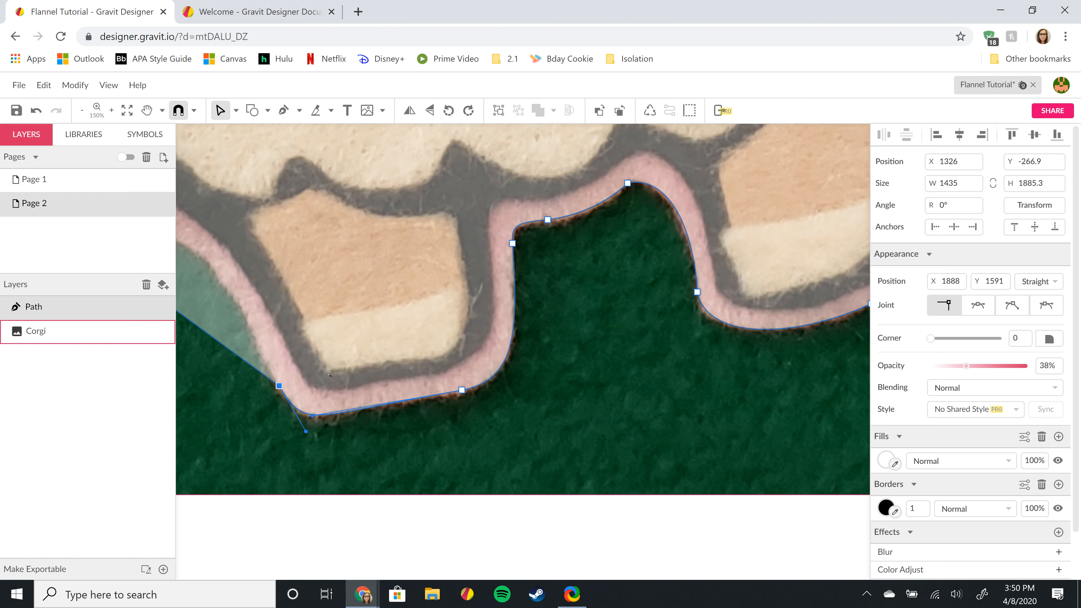
- Move an anchor onto the second paw's outline and bend the adjacent edge into a curve along the paw
scroll(429, 339, "down", 5)
scroll(510, 288, "down", 3)
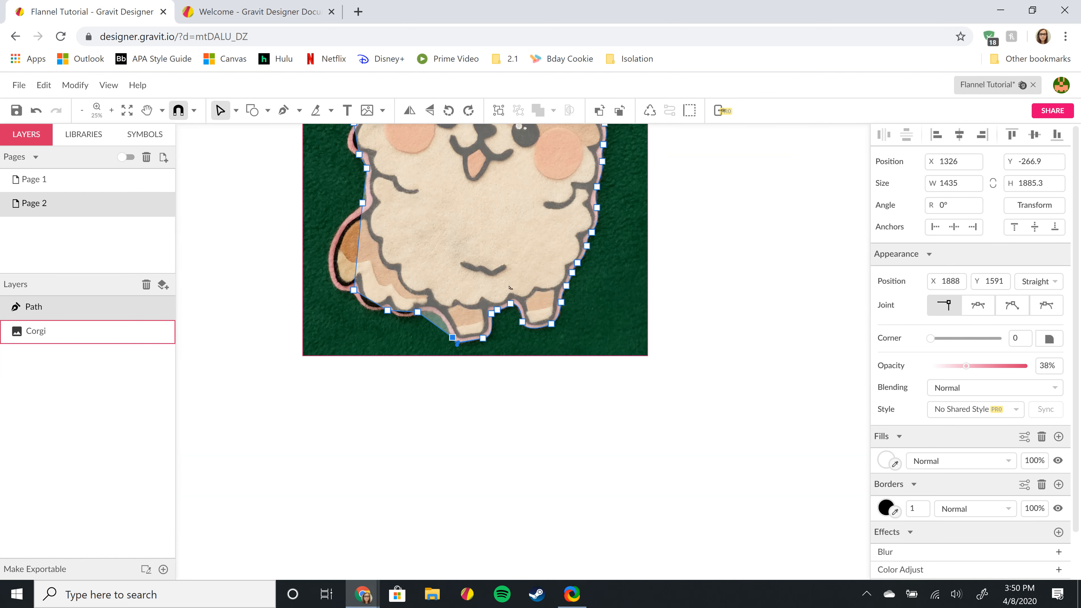
scroll(545, 326, "up", 3)
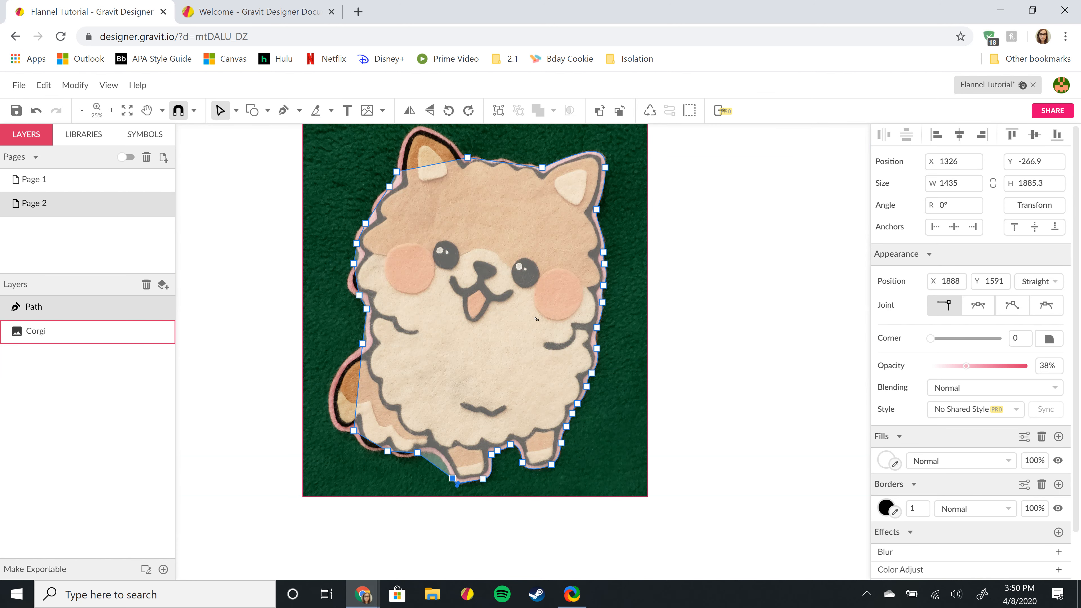
scroll(476, 365, "down", 2)
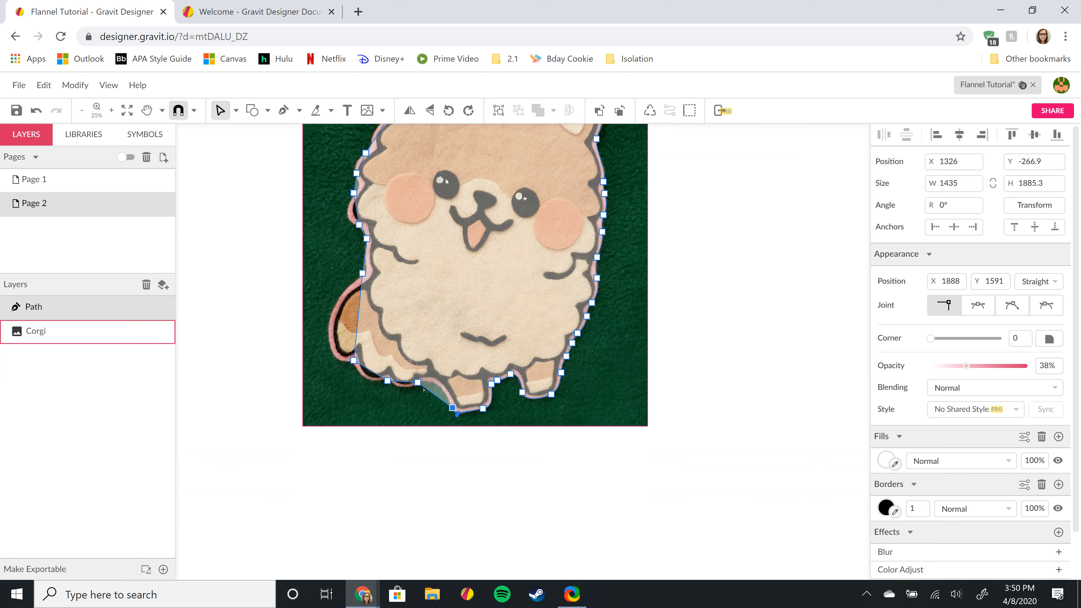
scroll(433, 392, "up", 5)
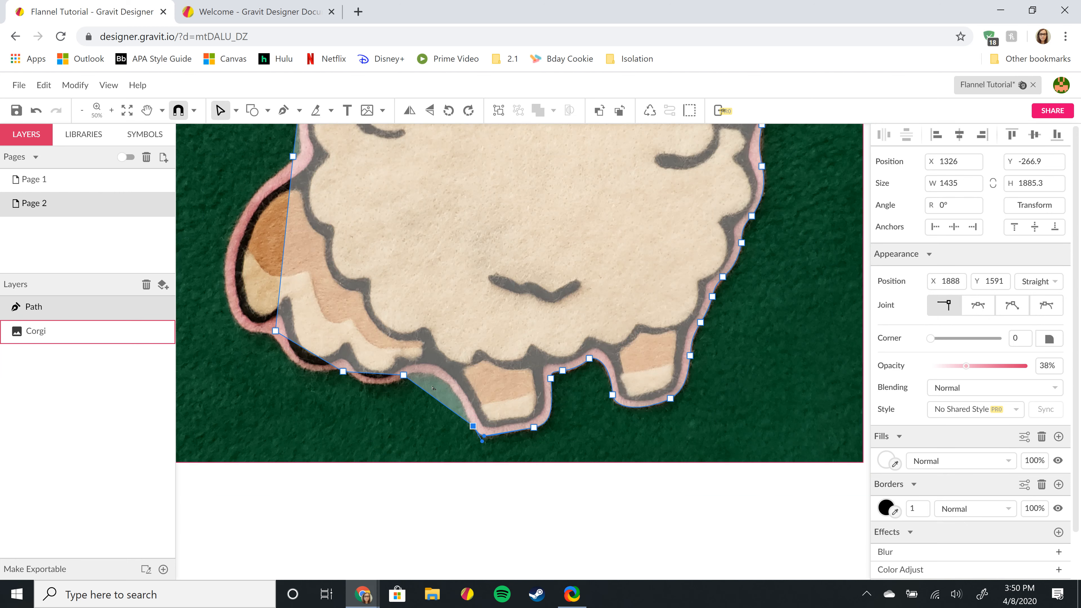
scroll(428, 390, "up", 1)
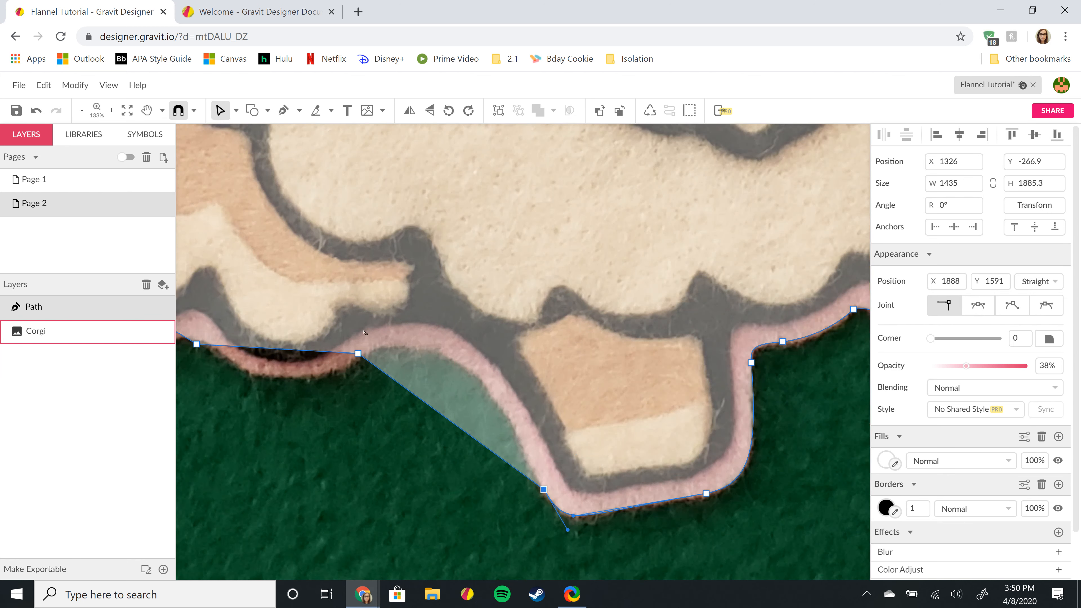
left_click_drag(358, 356, 364, 357)
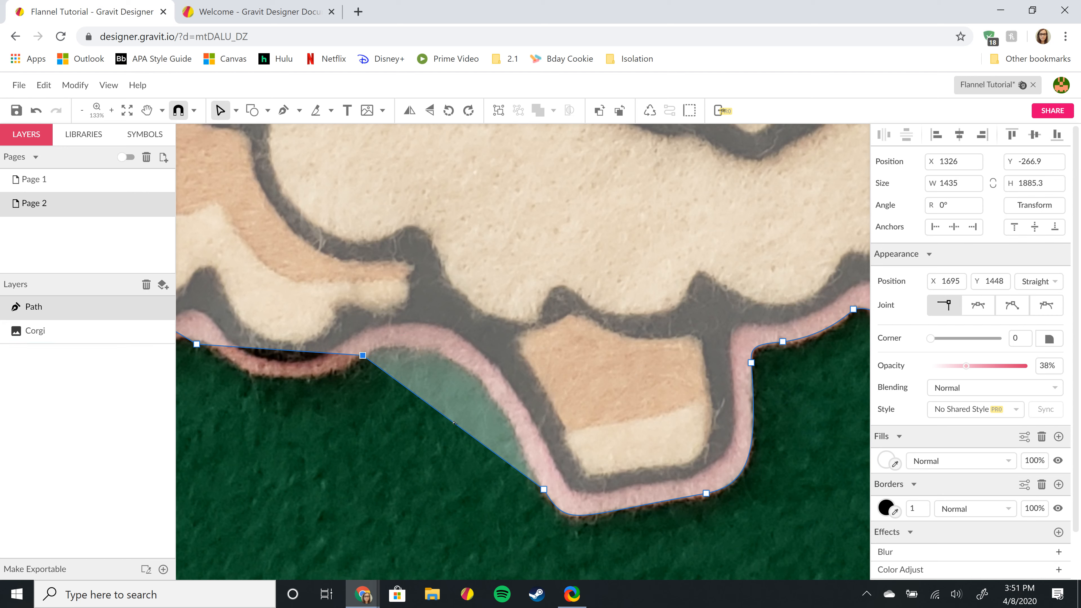
left_click_drag(459, 416, 465, 365)
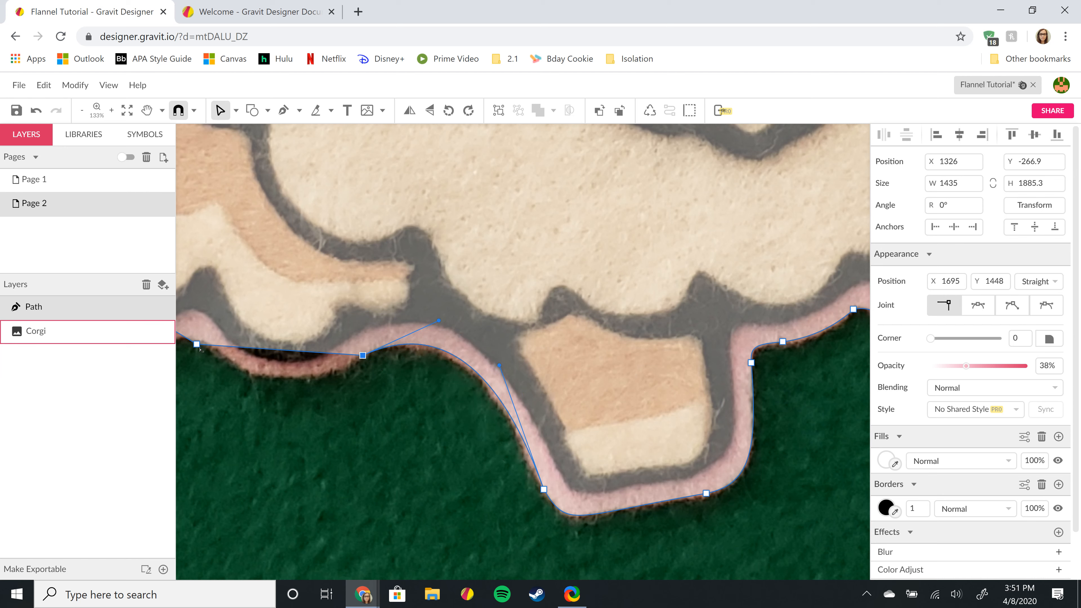
- Place the left end anchor on the outline, nudge the middle anchor up, and fit the curves around the paw
left_click_drag(198, 346, 222, 355)
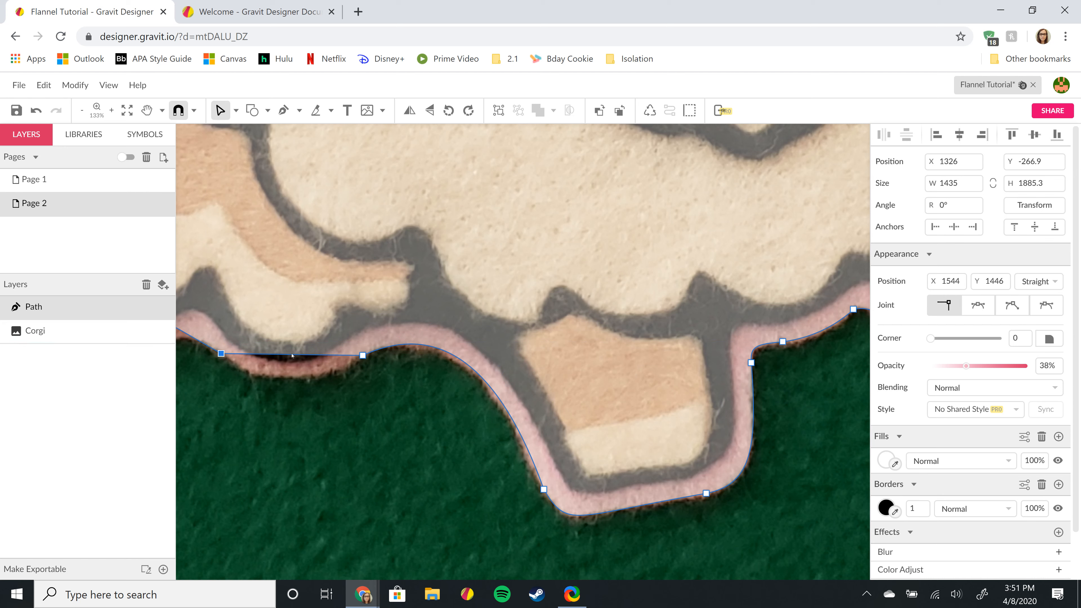
left_click_drag(295, 372, 286, 377)
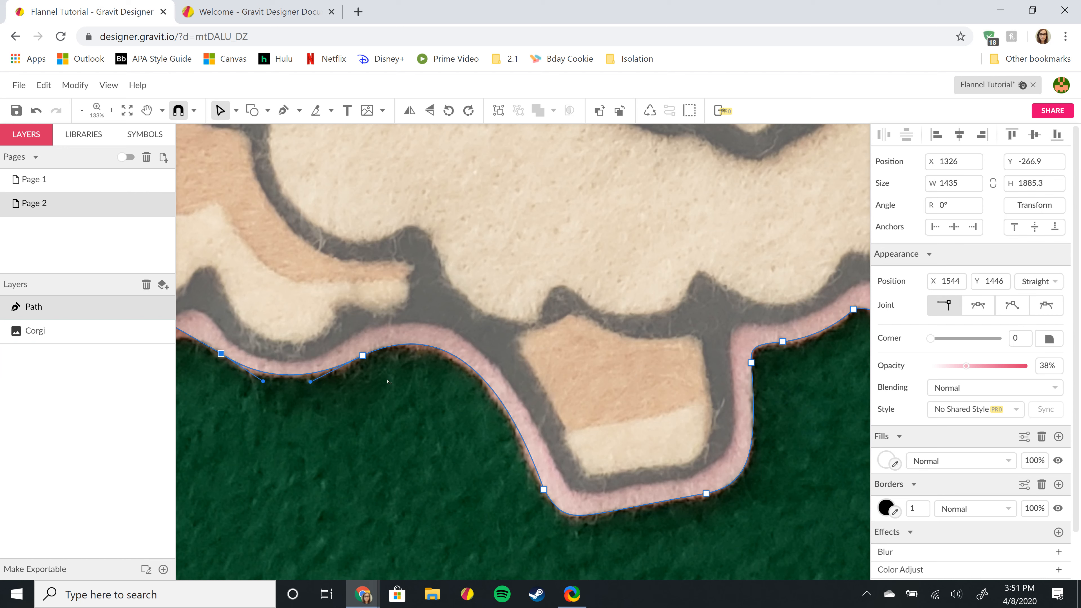
left_click(363, 355)
key("Up")
left_click_drag(439, 319, 415, 320)
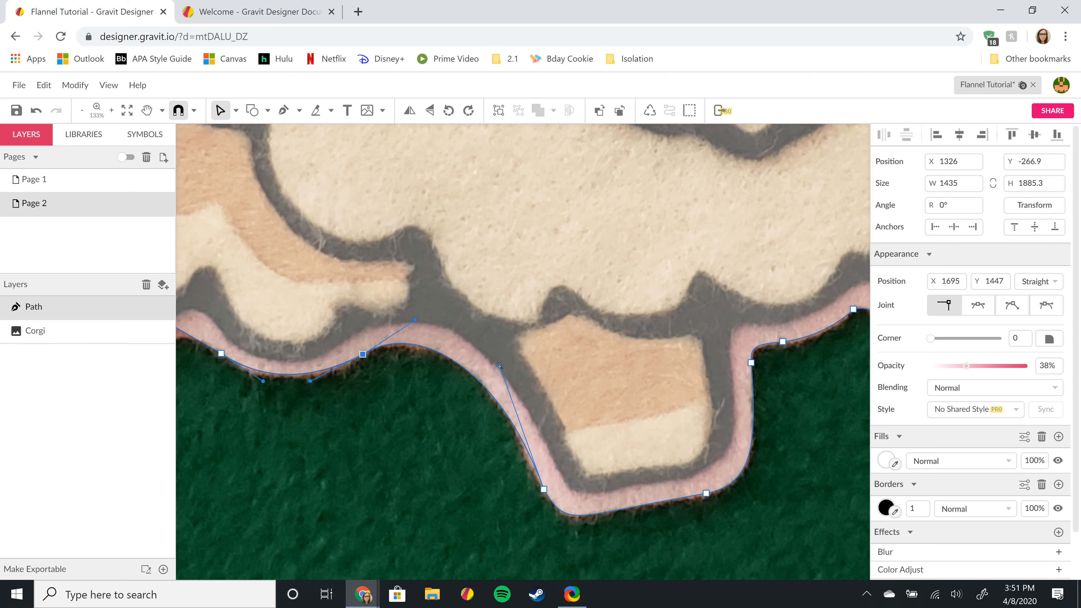
left_click_drag(499, 366, 504, 360)
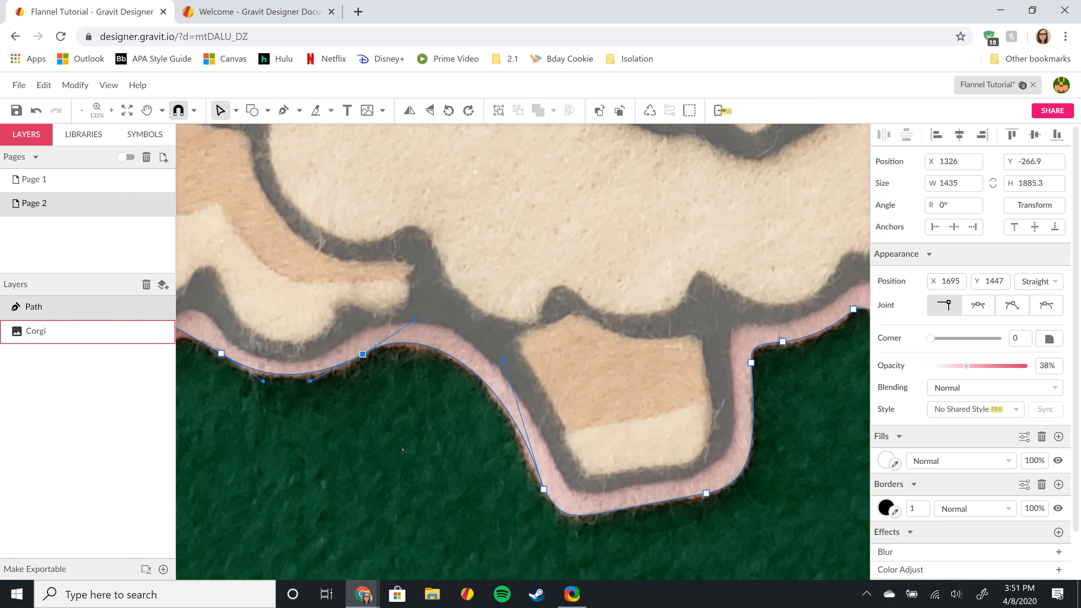
key("space")
left_click_drag(342, 441, 514, 455)
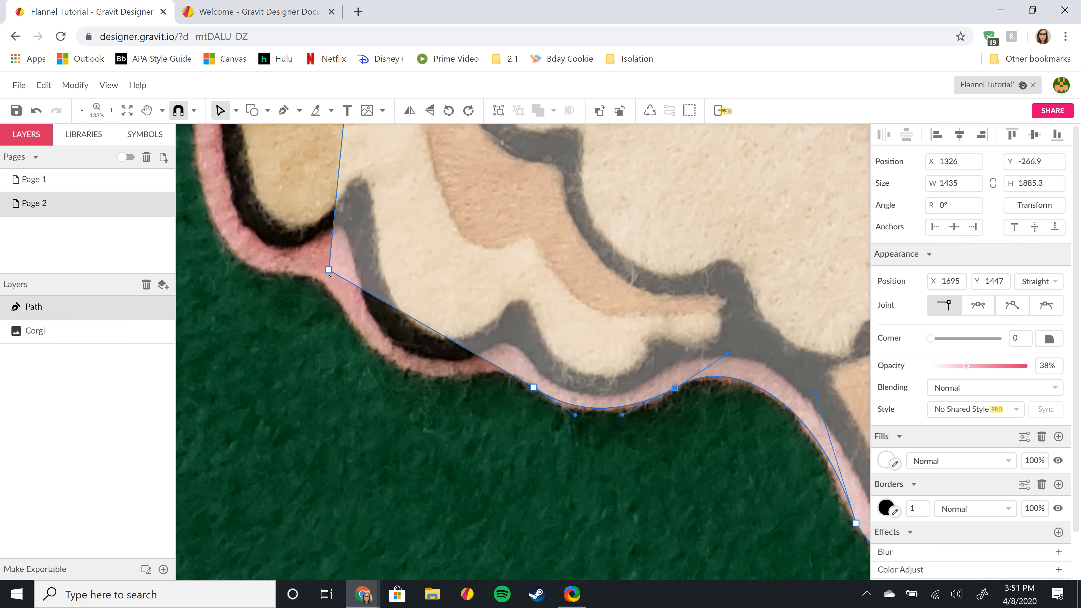
- Move the upper anchor onto the felt outline, add an anchor below it, and curve the segments along the body edge
left_click_drag(329, 270, 350, 323)
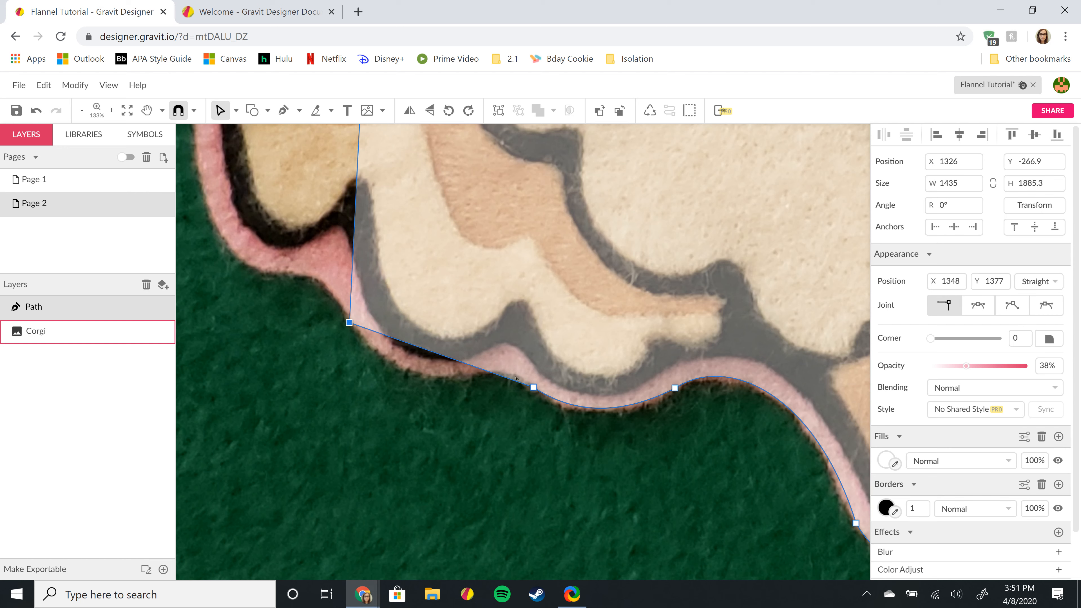
left_click(470, 366)
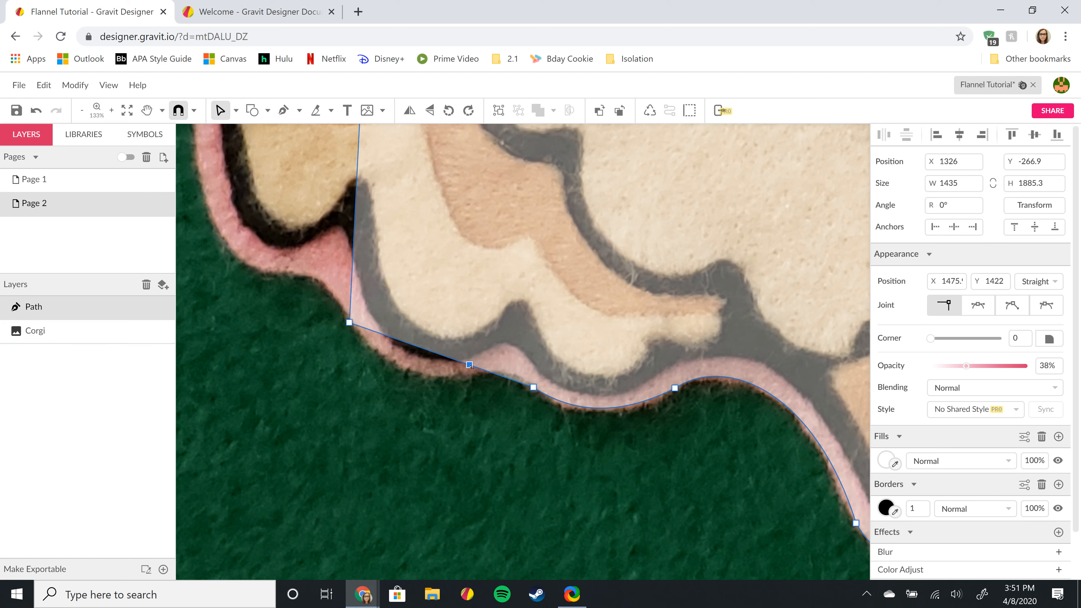
left_click_drag(470, 365, 470, 370)
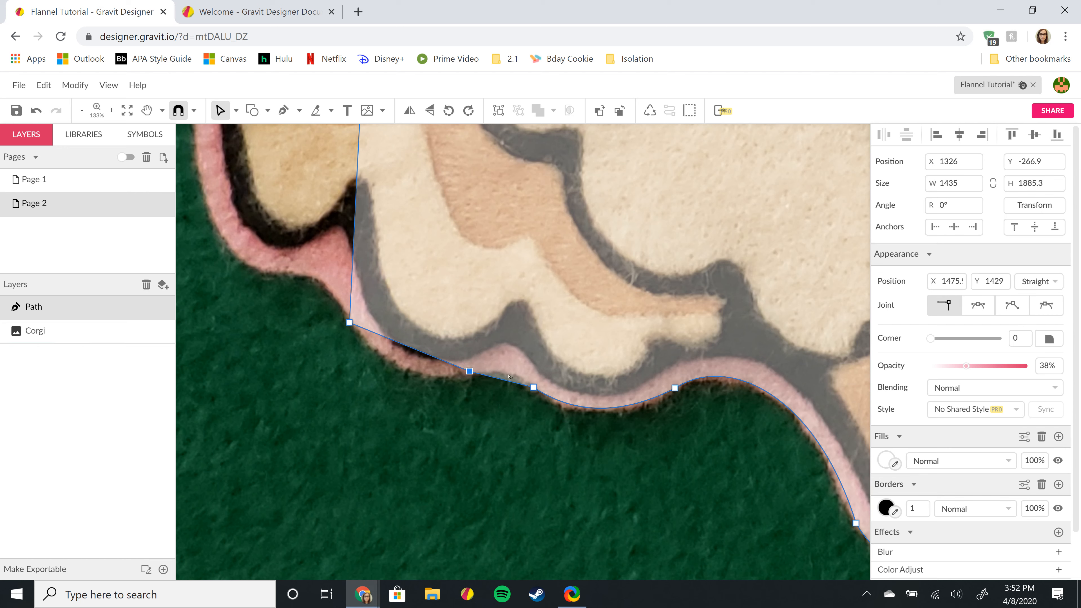
left_click_drag(509, 376, 510, 374)
left_click_drag(414, 357, 409, 369)
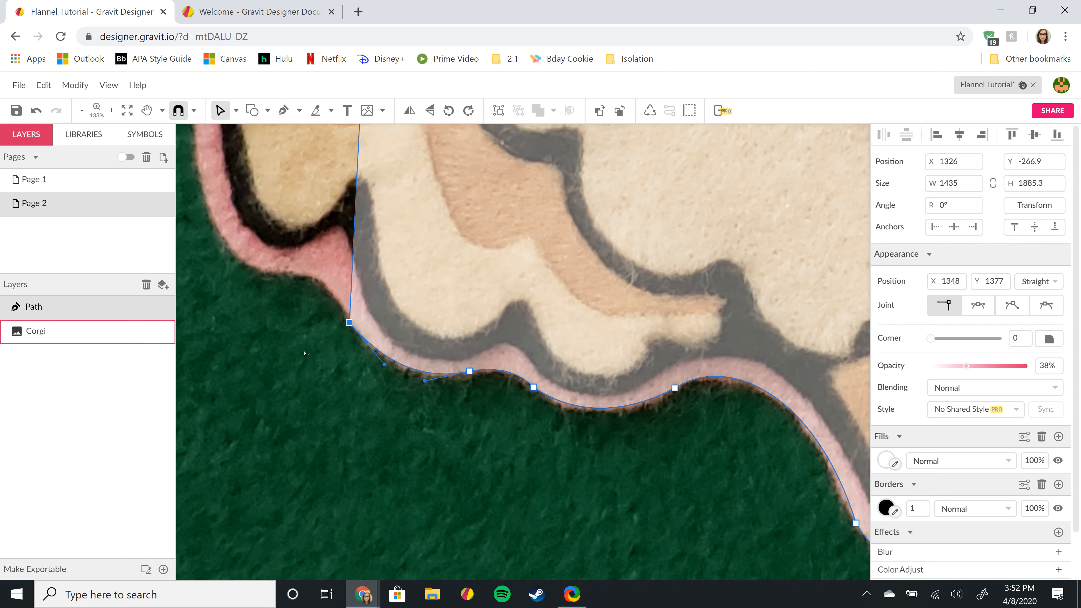
key("Right")
key("Right")
key("Up")
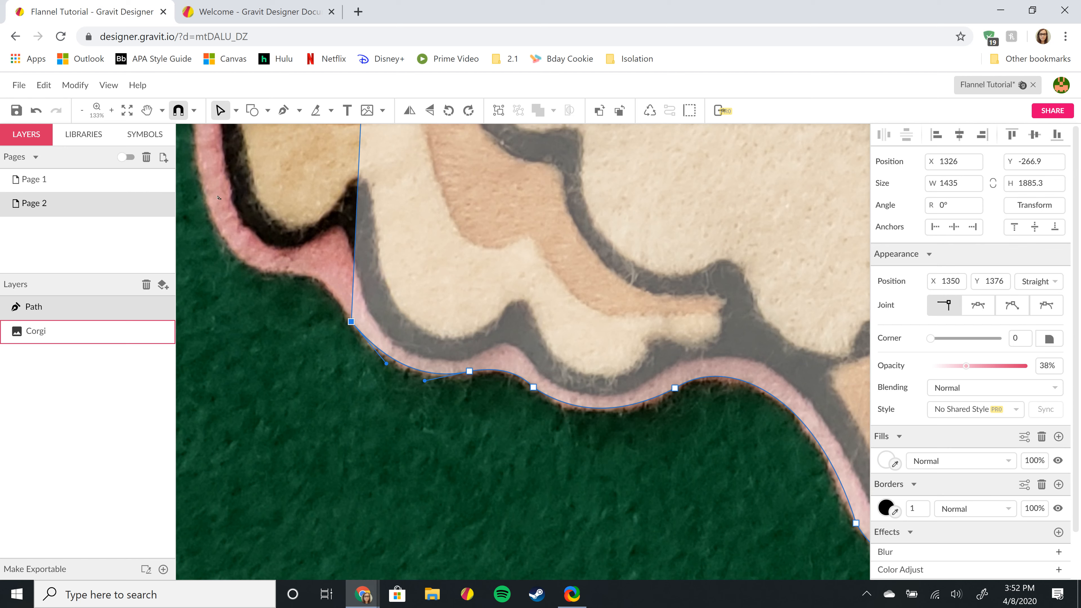
- Extend the path up-left with a new anchor and shape its curve along the outline, redoing one adjustment
left_click(287, 269)
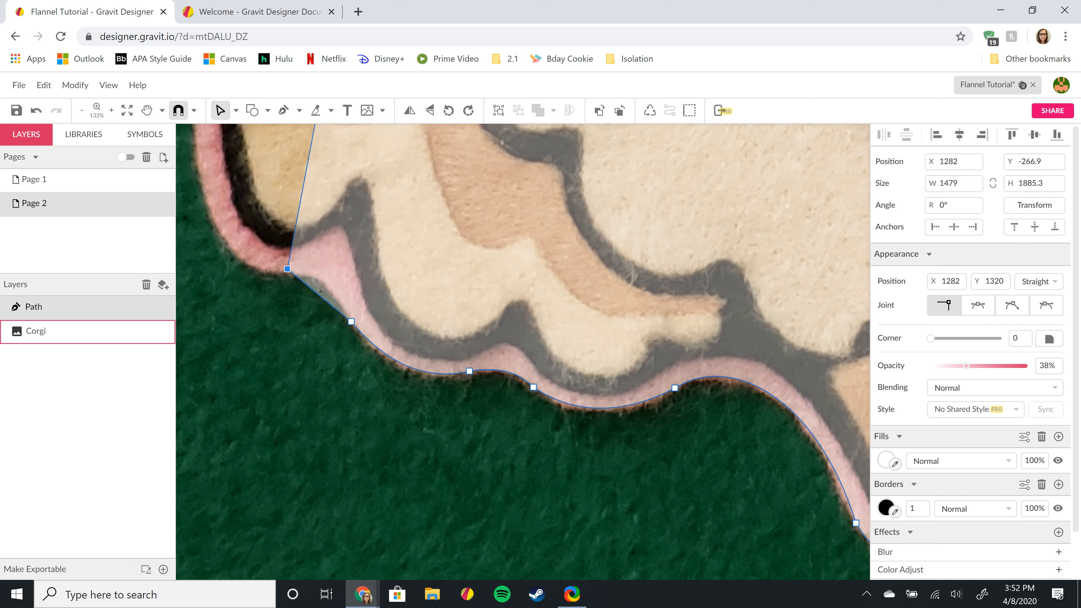
mouse_move(324, 290)
left_mouse_down()
mouse_move(344, 297)
mouse_move(334, 286)
left_mouse_up()
left_click(334, 286)
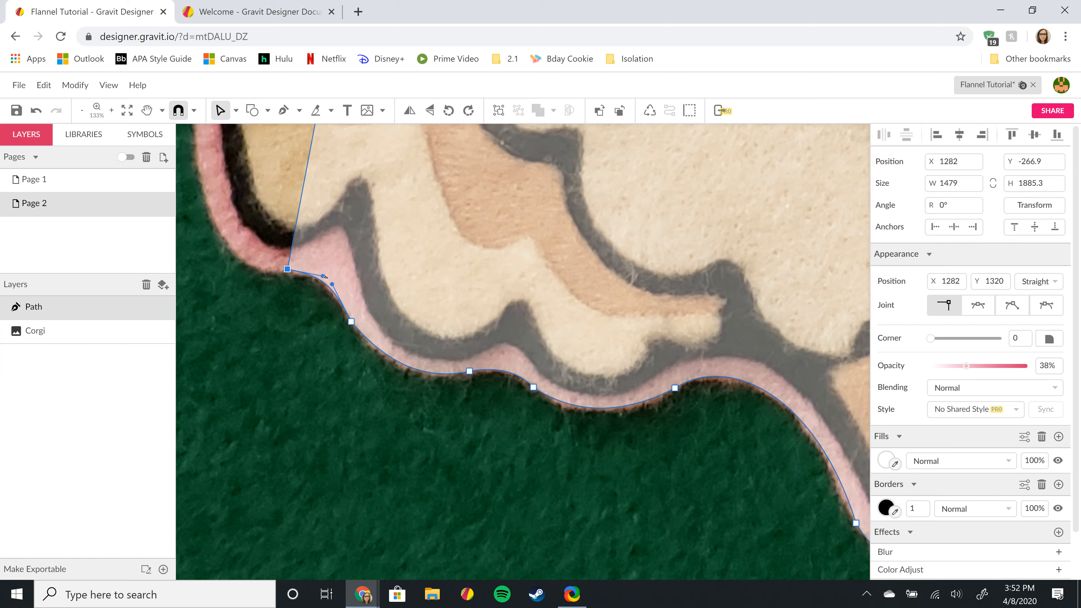
left_click_drag(322, 276, 288, 266)
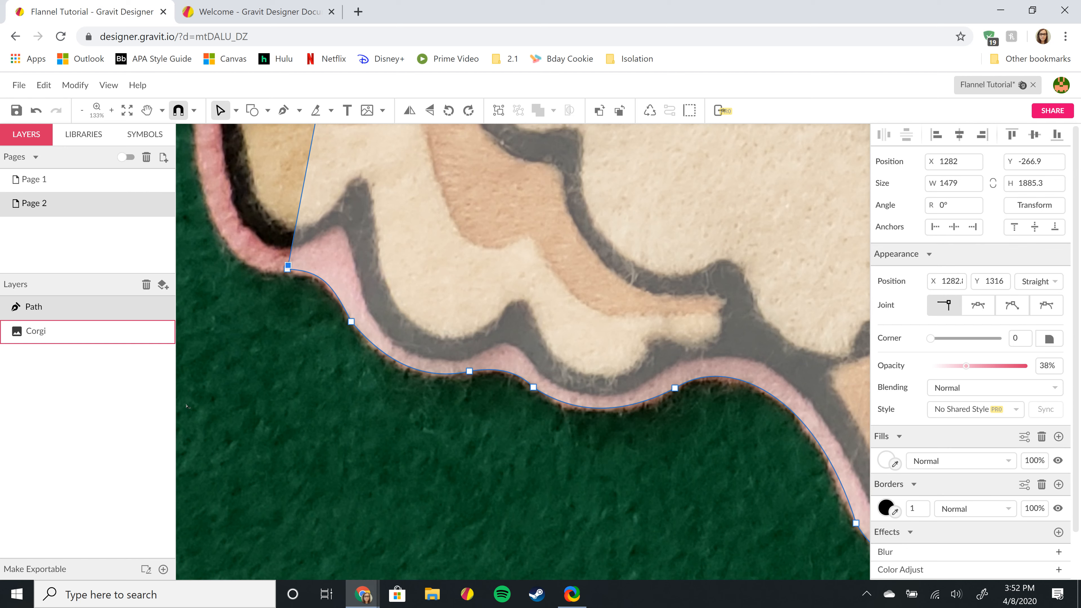
key("ctrl+z")
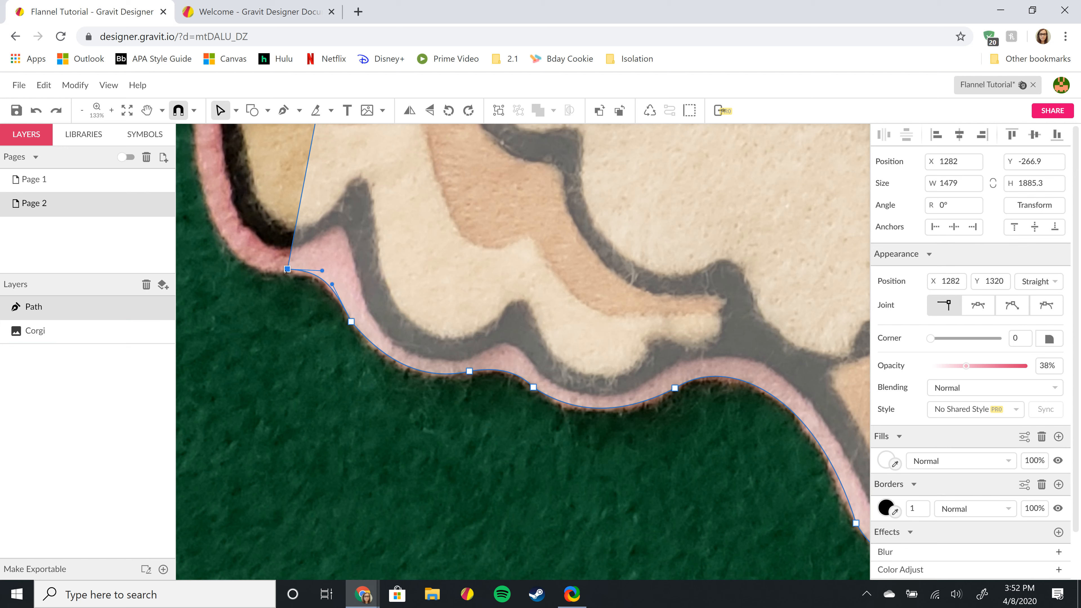
left_click_drag(289, 273, 332, 278)
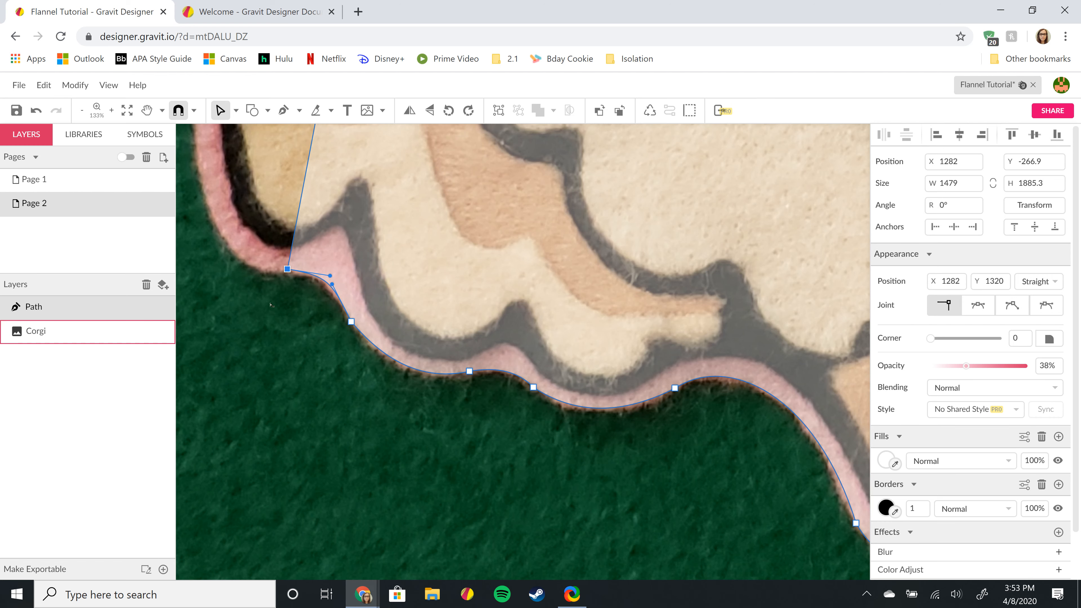
scroll(298, 285, "up", 5)
- Move the upper anchor onto the outline and bend the straight segment into a curve around the tan bump
scroll(277, 293, "up", 5)
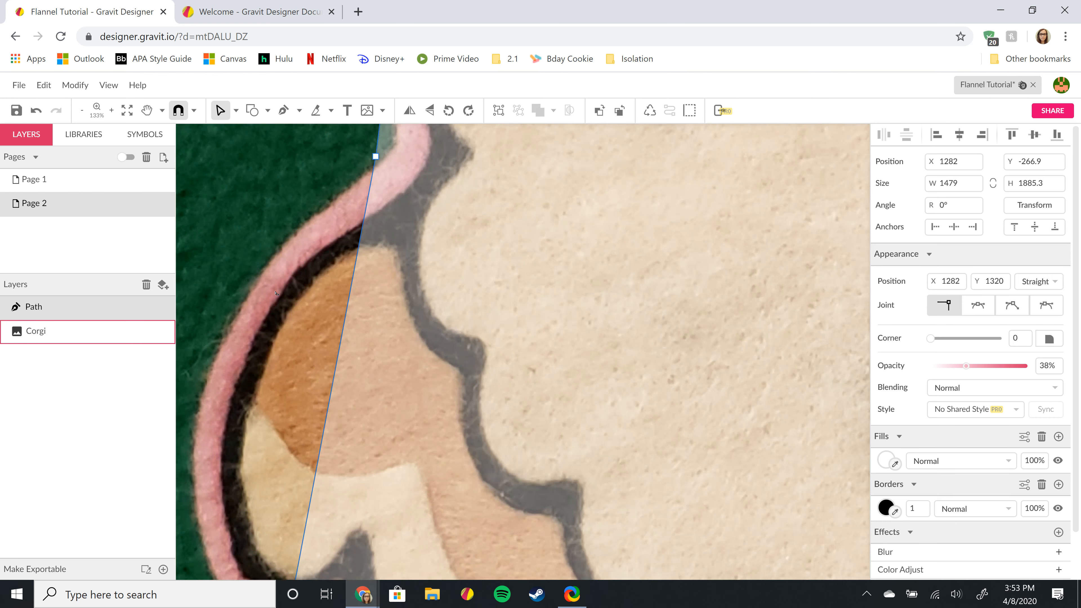
scroll(331, 302, "down", 2)
scroll(388, 275, "down", 2)
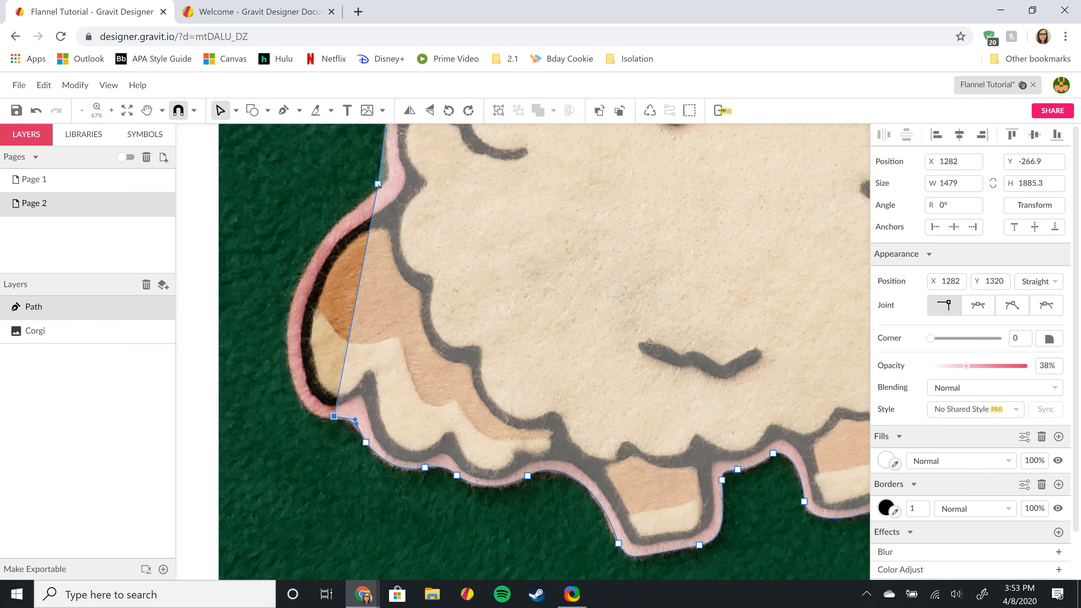
left_click_drag(378, 184, 364, 202)
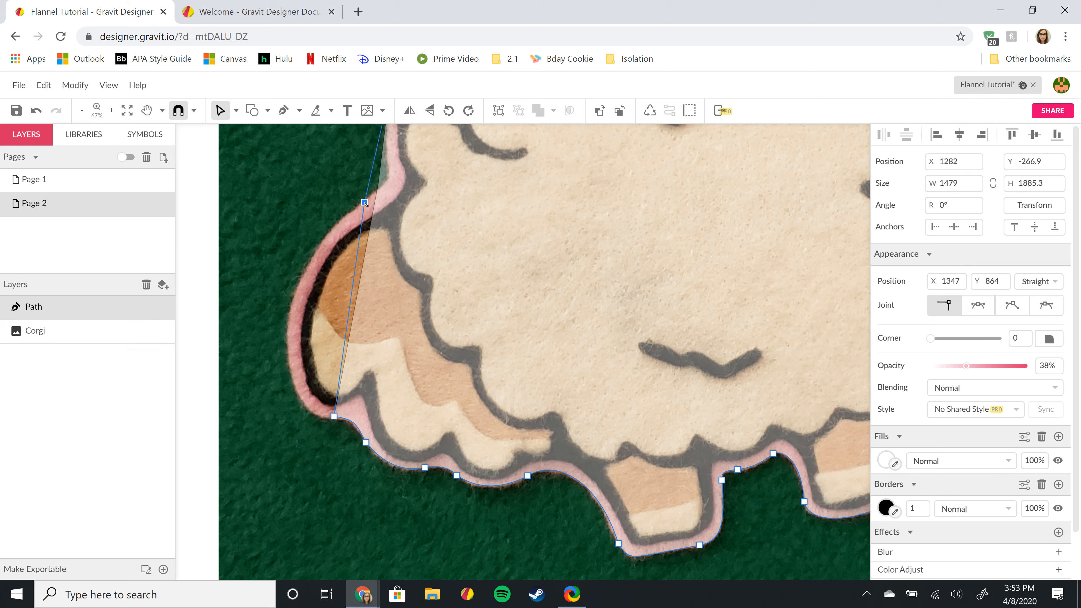
left_click(348, 313)
left_click_drag(326, 323, 292, 324)
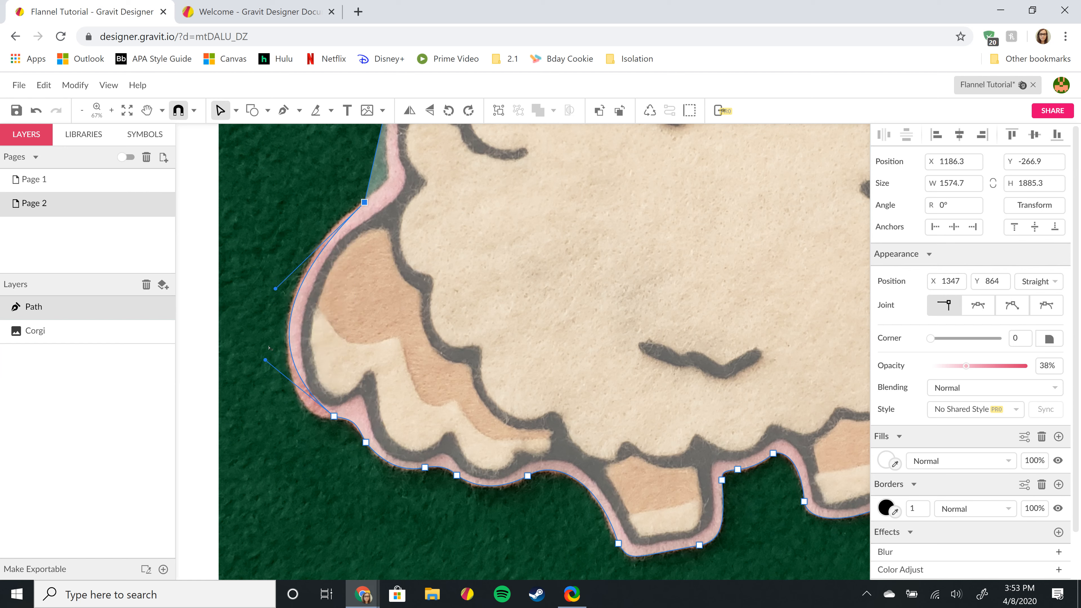
left_click_drag(265, 360, 271, 413)
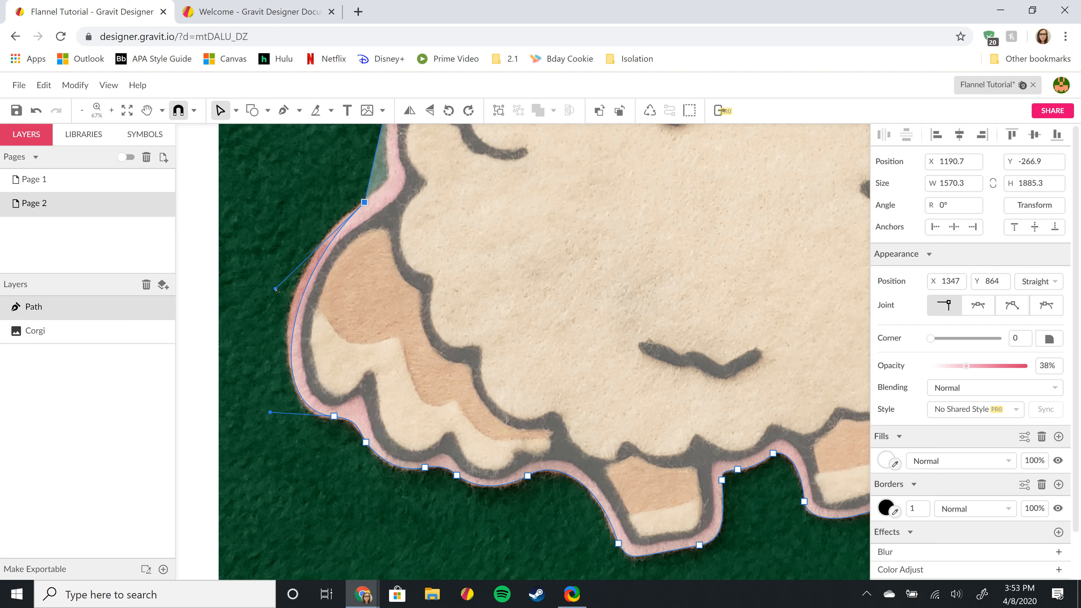
left_click_drag(275, 288, 269, 271)
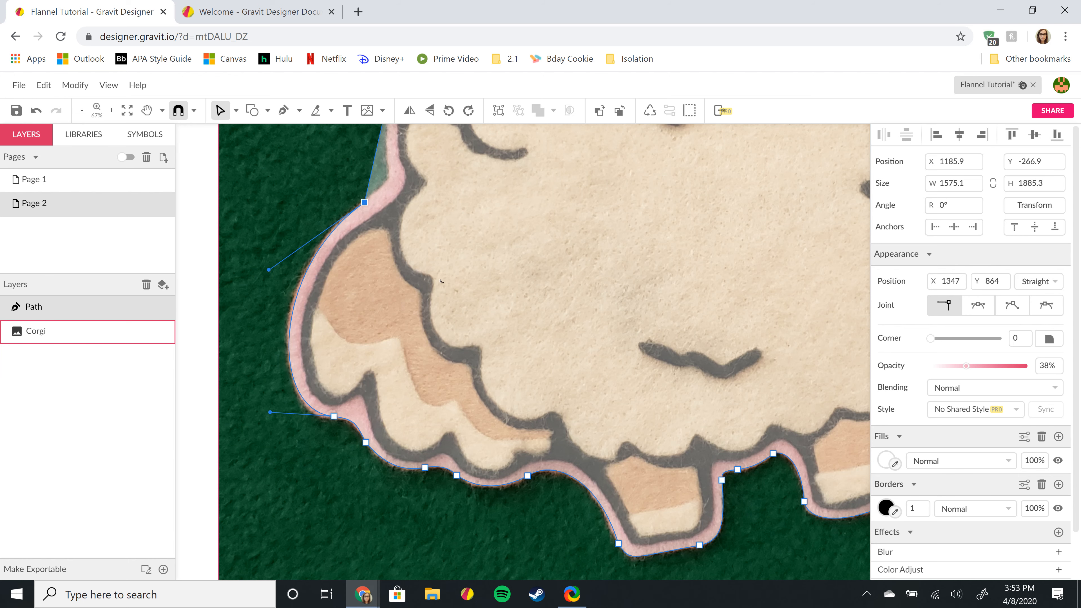
left_click_drag(569, 175, 491, 354)
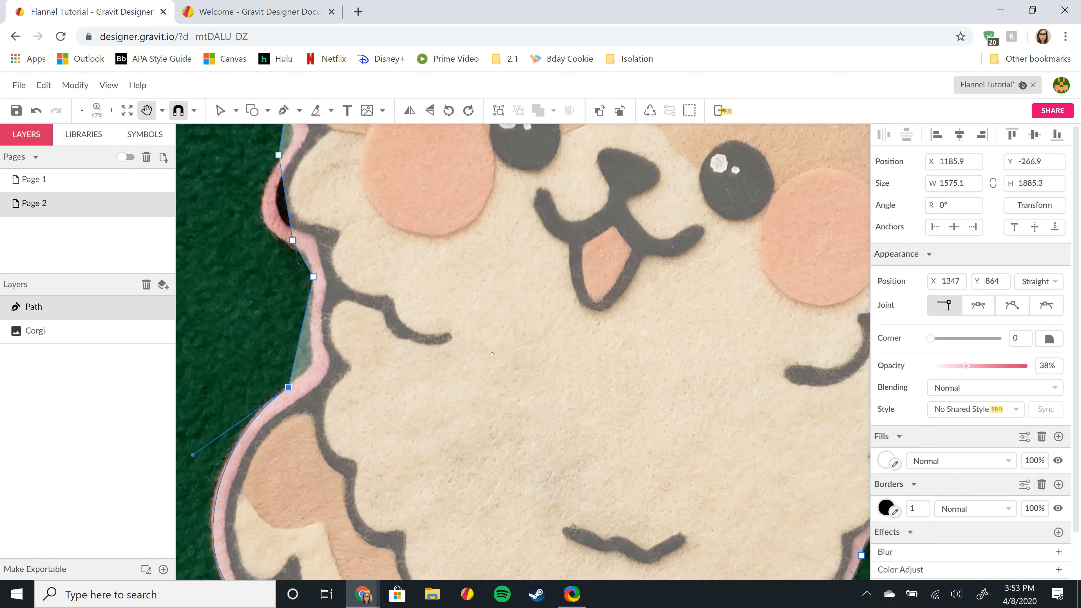
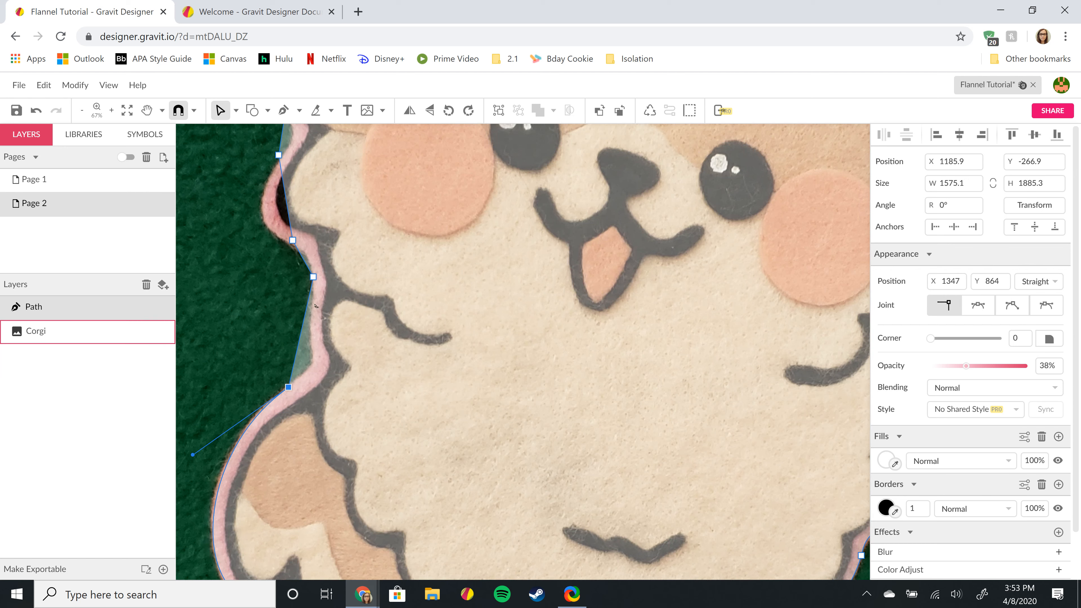
- Select the outline path and add a new point on the left cheek edge, adjusting its curve
left_click(302, 334)
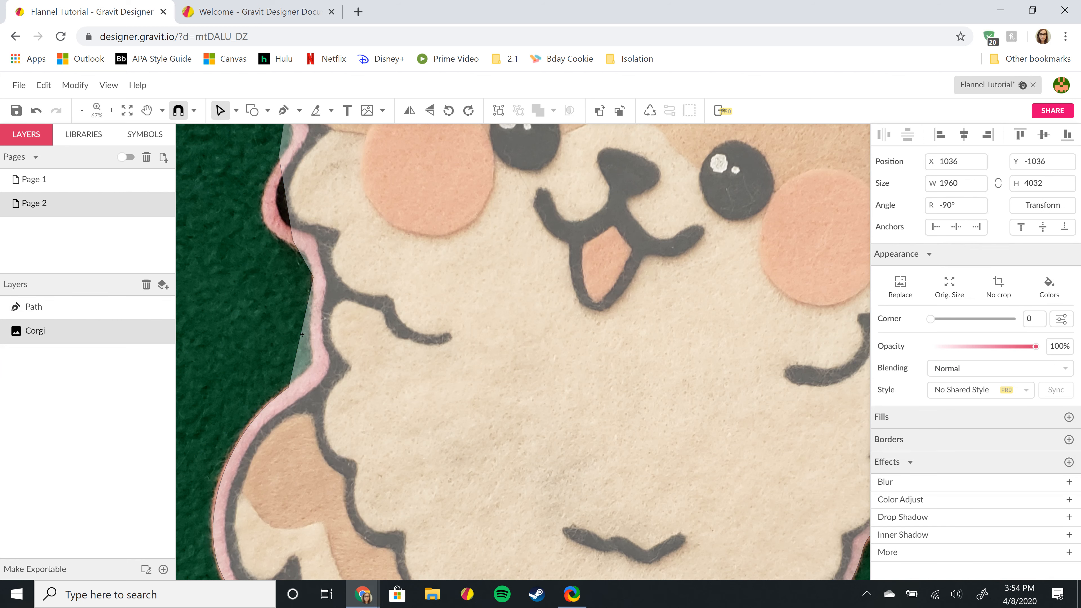
left_click(66, 303)
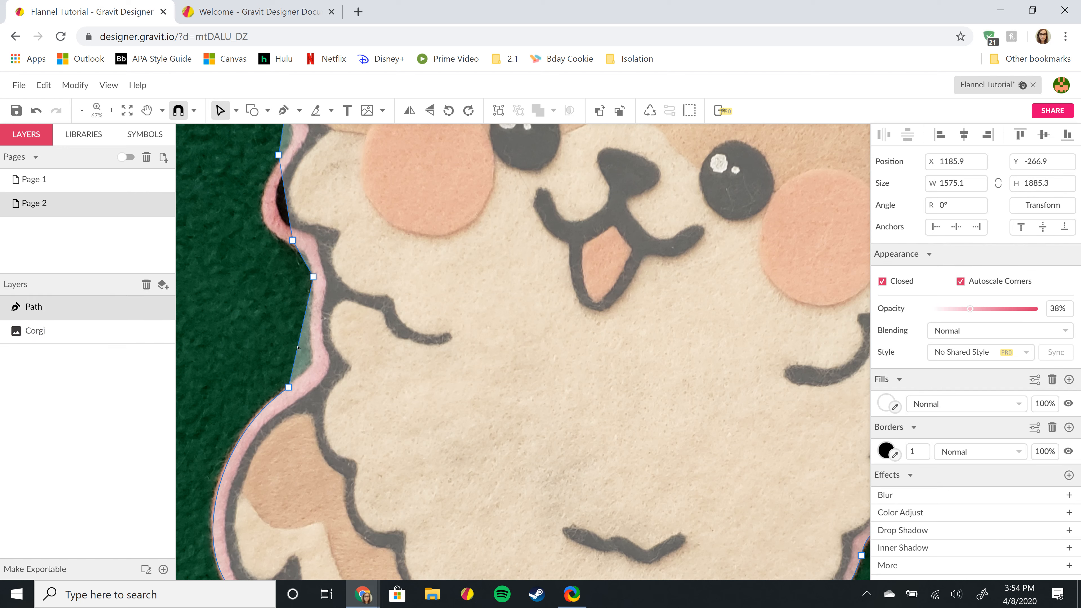
mouse_move(298, 347)
left_mouse_down()
mouse_move(310, 336)
mouse_move(305, 366)
mouse_move(314, 379)
mouse_move(320, 367)
left_mouse_up()
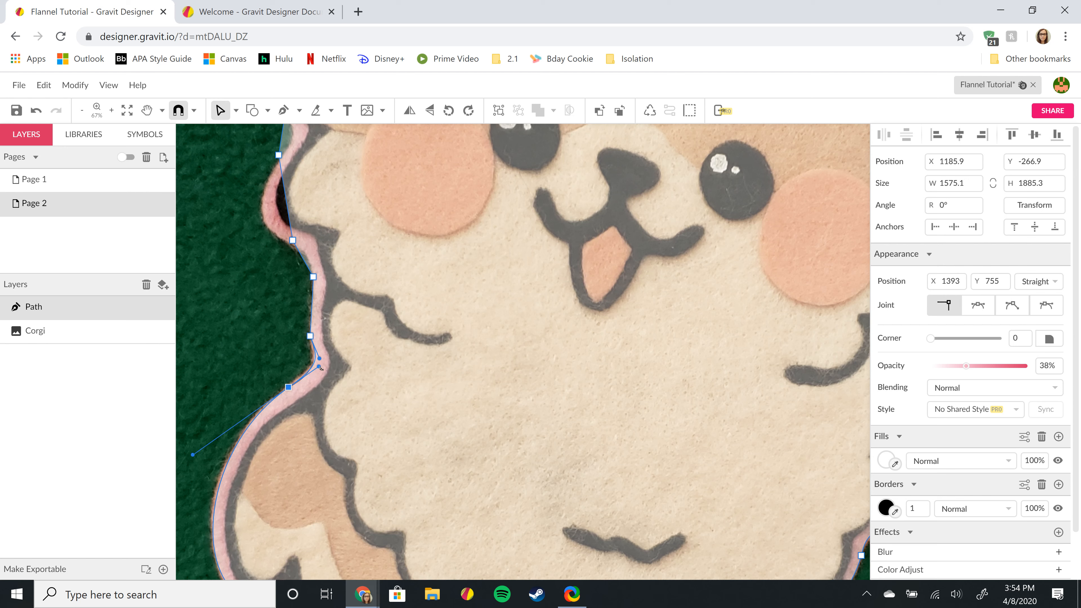
left_click(320, 359)
left_click_drag(320, 358, 317, 358)
- Move the upper point back onto the cheek edge and bend the segments along the cheek
left_click_drag(313, 278, 366, 276)
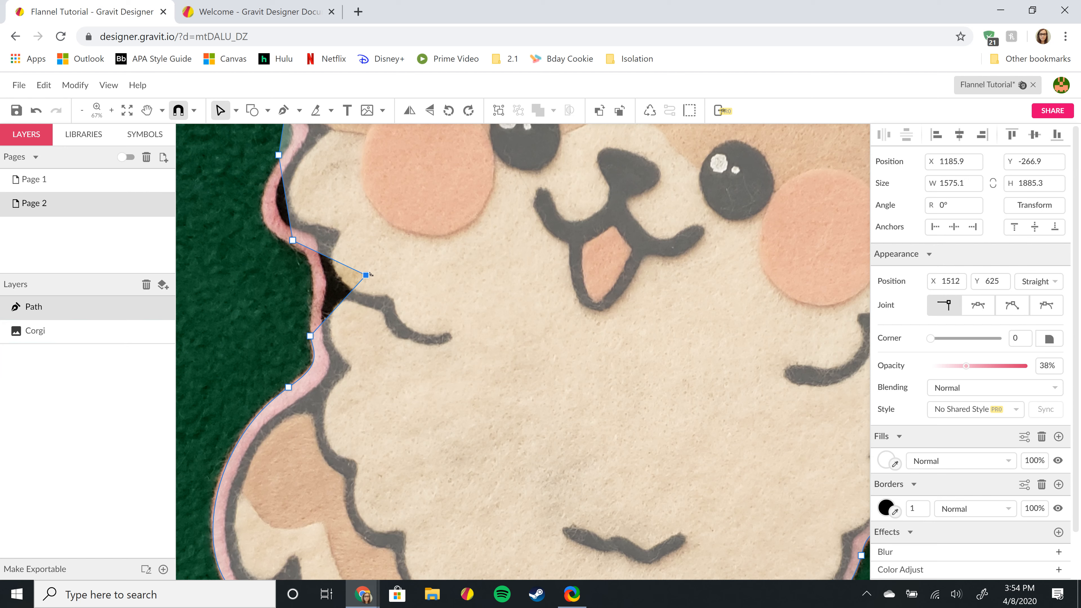
left_click_drag(366, 276, 311, 264)
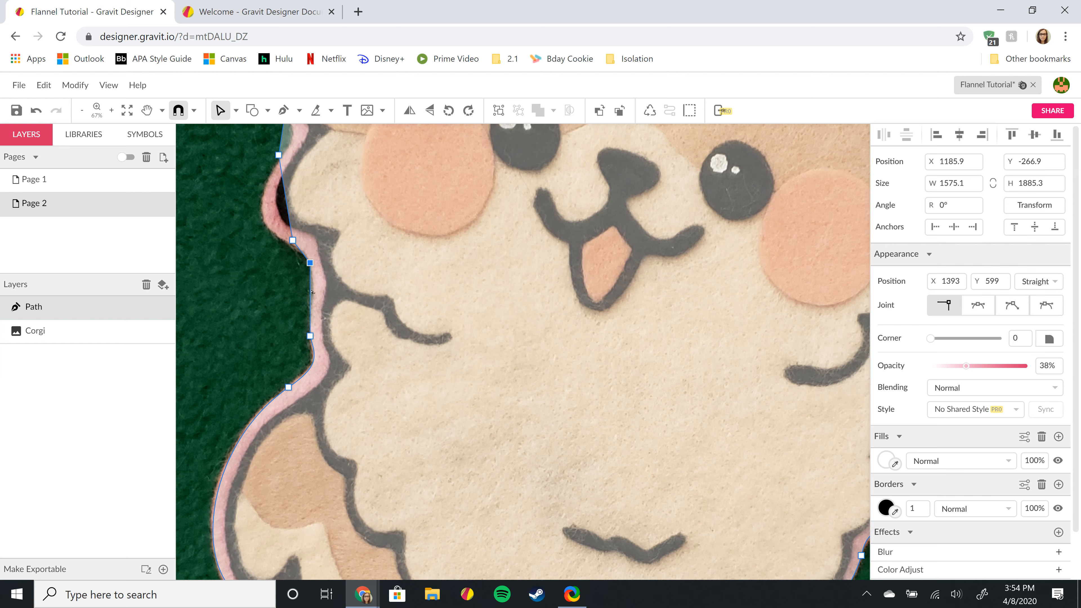
left_click_drag(314, 291, 315, 292)
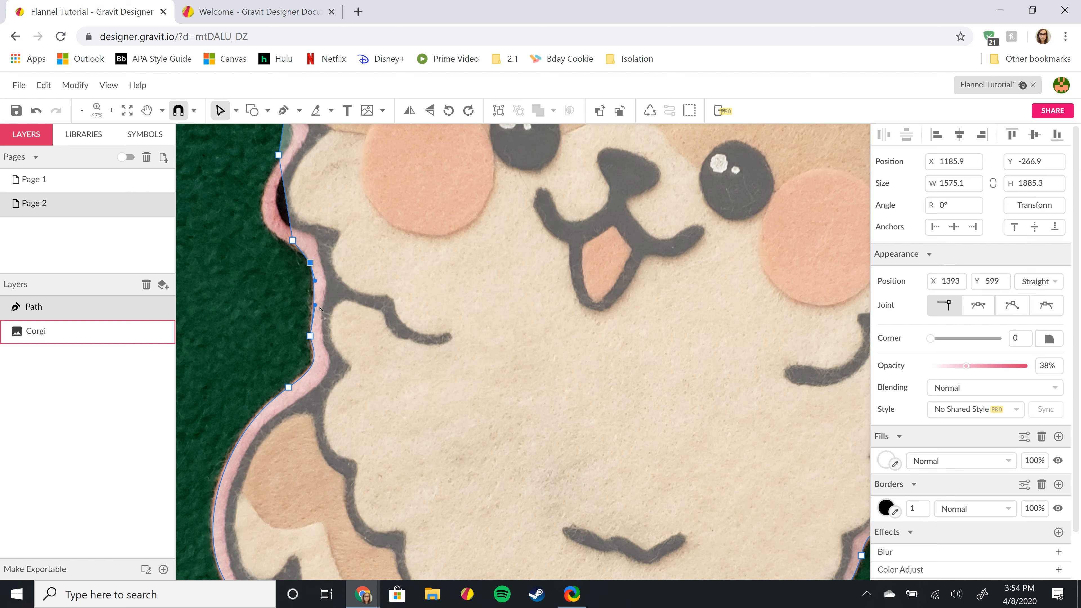
left_click_drag(316, 314, 308, 327)
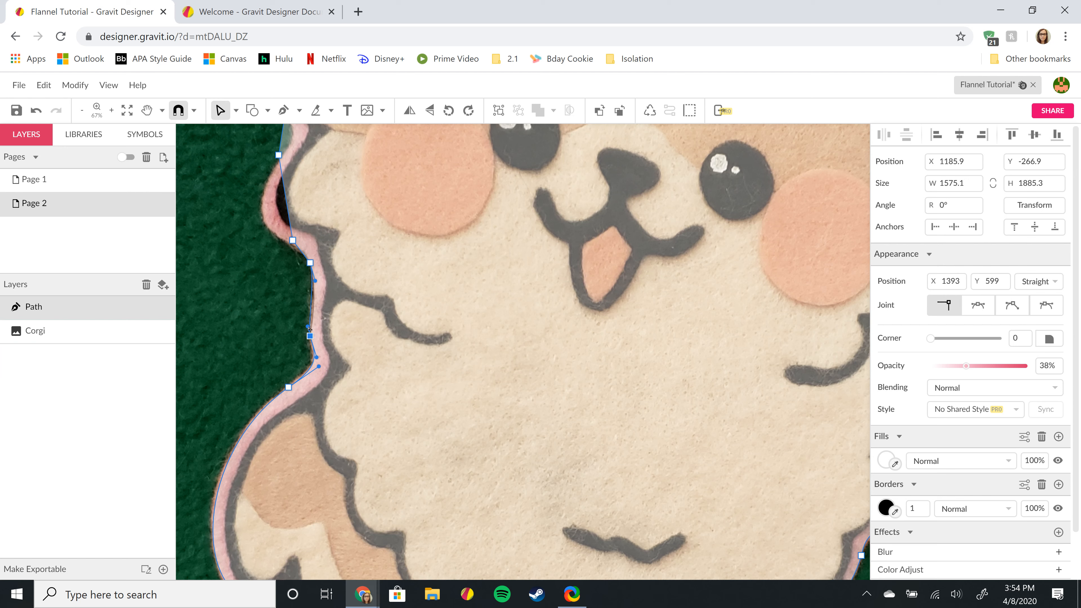
left_click(315, 279)
mouse_move(316, 281)
left_mouse_down()
mouse_move(315, 300)
mouse_move(322, 280)
left_mouse_up()
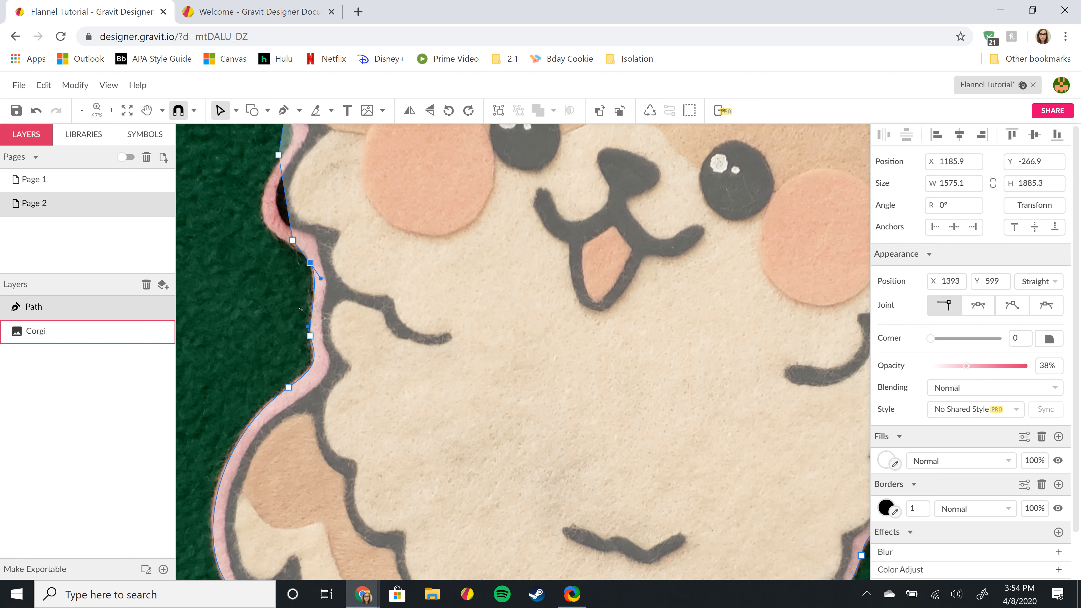
- Delete the stray outline point and curve the segment below onto the fur edge
scroll(381, 250, "up", 3)
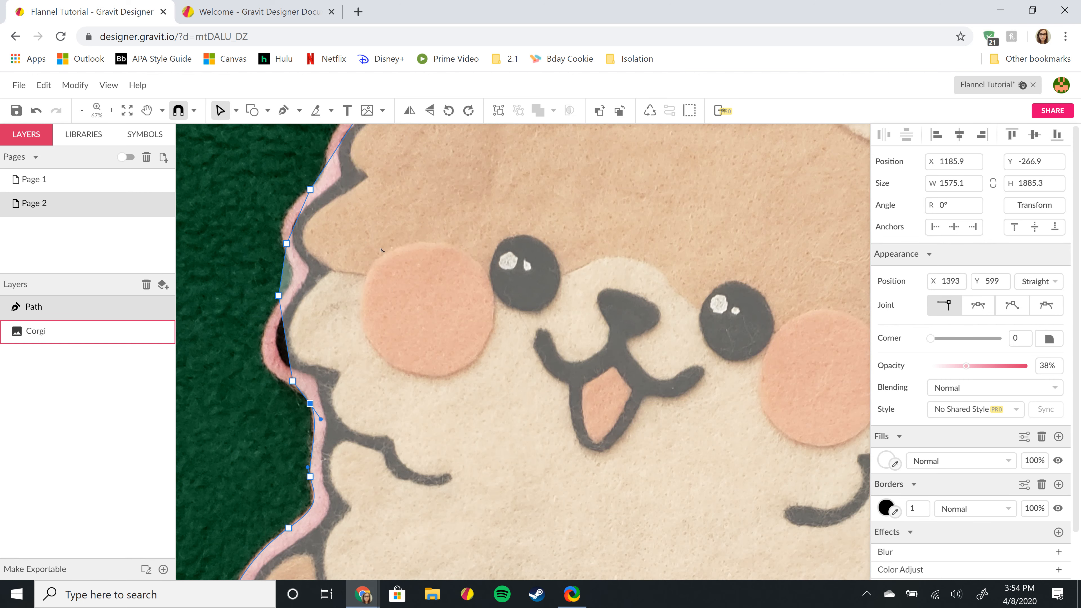
left_click(292, 381)
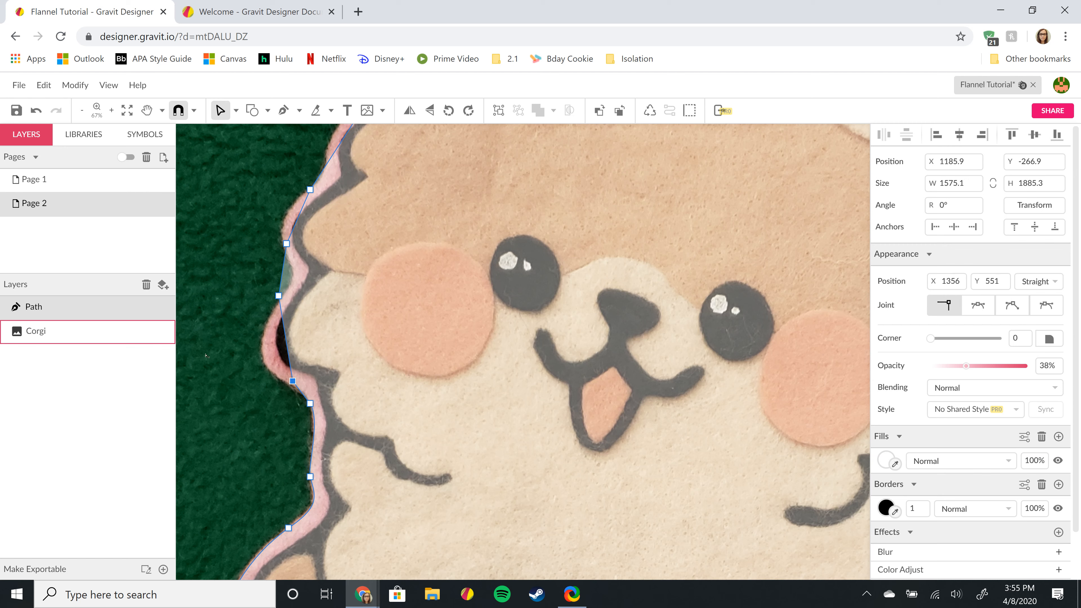
key("Delete")
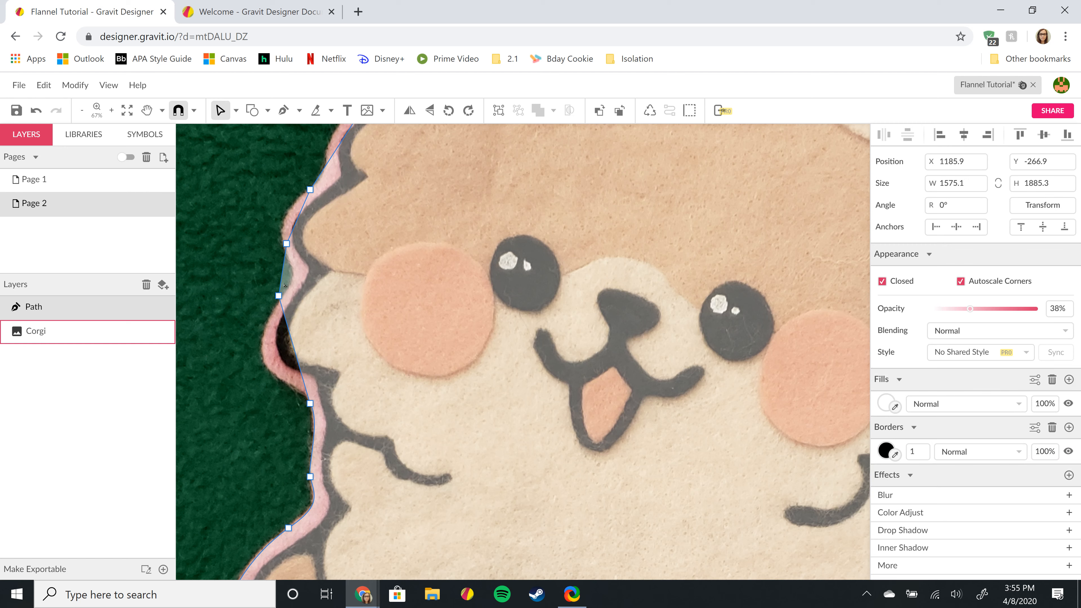
left_click_drag(280, 297, 282, 298)
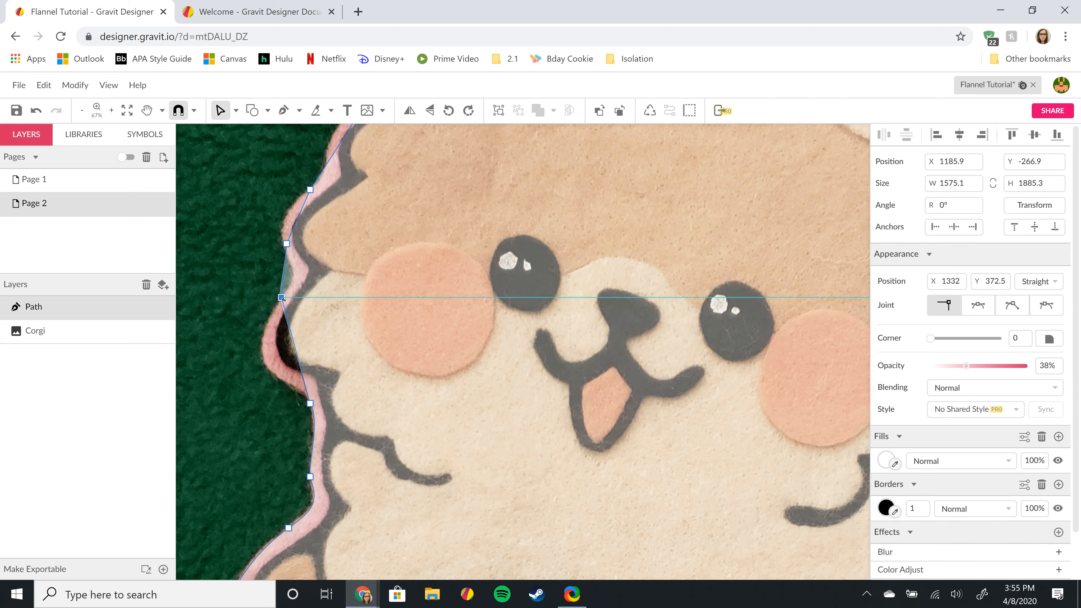
left_click_drag(296, 354, 262, 357)
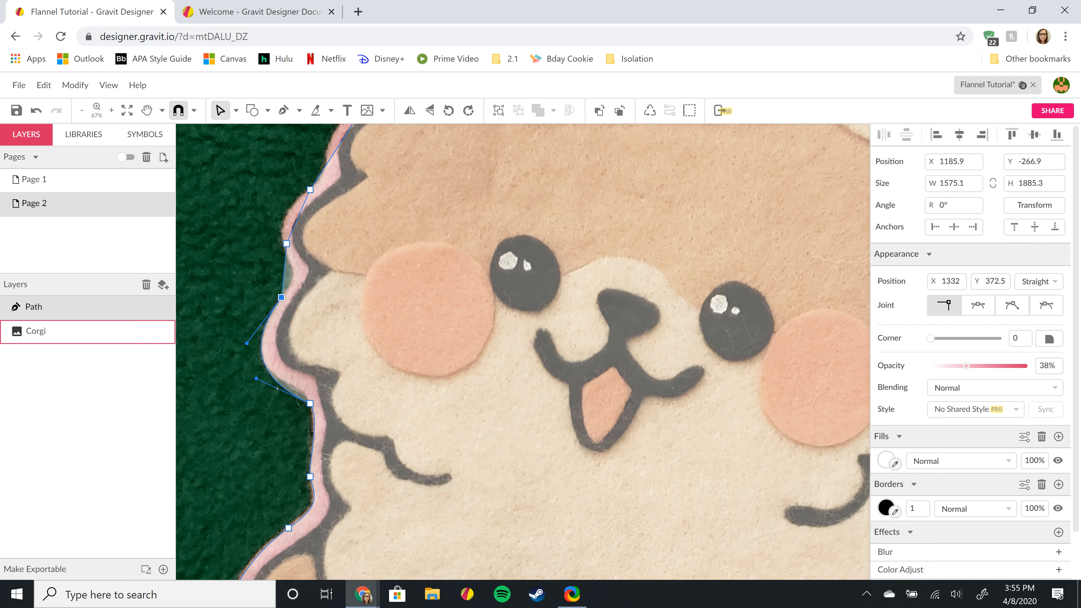
- Add a point pulled into the cheek notch and bend the segments to hug the head's side
left_click_drag(281, 386, 258, 372)
left_click_drag(302, 397, 307, 391)
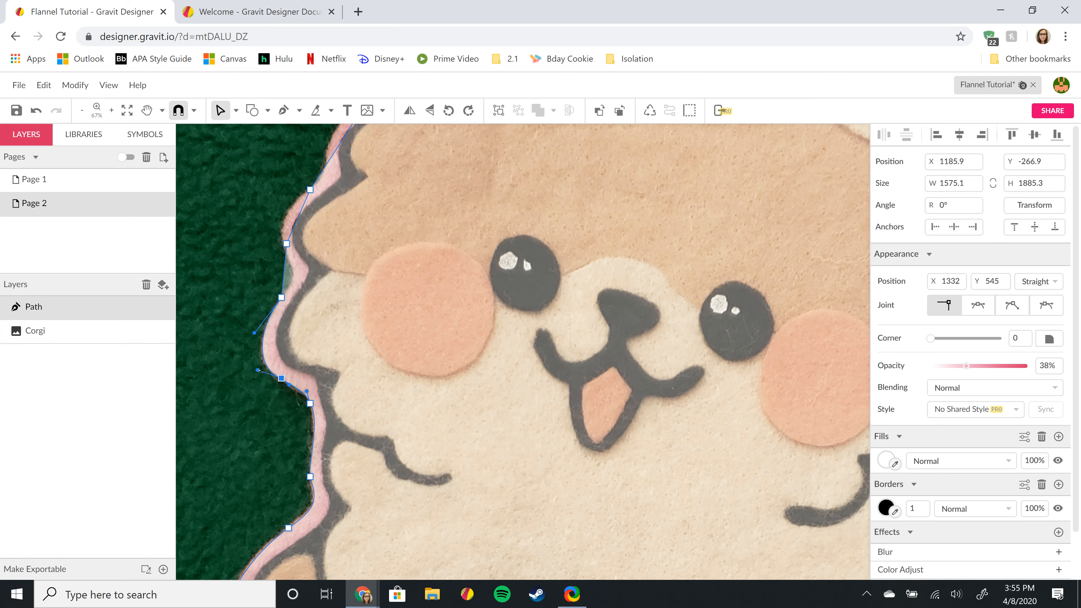
left_click_drag(258, 371, 256, 368)
scroll(257, 369, "up", 2)
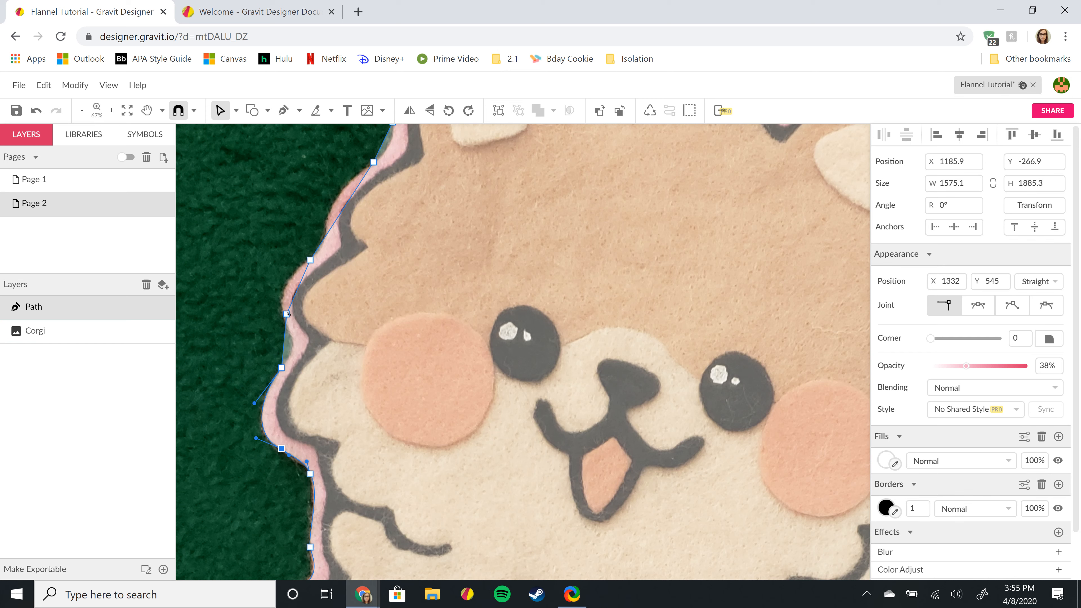
left_click_drag(286, 315, 297, 349)
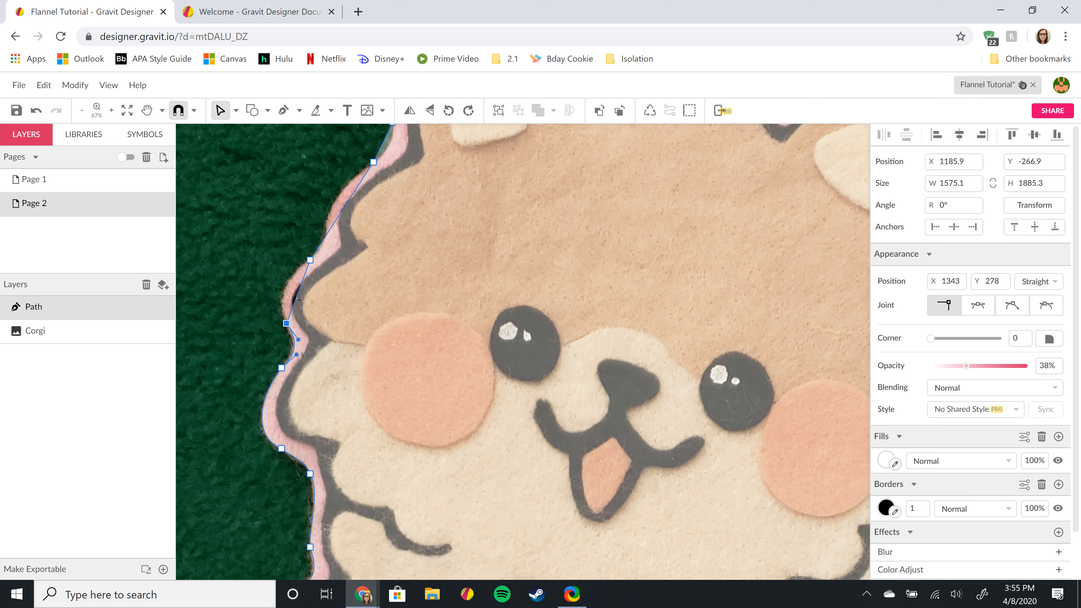
left_click_drag(297, 298, 286, 294)
- Add a point on the head's top-left fur edge and curve the upper segment along it
scroll(355, 261, "up", 2)
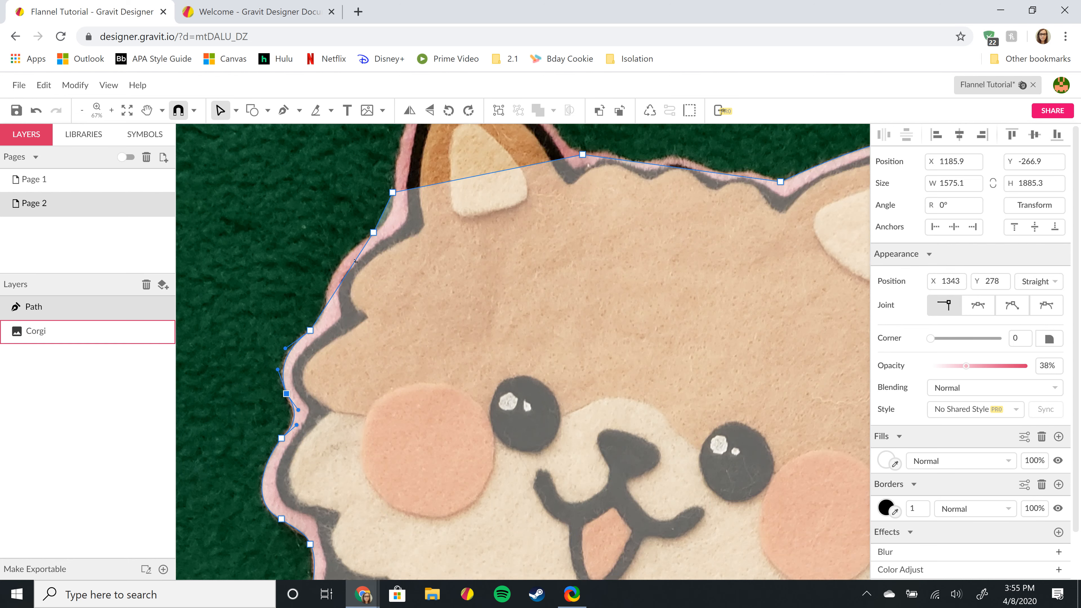
left_click(334, 292)
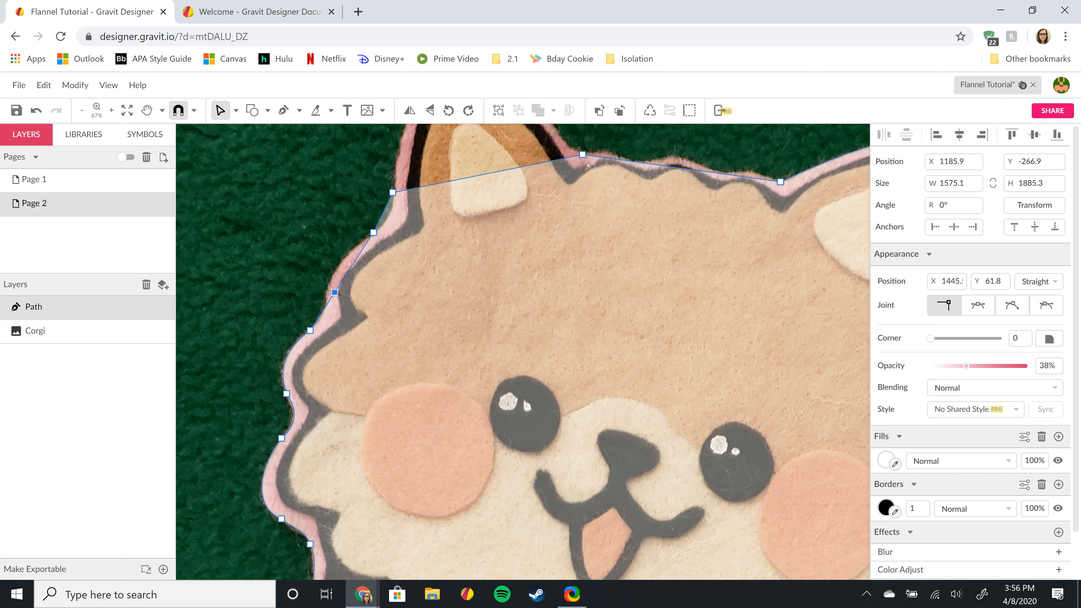
left_click_drag(335, 292, 325, 313)
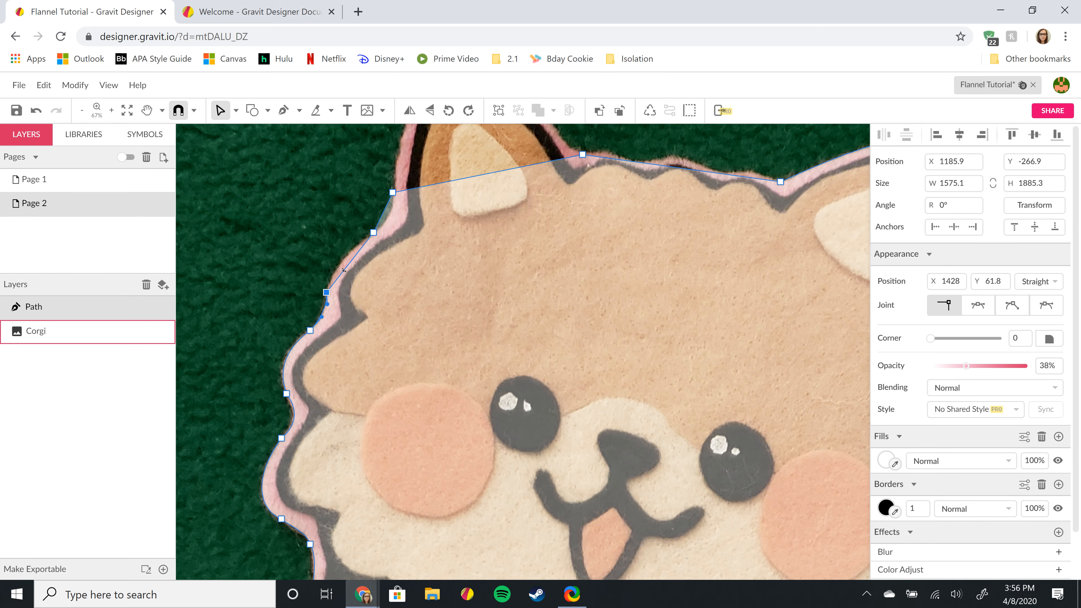
left_click_drag(345, 269, 343, 266)
- Nudge the ear-base point right, curve the segment below it, and pull a new point to the left ear tip
scroll(446, 251, "up", 3)
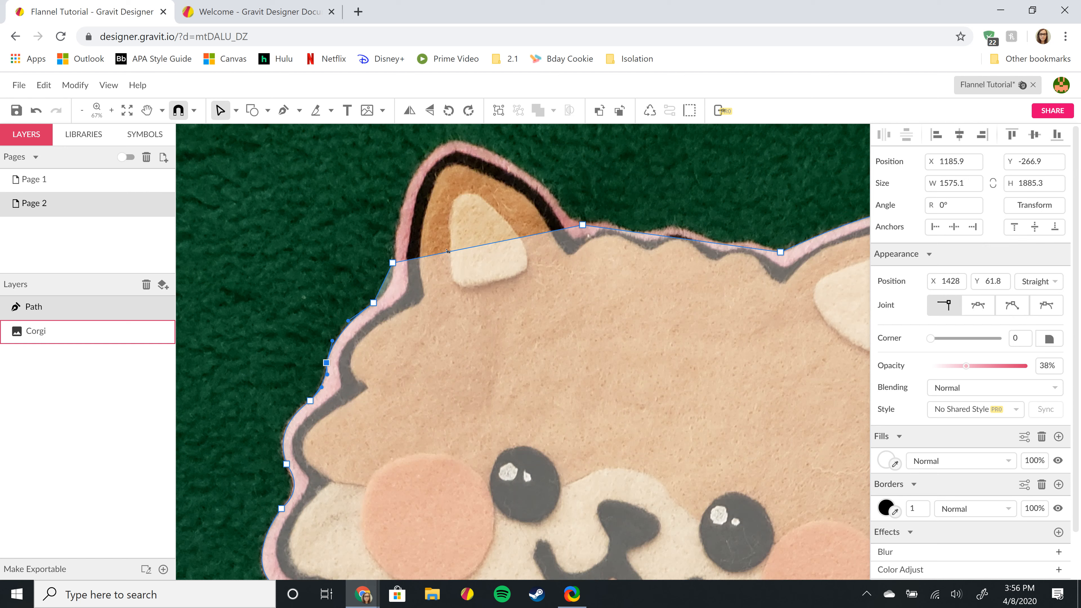
left_click(393, 262)
key("Right")
key("Right")
key("Right")
key("Right")
key("Right")
key("Right")
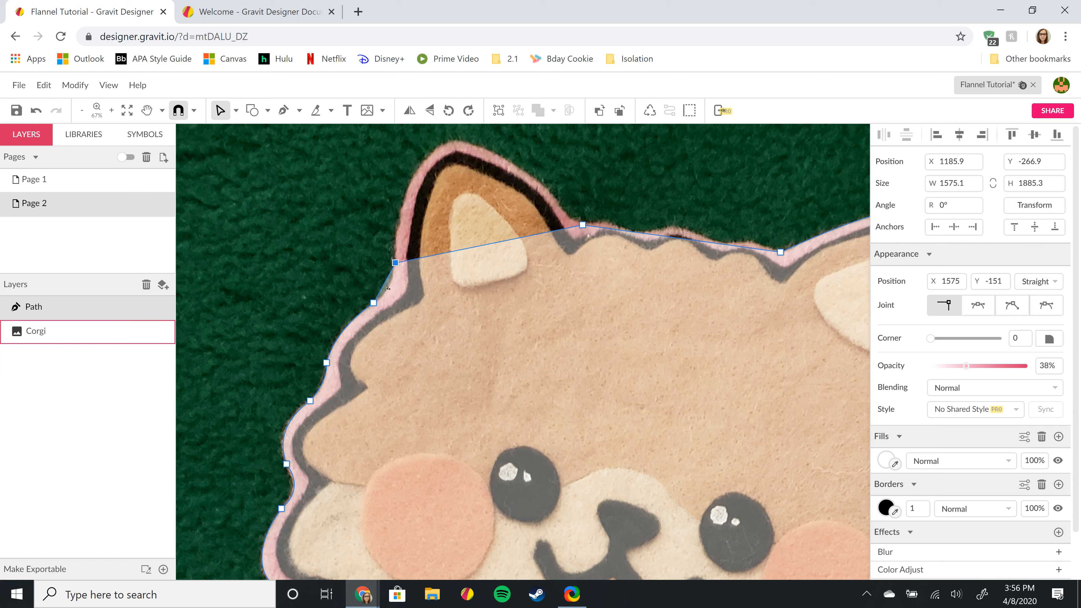
left_click_drag(384, 283, 391, 288)
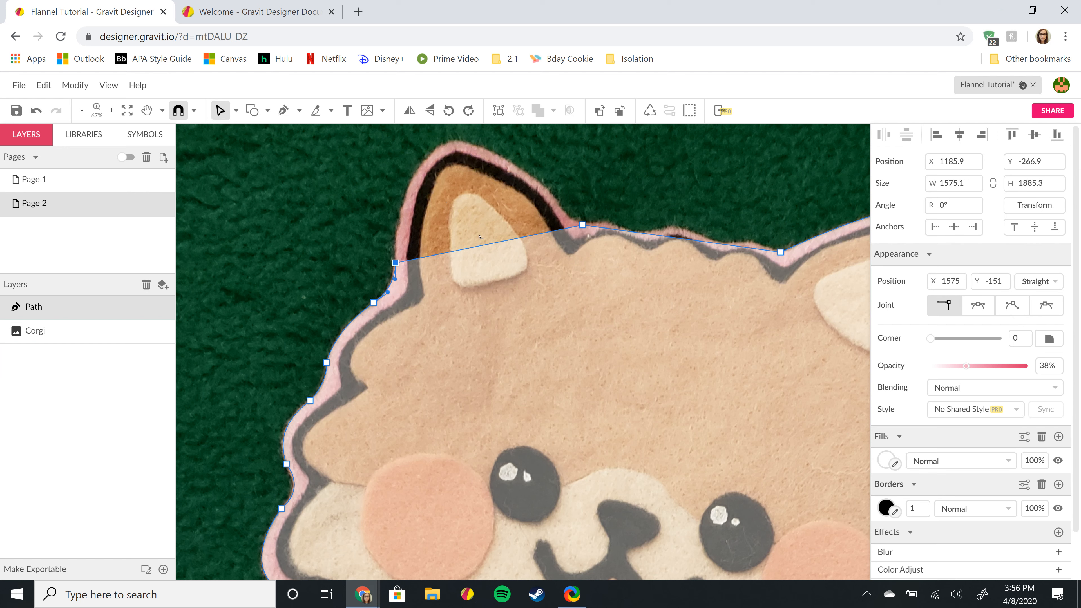
left_click(493, 244)
left_click_drag(490, 246, 442, 149)
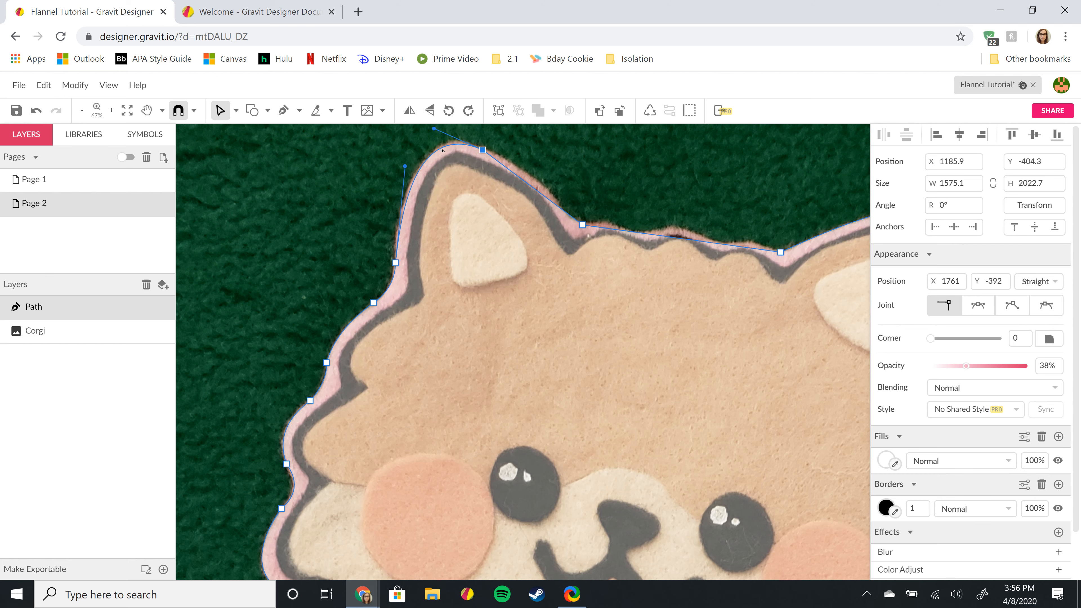
- Refine the curves over the left ear tip and move a point onto the ear's right edge
scroll(444, 188, "up", 3)
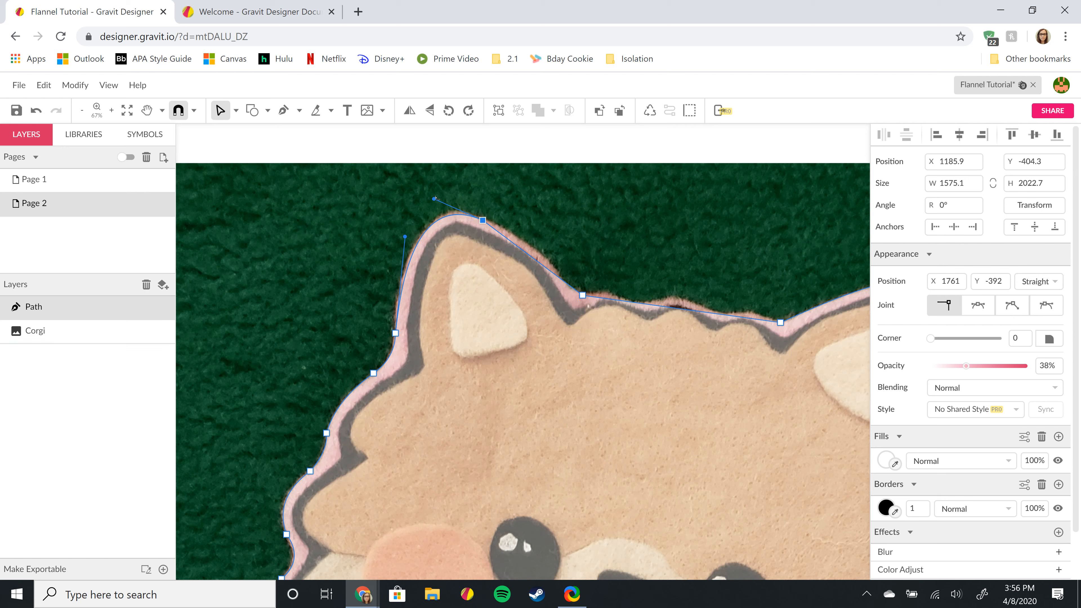
left_click_drag(435, 198, 436, 197)
left_click_drag(401, 239, 401, 239)
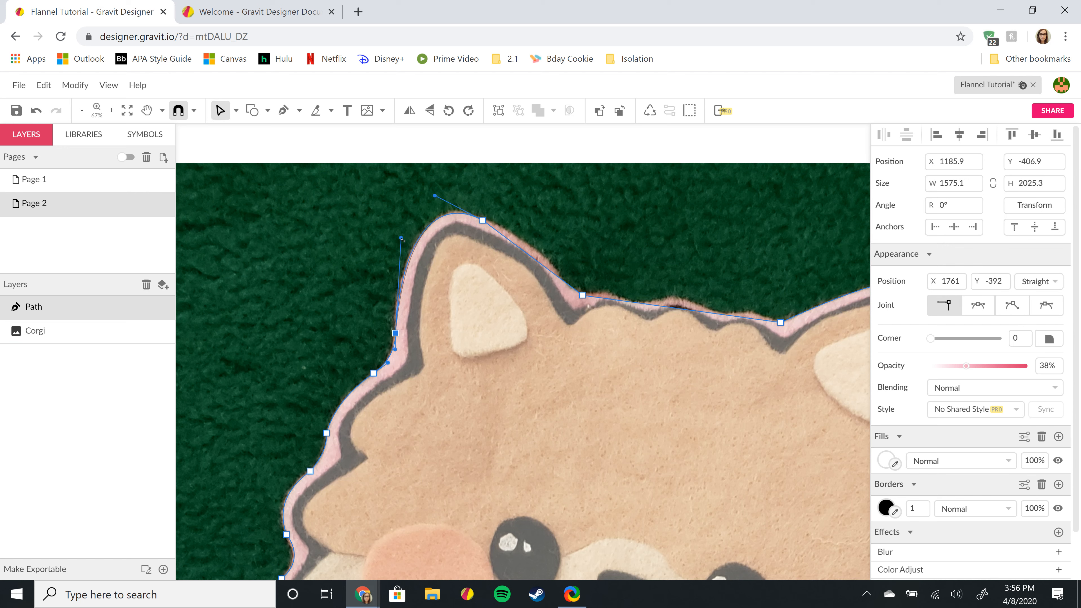
left_click(483, 220)
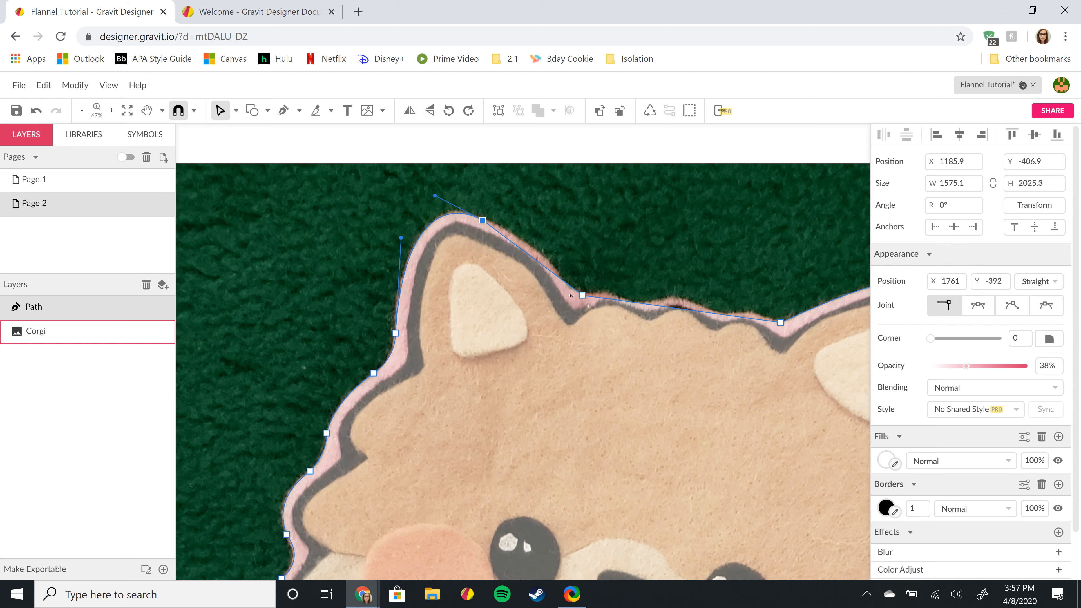
left_click_drag(581, 295, 541, 256)
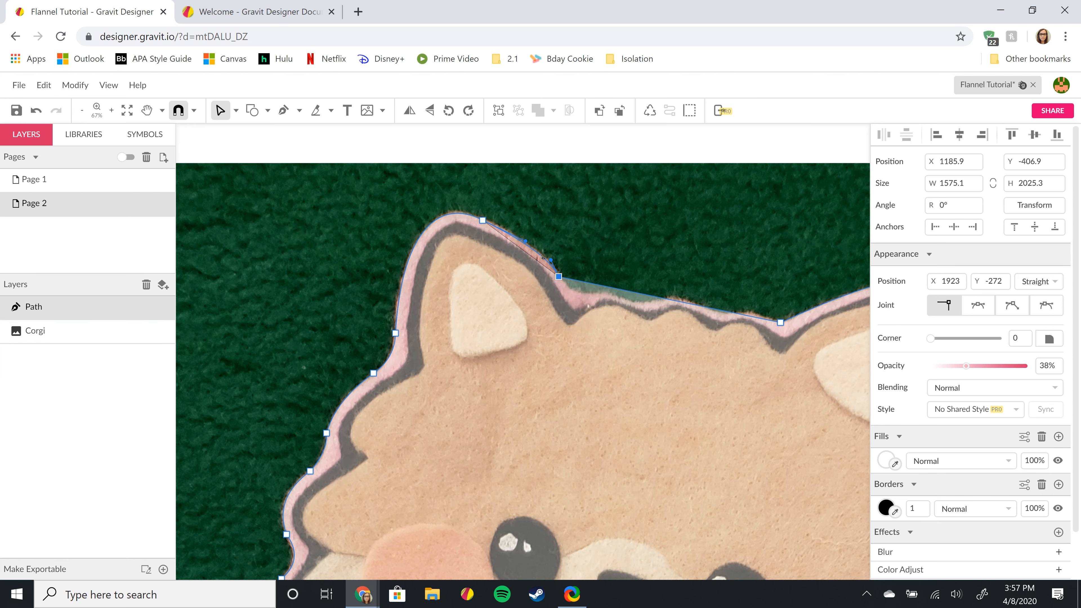
- Add points along the head's top edge and bend the segment into the fur's wavy curve
scroll(687, 221, "down", 2)
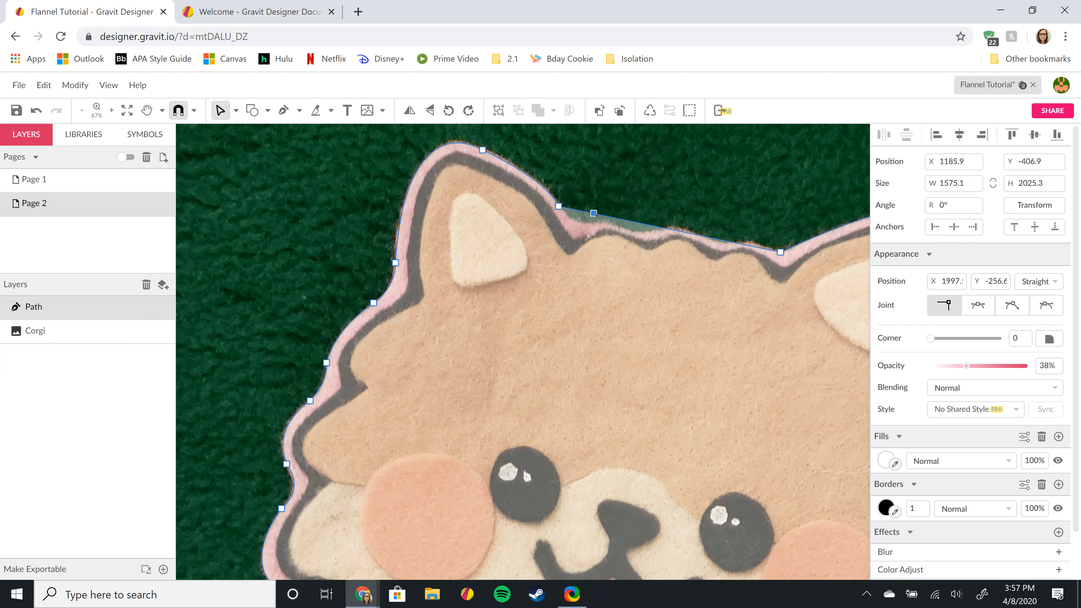
left_click_drag(594, 214, 590, 225)
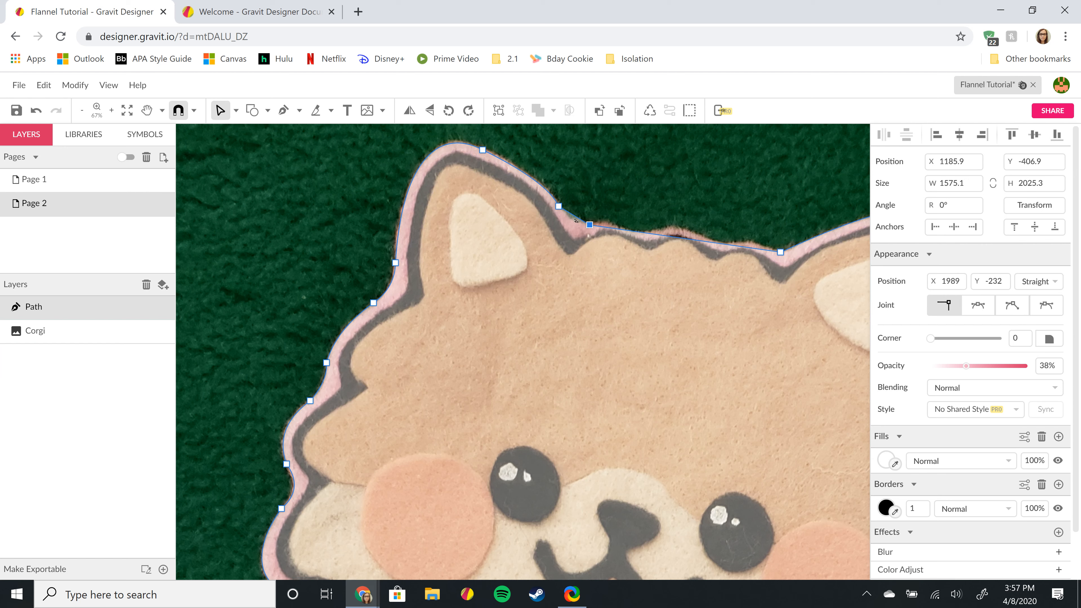
left_click_drag(577, 219, 577, 224)
left_click(622, 230)
left_click(608, 228)
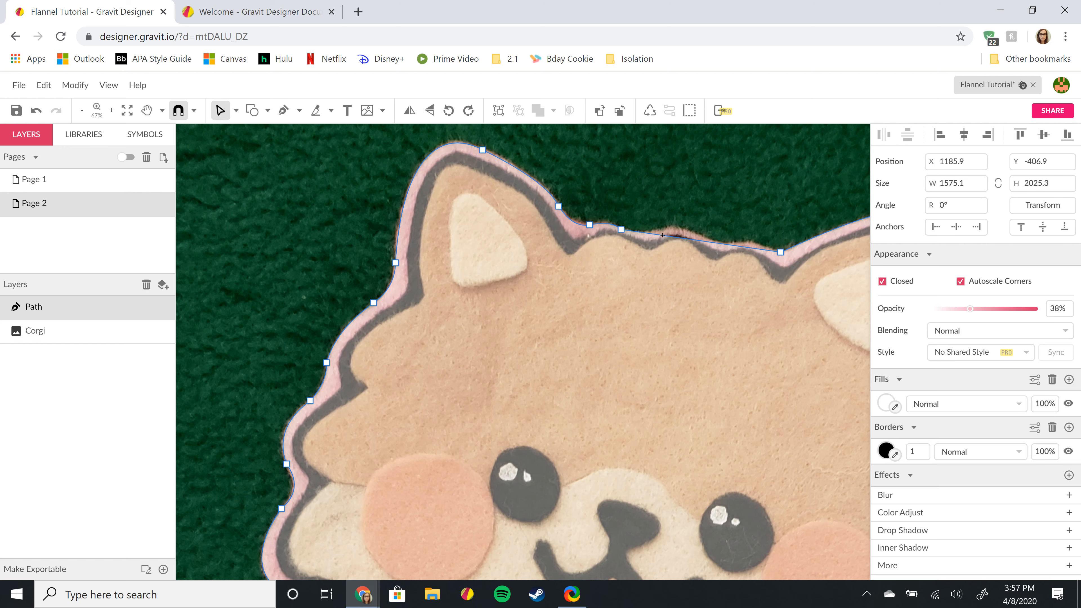
- Add several points across the top of the head and curve the segments to match the fur
left_click(601, 250)
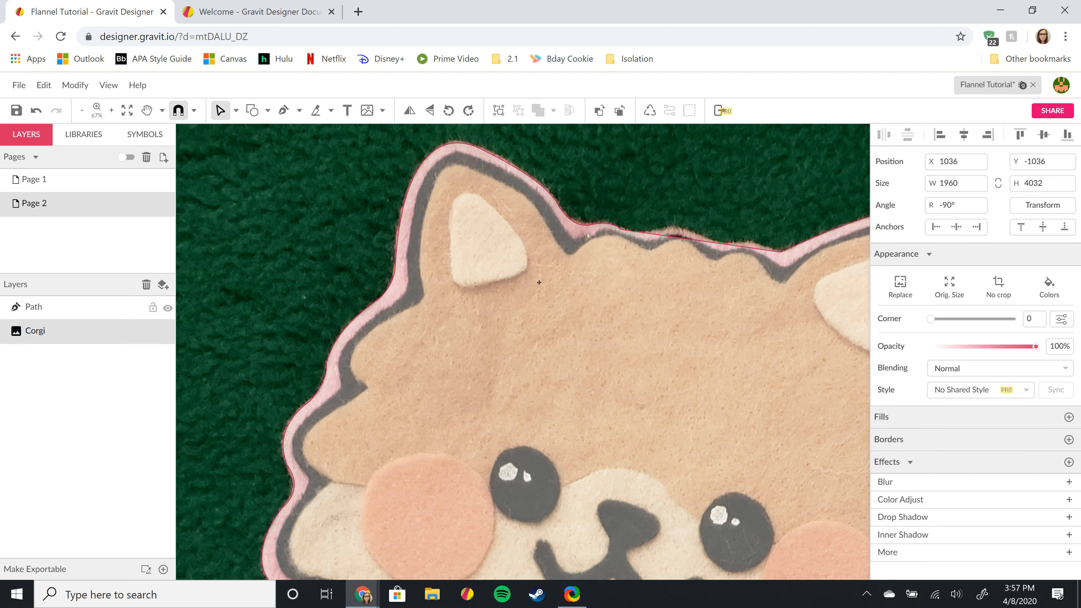
left_click(665, 235)
left_click_drag(650, 235, 642, 235)
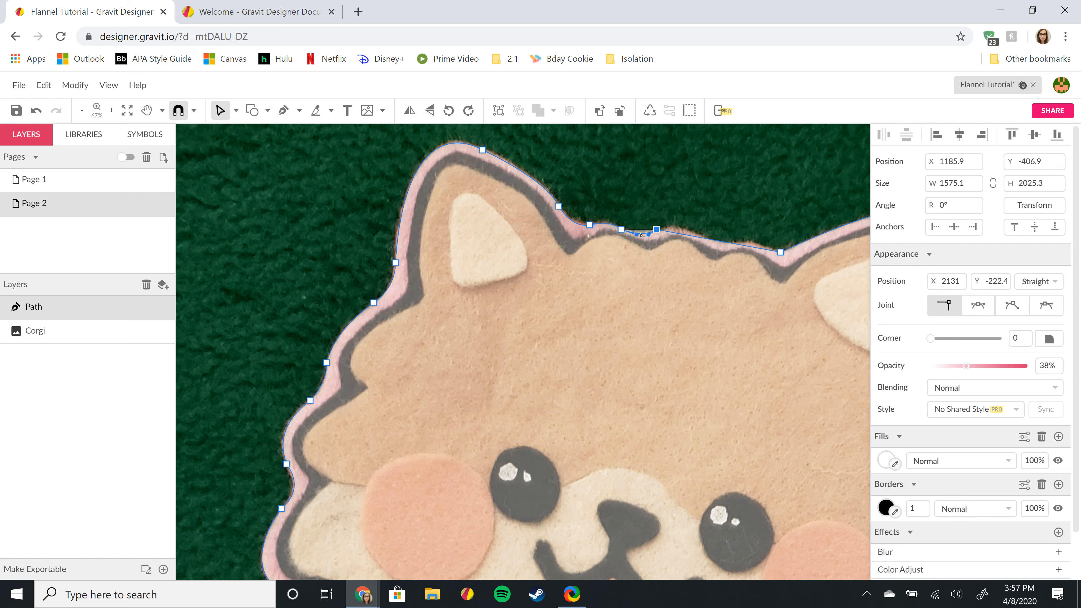
left_click(708, 239)
left_click_drag(686, 233, 685, 232)
left_click(740, 242)
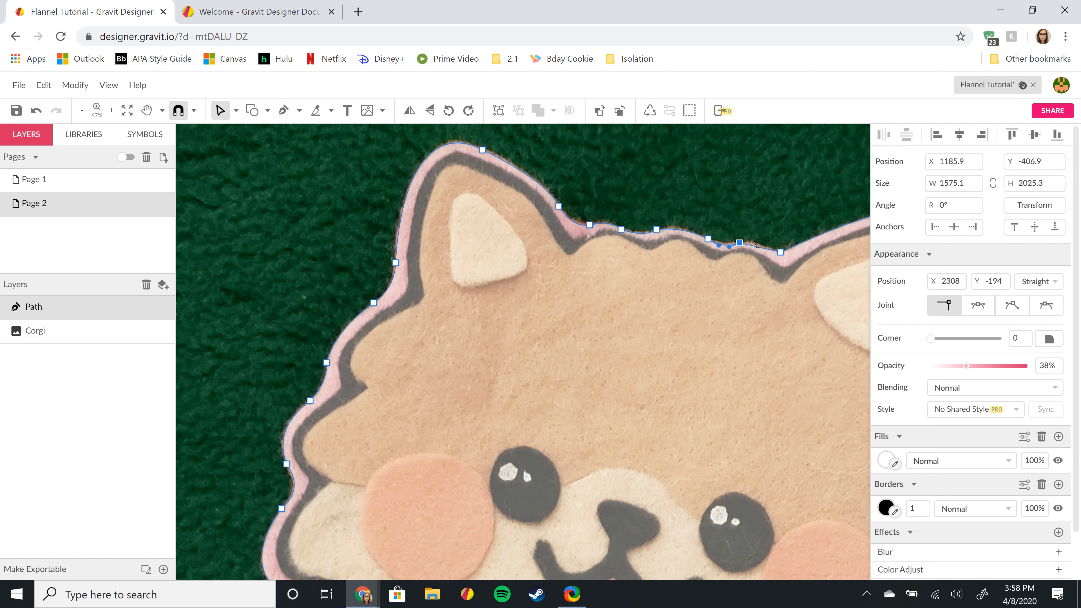
left_click_drag(755, 247, 754, 245)
- Add a point at the right ear's base and curve the dip leading into it
key("space")
left_click_drag(776, 385, 569, 390)
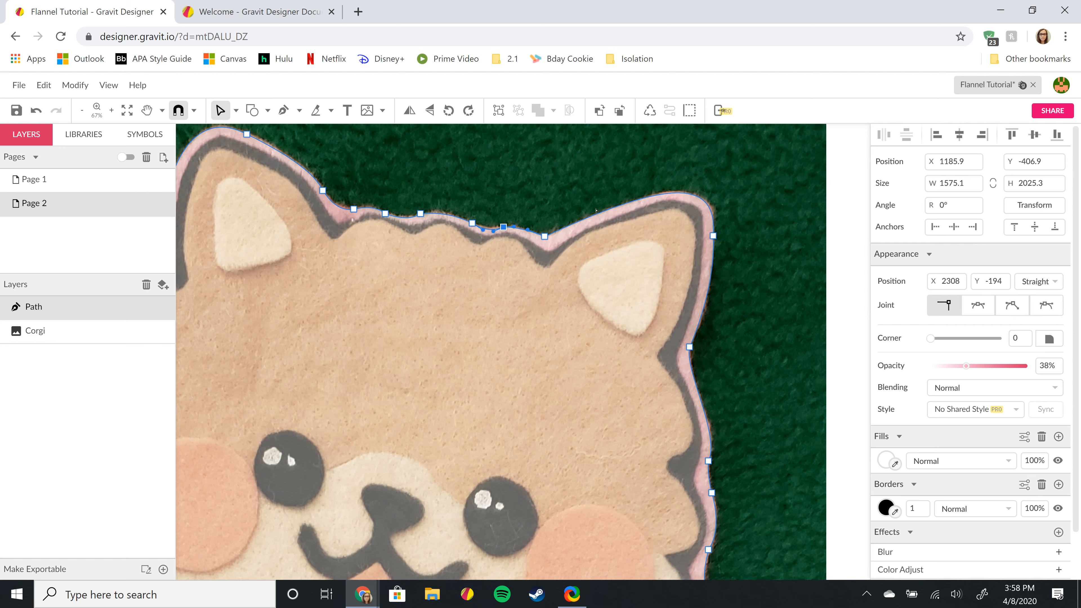
left_click(558, 231)
scroll(530, 247, "up", 5)
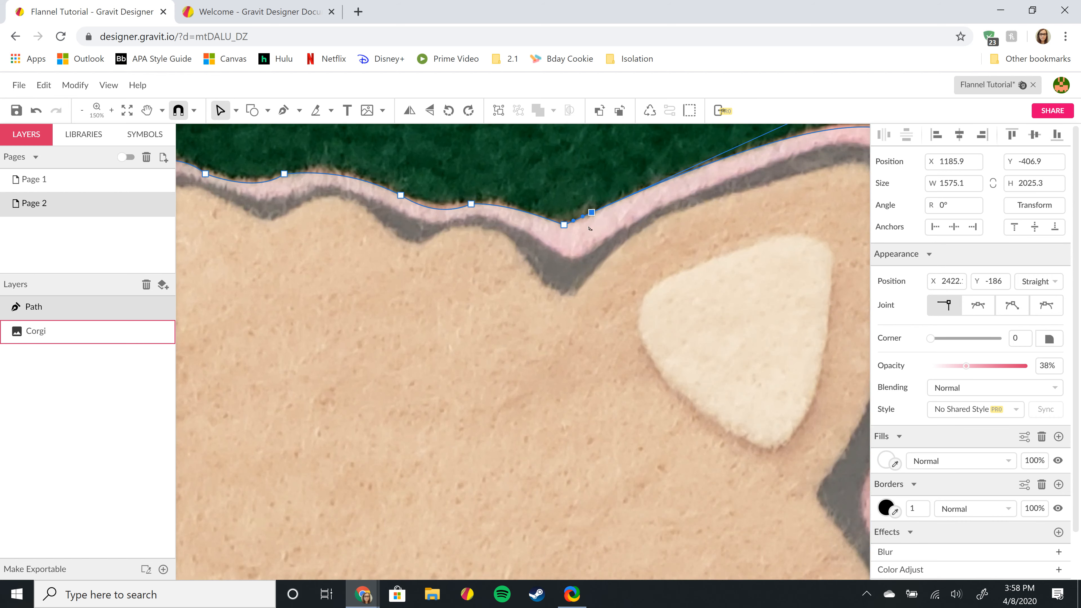
scroll(580, 228, "up", 3)
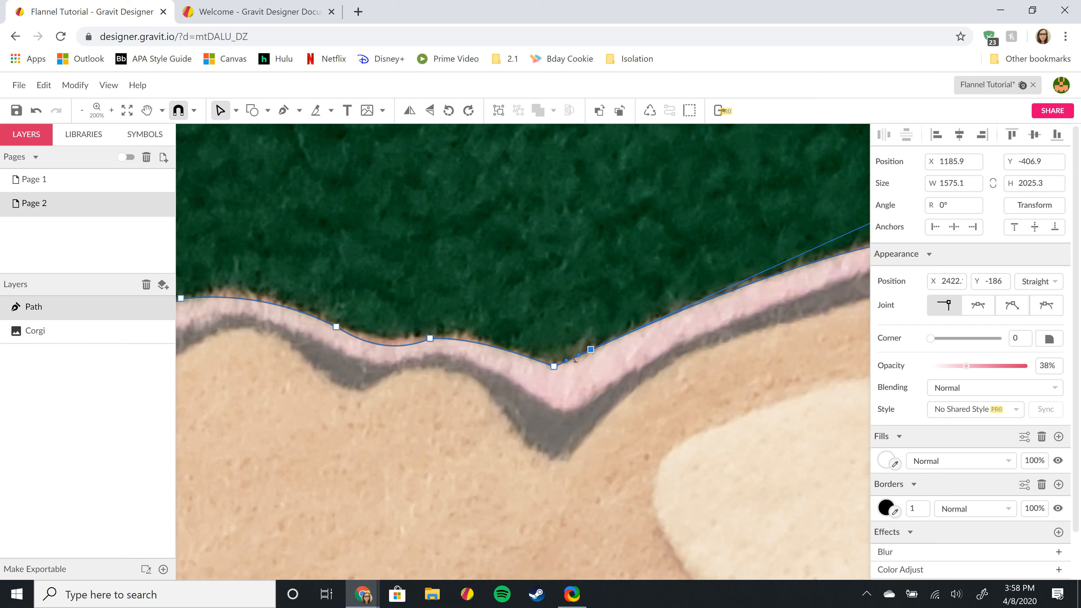
left_click_drag(573, 361, 577, 361)
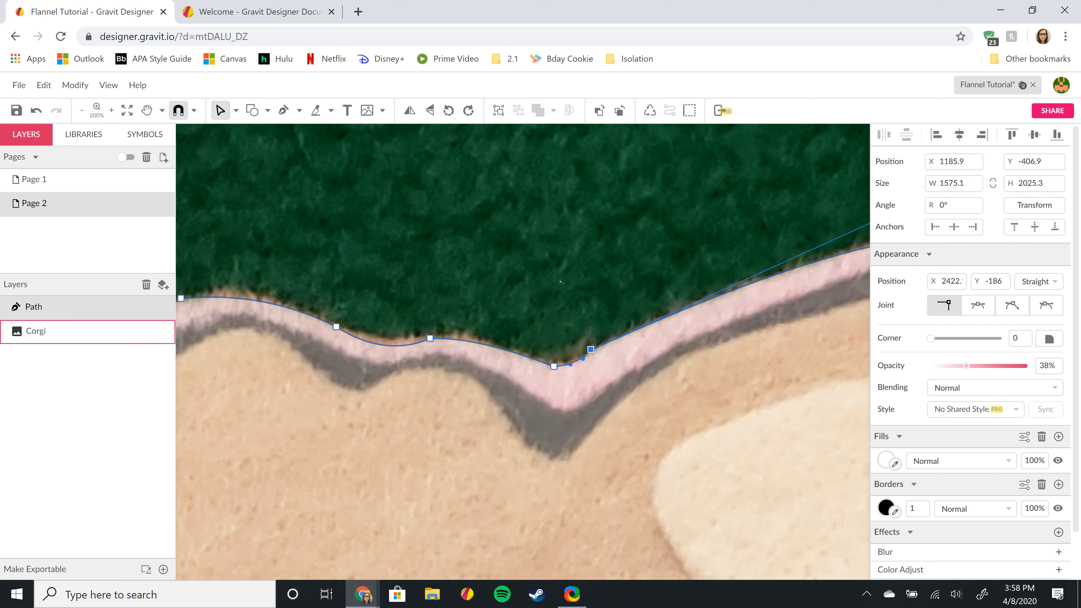
key("Right")
key("Right")
key("Right")
key("Right")
key("Right")
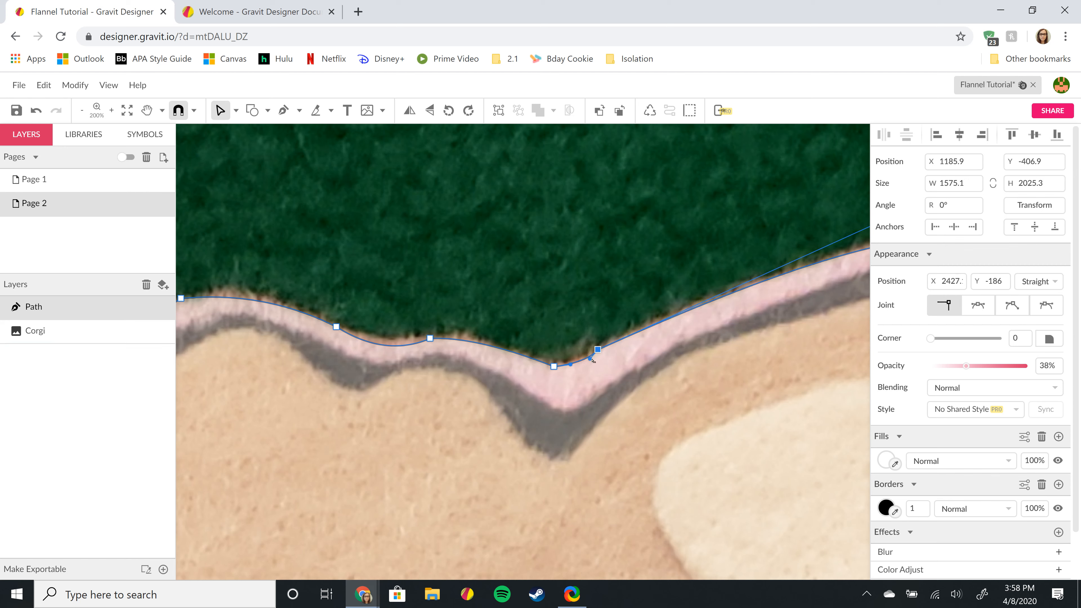
left_click_drag(590, 360, 591, 361)
- Round the curve along the right ear's top edge, then zoom out to 25% to see the whole corgi
key("space")
left_click_drag(681, 308, 467, 315)
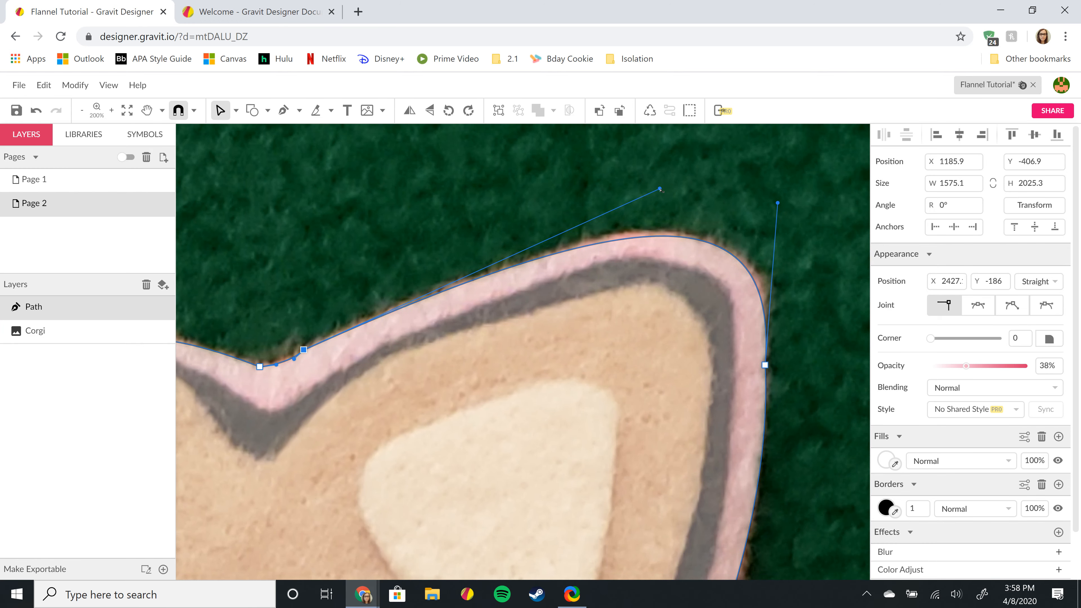
left_click_drag(660, 188, 666, 186)
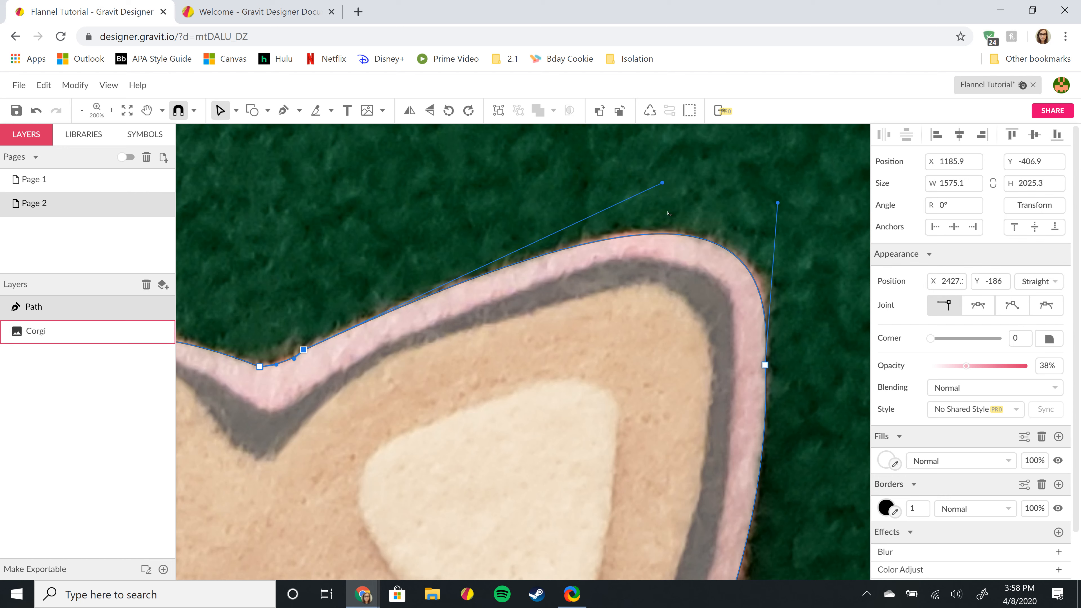
scroll(613, 307, "down", 5)
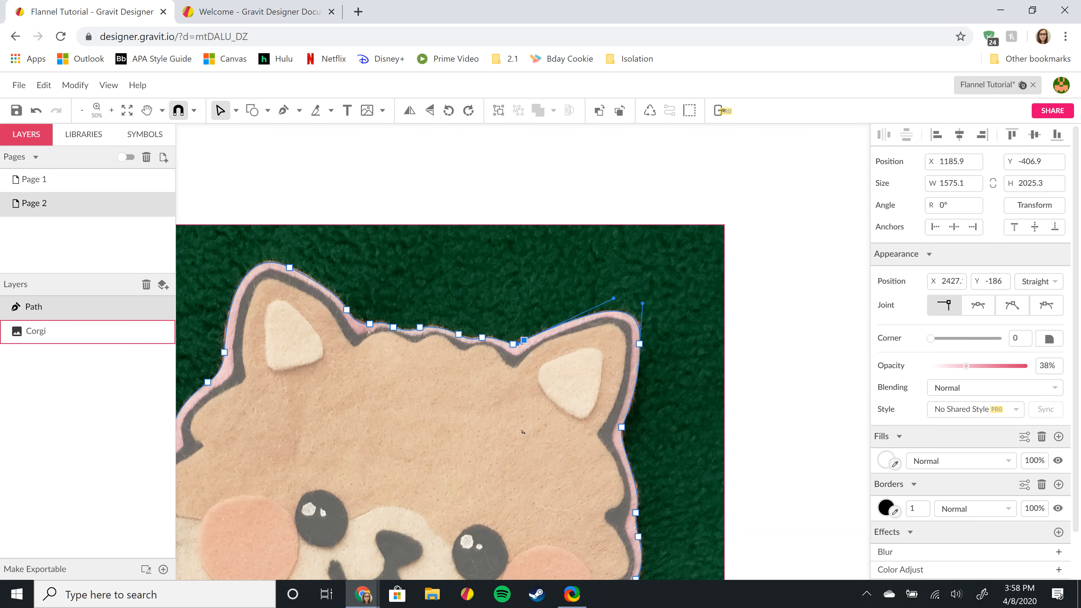
scroll(523, 431, "down", 3)
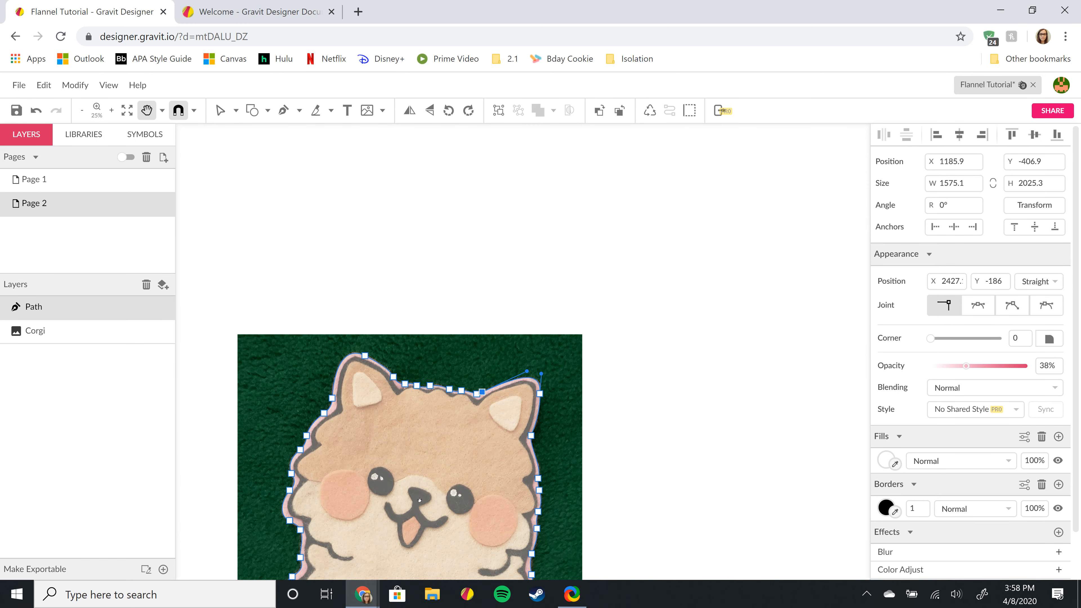
key("space")
left_click_drag(442, 545, 568, 365)
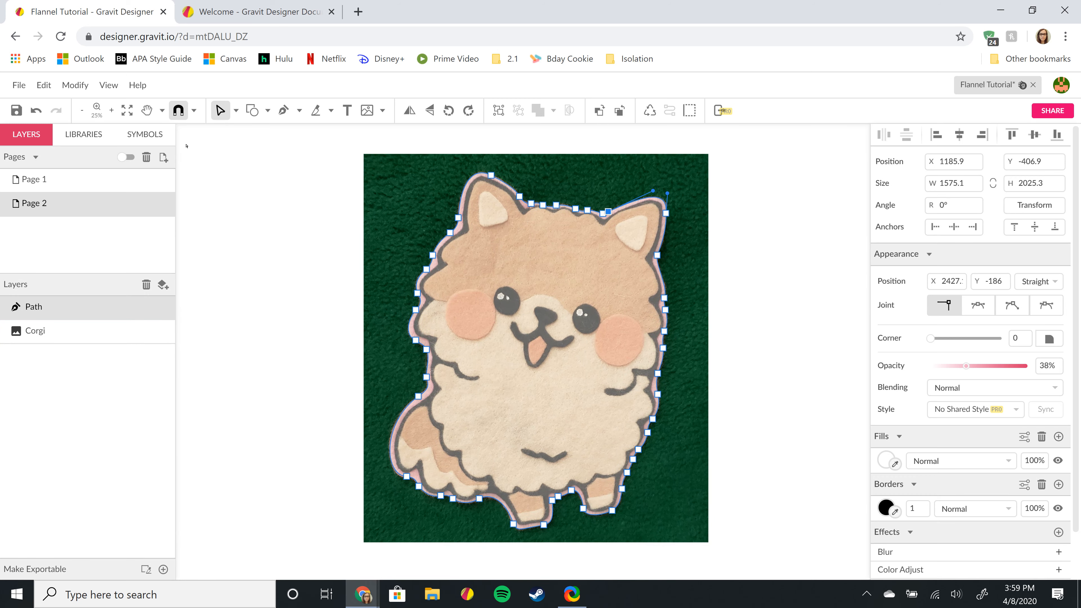
- Switch back to object selection and raise the outline path's opacity from 38% to 100%
left_click(236, 111)
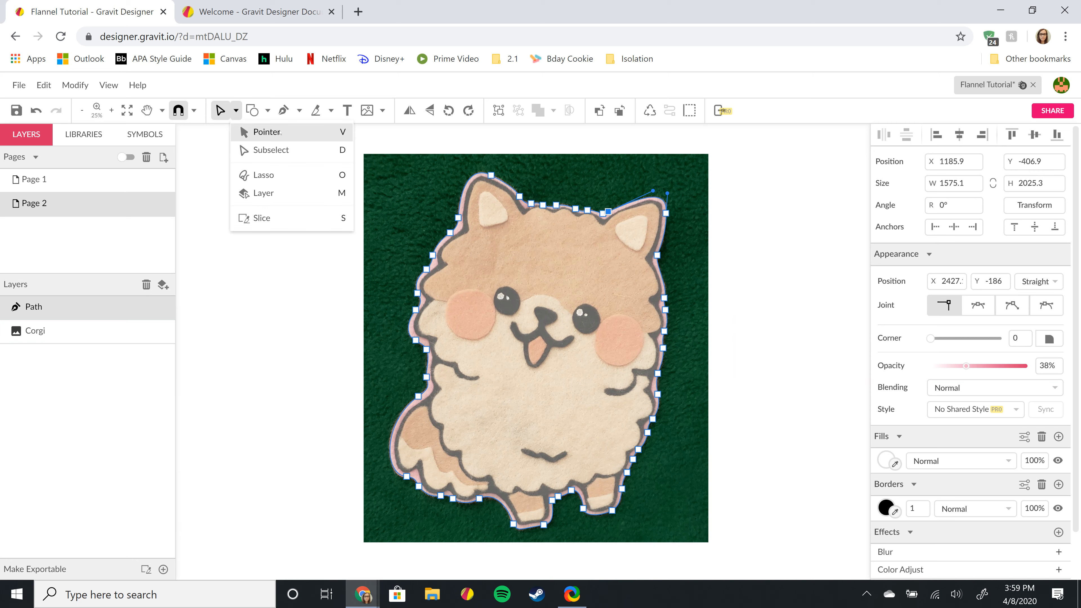
left_click(266, 130)
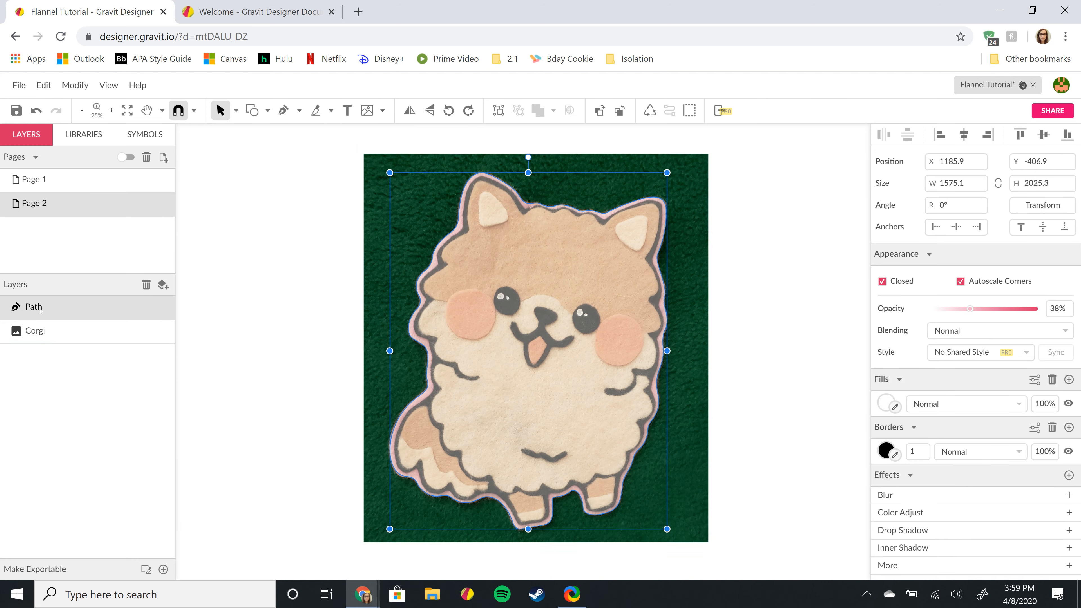
key("Escape")
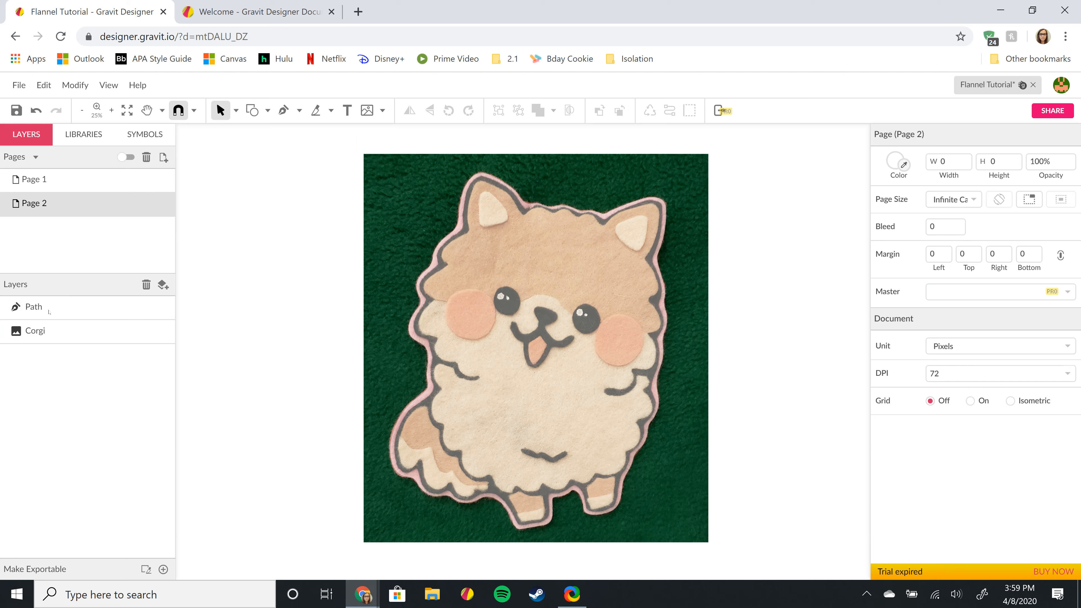
left_click(50, 312)
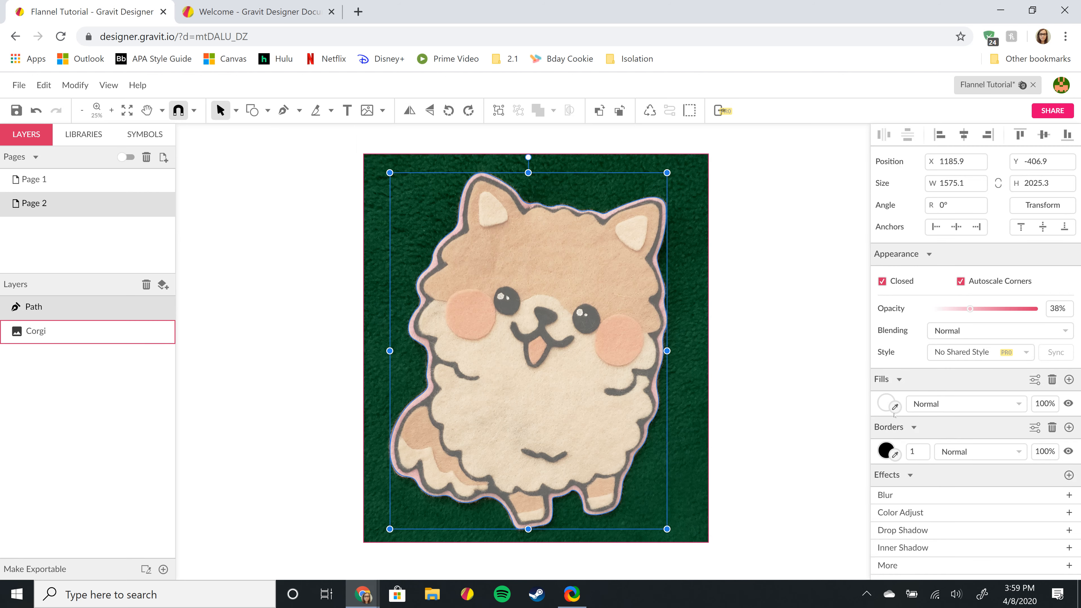
left_click_drag(970, 309, 1042, 307)
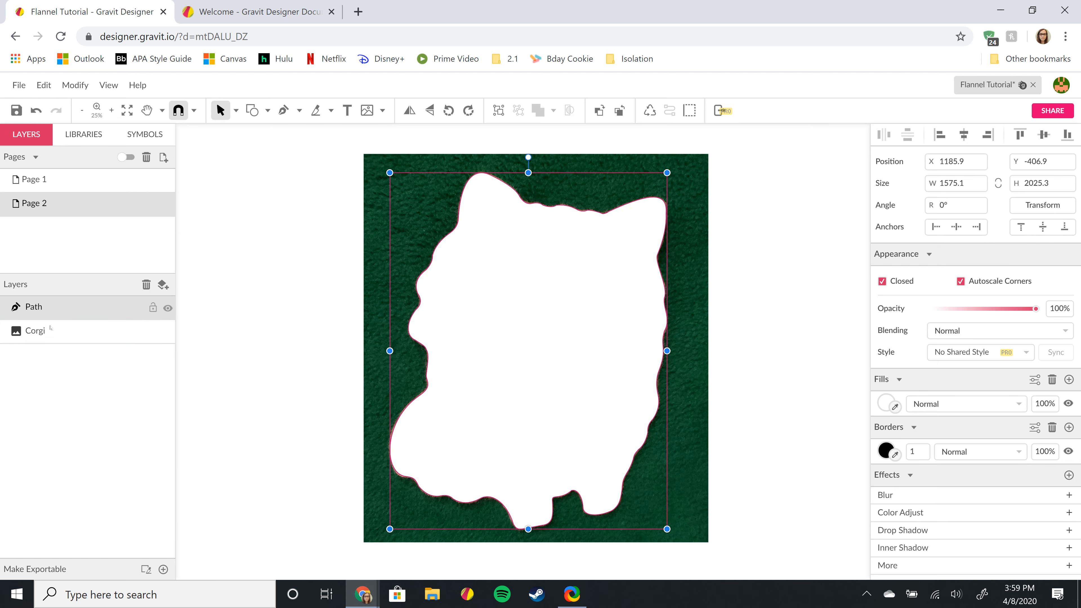
- Drag the Corgi photo layer into the Path layer, fixing the nesting until the photo is clipped
left_click(41, 340)
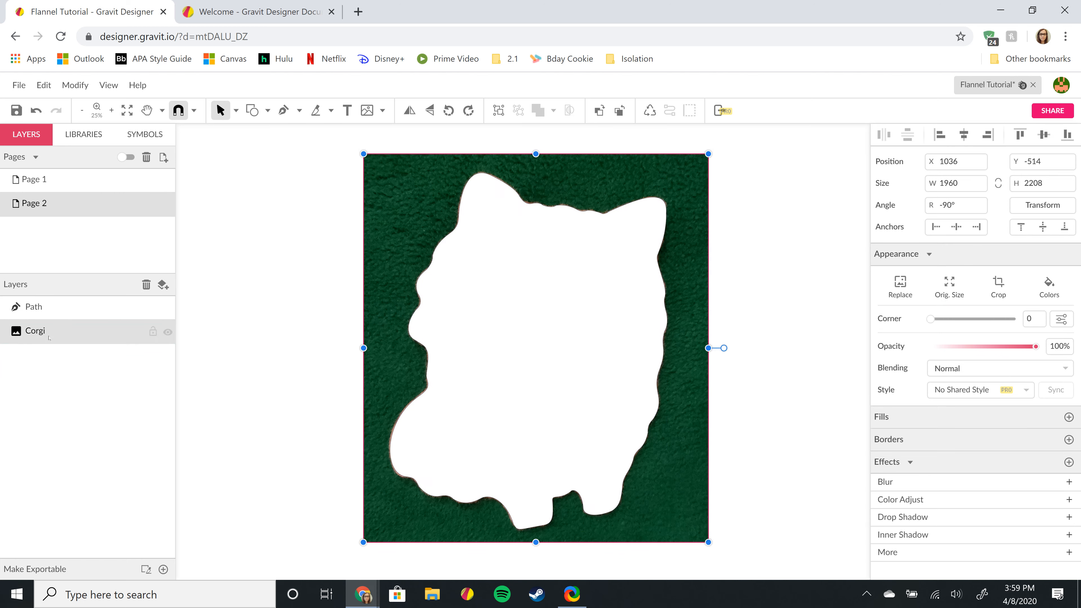
left_click_drag(56, 339, 57, 309)
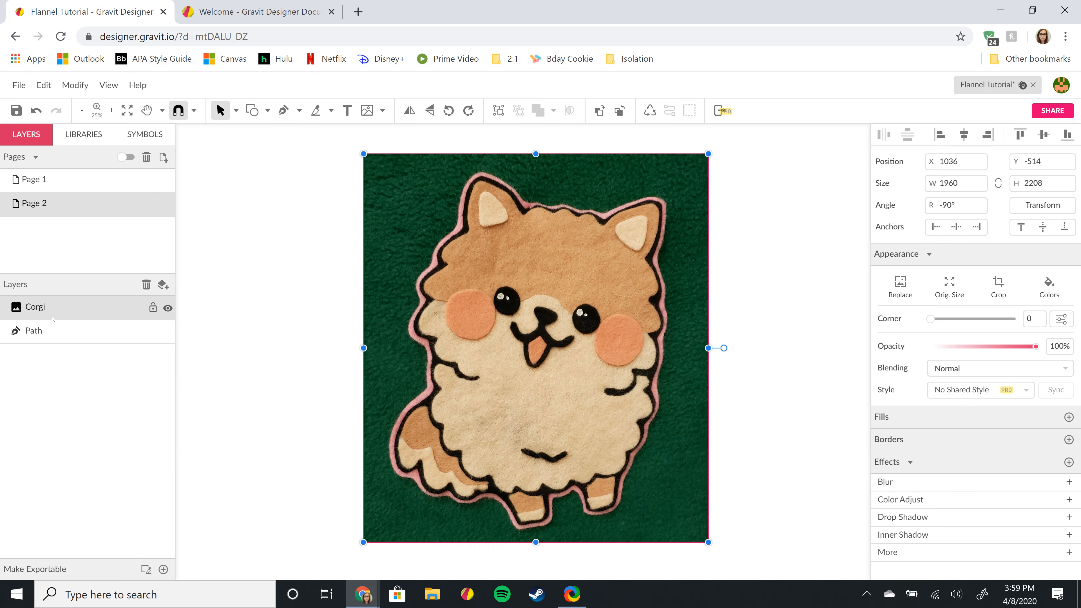
left_click_drag(42, 339, 59, 307)
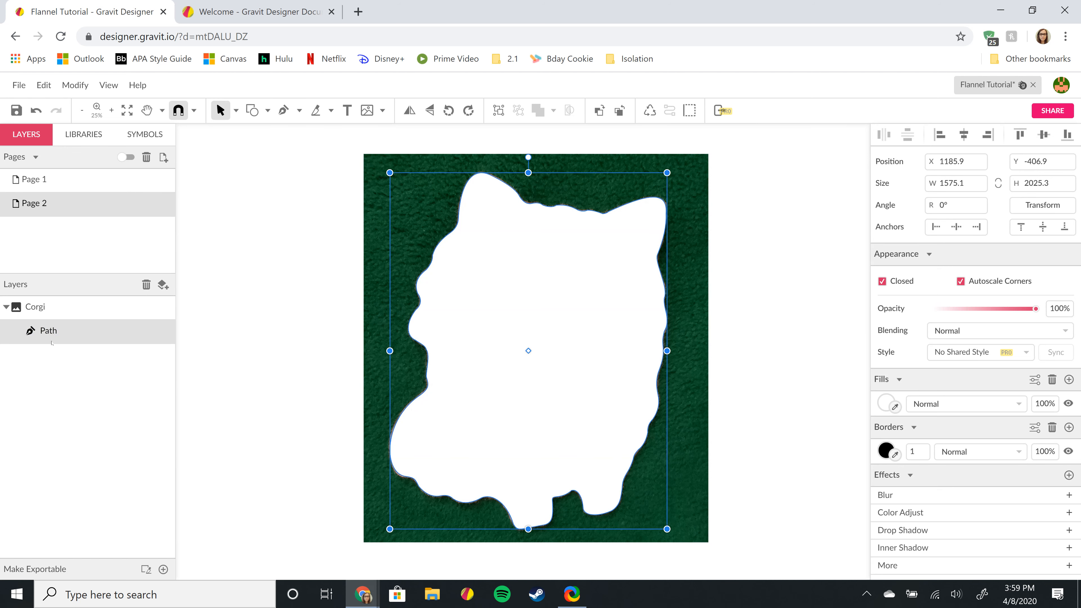
mouse_move(45, 302)
left_mouse_down()
mouse_move(25, 286)
mouse_move(28, 300)
left_mouse_up()
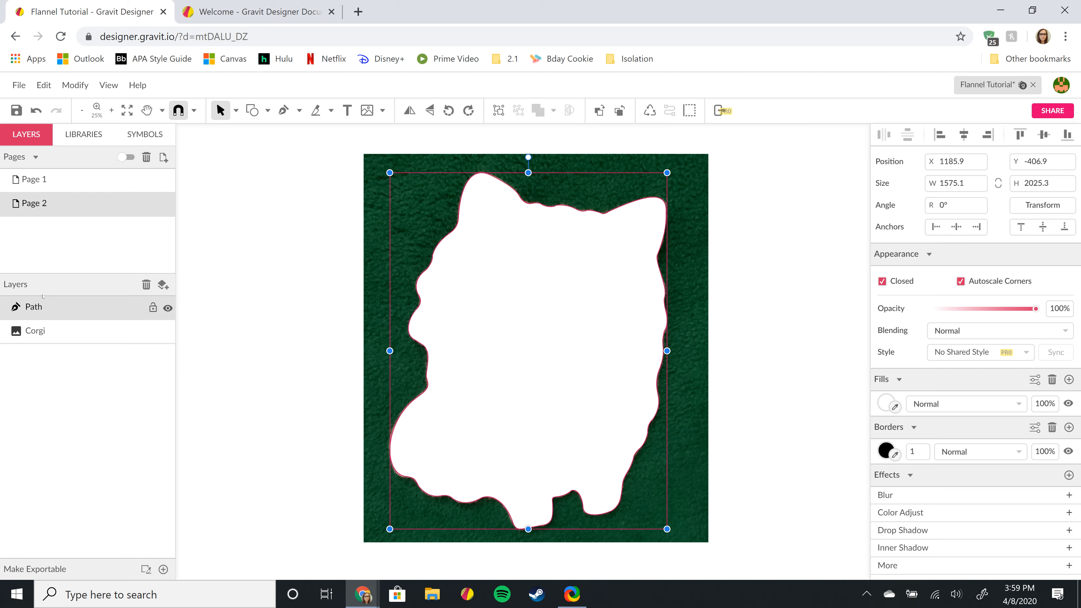
left_click(39, 332)
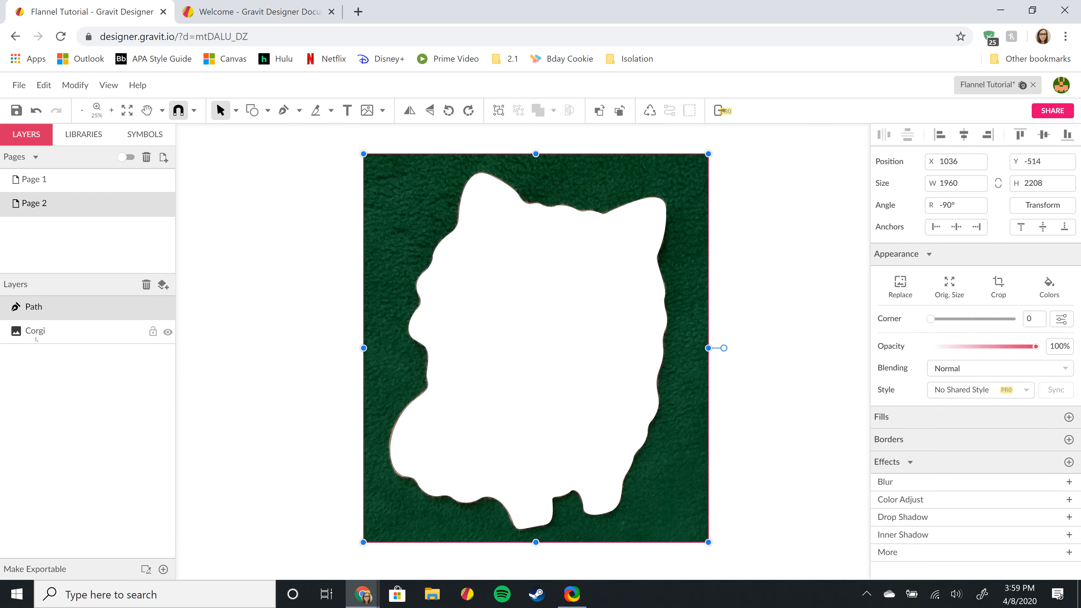
left_click_drag(41, 315, 36, 315)
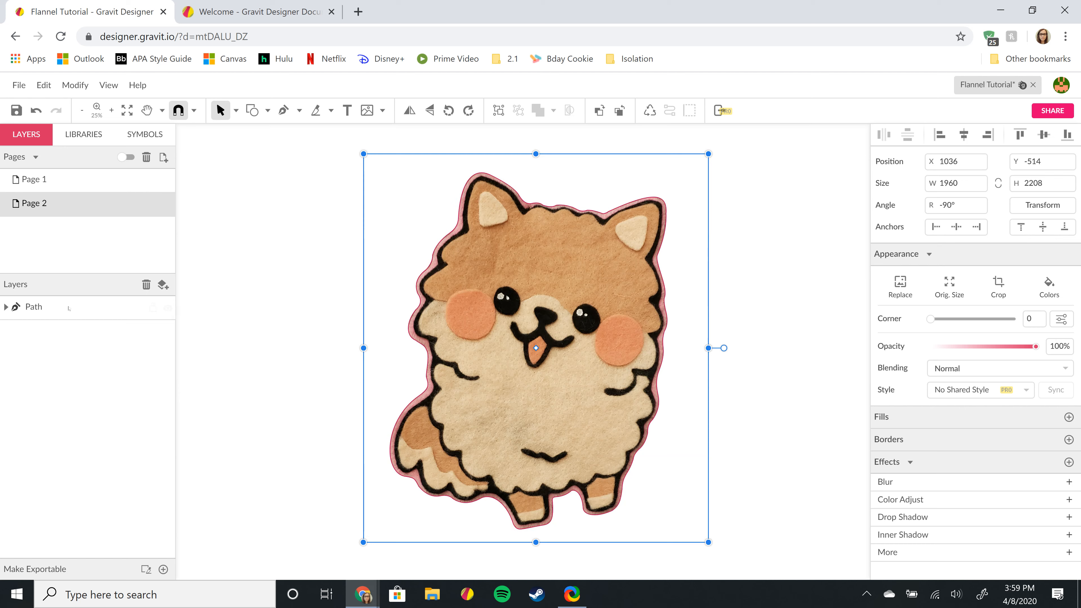
- Rename the Path layer to Corgi
left_click(34, 307)
left_click(35, 309)
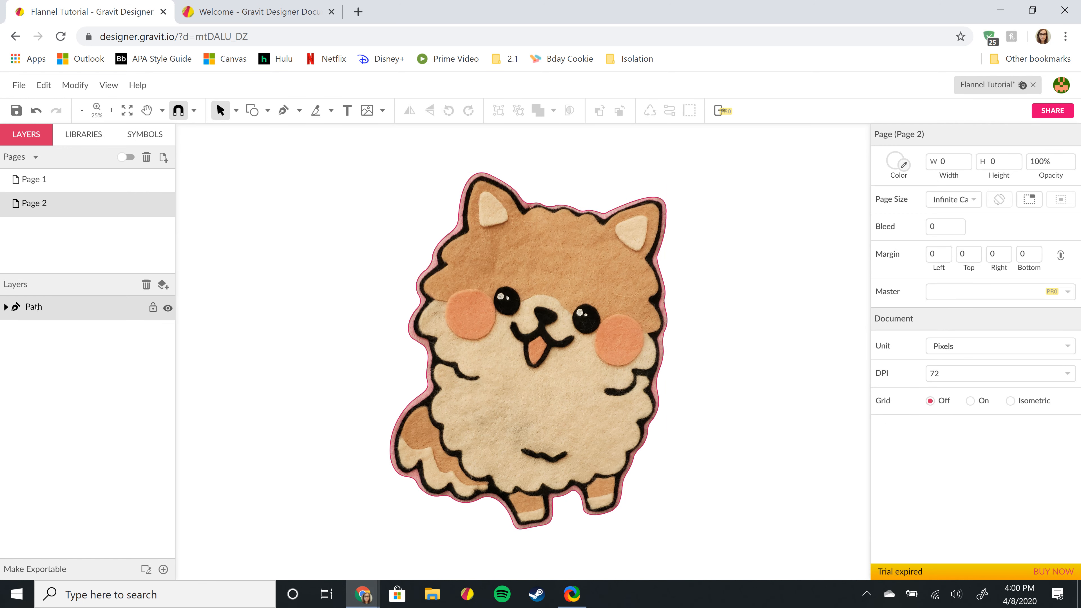
double_click(36, 307)
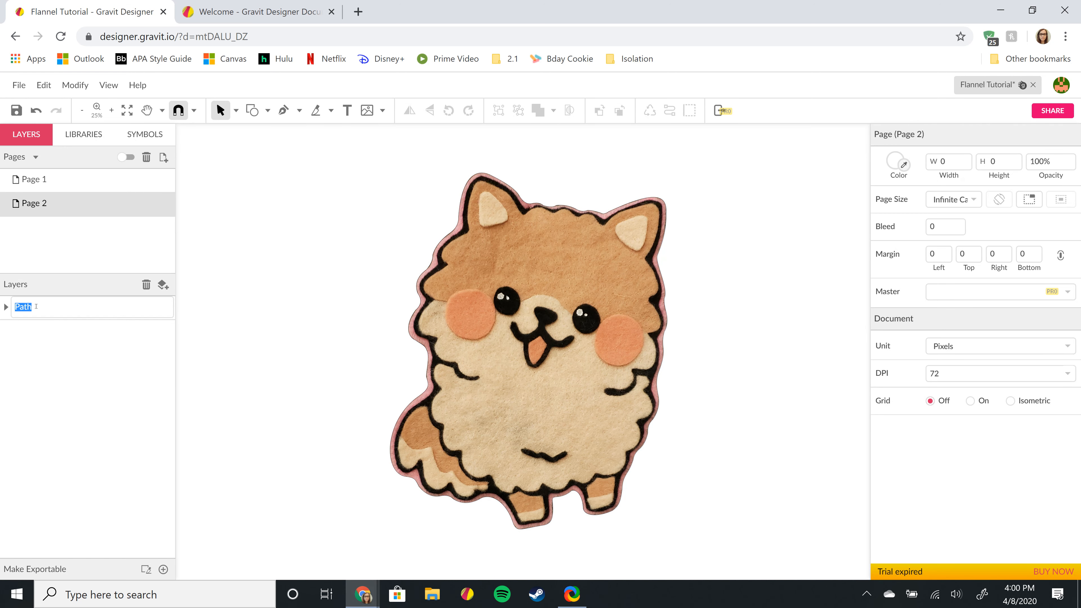
type("Corgi")
key("Return")
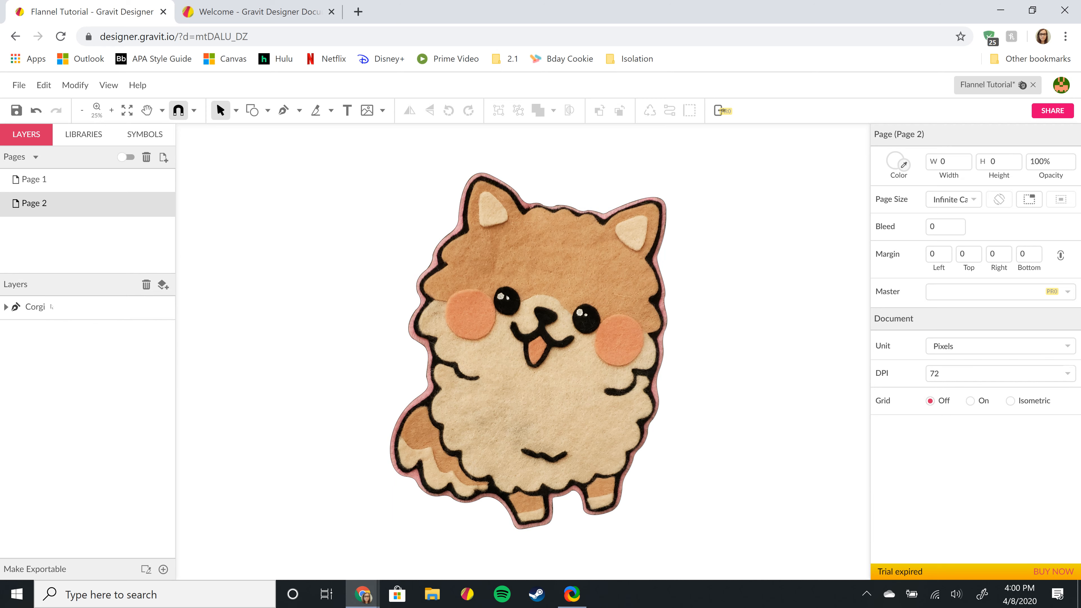
- Delete the black 1-pixel border from the Corgi shape
left_click(51, 307)
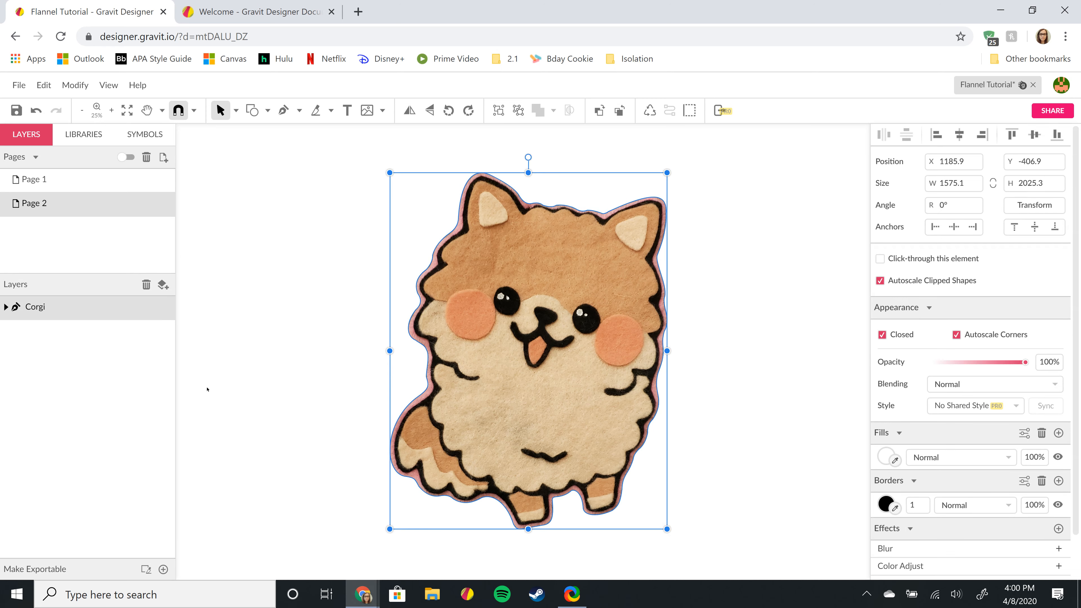
left_click(291, 342)
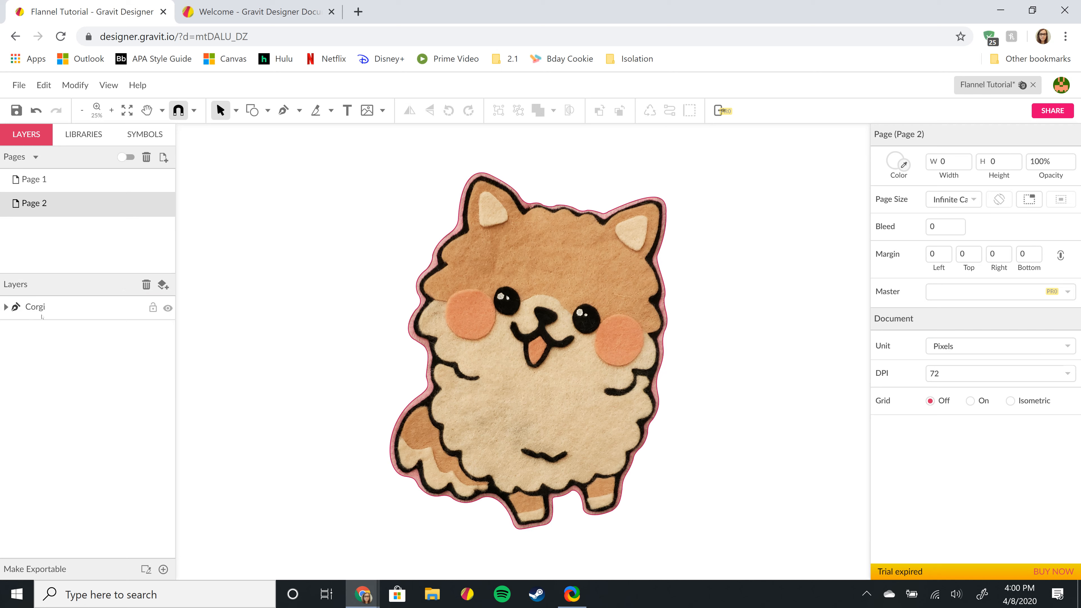
left_click(41, 315)
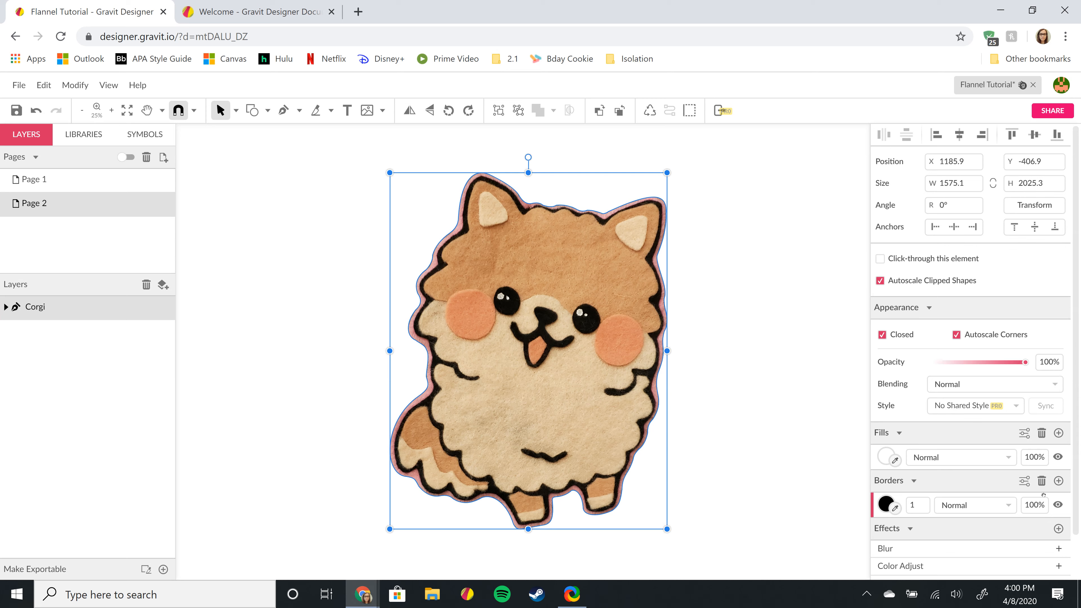
left_click(1042, 480)
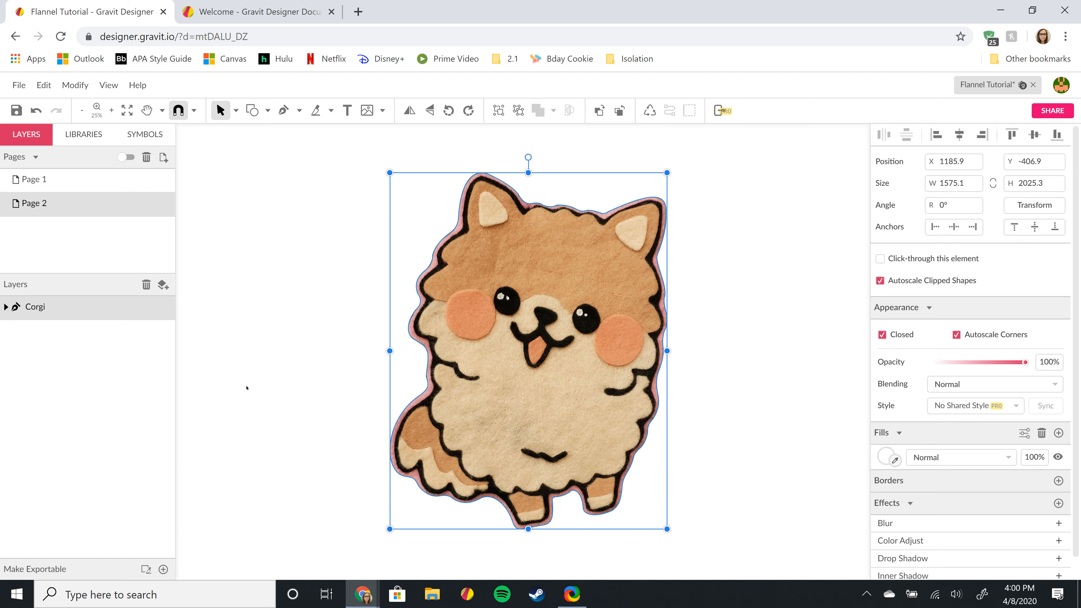
- Add 1x PNG export settings to the Corgi shape, export Corgi.png and open the download
left_click(163, 569)
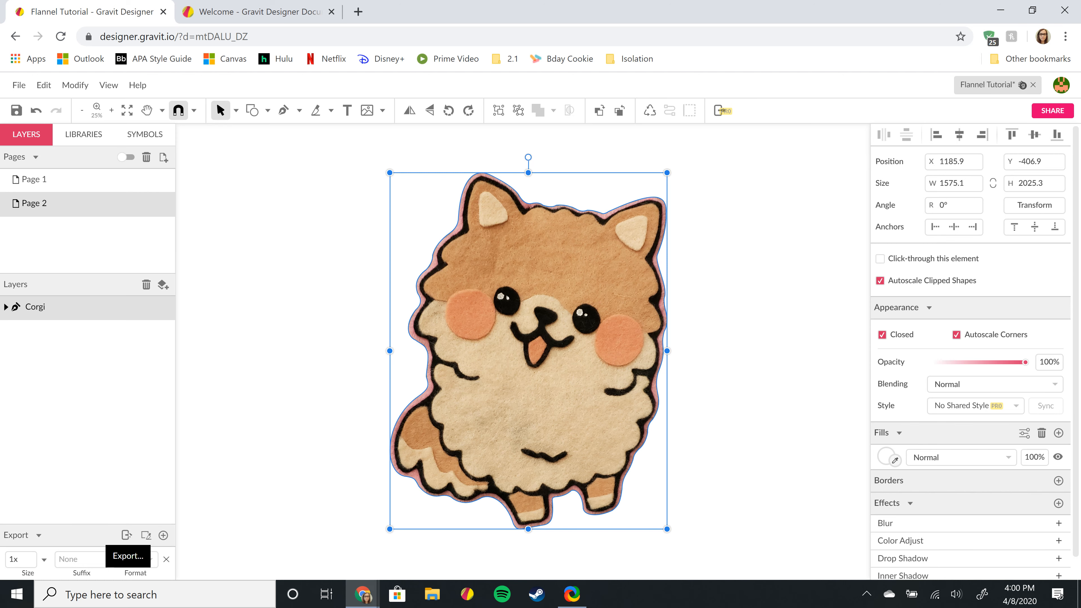
left_click(126, 534)
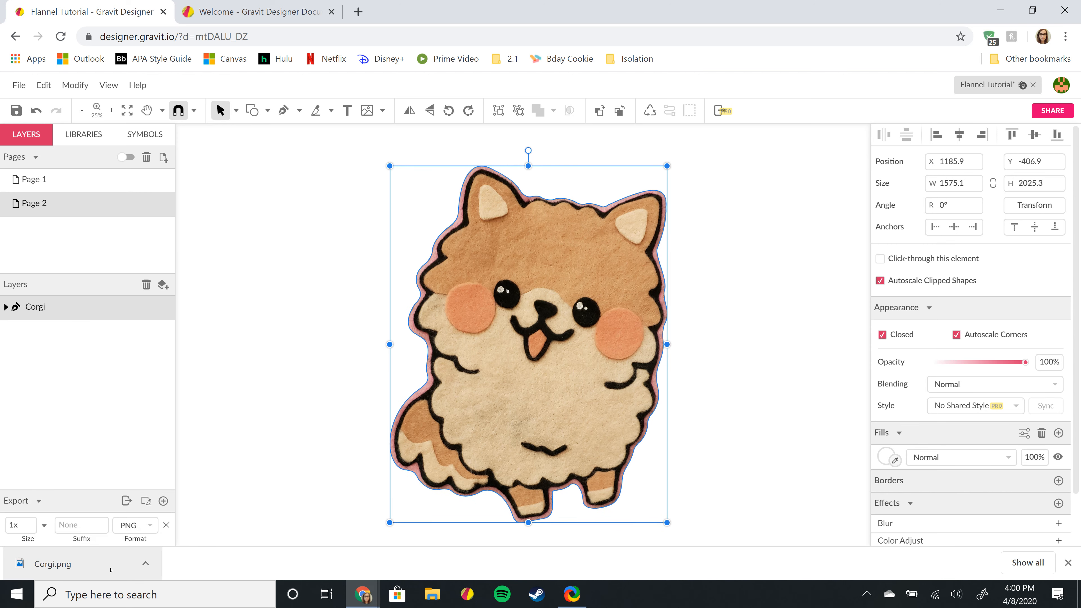
left_click(111, 569)
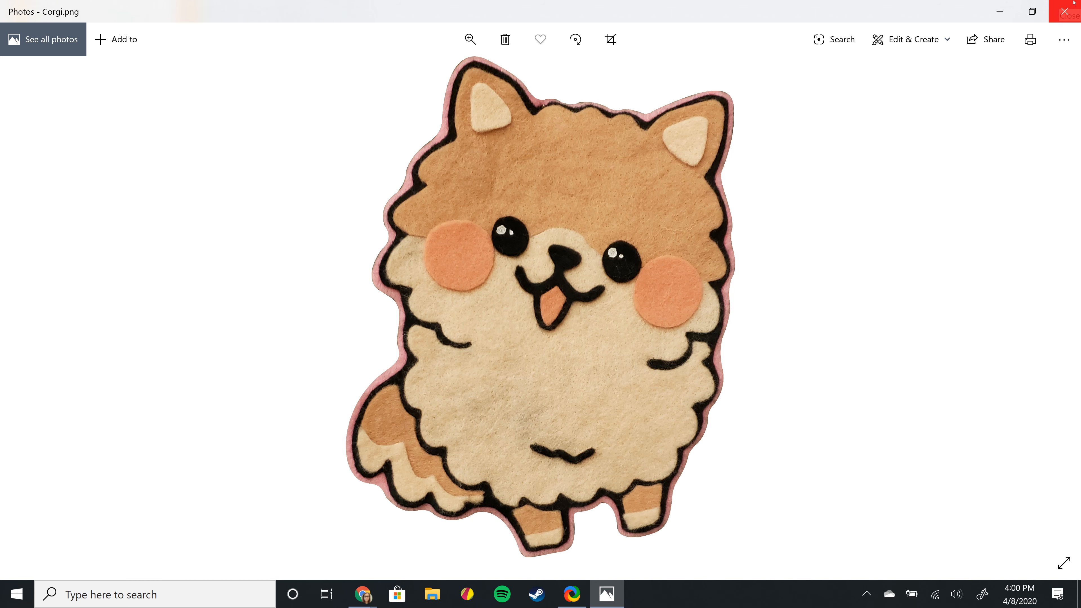
- Close the Windows Photos viewer showing Corgi.png
left_click(1067, 12)
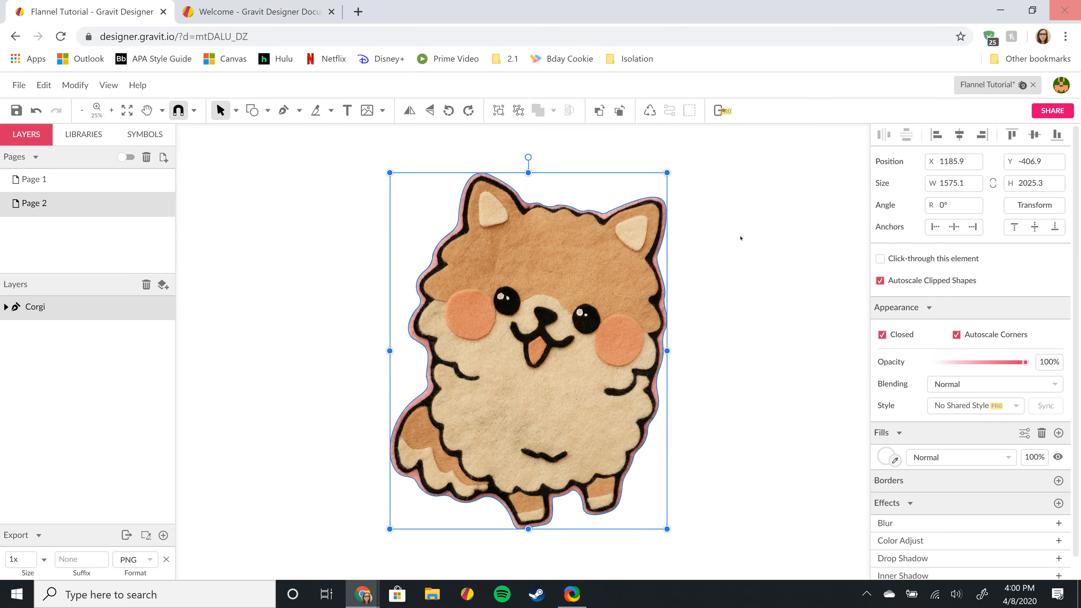
- Deselect the corgi, glance at Page 1 with the turtle, then return to Page 2
left_click(835, 228)
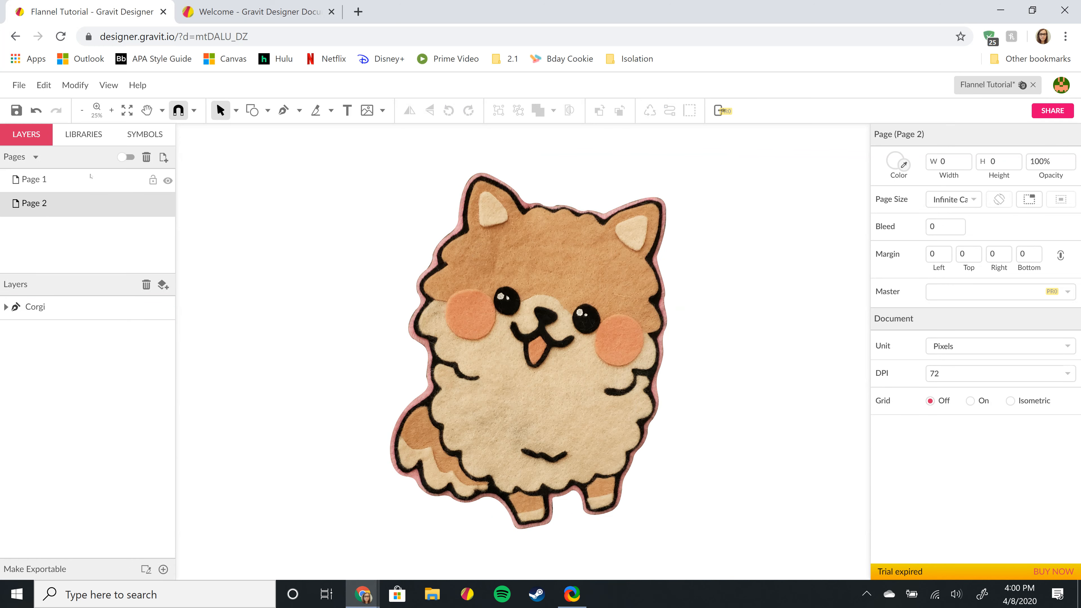
left_click(79, 184)
scroll(533, 318, "down", 3)
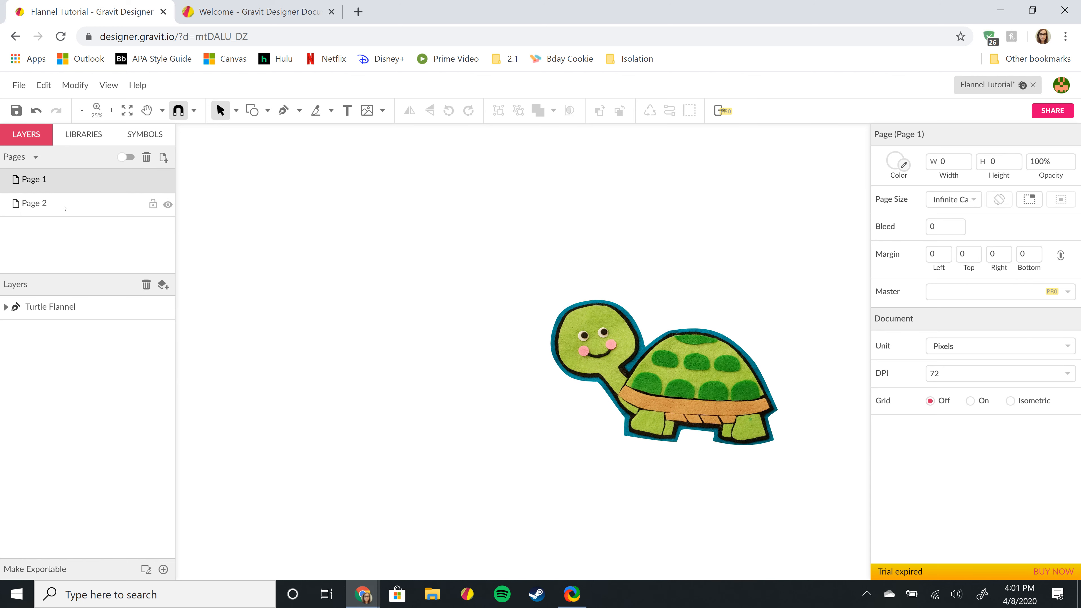
left_click(65, 208)
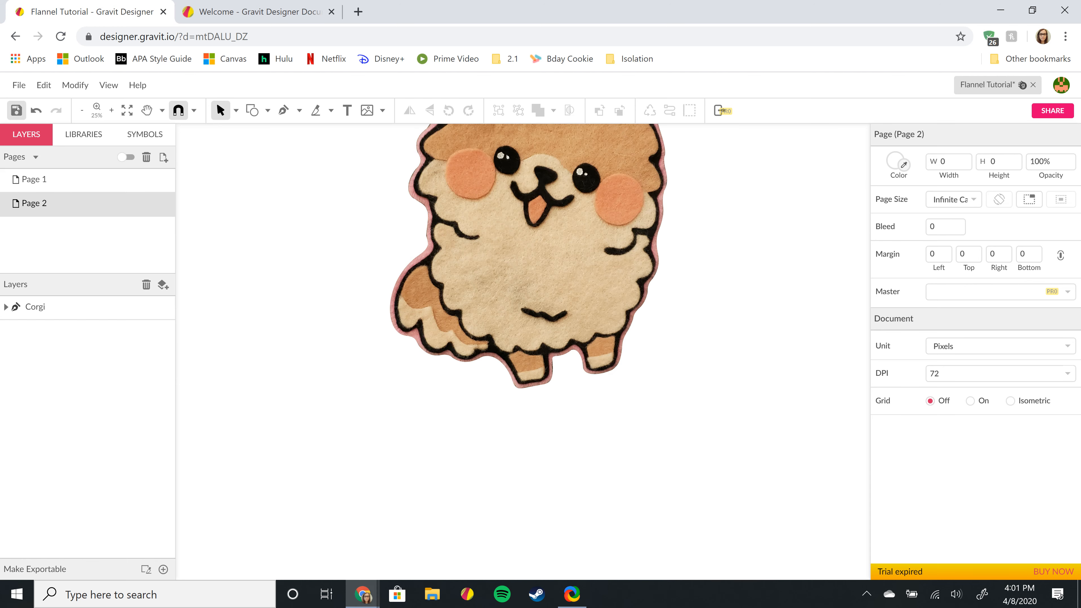
- Save the Flannel Tutorial design and bring up the File menu
left_click(16, 112)
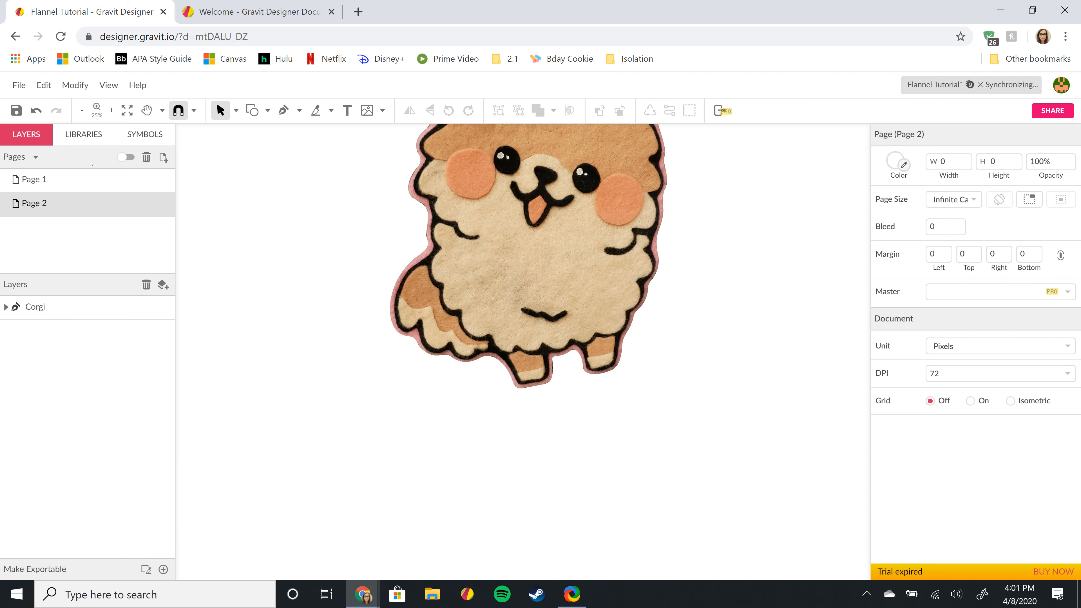
left_click(19, 85)
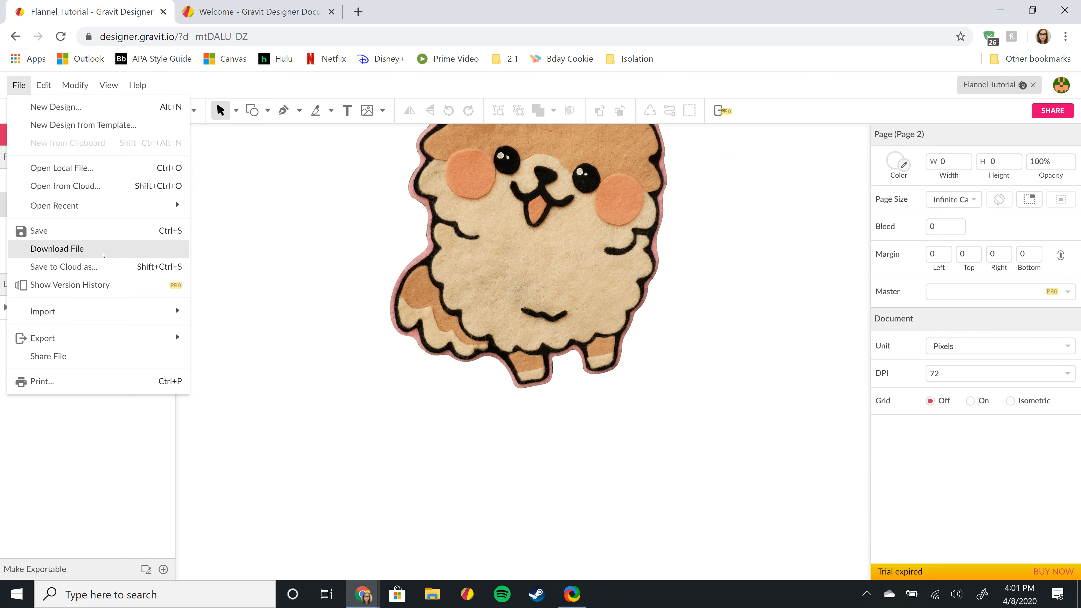
left_click(96, 444)
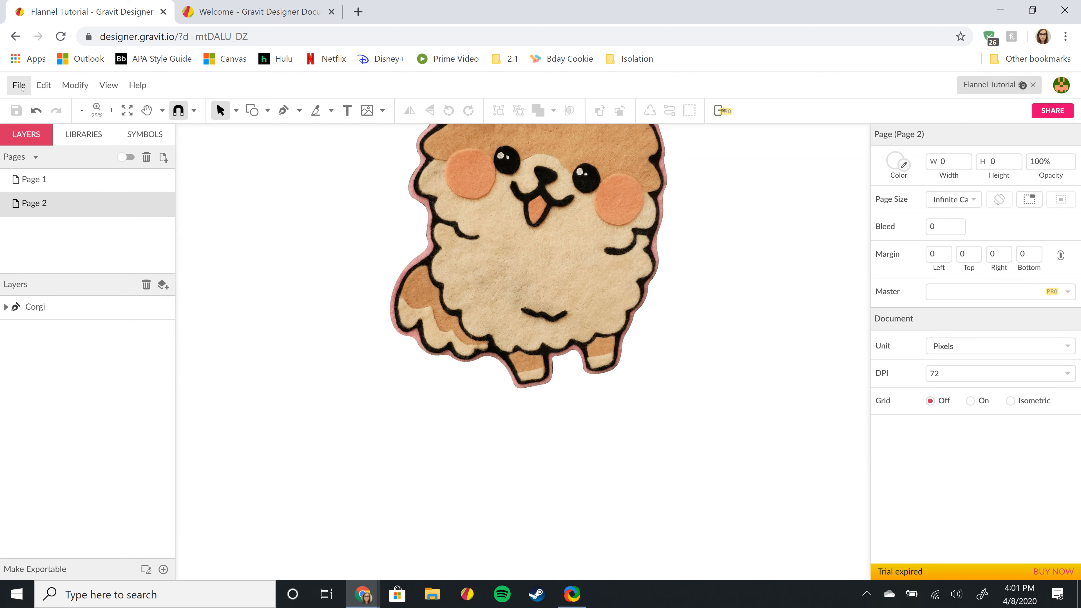
left_click(21, 87)
- Switch to the Gravit Designer Documentation tab and scroll around its welcome page
left_click(233, 3)
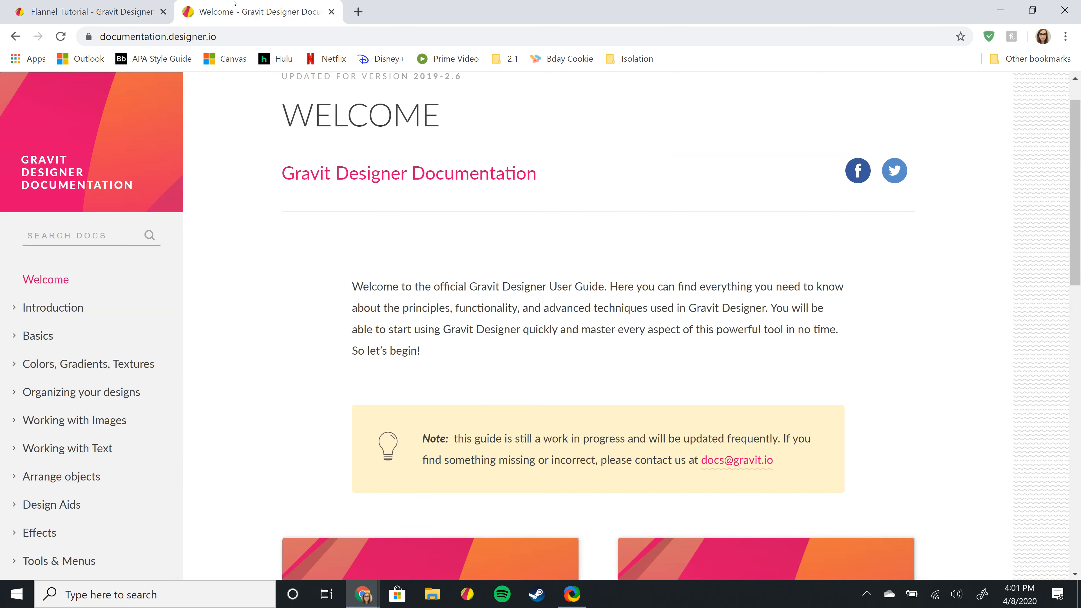
scroll(268, 267, "up", 1)
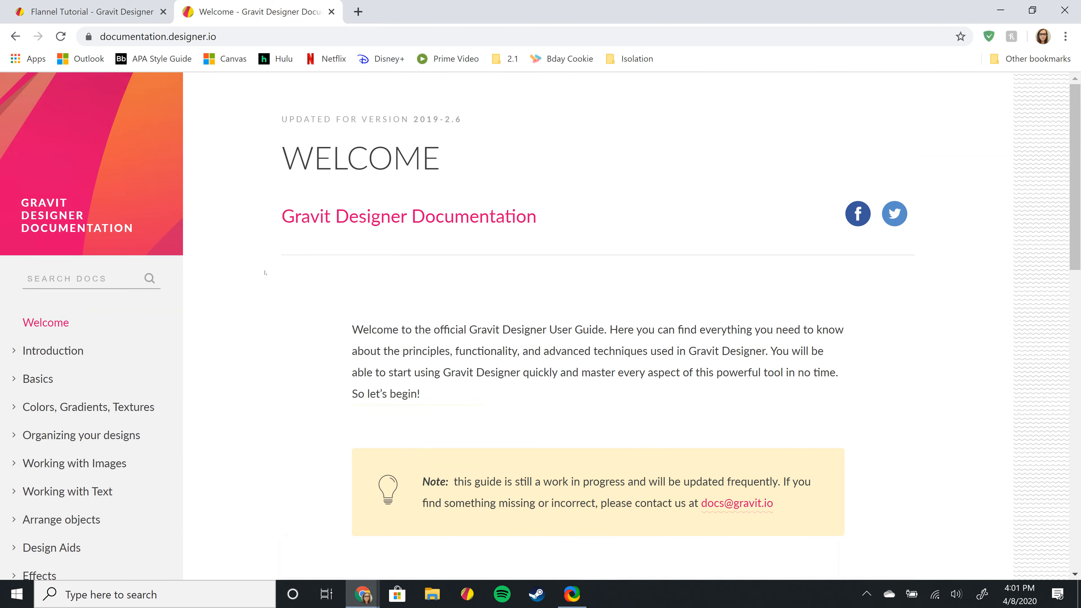
scroll(264, 273, "down", 15)
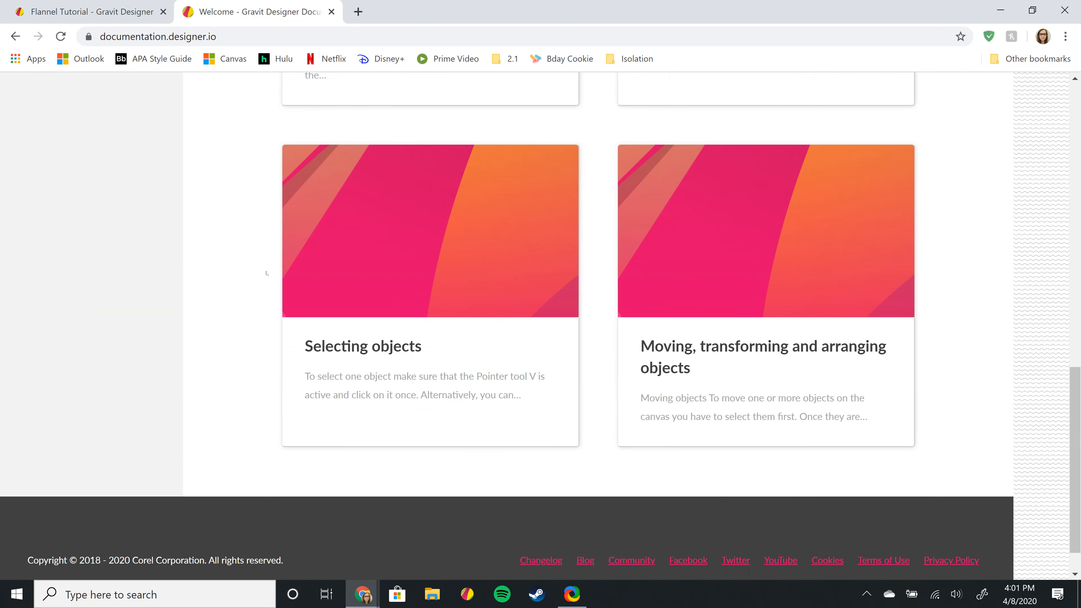
scroll(279, 259, "up", 8)
scroll(279, 258, "up", 7)
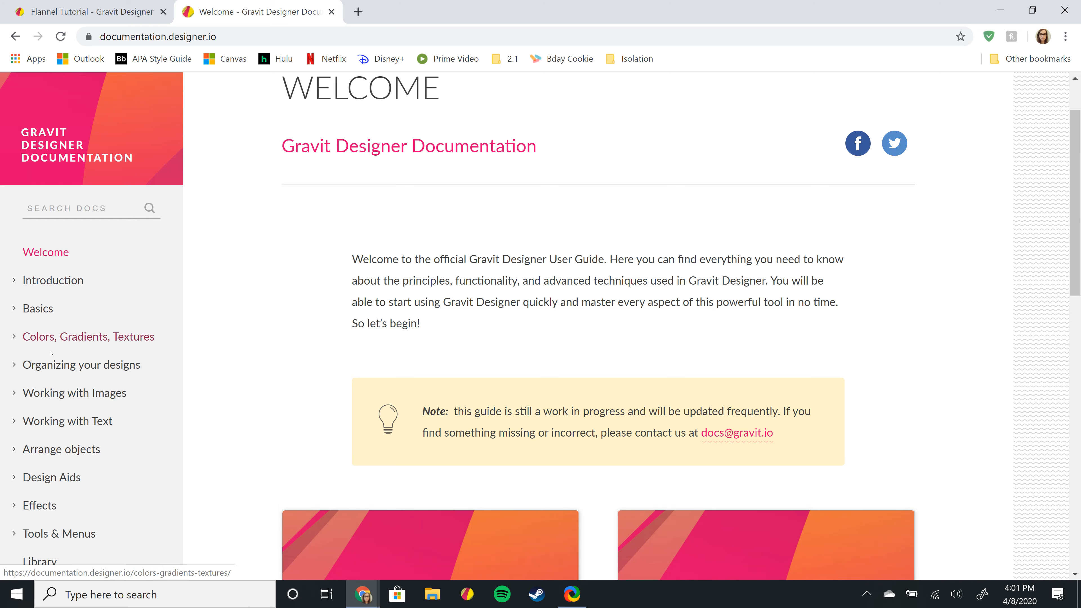
scroll(49, 336, "down", 1)
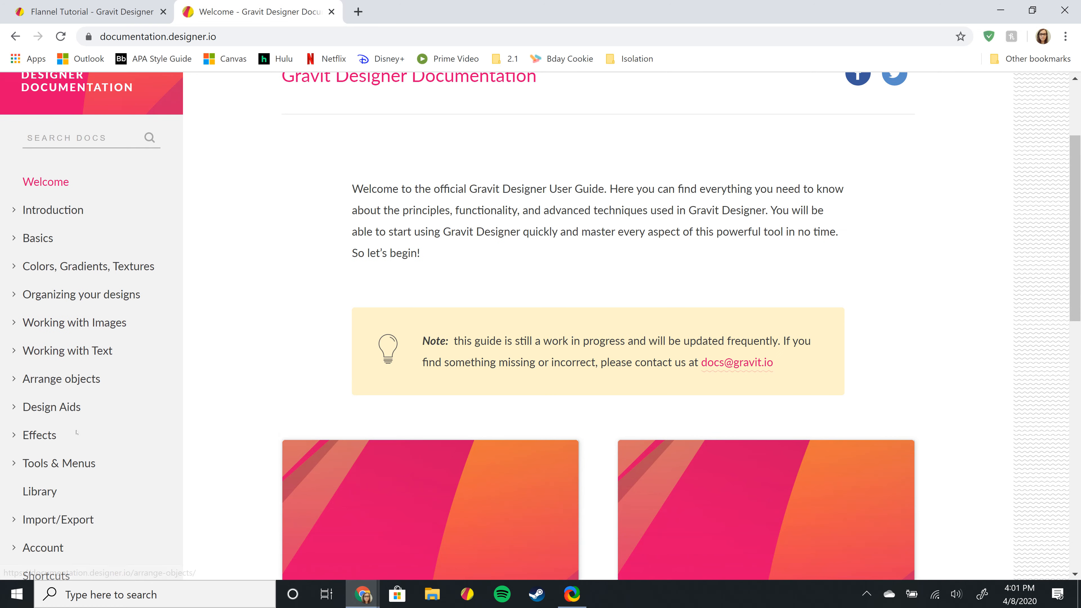
scroll(79, 443, "down", 3)
scroll(87, 465, "up", 2)
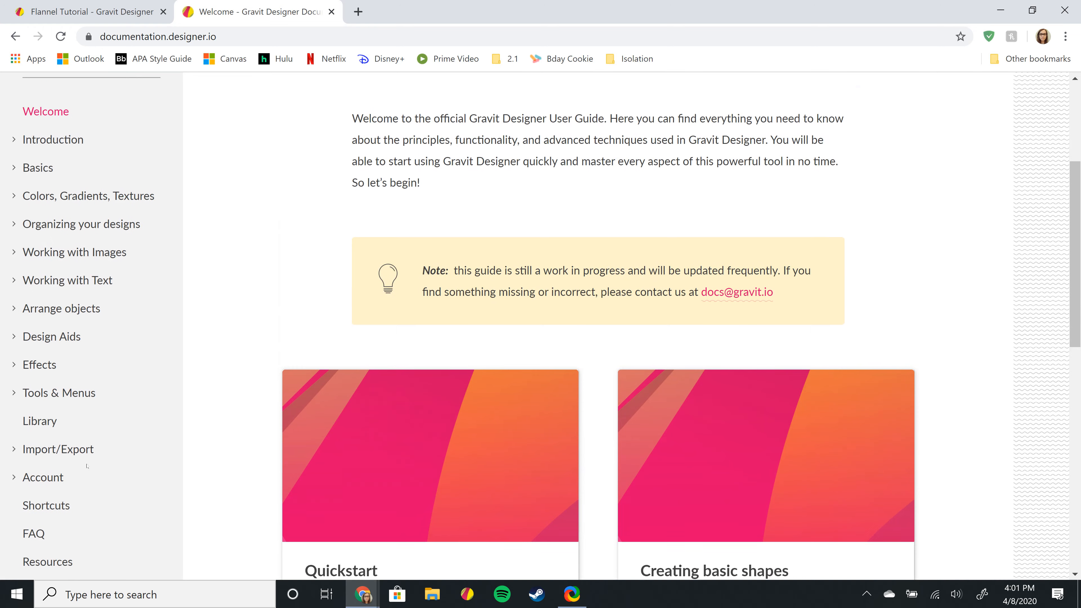
- Open the Drawing Tools page from the Tools & Menus documentation section
left_click(74, 394)
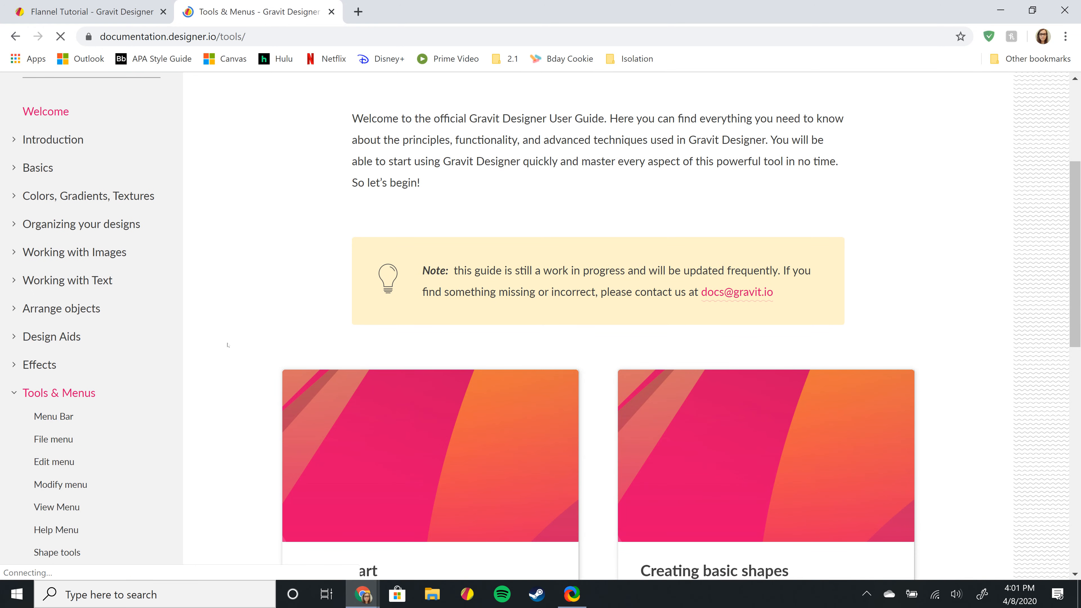
scroll(228, 345, "down", 2)
scroll(232, 397, "down", 2)
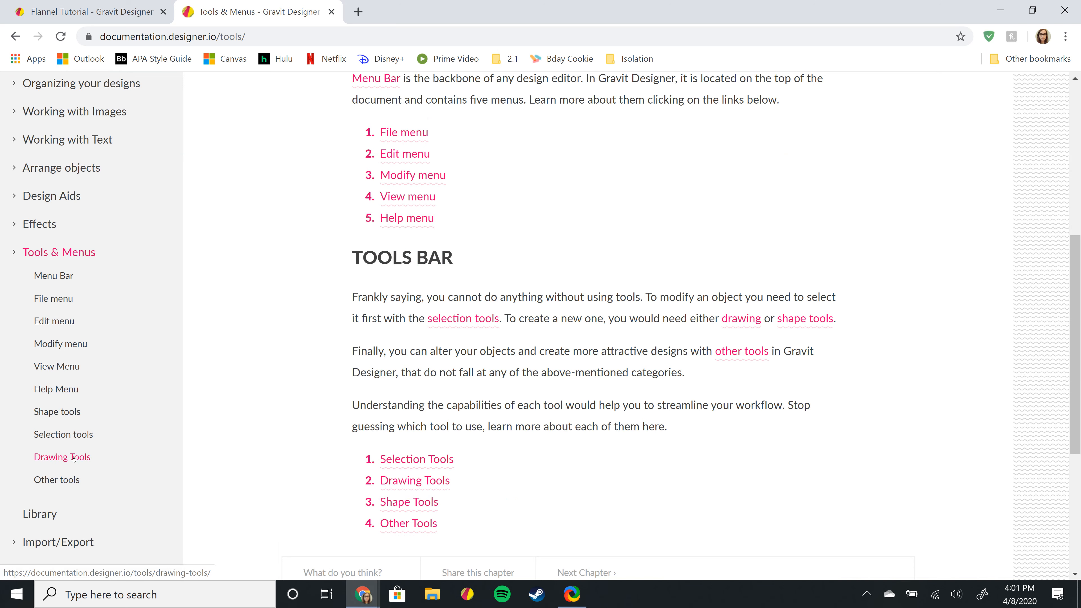
left_click(73, 457)
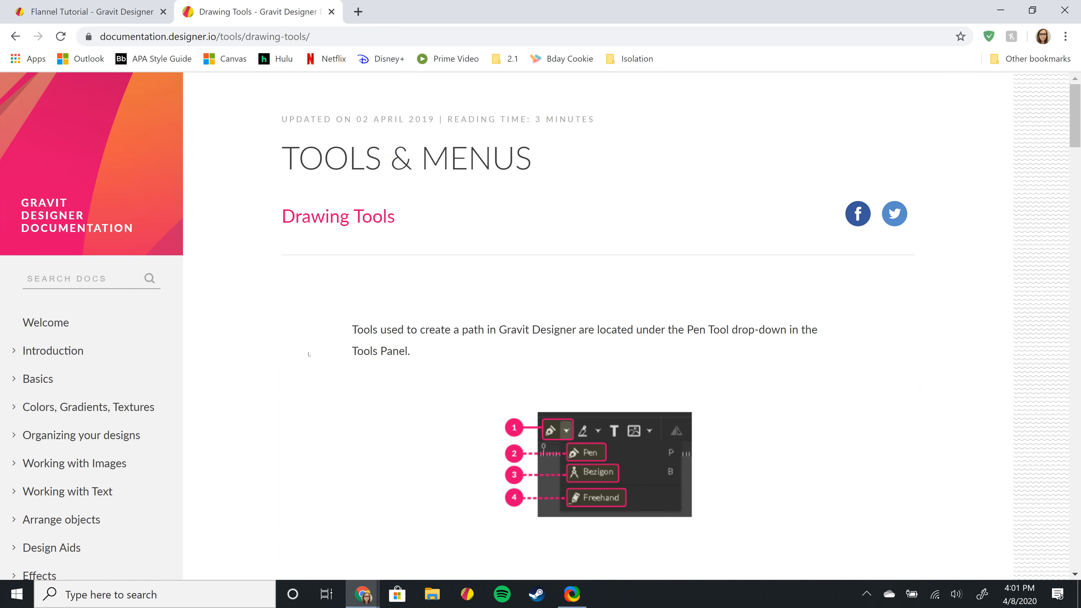
- Scroll the Drawing Tools page past 'Create a curved line' down to 'Connect (close) a path'
scroll(585, 369, "down", 1)
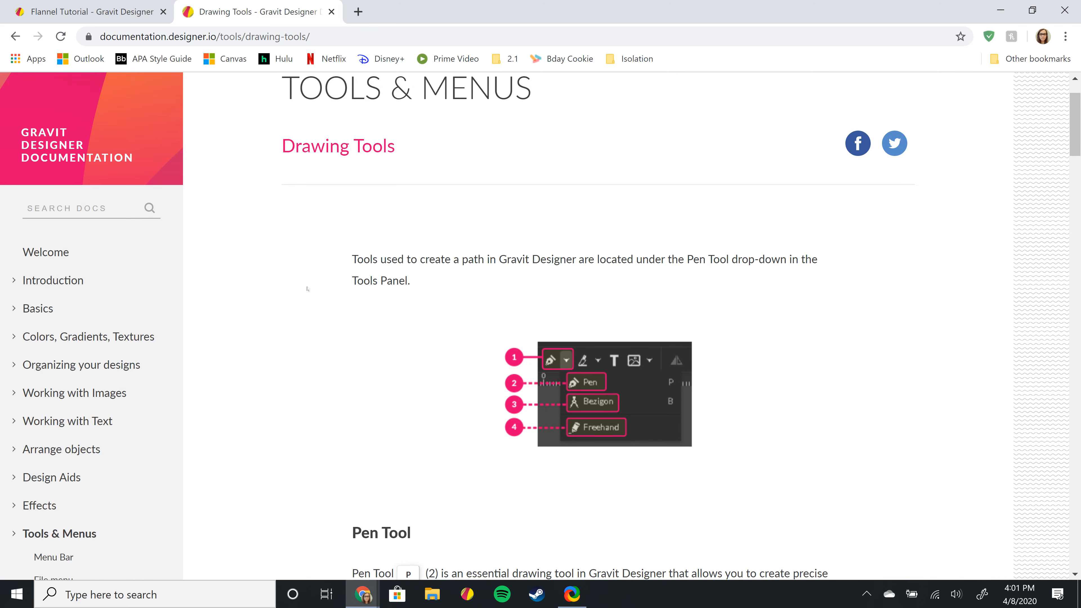
scroll(308, 289, "down", 13)
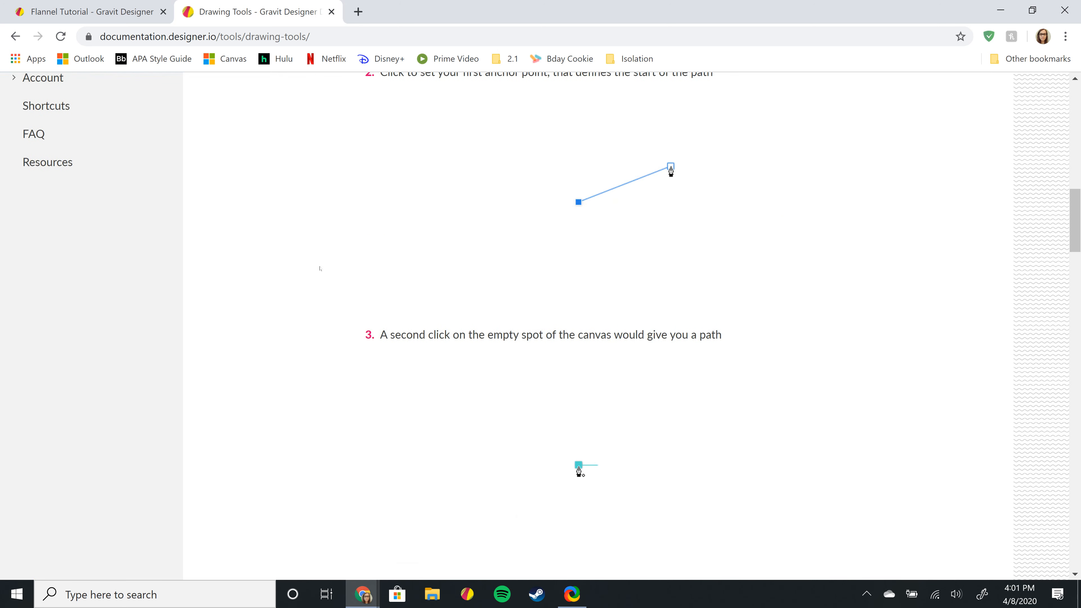
scroll(321, 269, "up", 1)
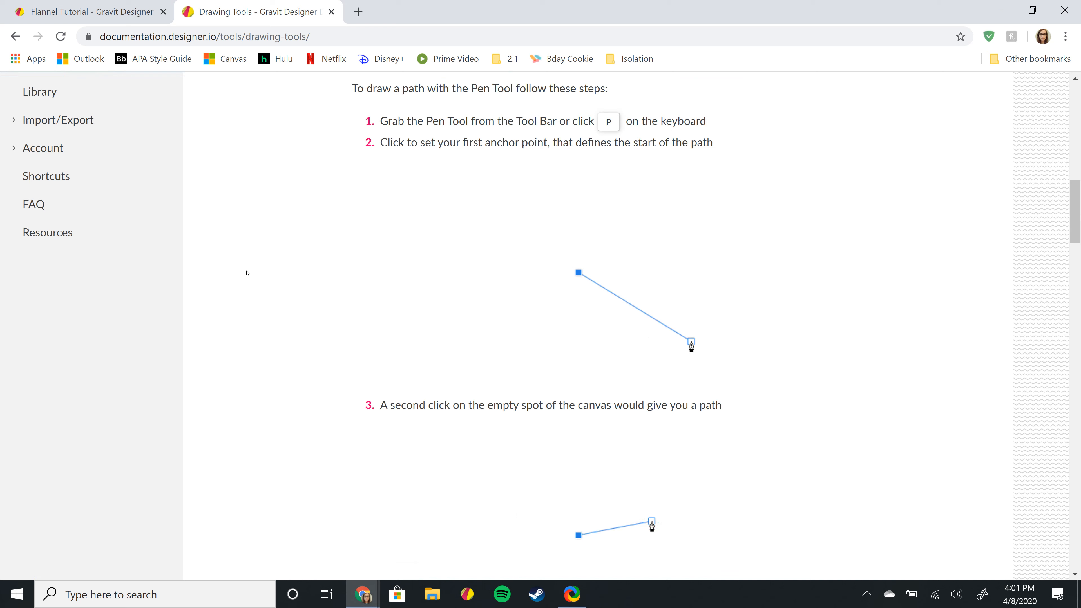
scroll(246, 272, "down", 8)
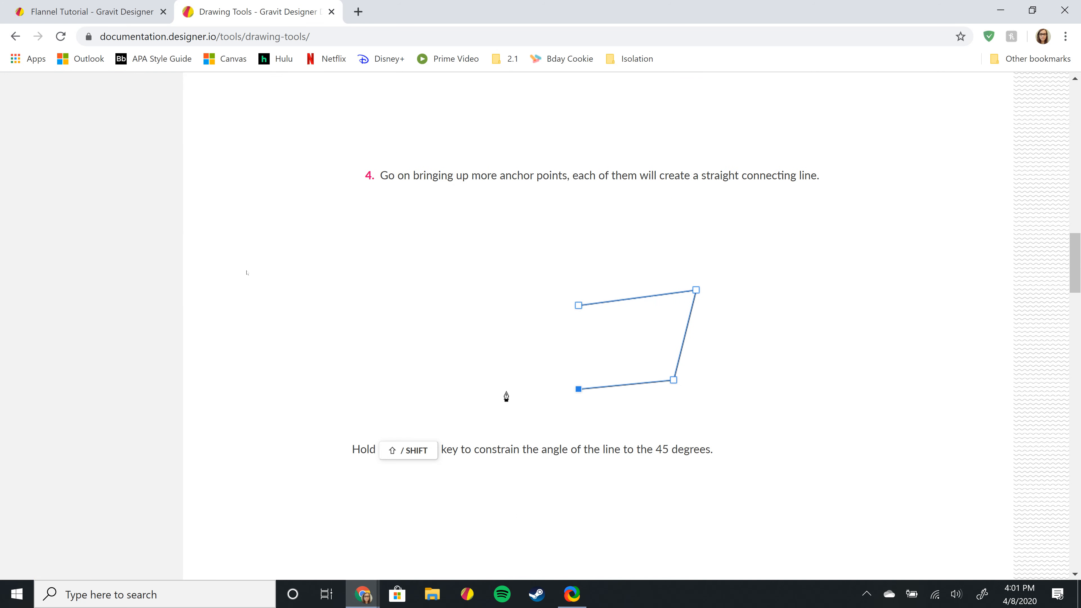
scroll(245, 271, "down", 5)
scroll(249, 262, "down", 3)
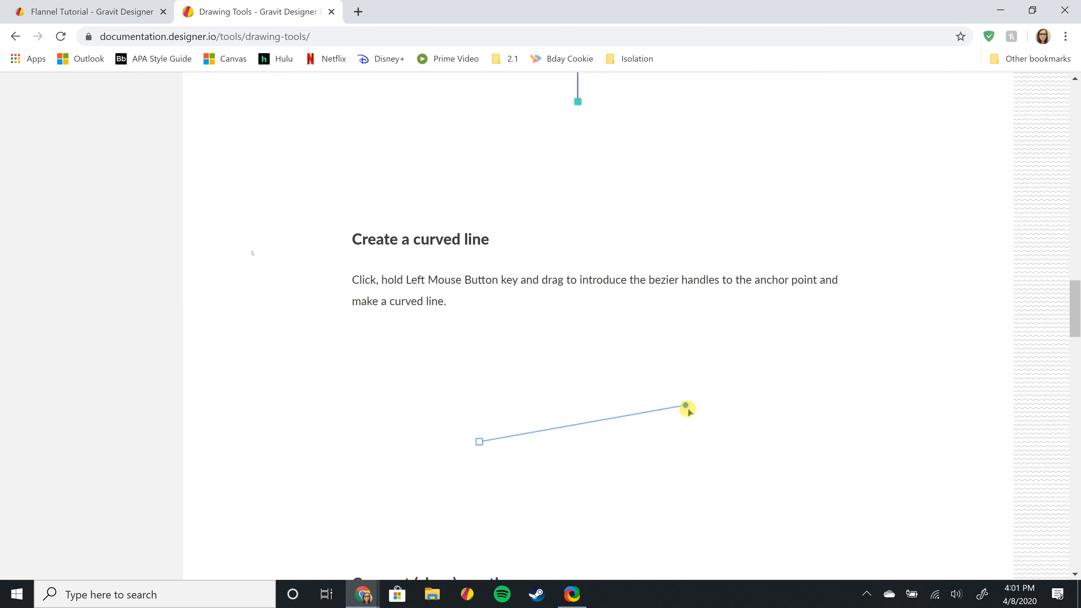
scroll(303, 379, "down", 1)
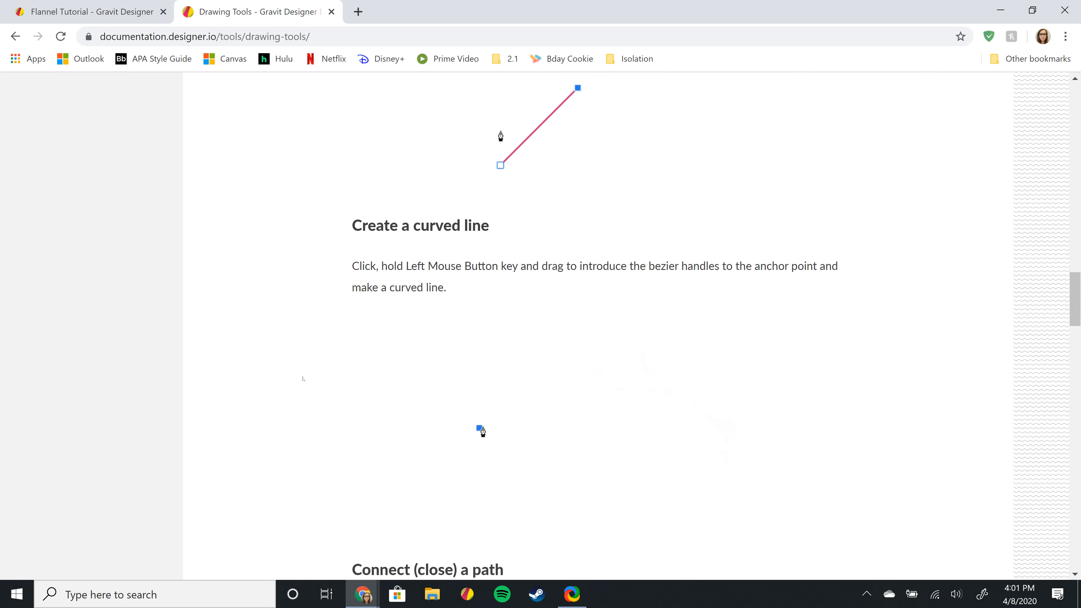
scroll(303, 378, "down", 1)
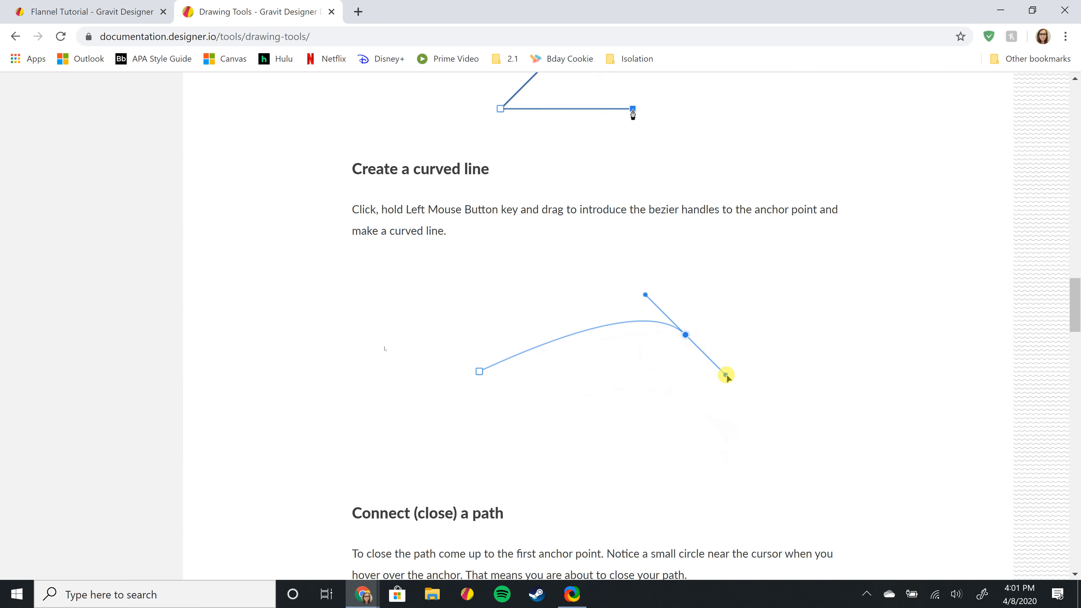
scroll(383, 347, "down", 3)
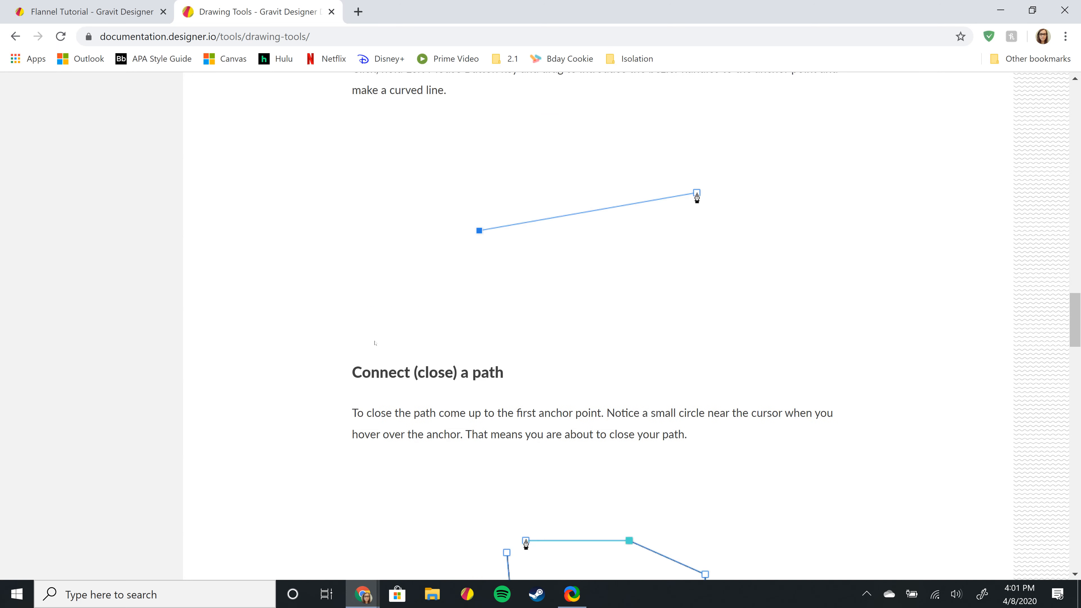
scroll(374, 343, "down", 2)
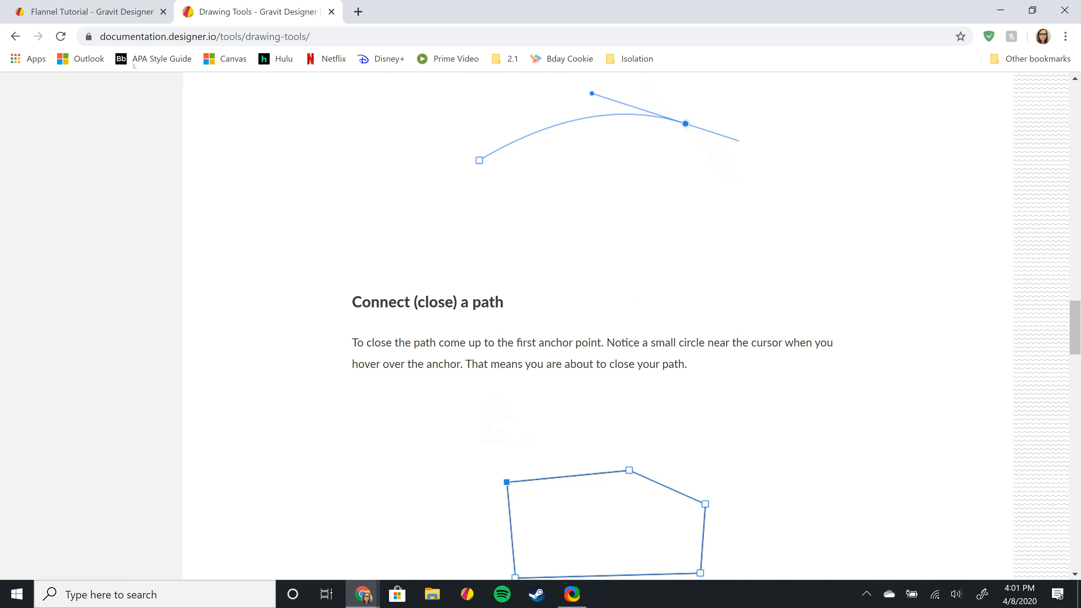
- Return to the Flannel Tutorial tab and choose File > Open from Cloud to list recent files
left_click(122, 15)
mouse_move(109, 84)
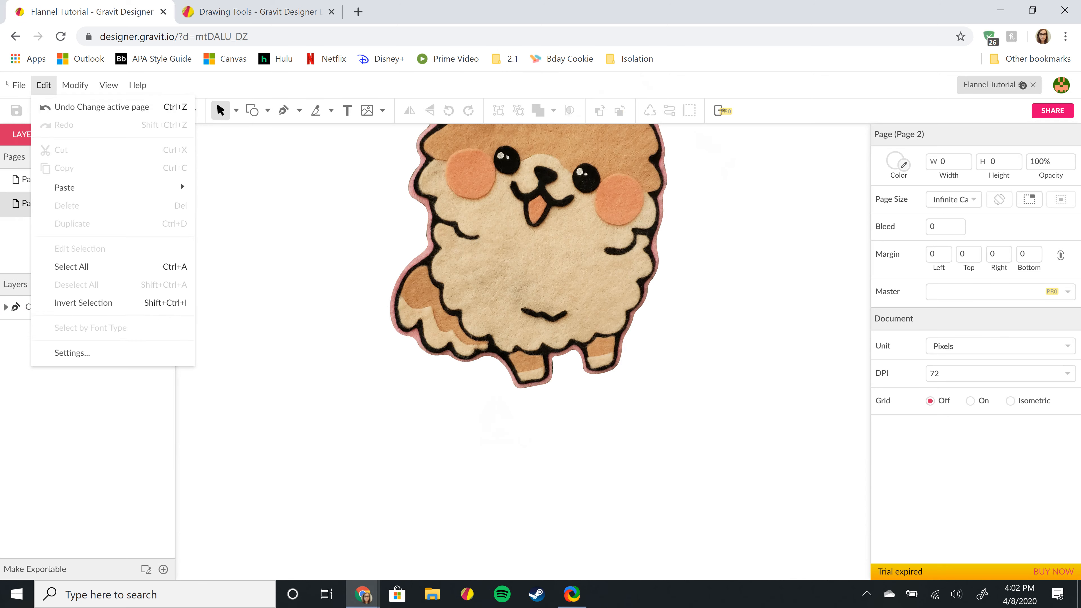
mouse_move(21, 85)
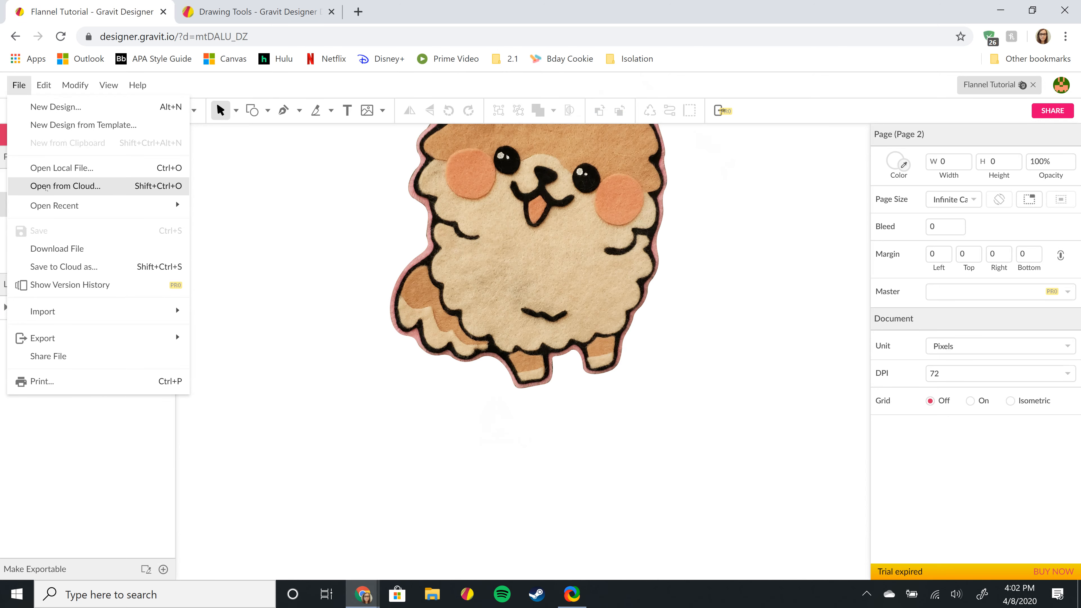
left_click(50, 186)
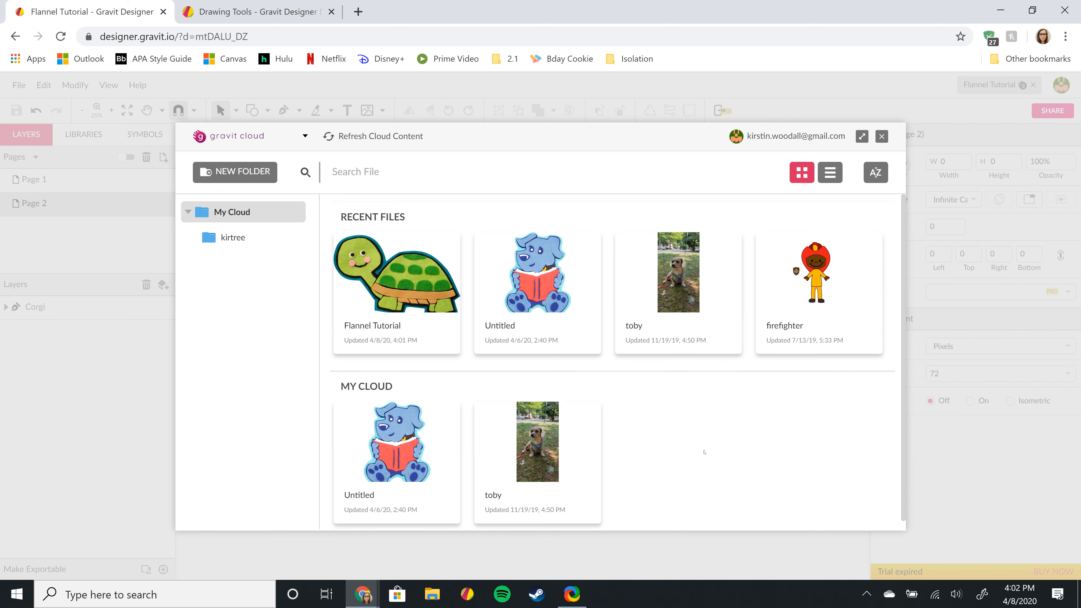
- Open the firefighter design and view its Firefighter, Police Officer and Astronaut pages, ending on Police Officer
left_click(825, 294)
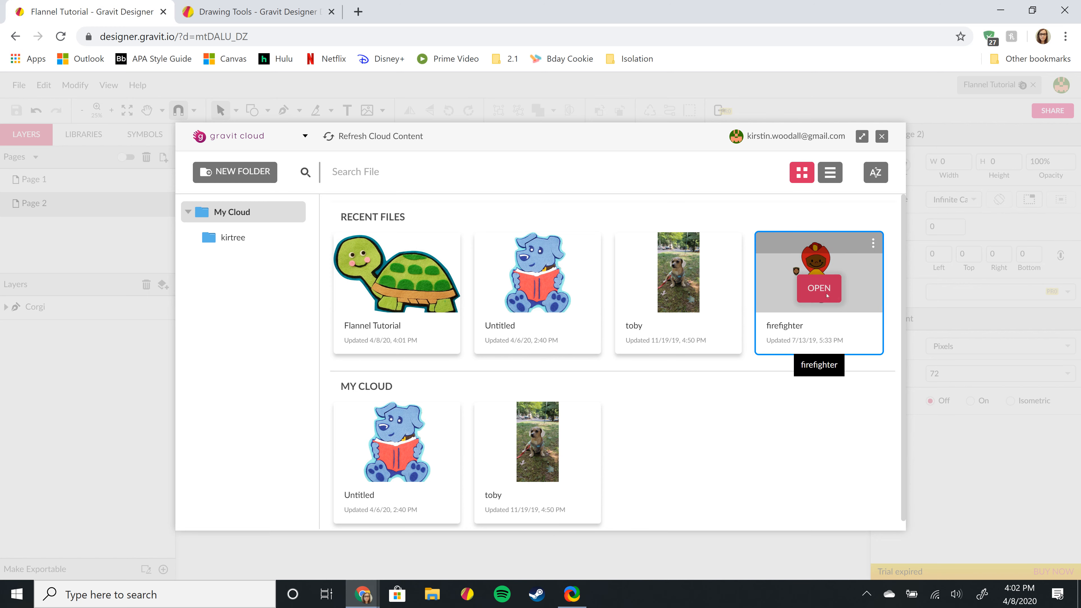
left_click(827, 295)
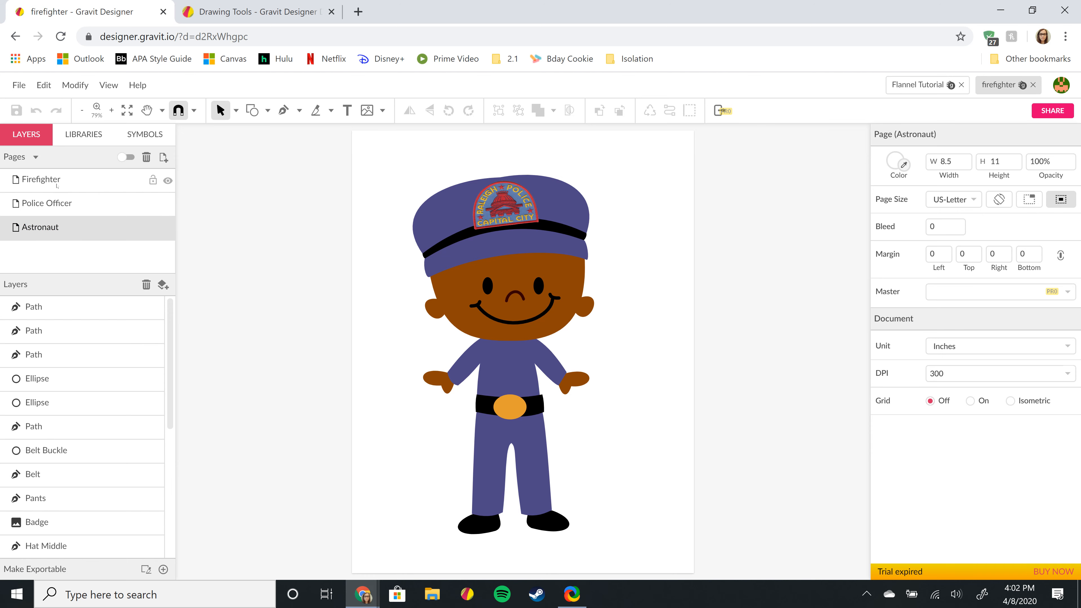
left_click(57, 182)
left_click(69, 204)
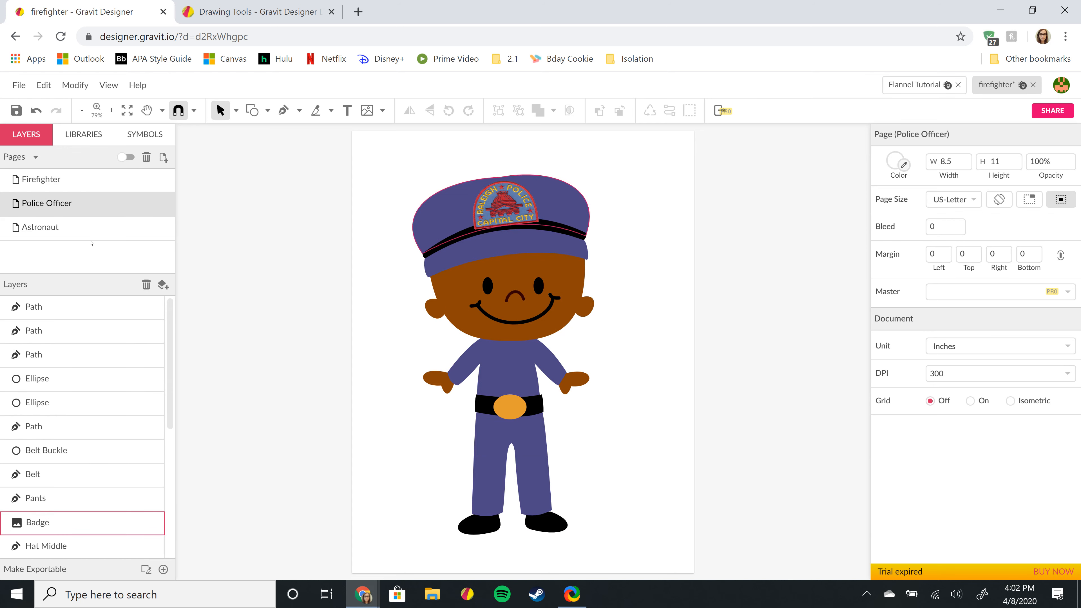
left_click(52, 229)
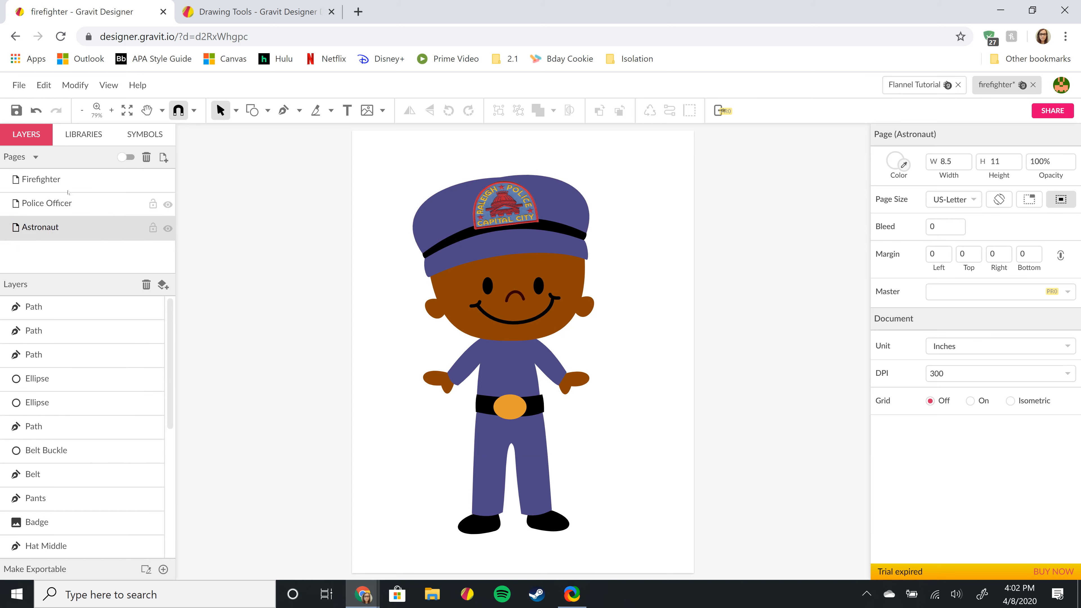
left_click(59, 203)
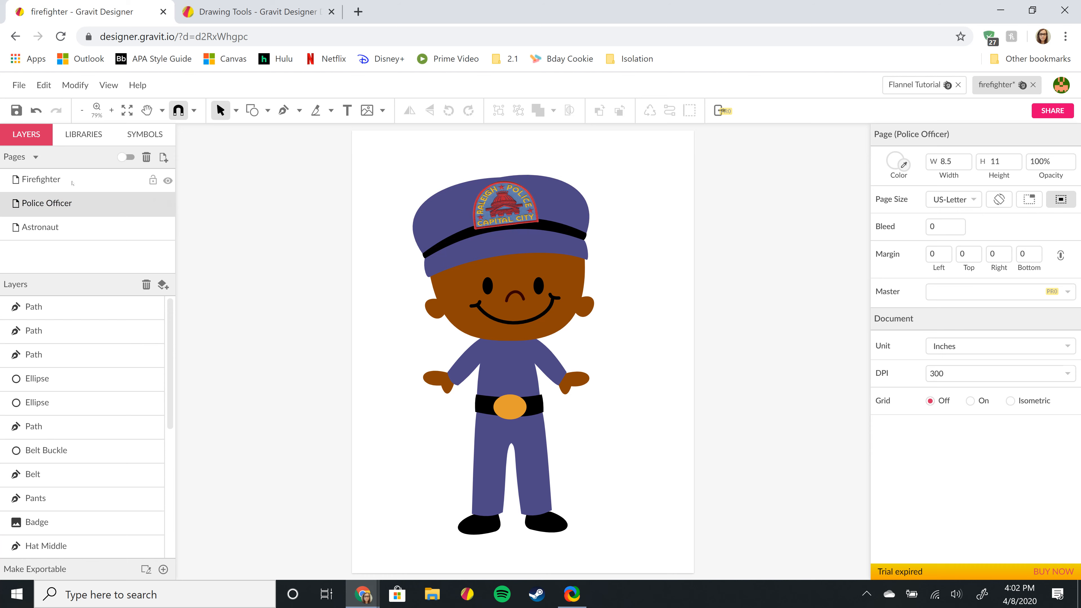
left_click(70, 183)
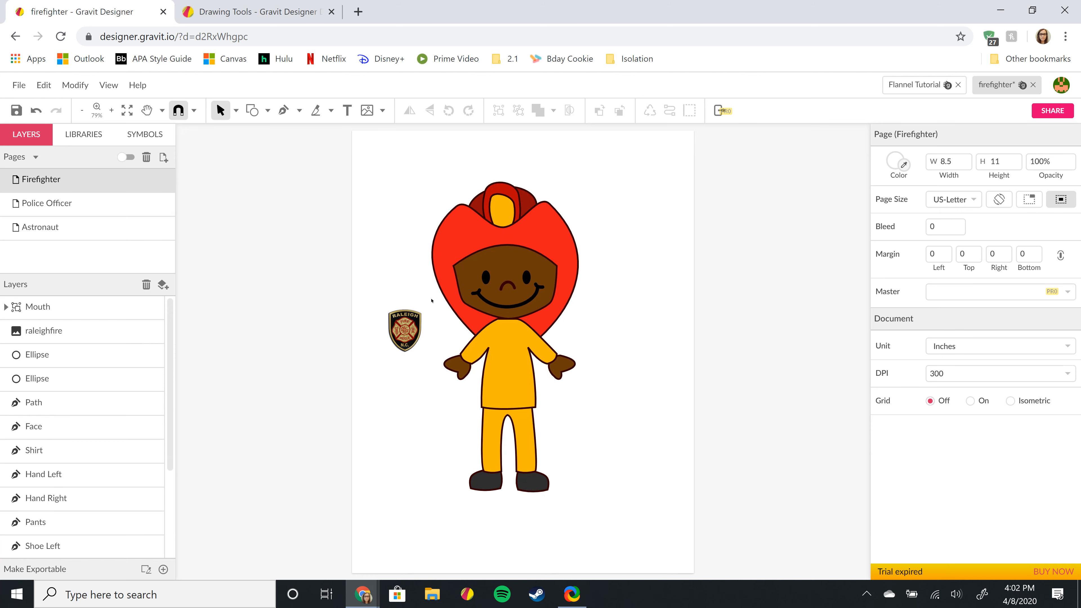
left_click(64, 203)
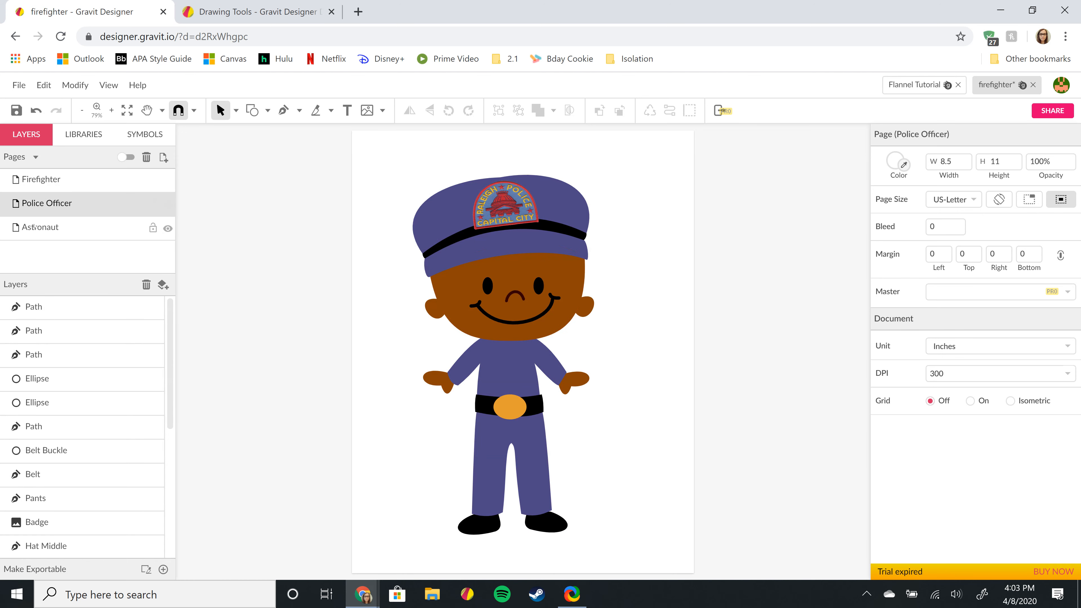
- Look over the File and Edit menus without choosing anything, then minimize the browser to the desktop
left_click(25, 91)
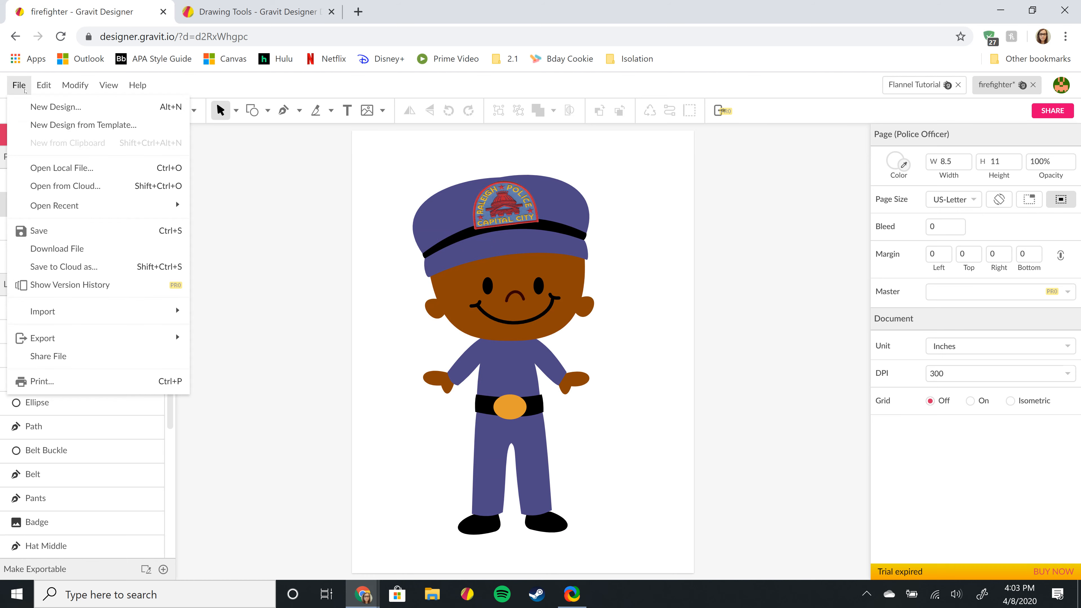
left_click(44, 84)
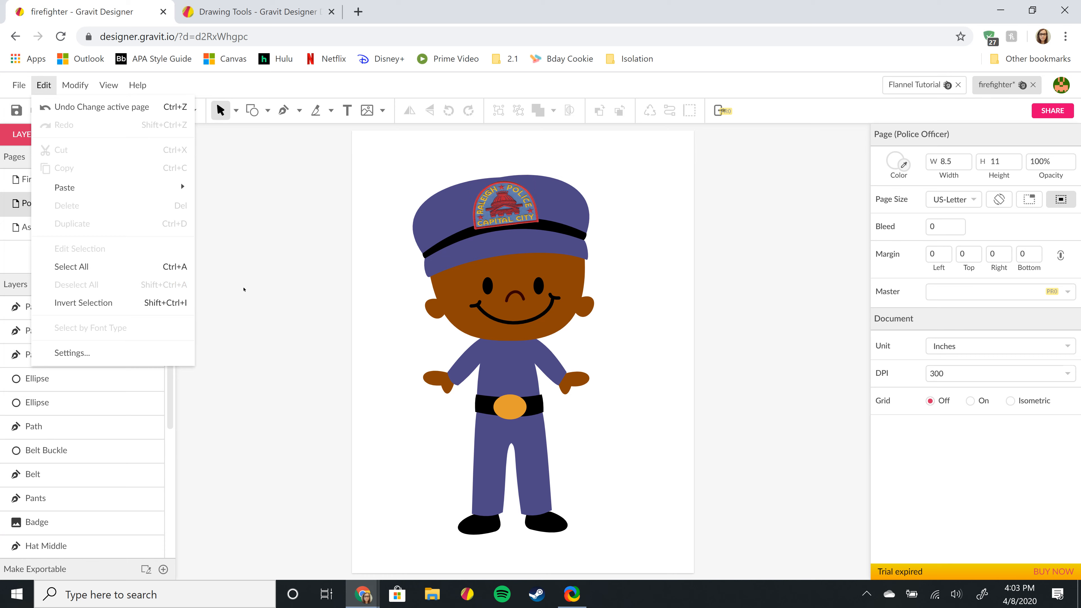
left_click(246, 239)
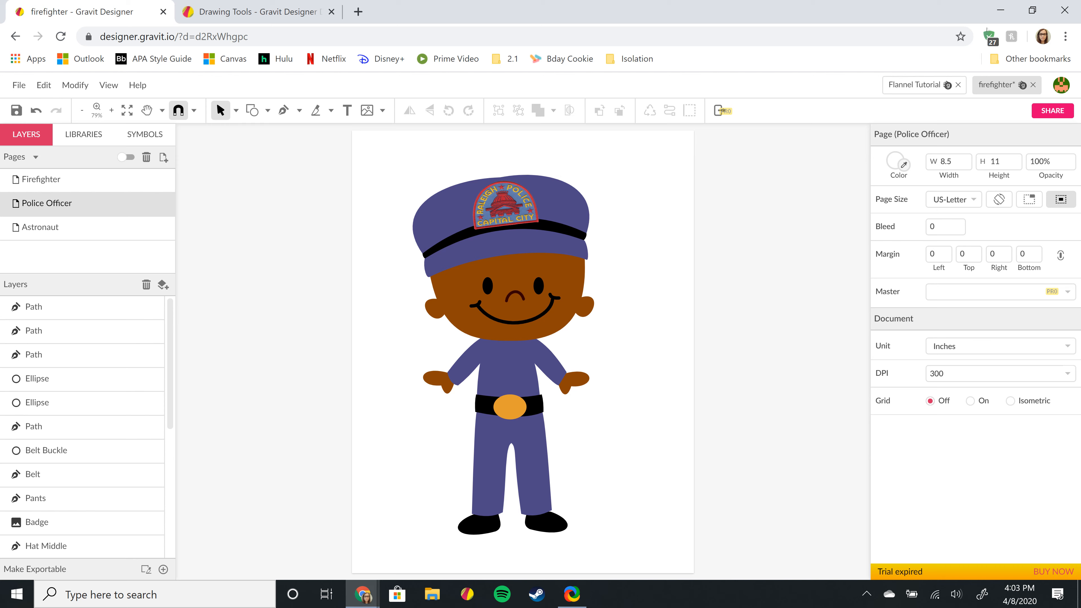
left_click(1000, 10)
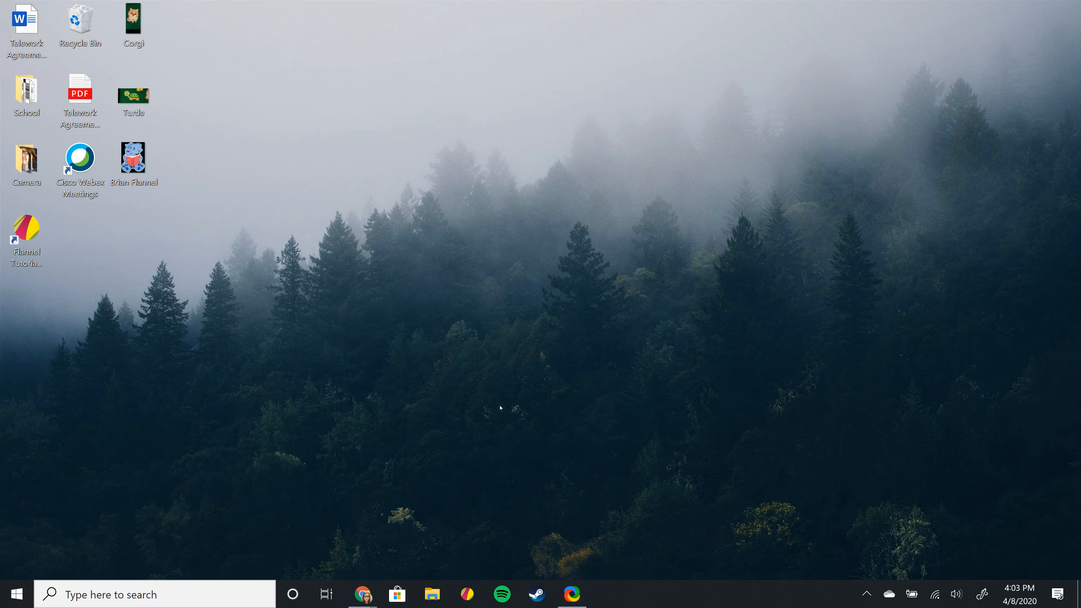
- From the hidden tray icons, start and cancel a ShareX region capture, then open the ShareX main window
left_click(866, 595)
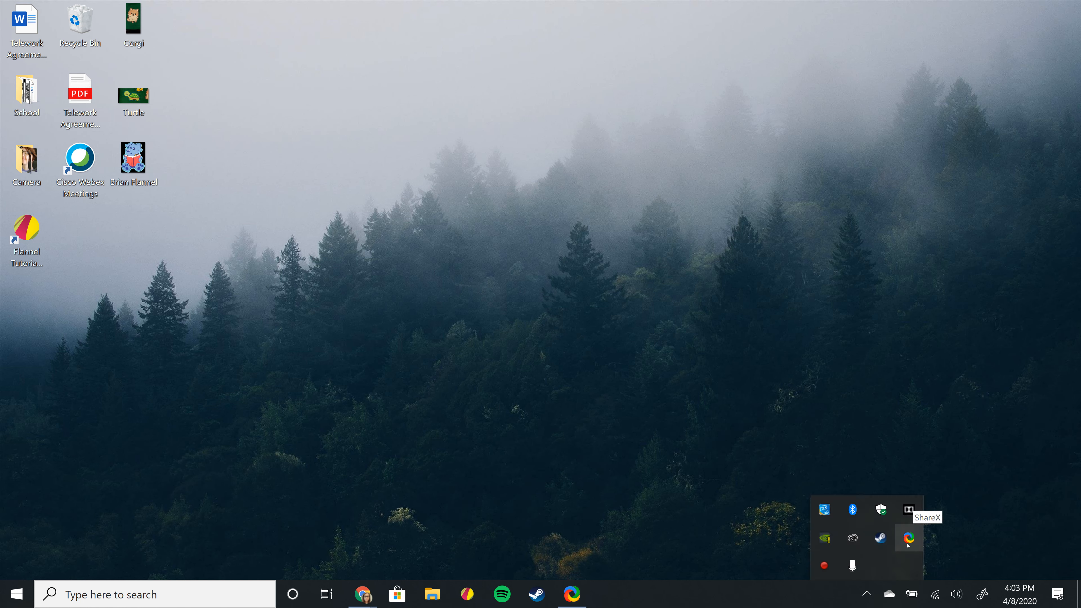
left_click(908, 539)
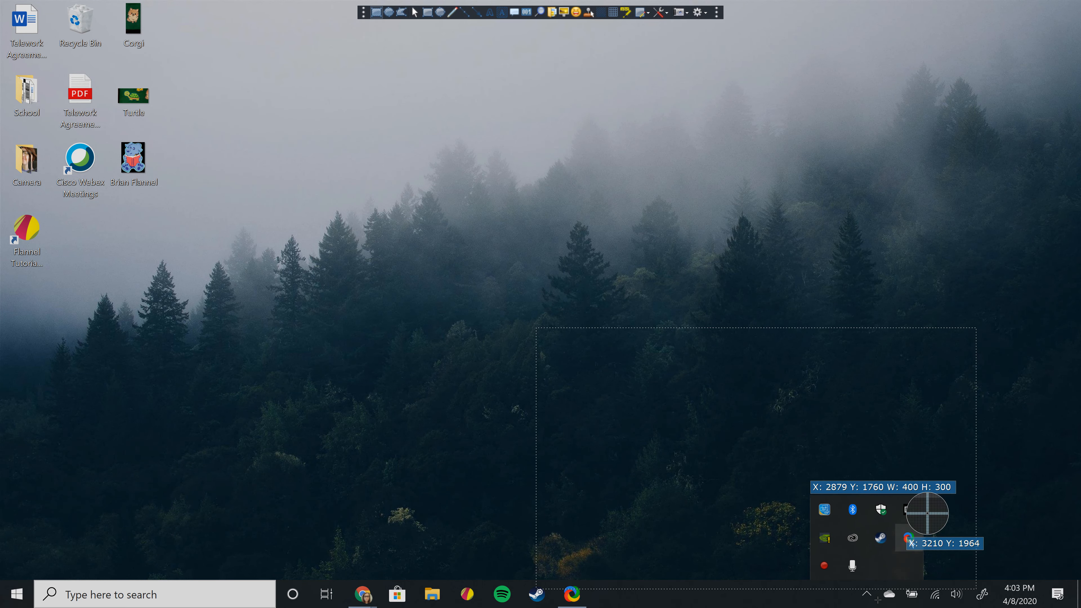
left_click(988, 391)
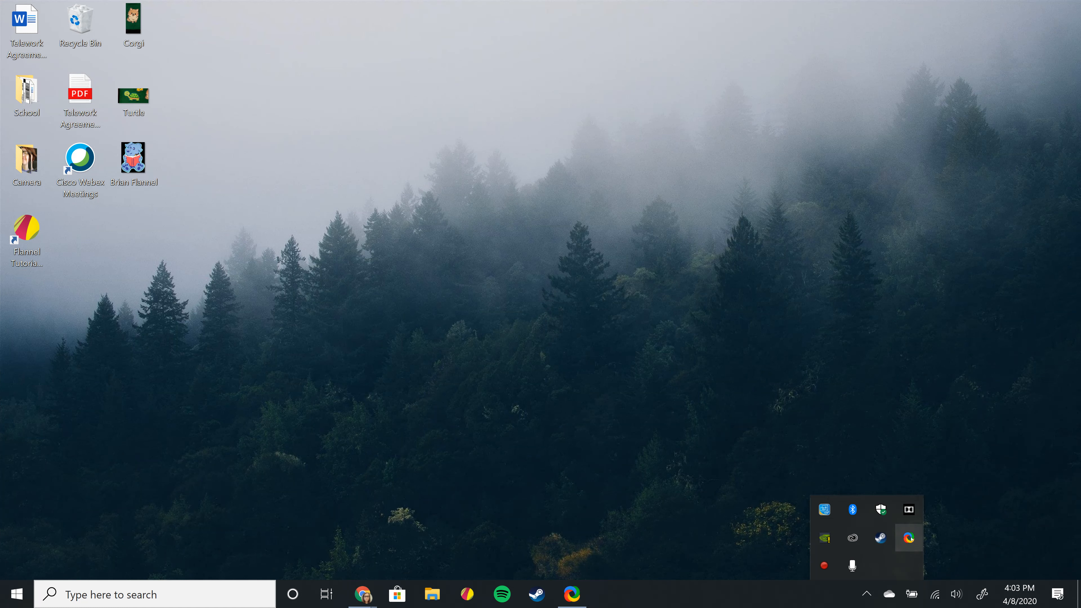
left_click(910, 538)
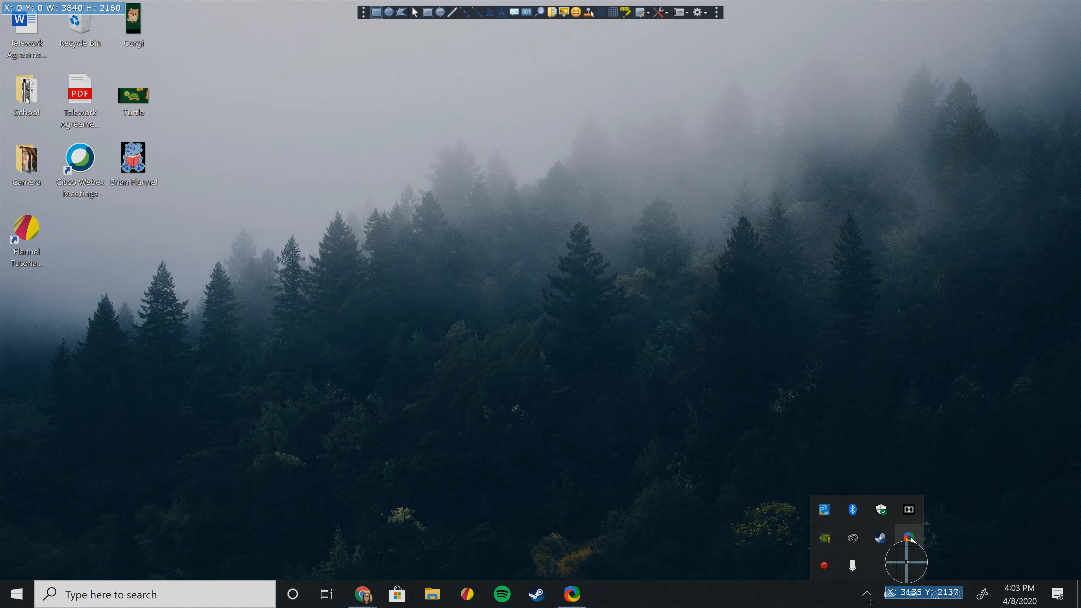
left_click(989, 465)
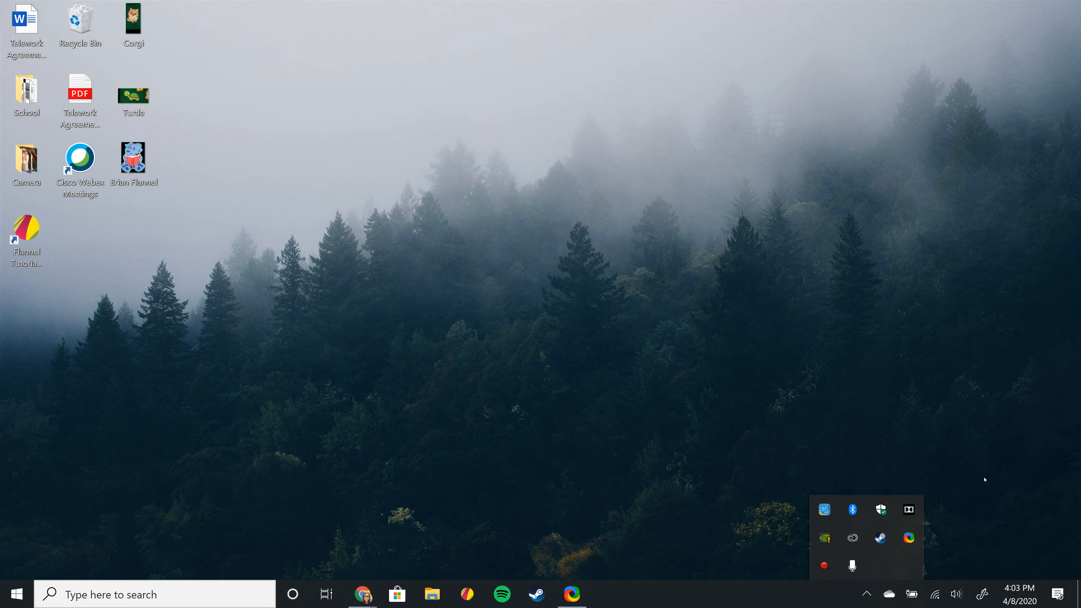
left_click(948, 532)
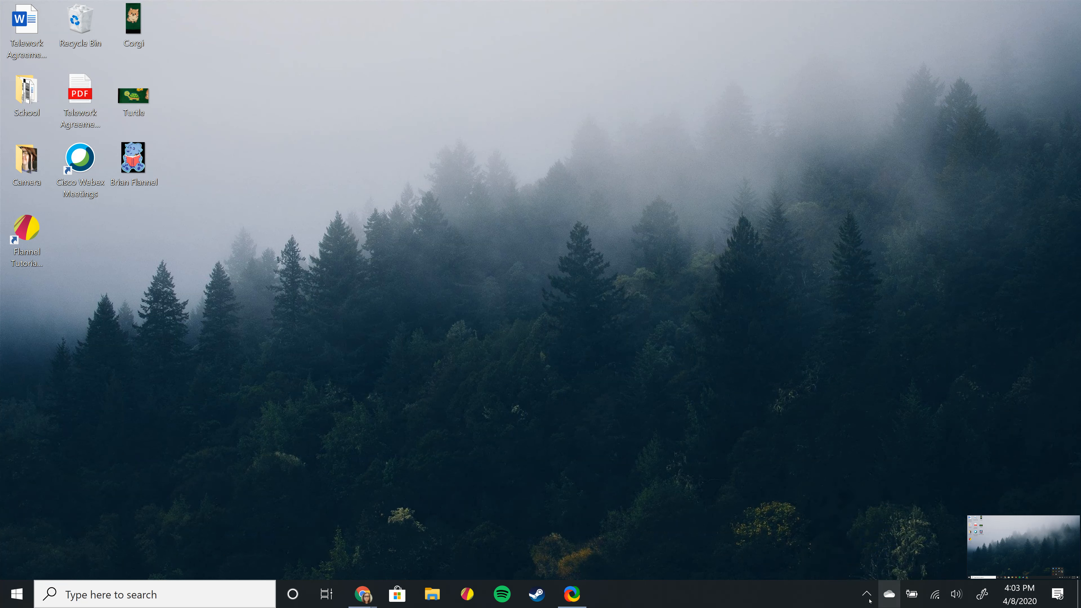
left_click(571, 594)
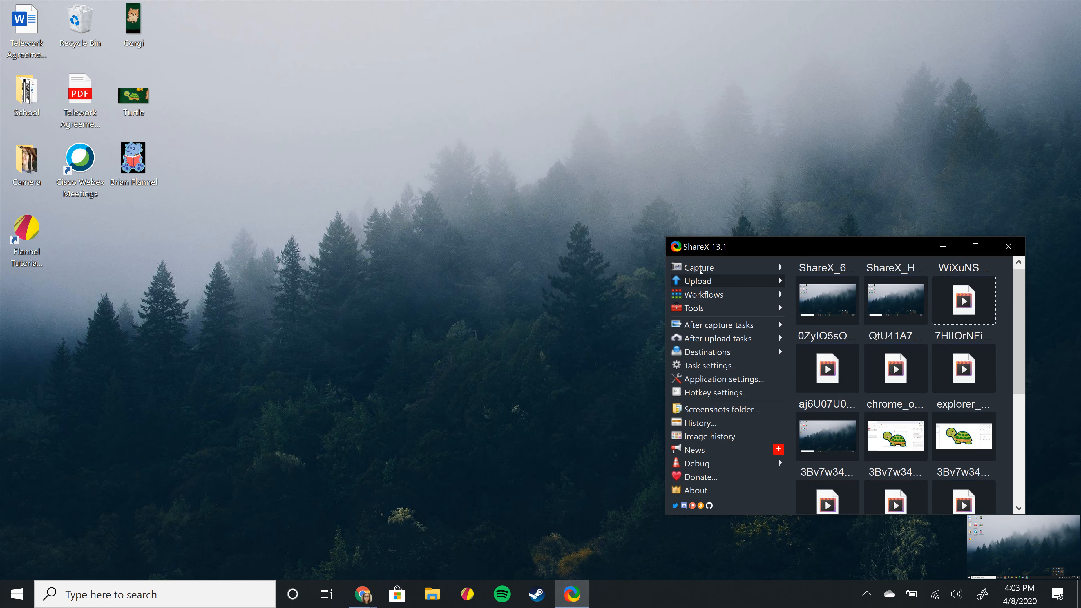